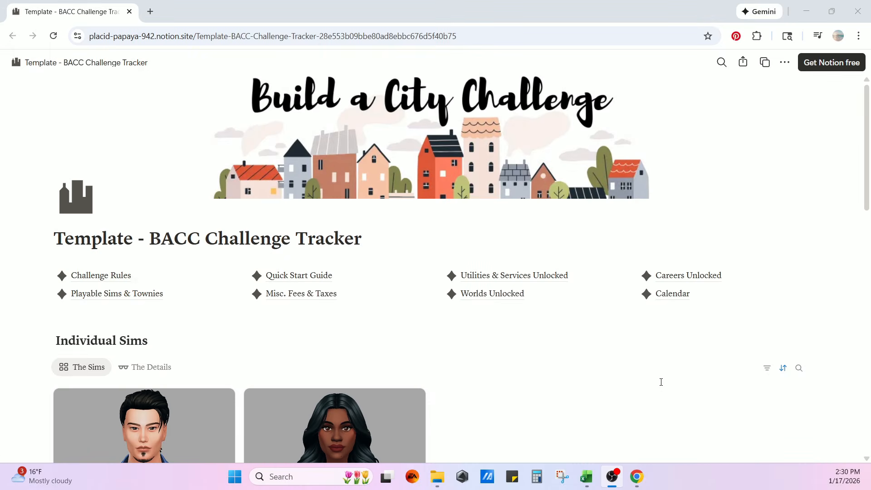
Duplicate the BACC Challenge Tracker template into the workspace's Private section and open the new copy
scroll(661, 382, "down", 14)
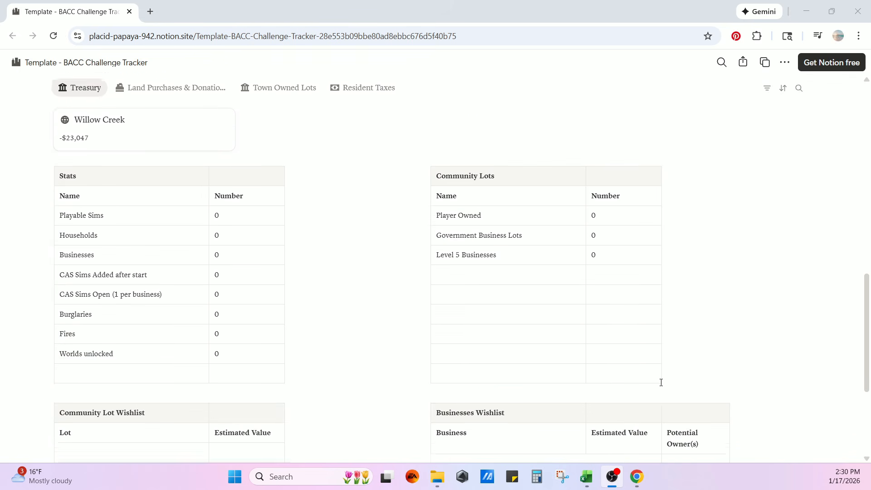
scroll(661, 382, "down", 4)
scroll(661, 383, "up", 18)
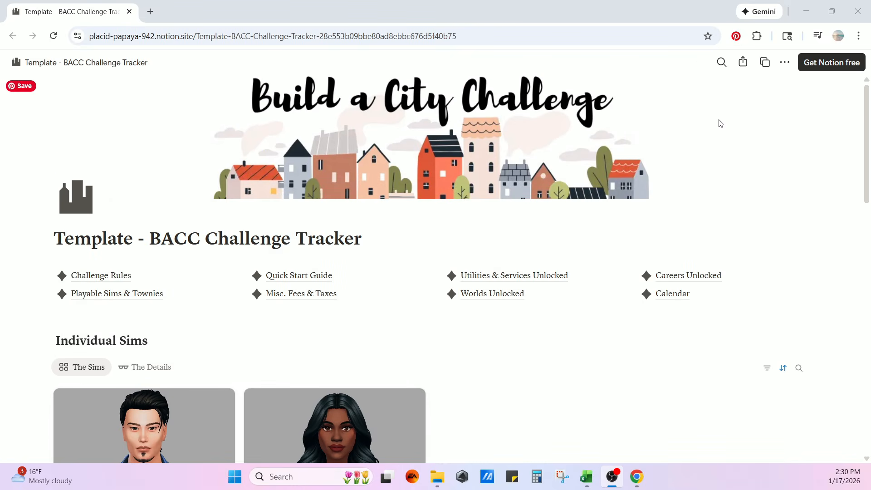
left_click(765, 64)
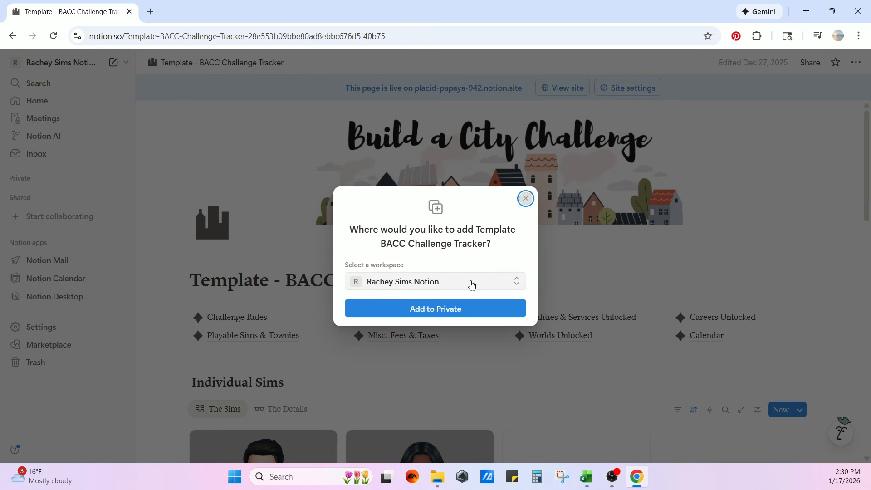
left_click(444, 313)
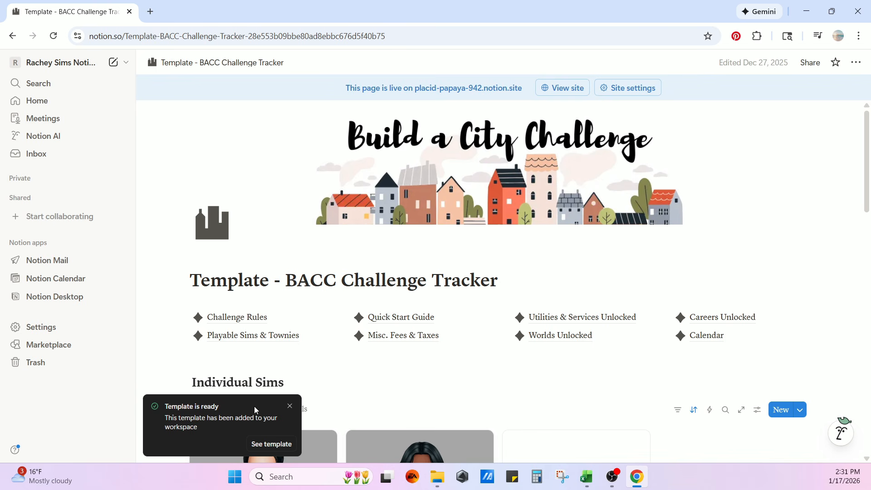
left_click(271, 444)
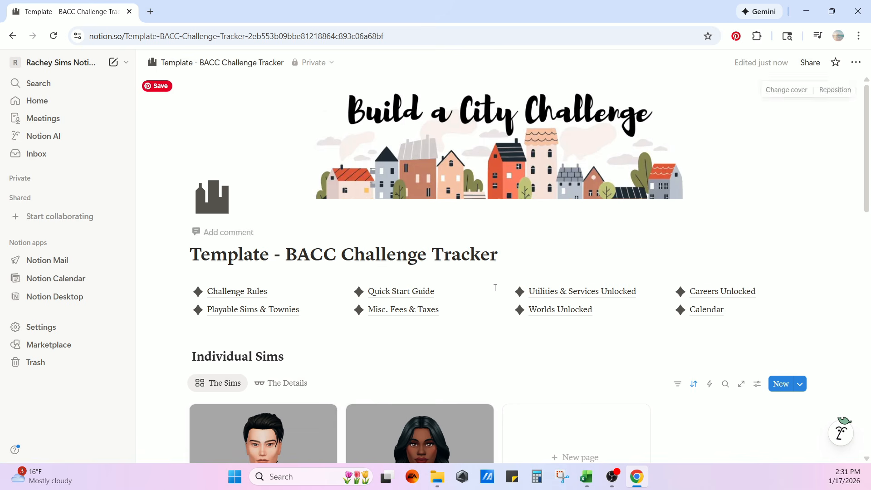
Open the tracker's Challenge Rules page and read through its linked Rotational Gameplay Guide from Getting Started to Utility & Service Unlocks
mouse_move(371, 311)
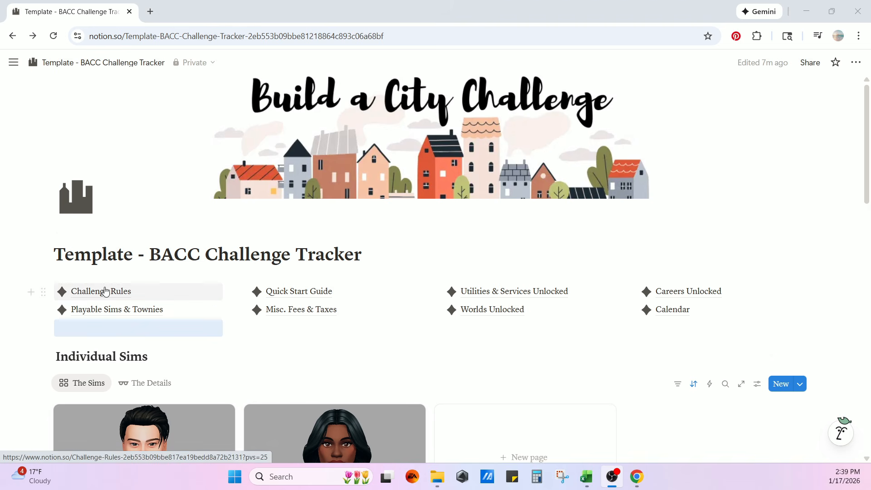
mouse_move(84, 295)
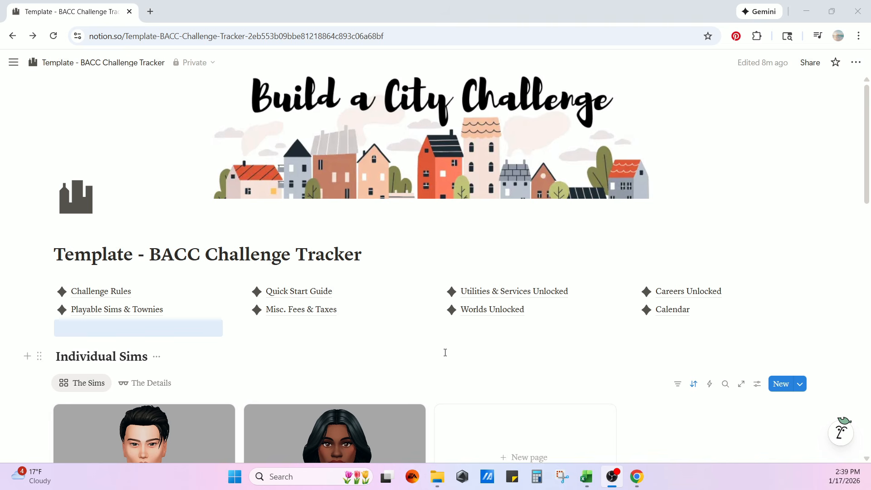
left_click(87, 299)
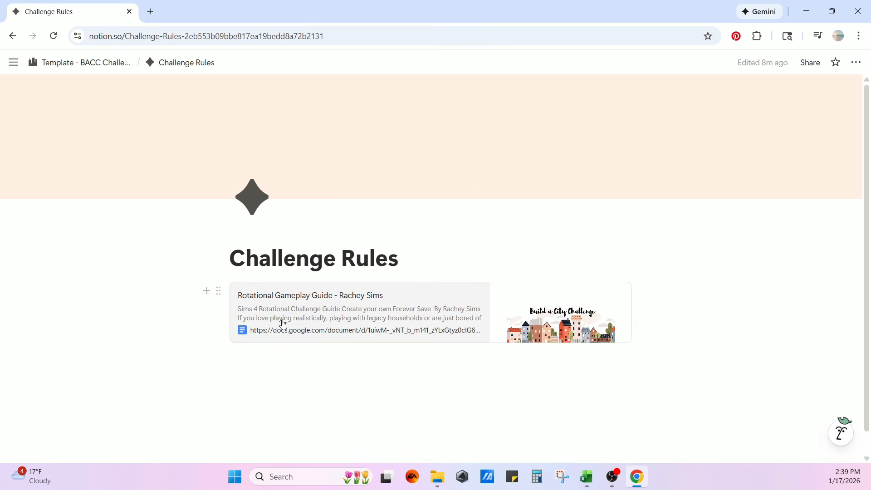
left_click(313, 325)
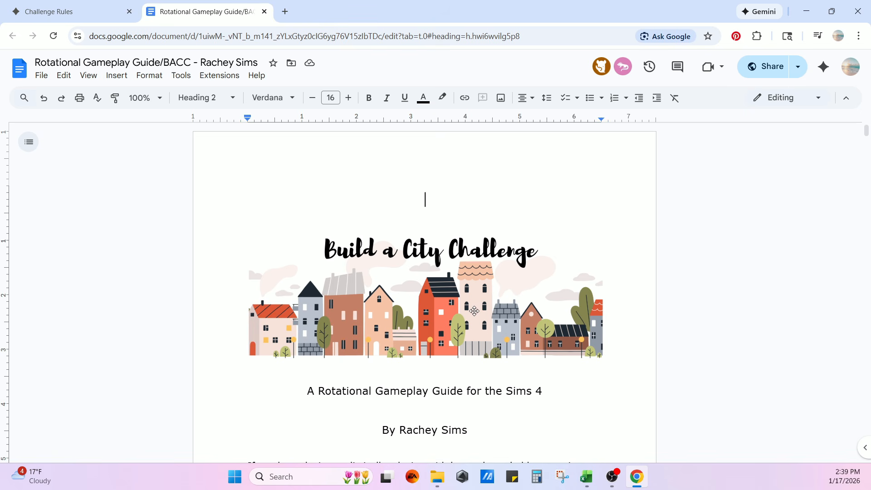
scroll(474, 311, "down", 10)
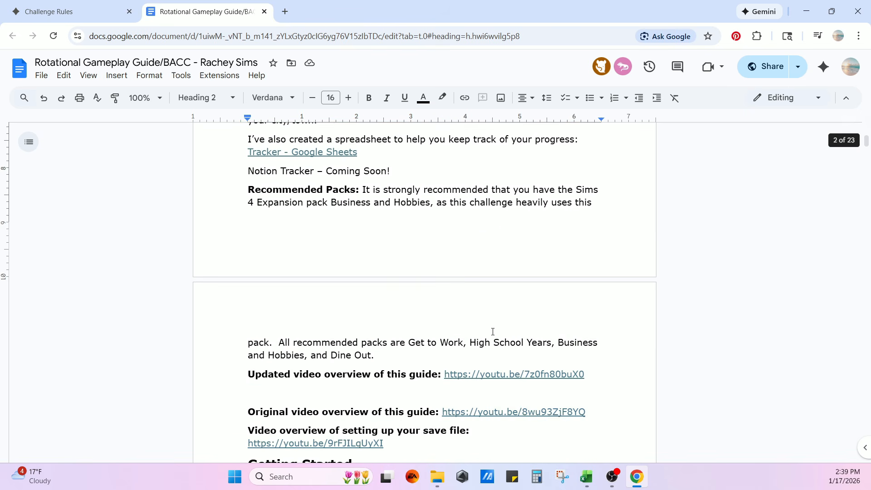
scroll(493, 331, "down", 10)
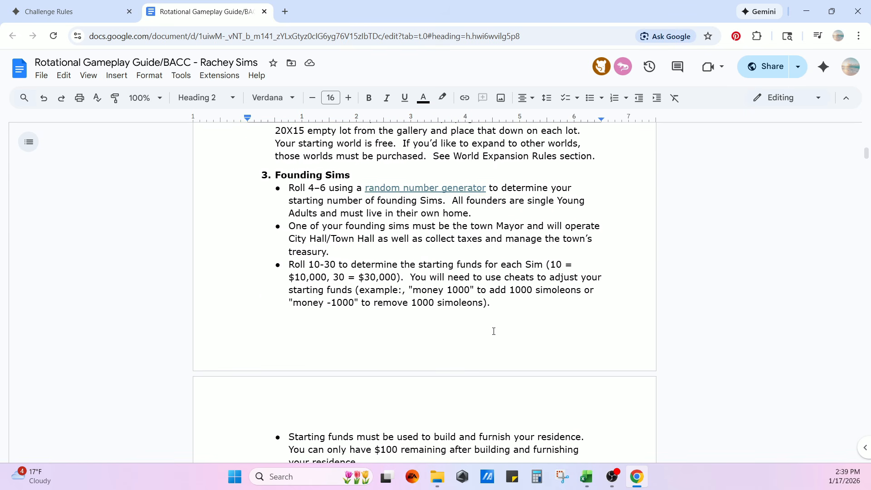
scroll(494, 331, "down", 3)
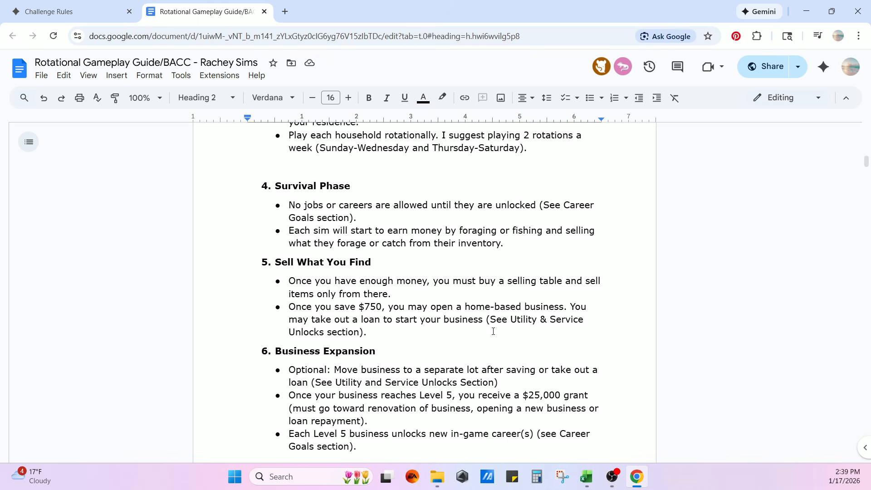
scroll(500, 352, "down", 5)
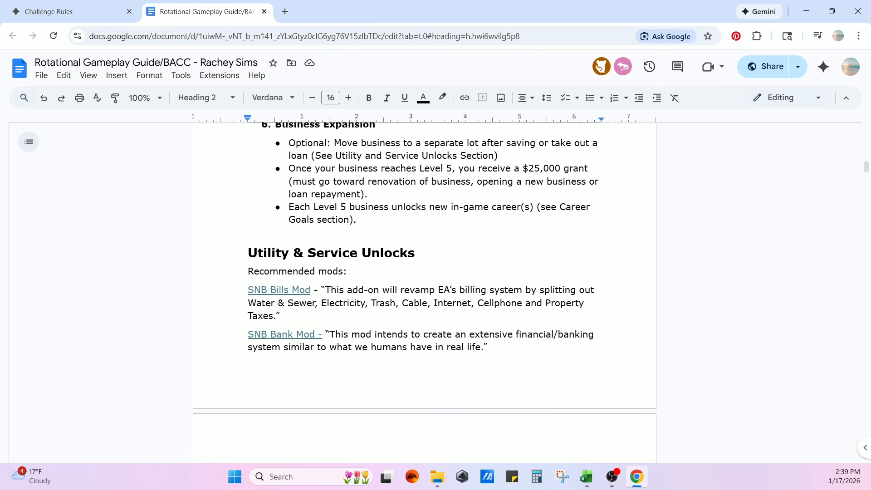
Close the gameplay guide document and return from Challenge Rules to the tracker's main page
left_click(76, 12)
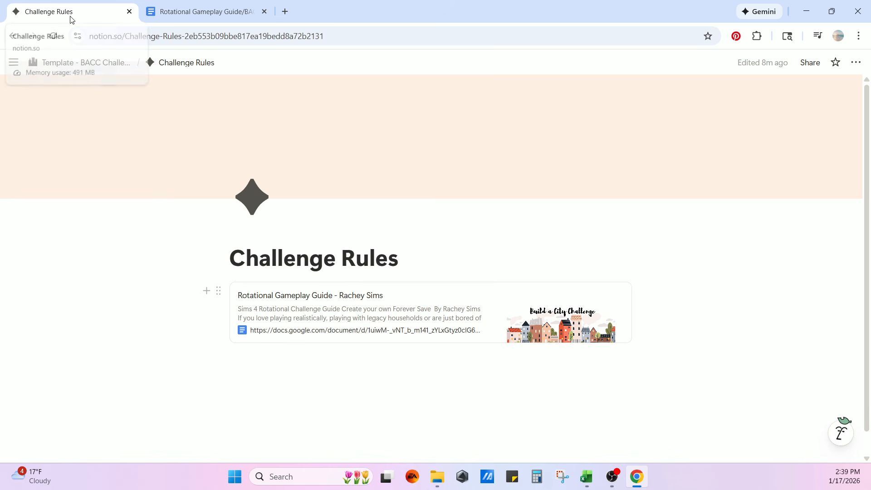
left_click(264, 11)
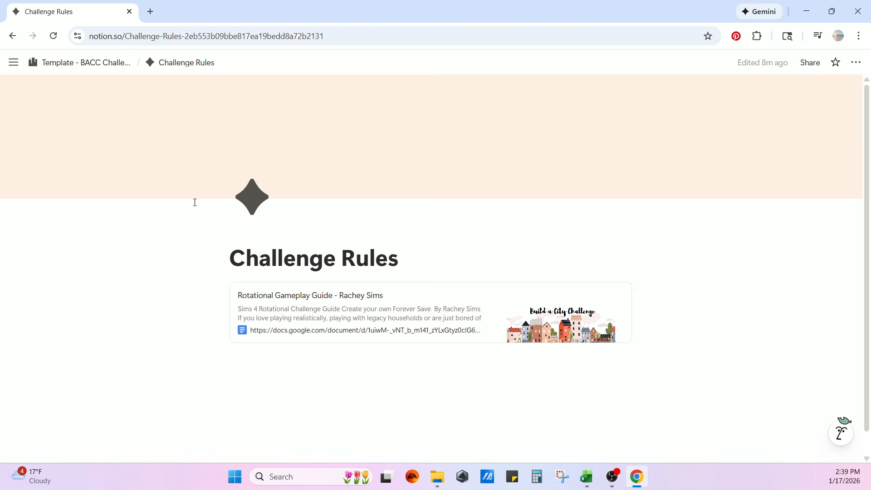
left_click(12, 36)
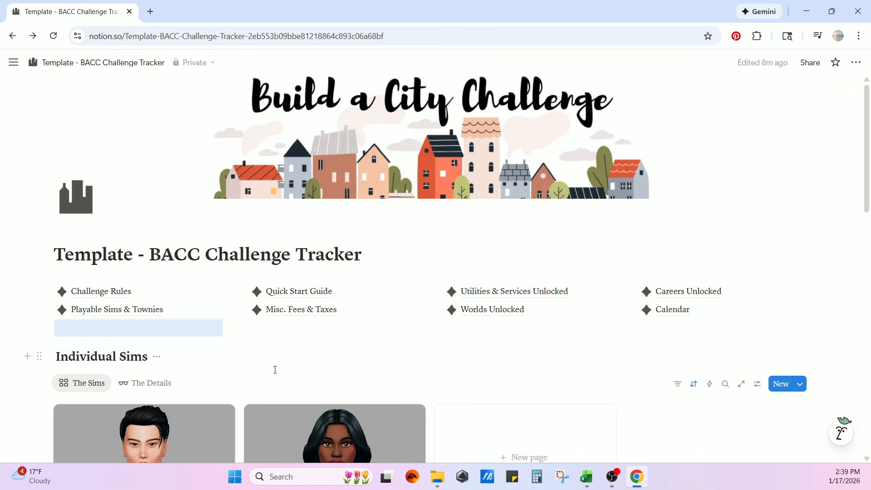
Open the Playable Sims & Townies page and try marking Interacting with Townies as unlocked, clearing the mark again
left_click(112, 314)
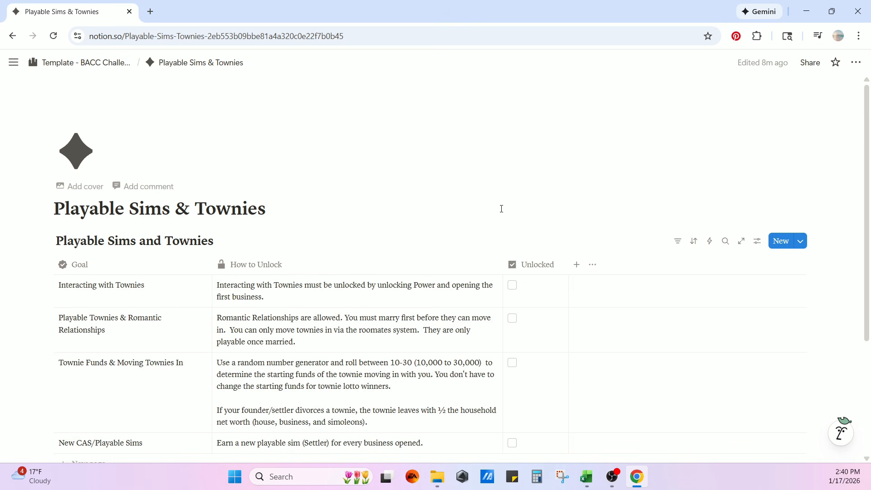
scroll(494, 218, "down", 2)
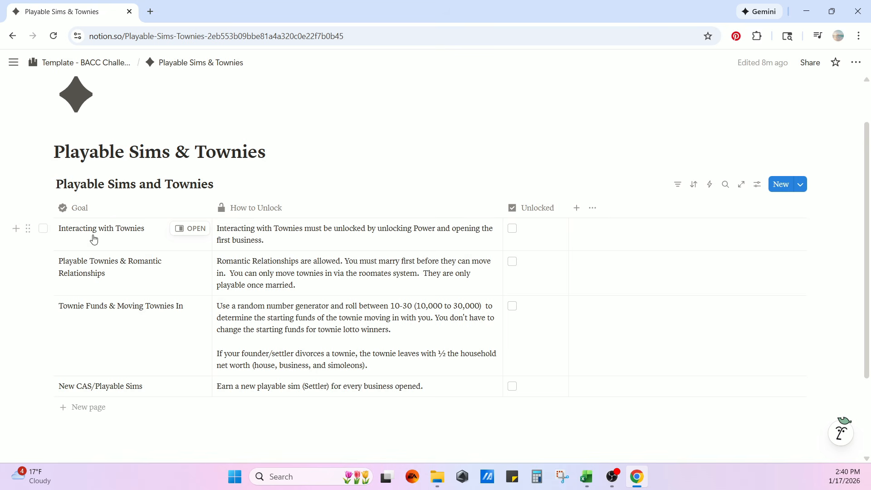
left_click(512, 229)
left_click(513, 229)
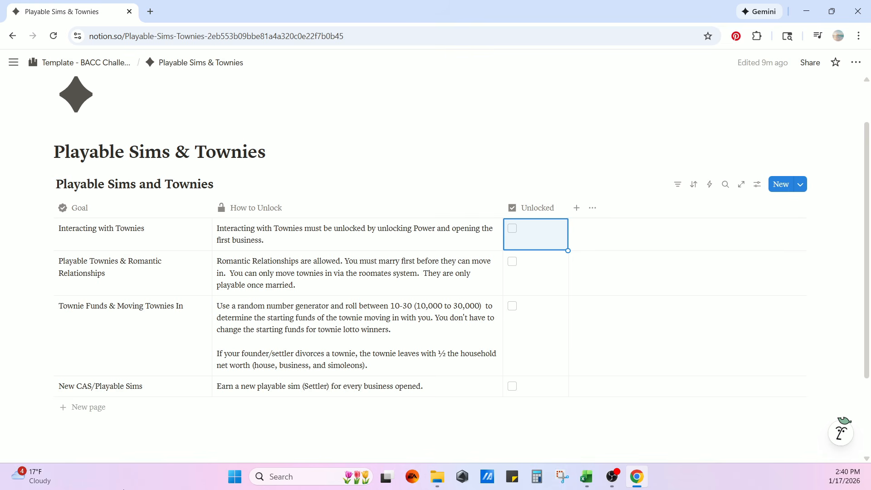
Open the Quick Start Guide from the tracker and try checking off the first two Getting Started items, clearing both again
left_click(13, 36)
left_click(321, 293)
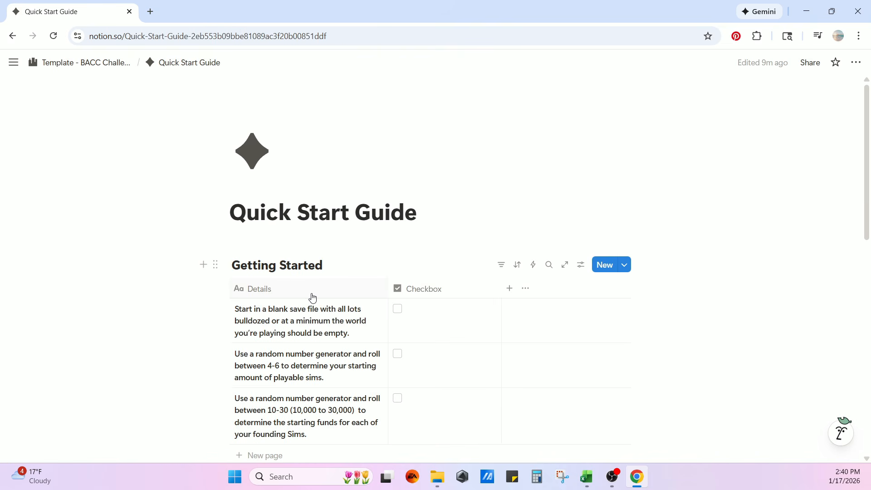
scroll(650, 250, "down", 3)
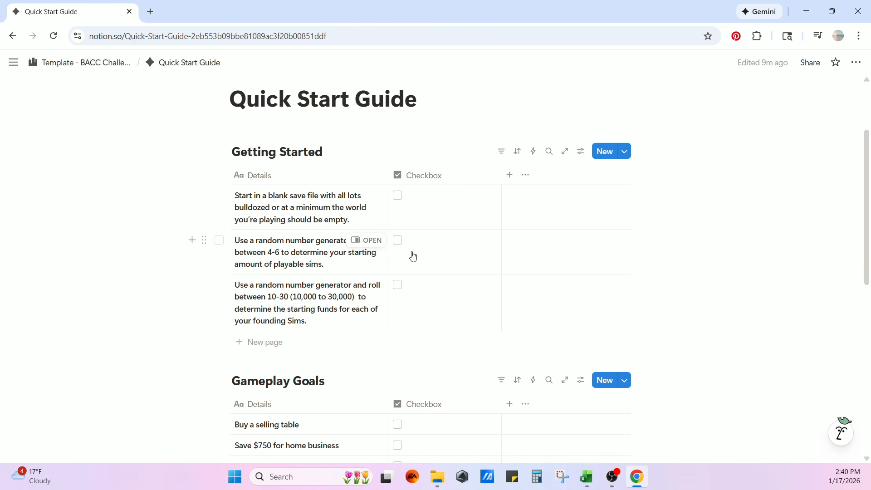
left_click(398, 198)
left_click(398, 241)
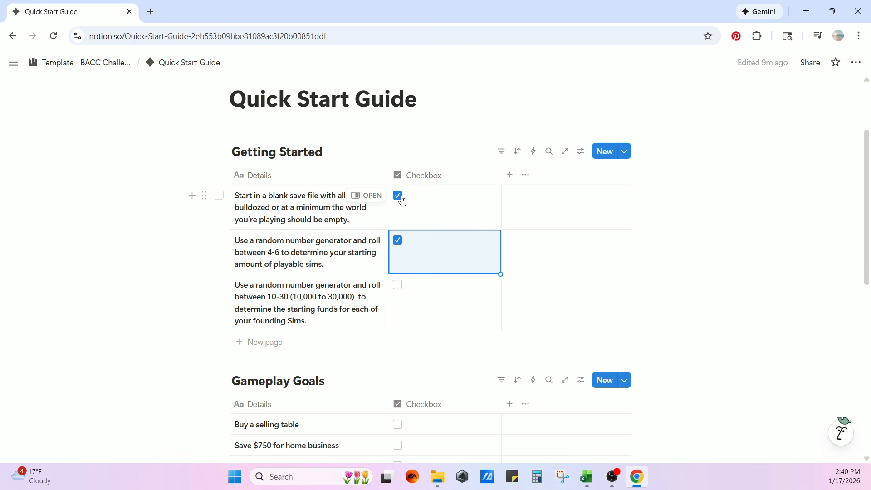
left_click(399, 197)
left_click(403, 237)
Try checking off "Buy a selling table" and "Save $750 for home business" under Gameplay Goals, clearing both again
scroll(562, 360, "down", 4)
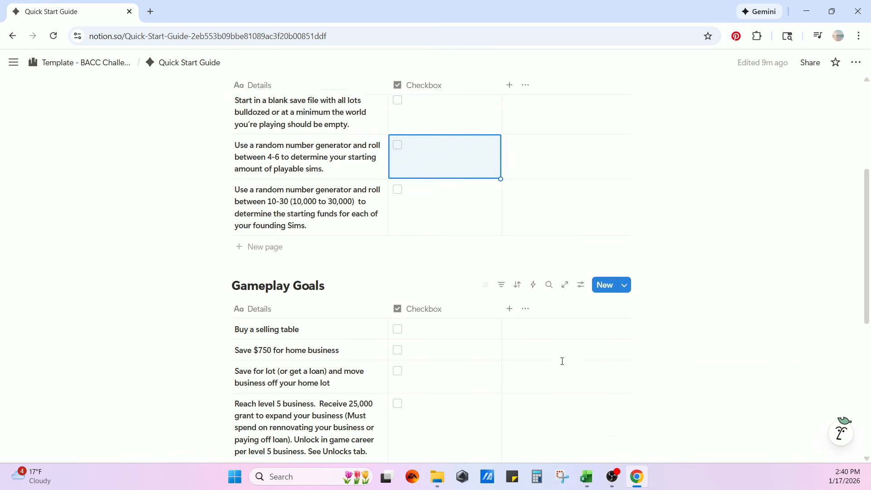
scroll(560, 361, "down", 1)
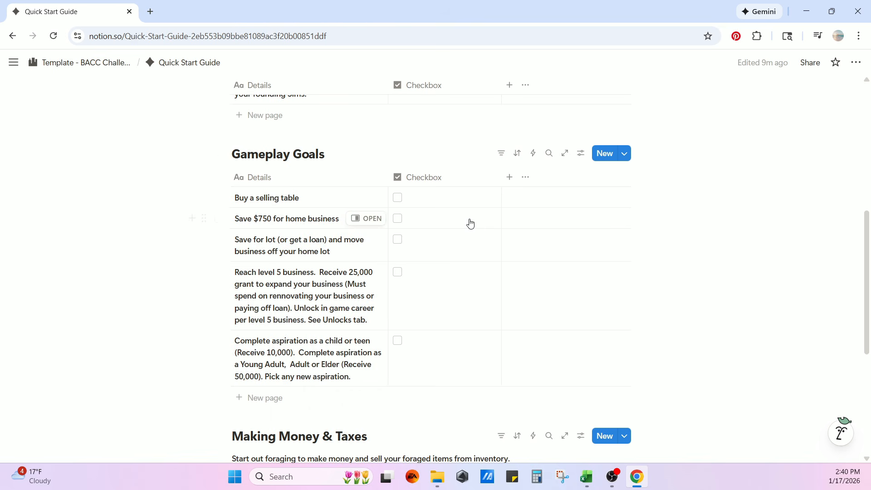
left_click(399, 200)
left_click(398, 219)
left_click(398, 199)
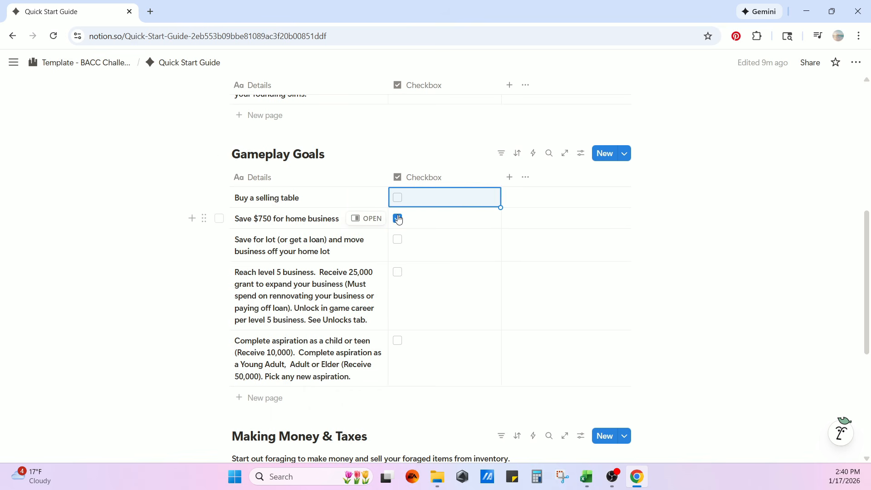
left_click(398, 218)
Review the Quick Start Guide's Making Money & Taxes and Misc sections, look back over its goals, and return to the tracker's main page
scroll(475, 380, "down", 5)
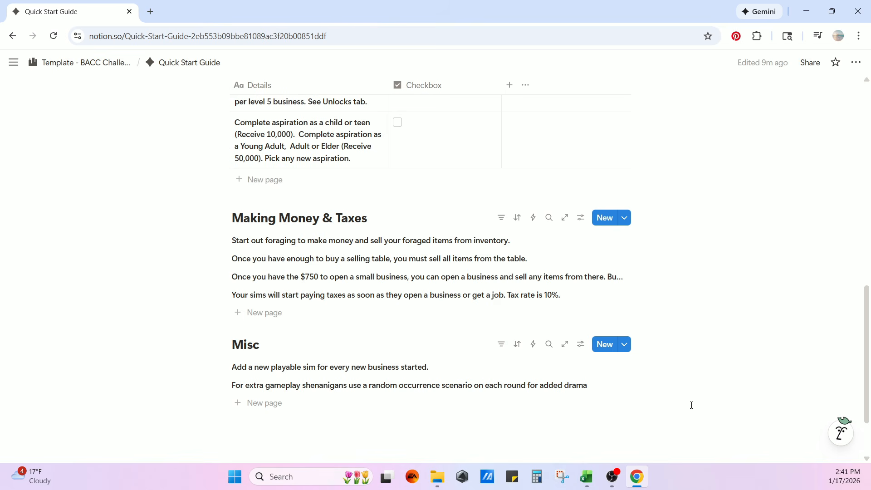
scroll(692, 405, "up", 4)
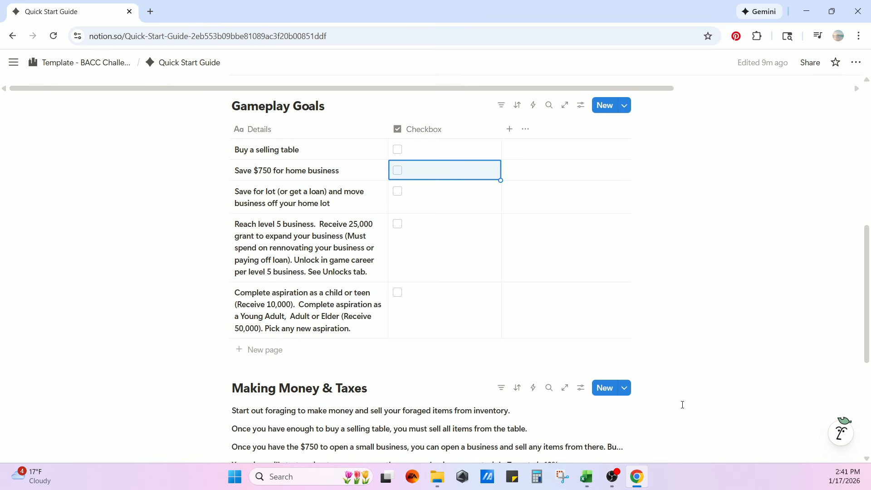
scroll(682, 405, "up", 1)
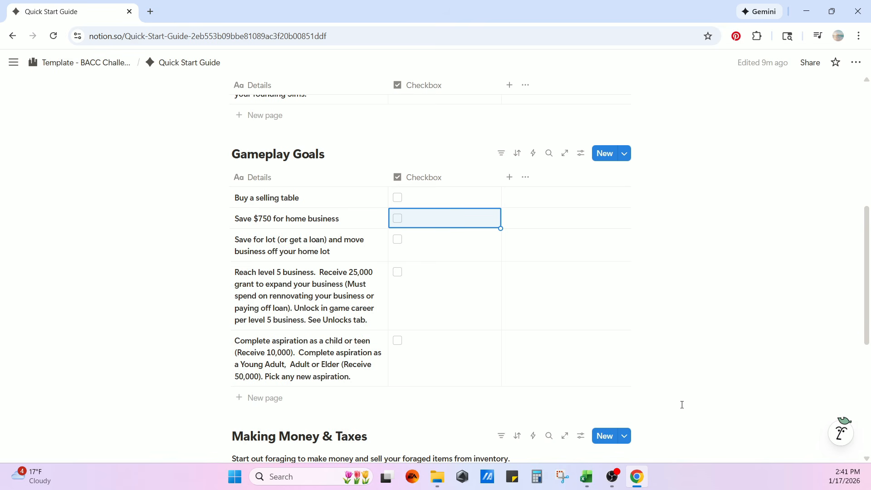
scroll(682, 405, "up", 4)
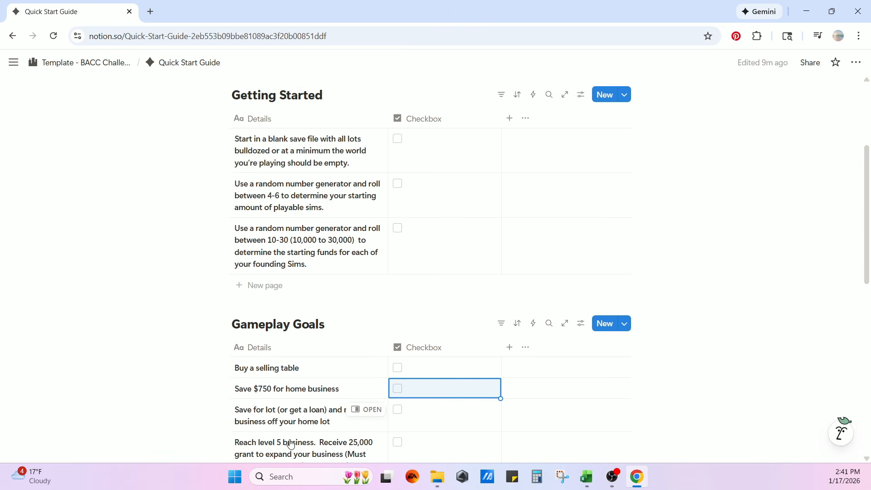
scroll(581, 327, "down", 1)
scroll(582, 328, "up", 3)
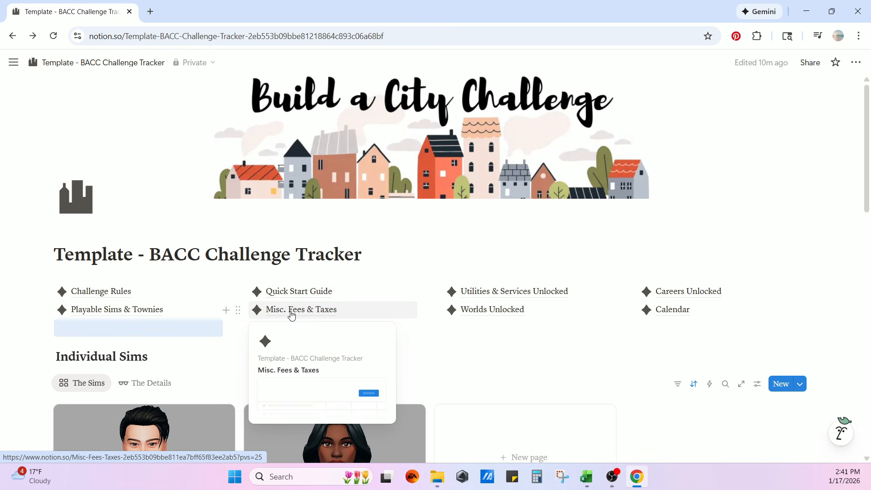
Open the Misc. Fees & Taxes page and review the required and optional fees with their amounts and descriptions
left_click(291, 312)
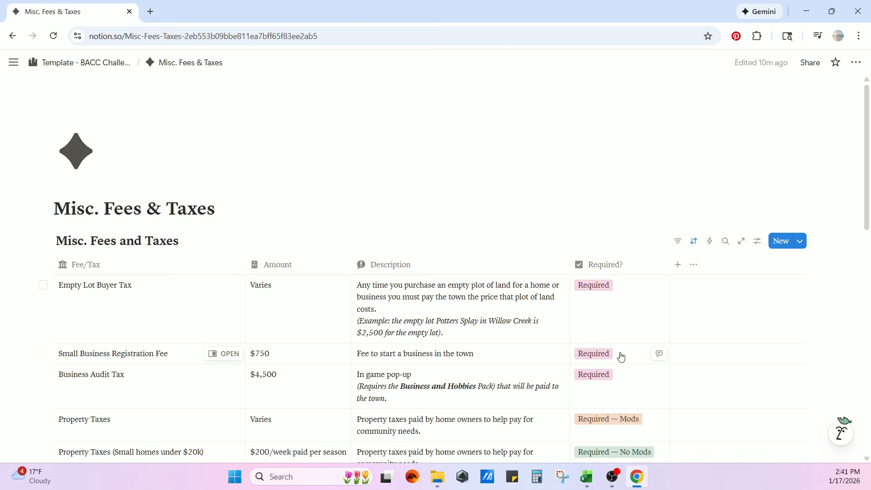
scroll(619, 357, "down", 3)
scroll(621, 358, "down", 9)
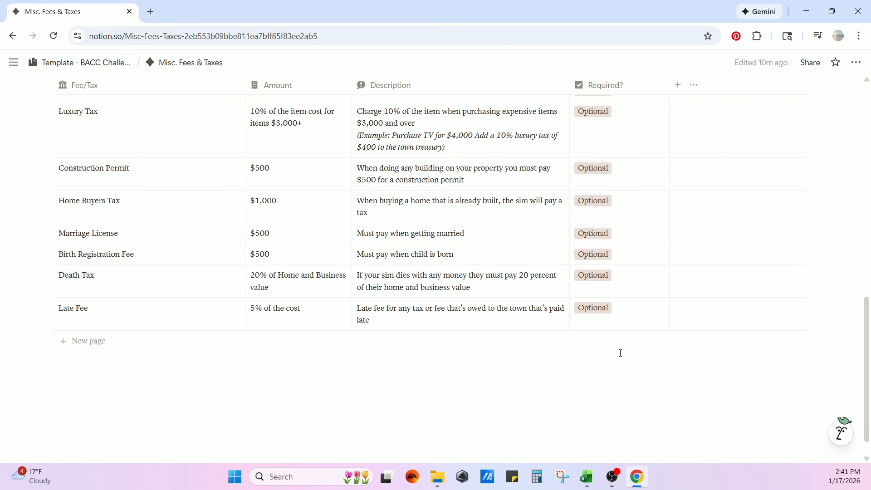
scroll(621, 354, "up", 10)
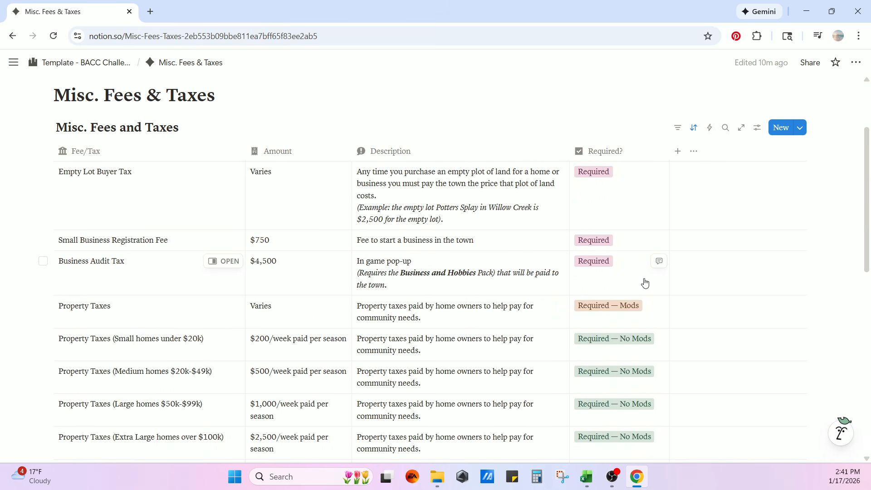
scroll(645, 283, "down", 3)
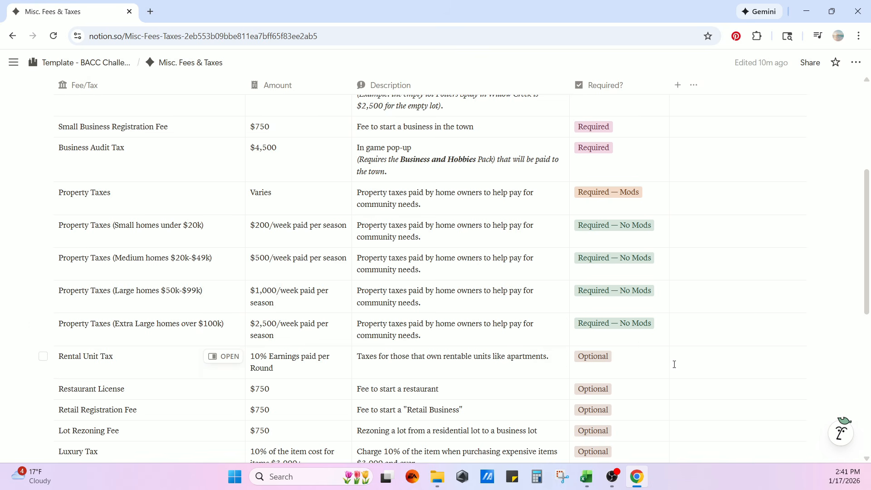
scroll(704, 292, "down", 3)
scroll(680, 355, "down", 4)
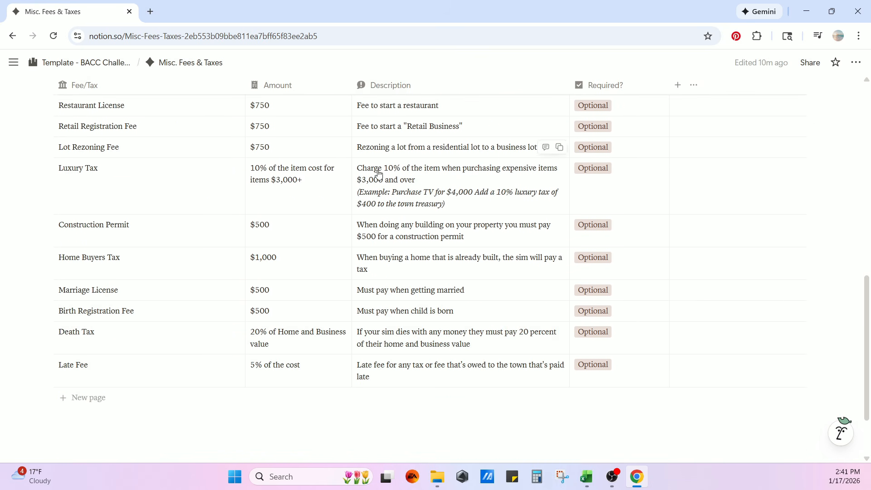
Review the Misc. Fees & Taxes table again, from the required fees at the start to the optional ones at the end
scroll(649, 395, "up", 3)
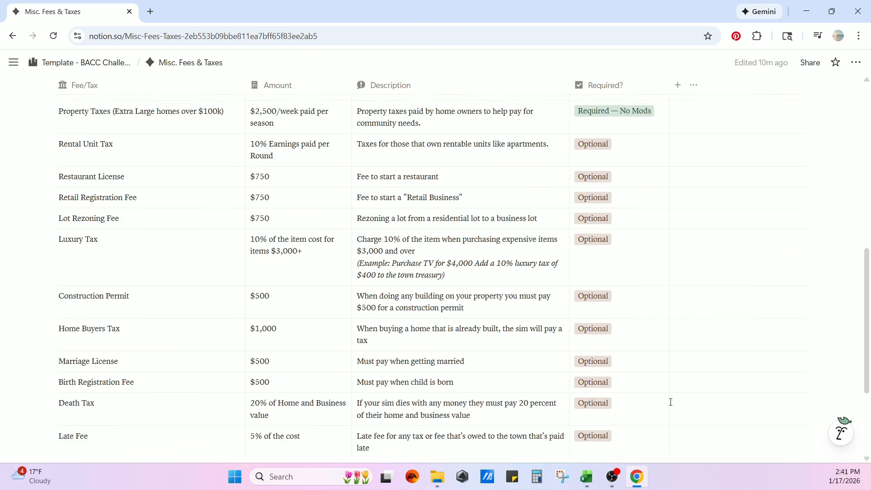
scroll(590, 384, "down", 3)
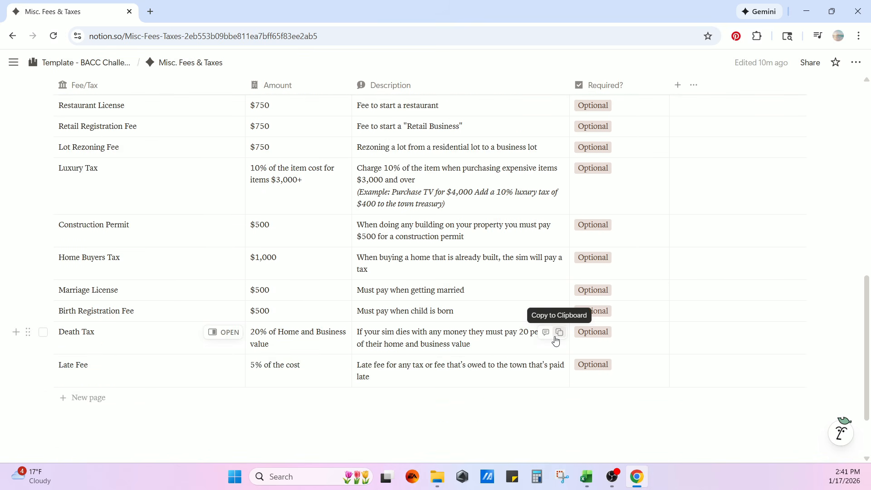
scroll(550, 341, "up", 6)
scroll(551, 341, "up", 4)
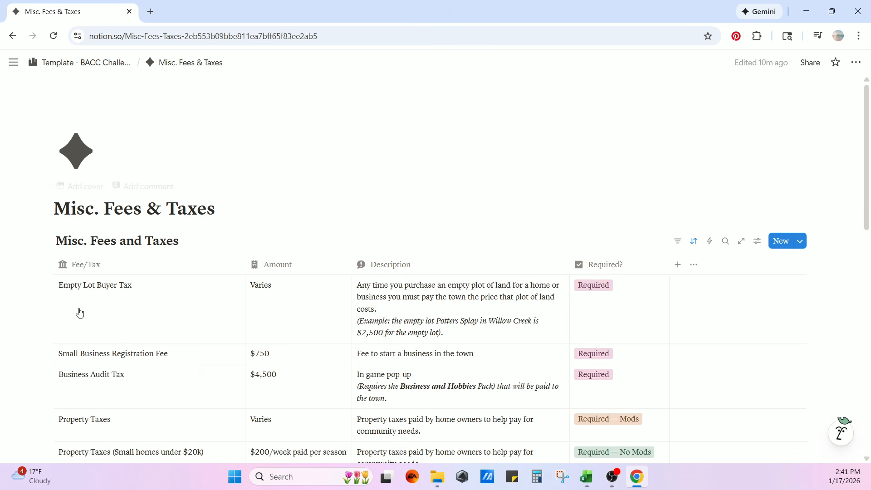
scroll(518, 192, "down", 10)
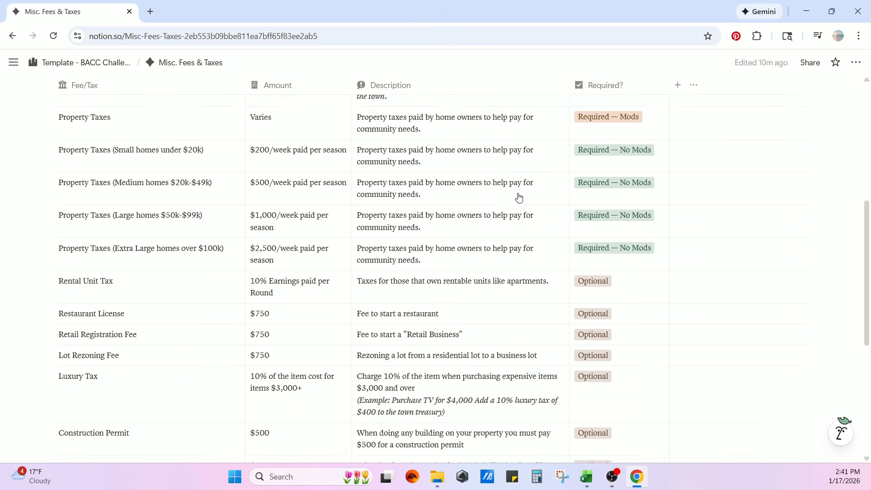
scroll(519, 196, "down", 1)
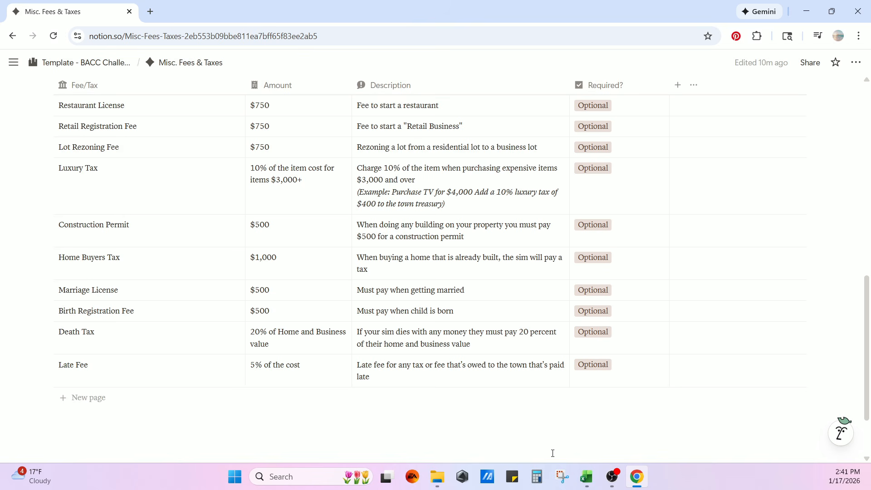
Return to the tracker's main page and open the Utilities & Services Unlocked page
key("alt+Left")
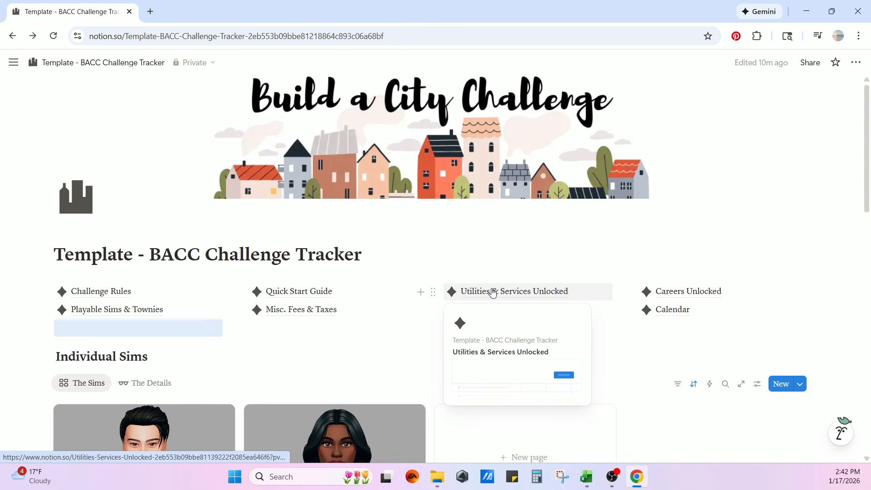
left_click(493, 292)
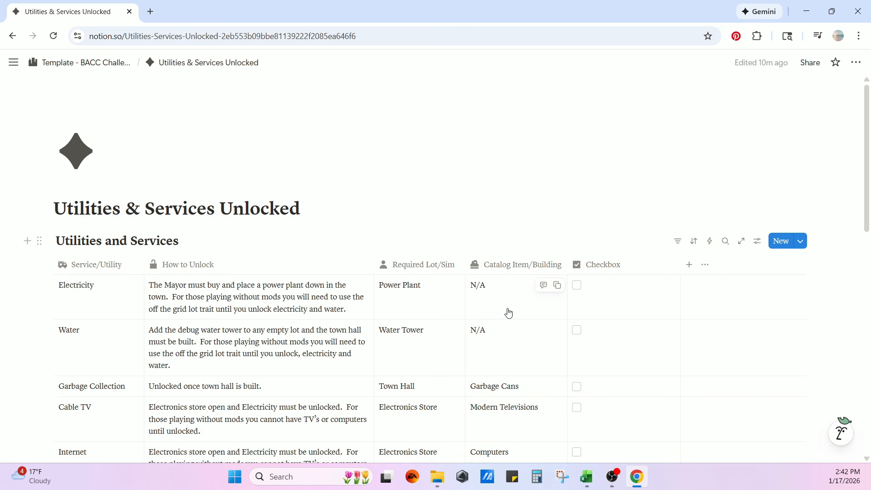
scroll(562, 215, "down", 1)
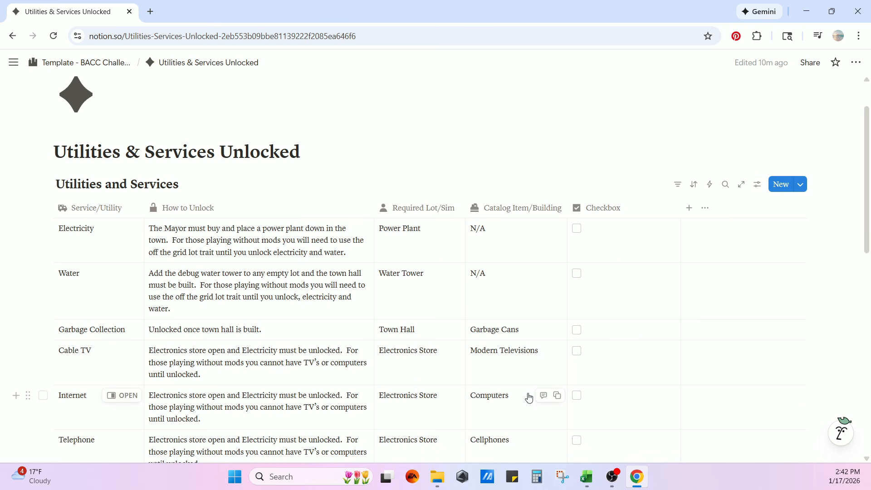
Try checking off Electricity, Water, Garbage Collection and Cable TV as unlocked, clearing all four again
left_click(577, 229)
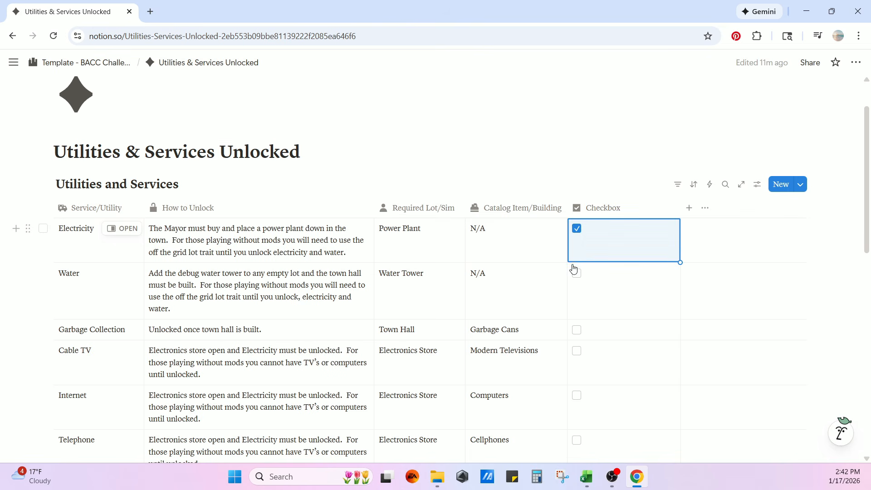
left_click(577, 274)
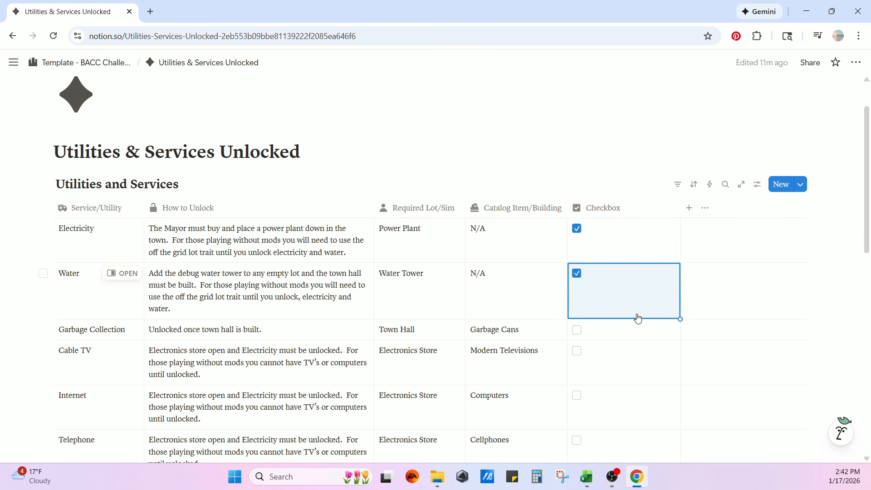
scroll(539, 389, "down", 3)
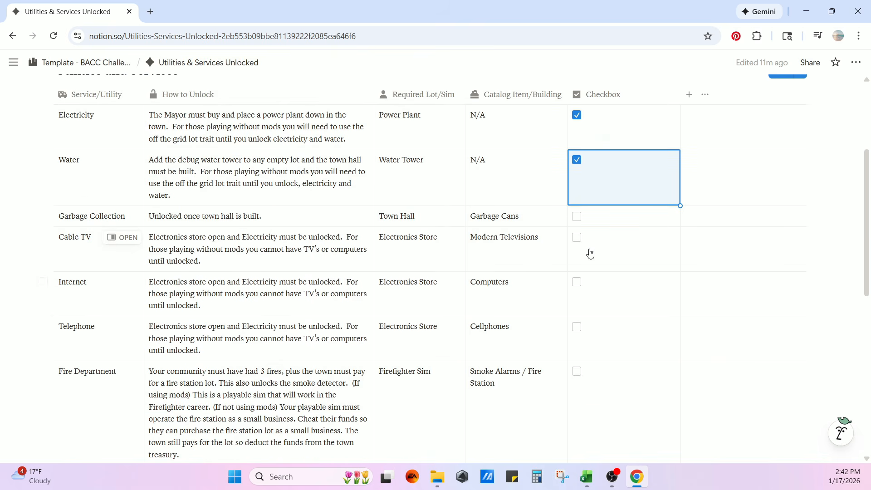
left_click(577, 217)
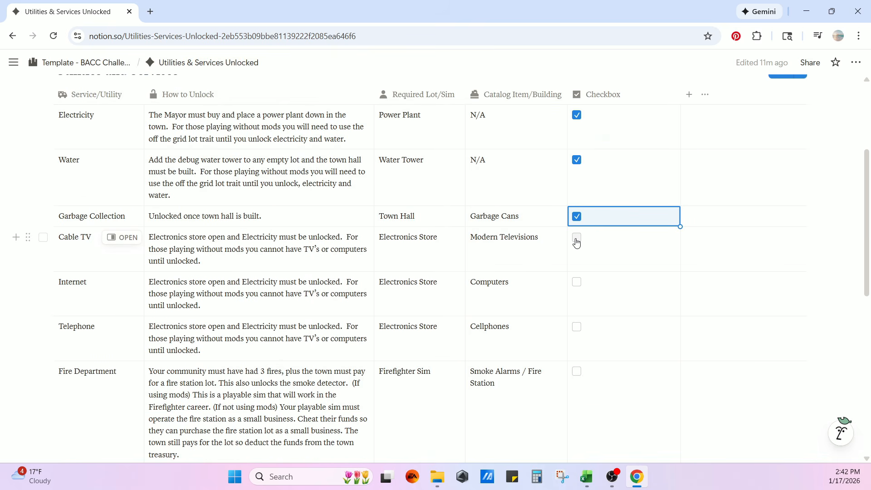
left_click(577, 239)
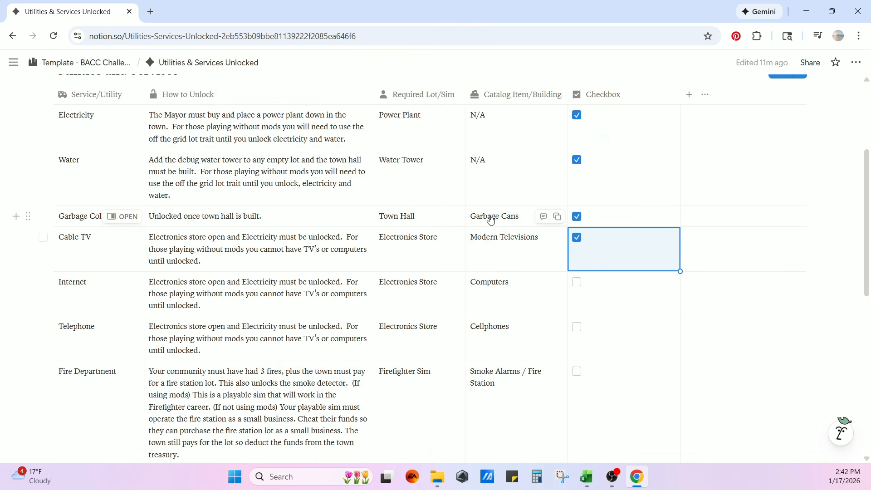
left_click(576, 238)
left_click(577, 217)
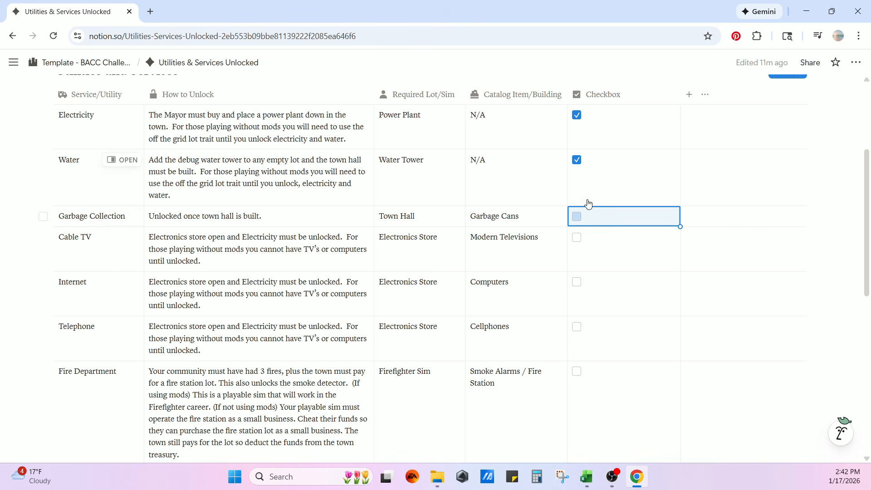
left_click(577, 161)
left_click(577, 116)
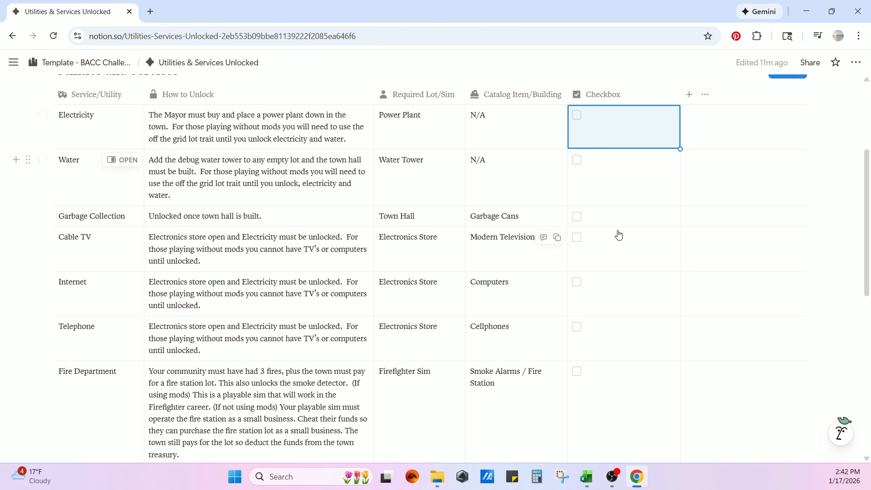
Review the unlock requirements of the remaining services down to Banking, and open the Worlds Unlocked page from the tracker's main page
scroll(550, 414, "down", 3)
scroll(549, 416, "down", 5)
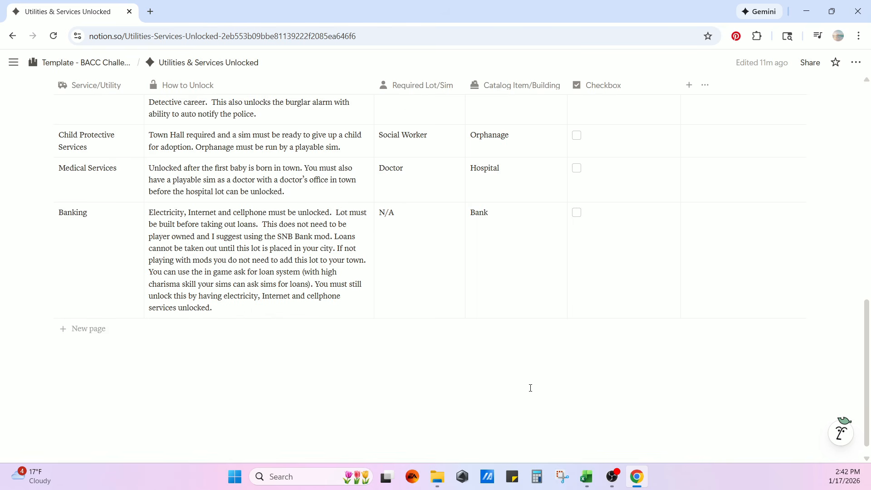
scroll(531, 388, "up", 2)
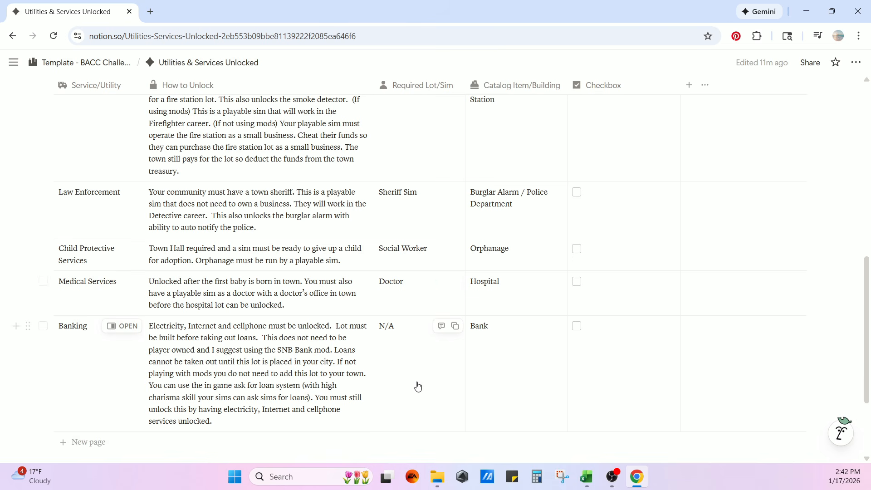
scroll(418, 390, "up", 2)
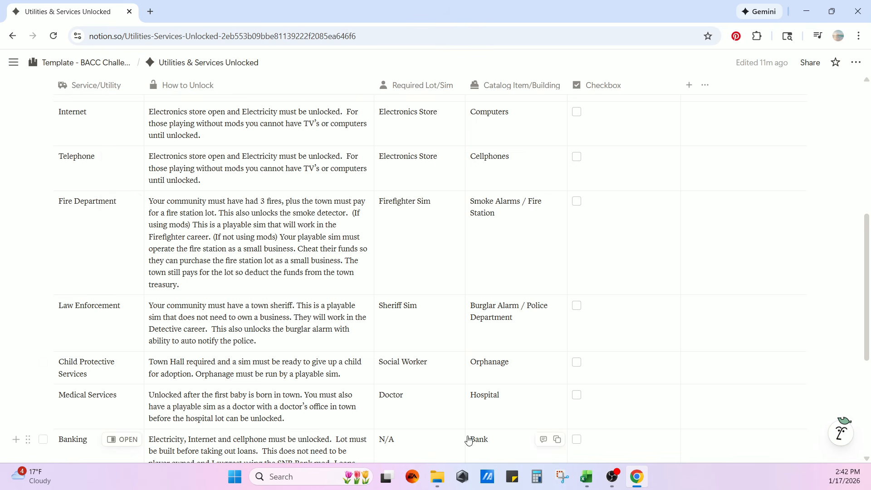
scroll(398, 349, "down", 1)
scroll(432, 438, "up", 1)
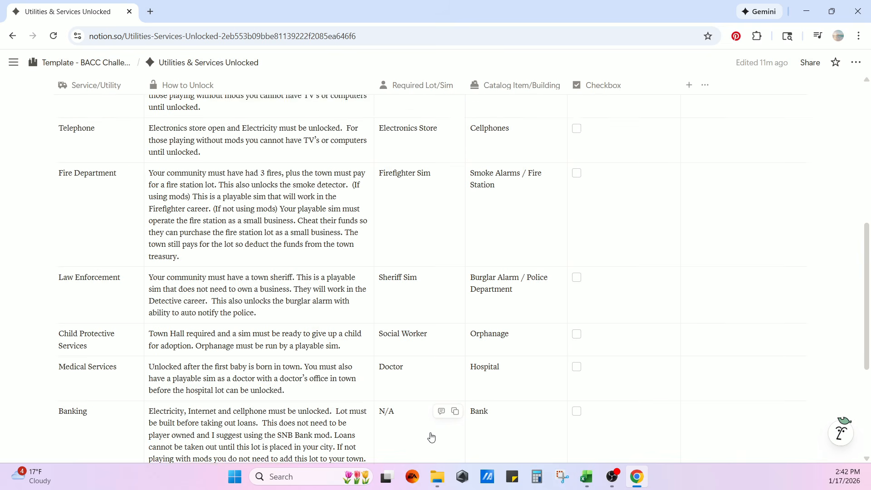
scroll(432, 438, "up", 7)
key("alt+Left")
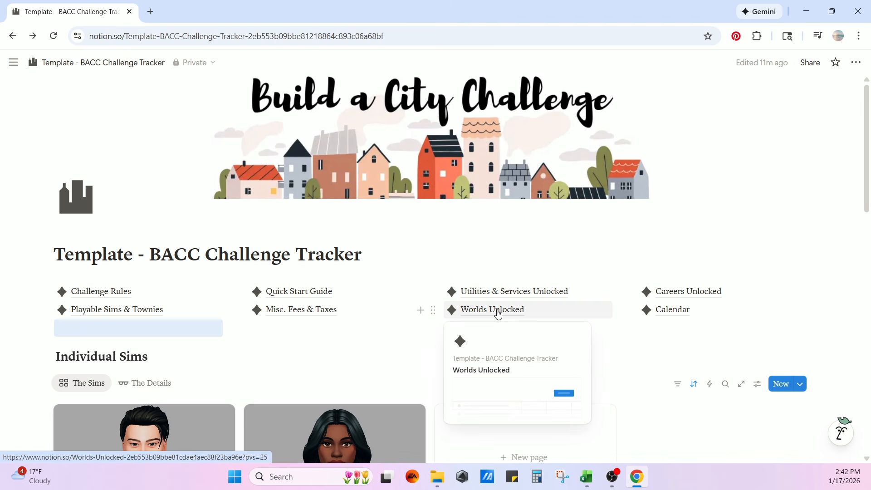
left_click(495, 310)
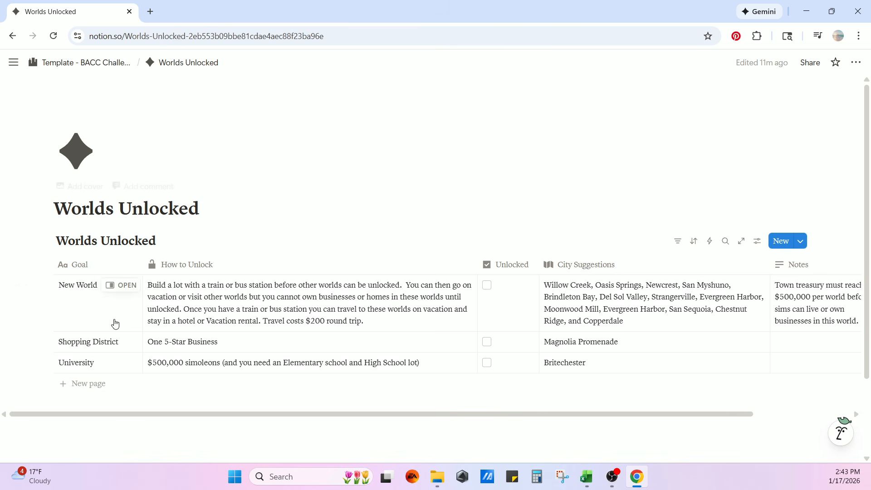
Try marking the New World and Shopping District goals as unlocked, clearing both again
left_click(487, 285)
left_click(487, 342)
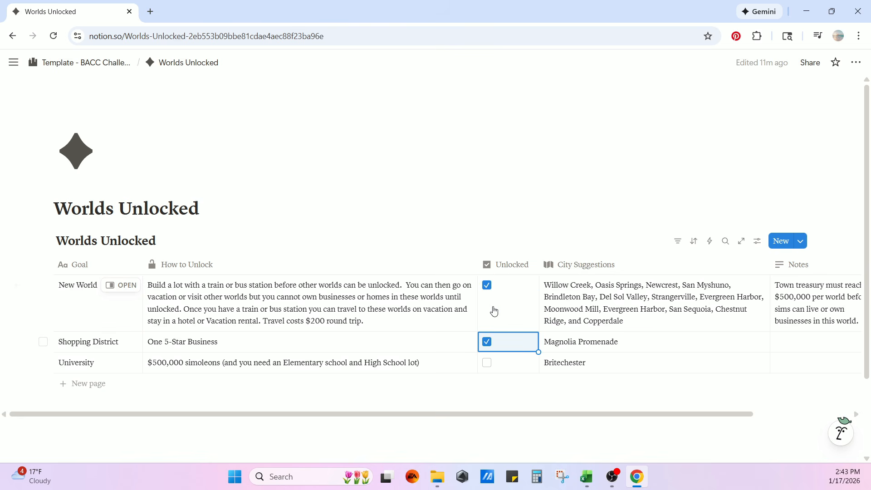
left_click(487, 285)
left_click(488, 341)
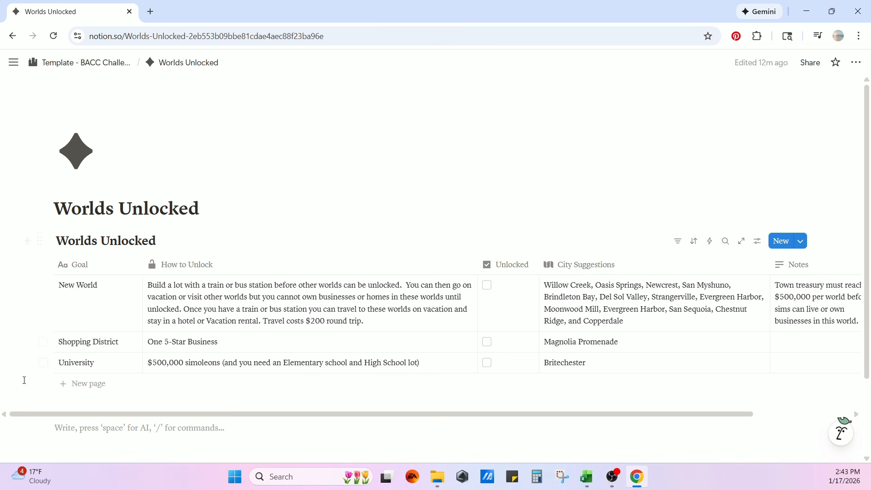
left_click(487, 342)
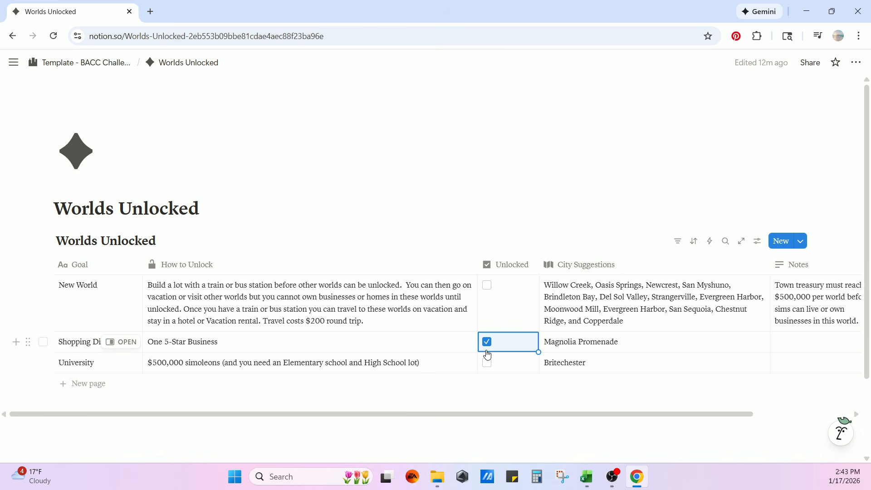
left_click(487, 341)
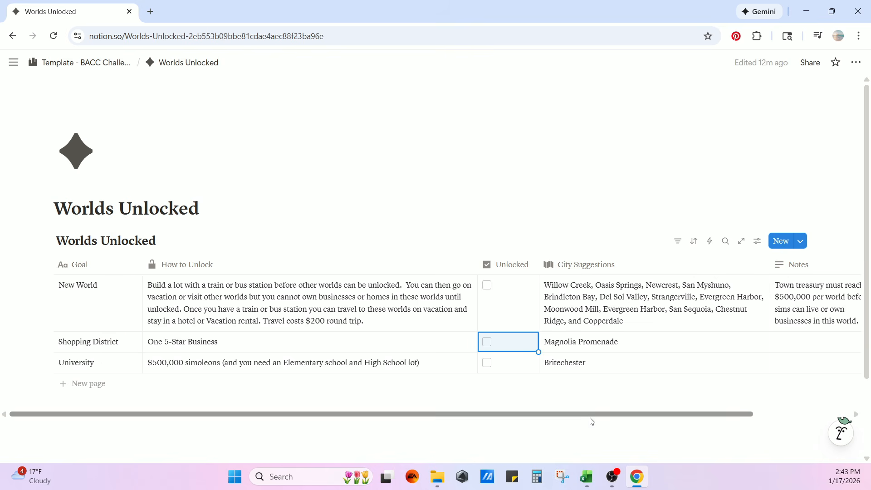
Look across the Worlds Unlocked table, and open the Careers Unlocked page from the tracker to review its list of careers
left_click_drag(576, 415, 616, 417)
key("alt+Left")
left_click(667, 292)
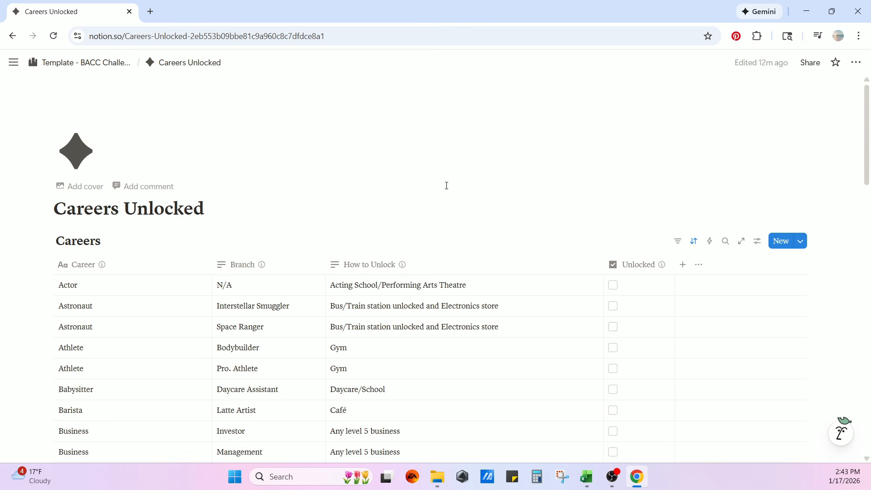
scroll(447, 185, "down", 3)
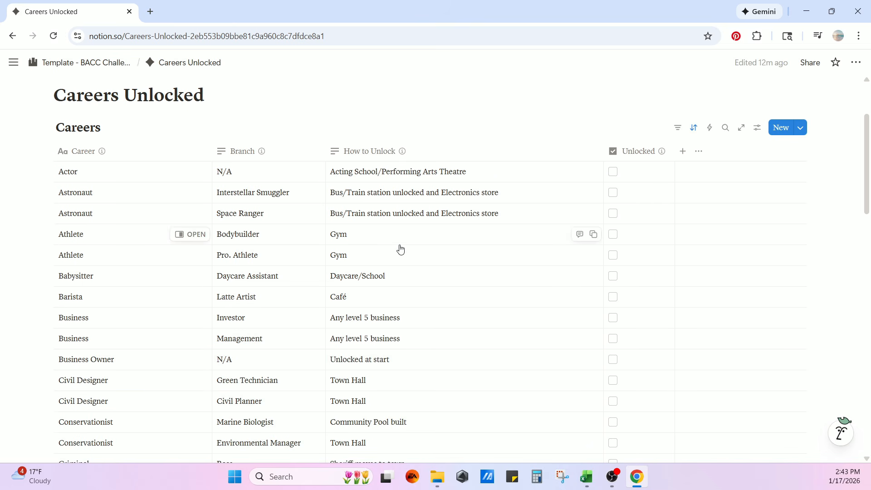
scroll(422, 363, "down", 10)
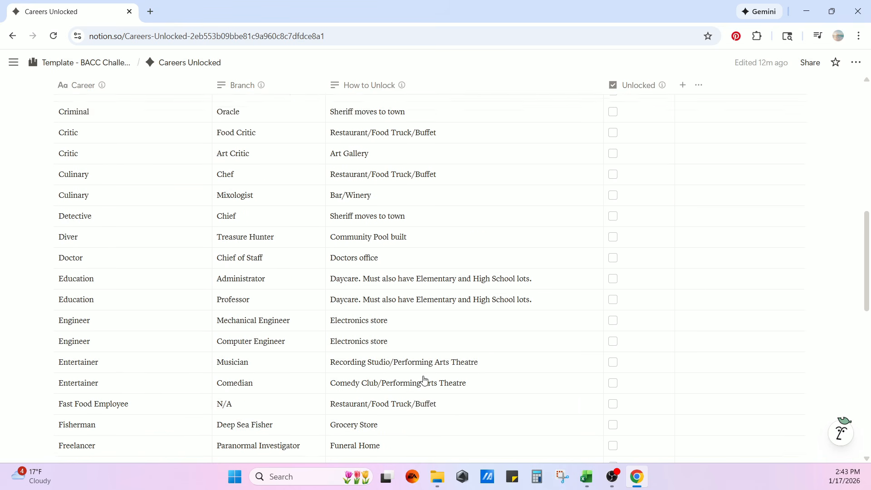
scroll(424, 380, "down", 10)
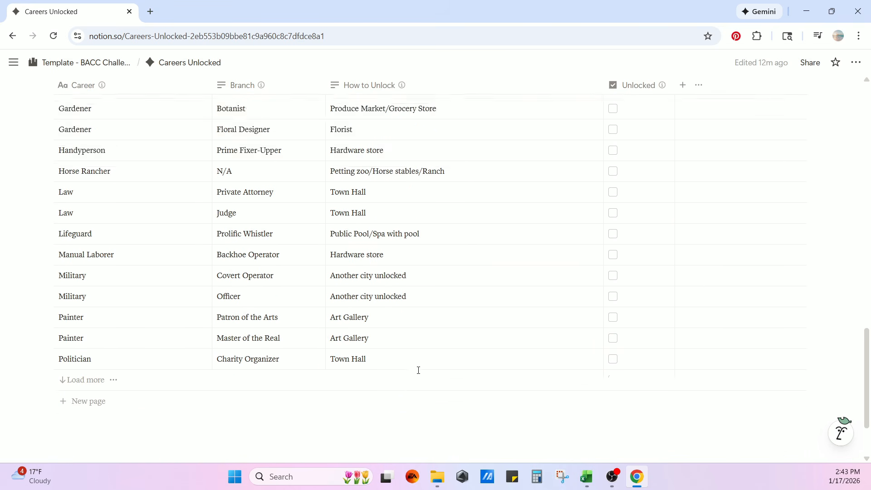
scroll(419, 370, "up", 20)
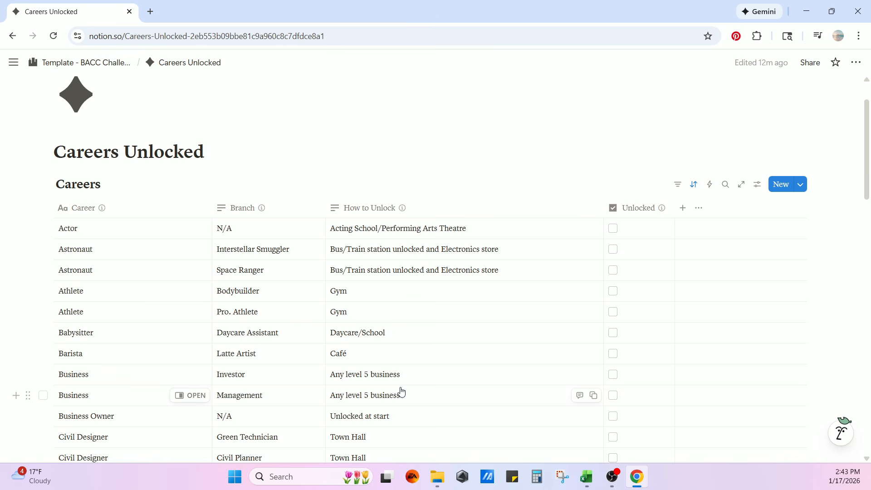
Mark the Conservationist Environmental Manager, Criminal Boss, Criminal Oracle and Food Critic careers as unlocked
scroll(401, 393, "down", 4)
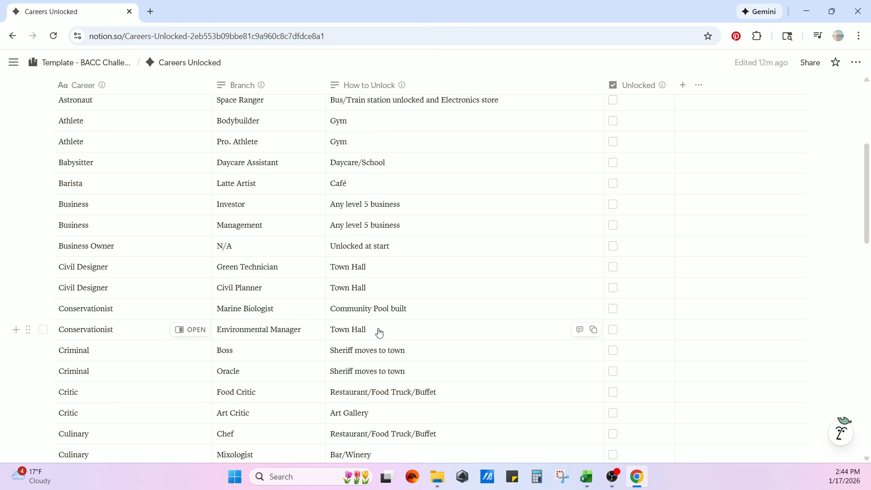
left_click(614, 330)
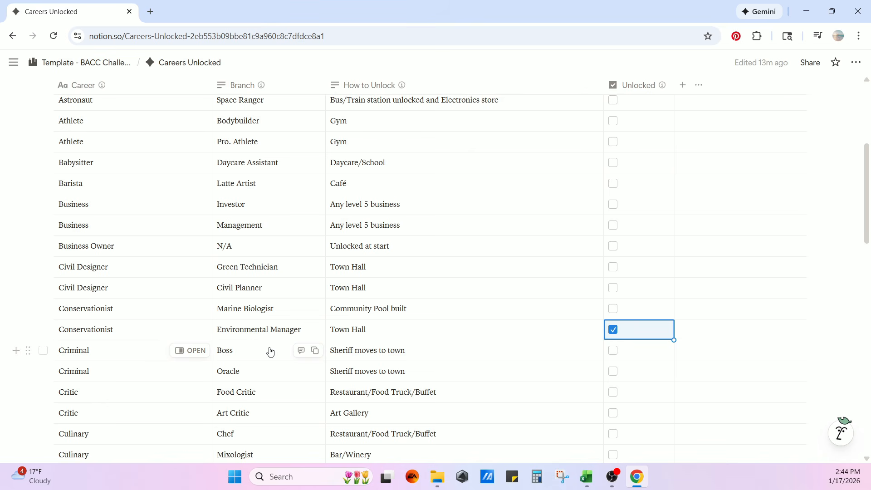
scroll(267, 351, "down", 1)
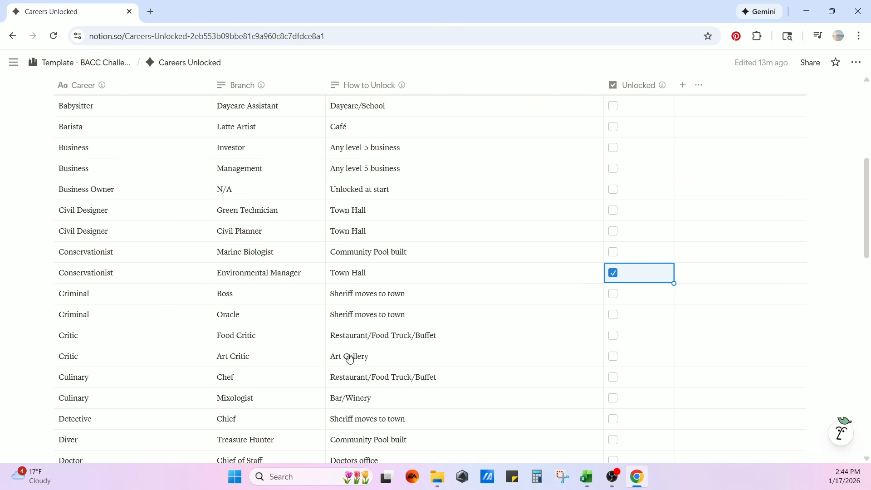
left_click(614, 295)
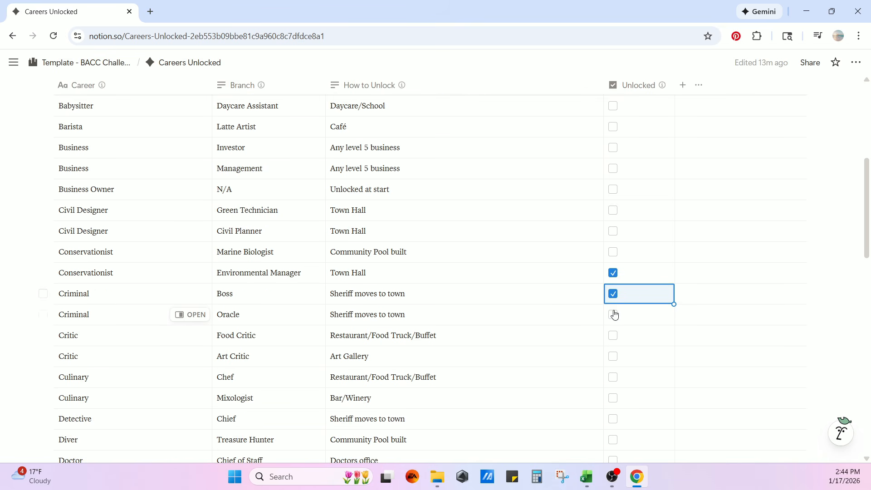
left_click(614, 315)
left_click(614, 337)
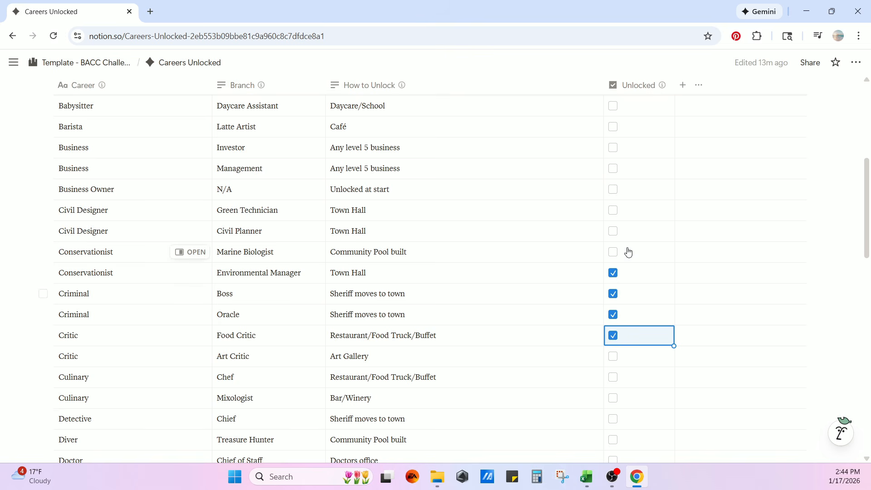
Clear the unlocked marks for Criminal Boss and Conservationist Environmental Manager, and open the tracker's Calendar page
left_click(614, 294)
left_click(614, 273)
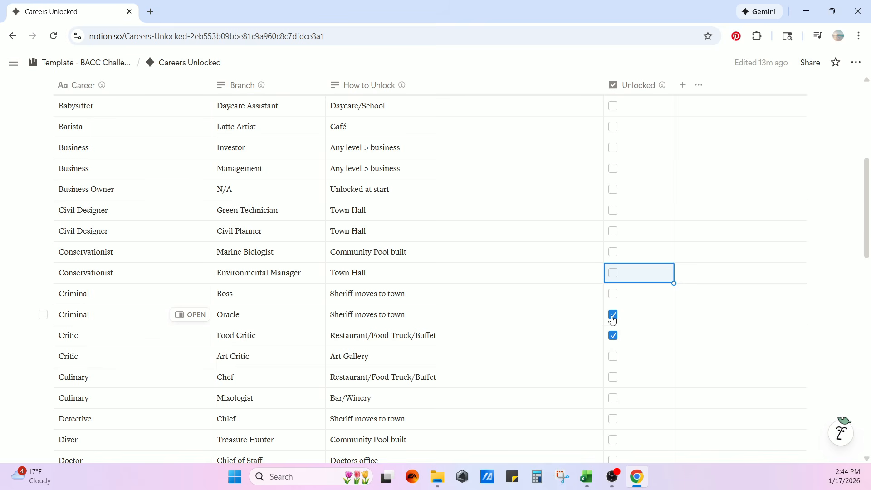
key("alt+Left")
left_click(671, 312)
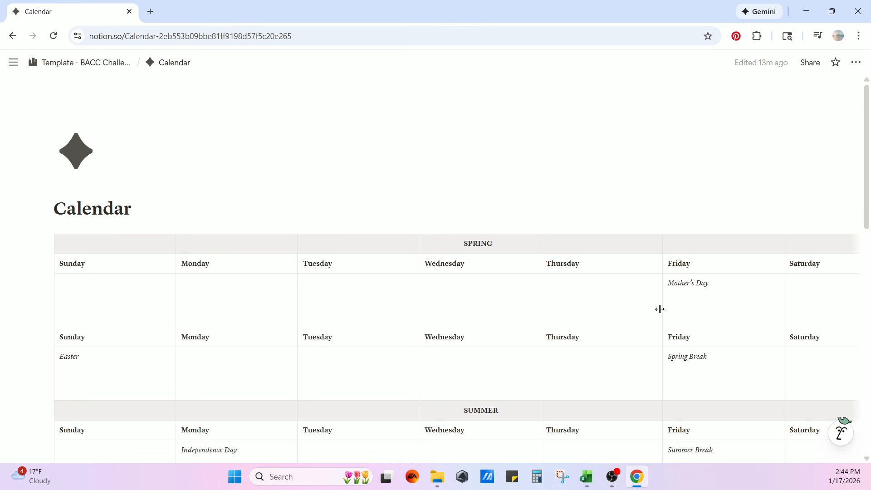
Look through the Calendar's weeks and holidays from Spring to Winter, trying out empty day cells in the first Spring week
scroll(438, 292, "down", 3)
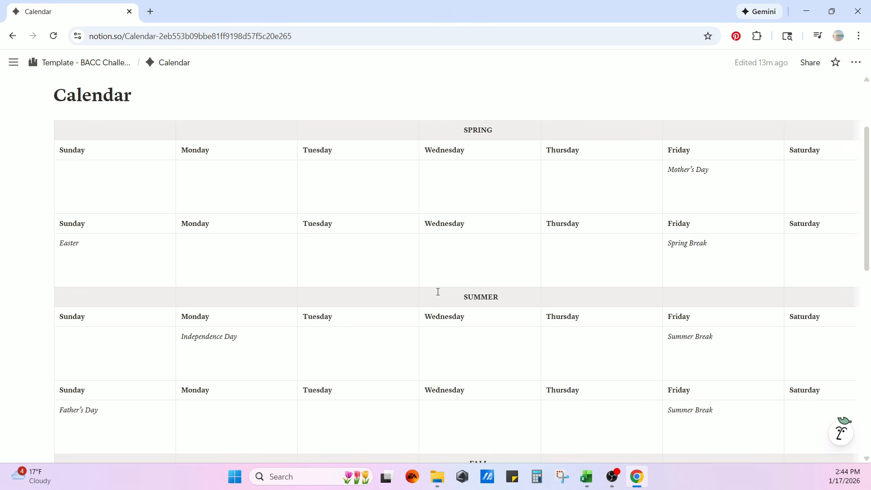
scroll(570, 331, "down", 6)
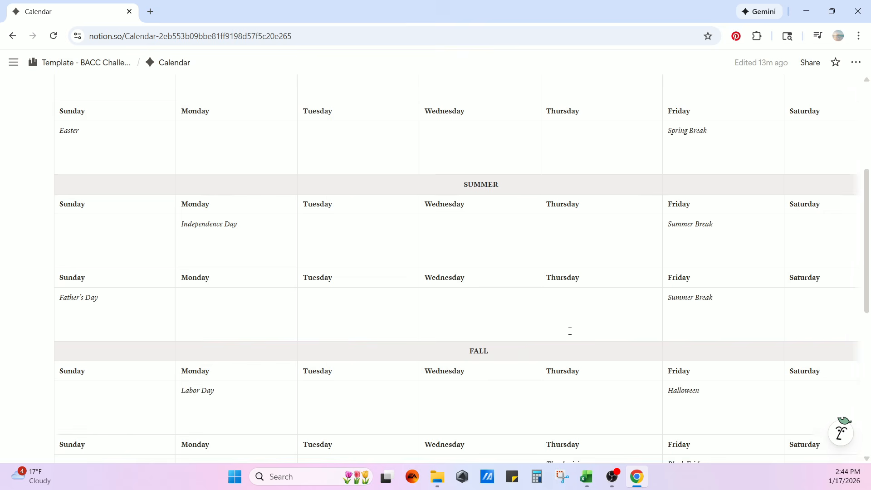
scroll(570, 331, "up", 8)
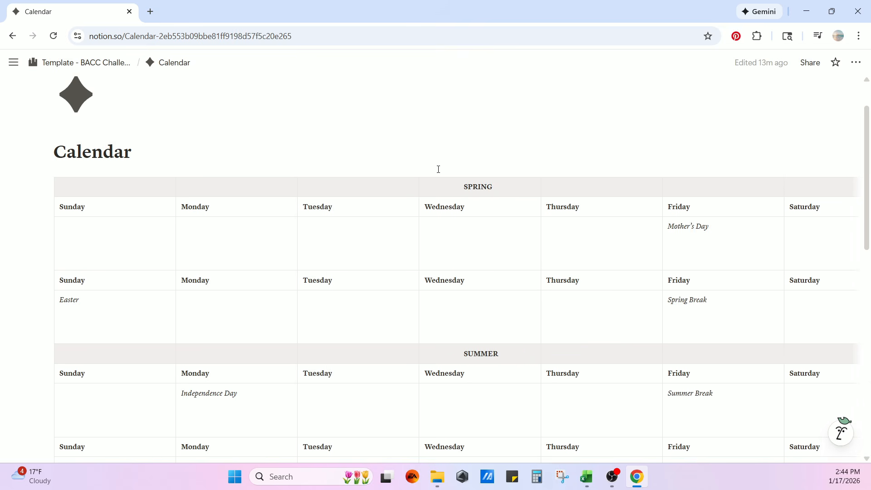
key("Escape")
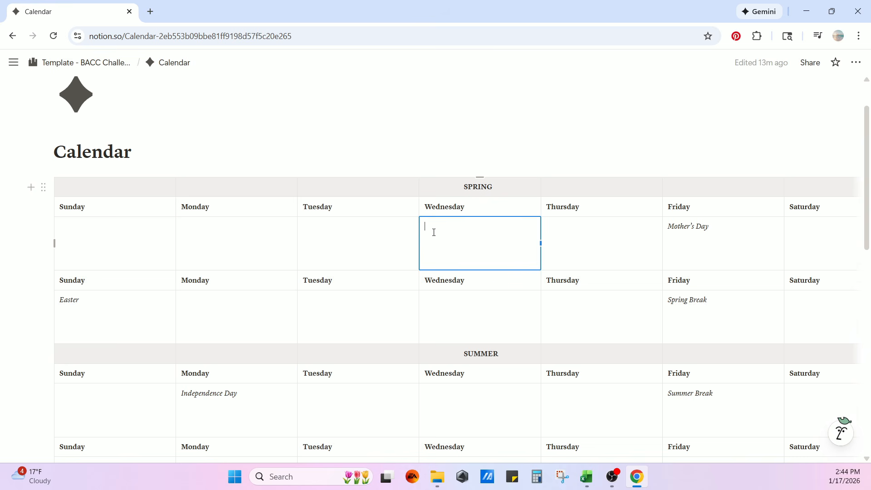
left_click(330, 243)
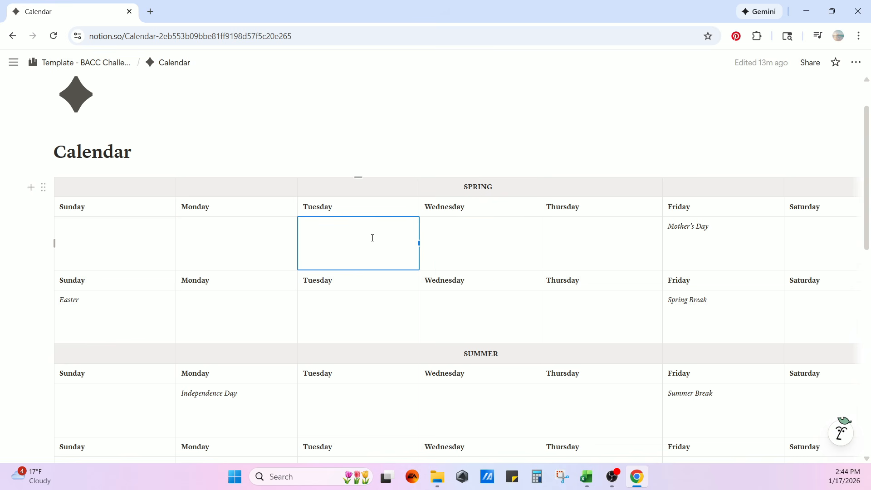
left_click(89, 228)
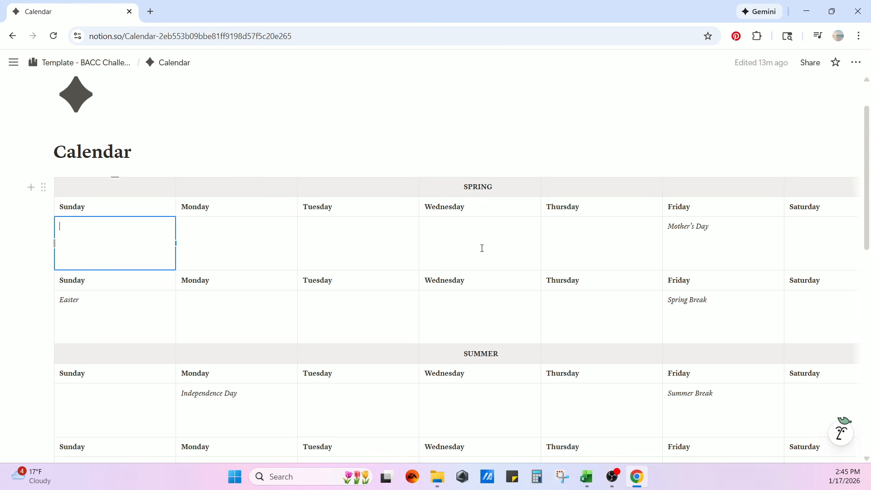
left_click(567, 235)
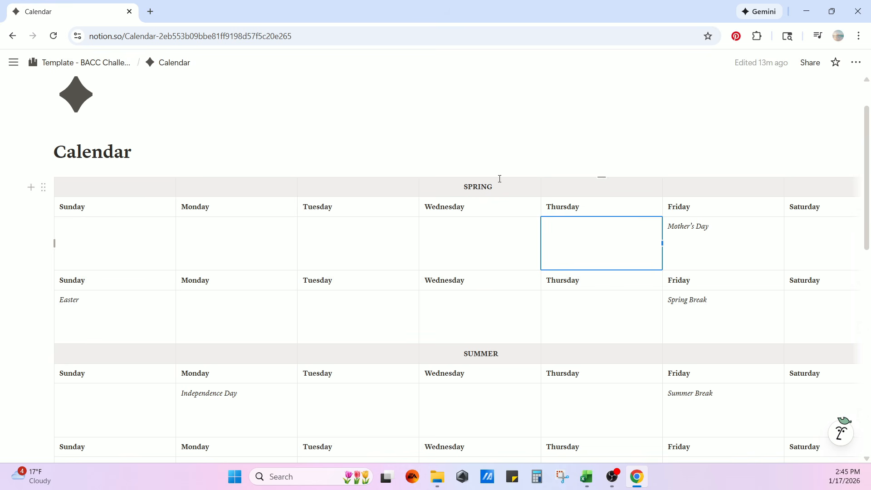
scroll(539, 226, "up", 2)
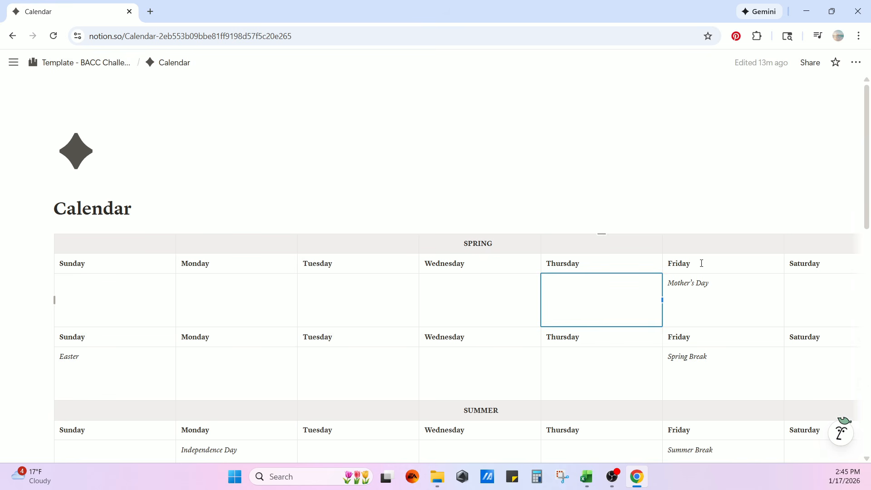
scroll(702, 263, "down", 5)
scroll(701, 274, "down", 1)
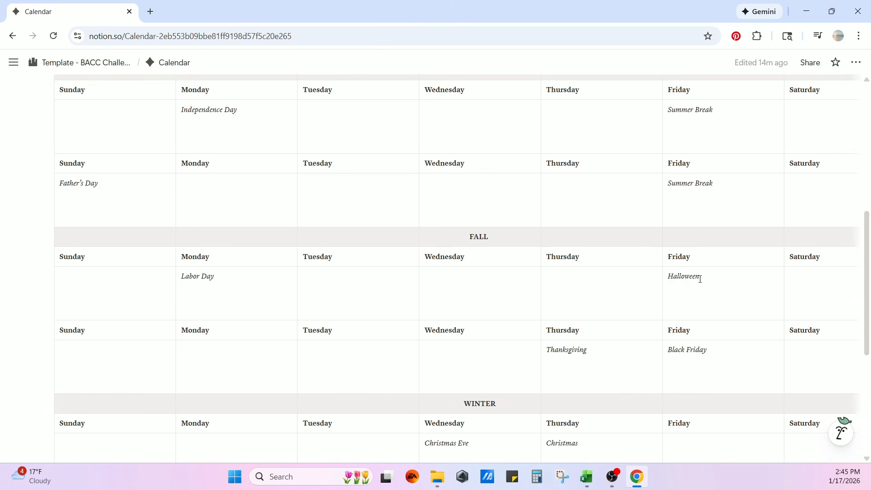
scroll(700, 277, "up", 5)
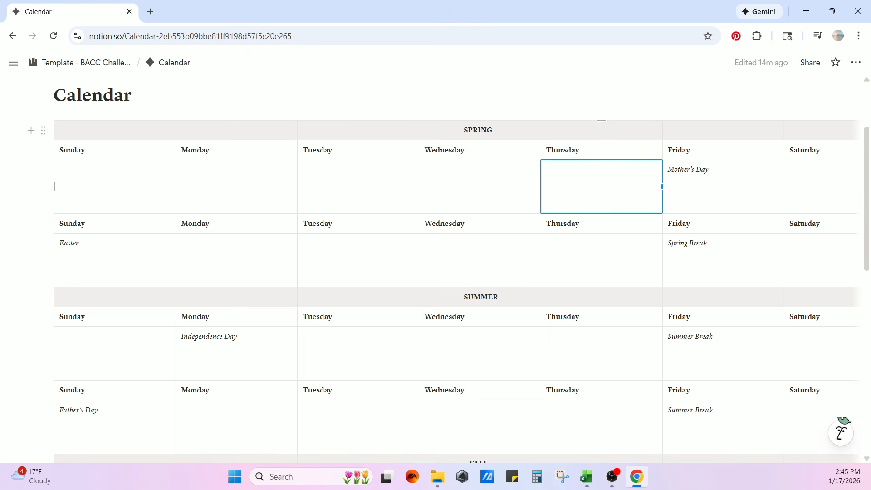
Enter the sample text "ggg" in the Tuesday cell of the first Spring week, and return to the tracker's main page
left_click(310, 185)
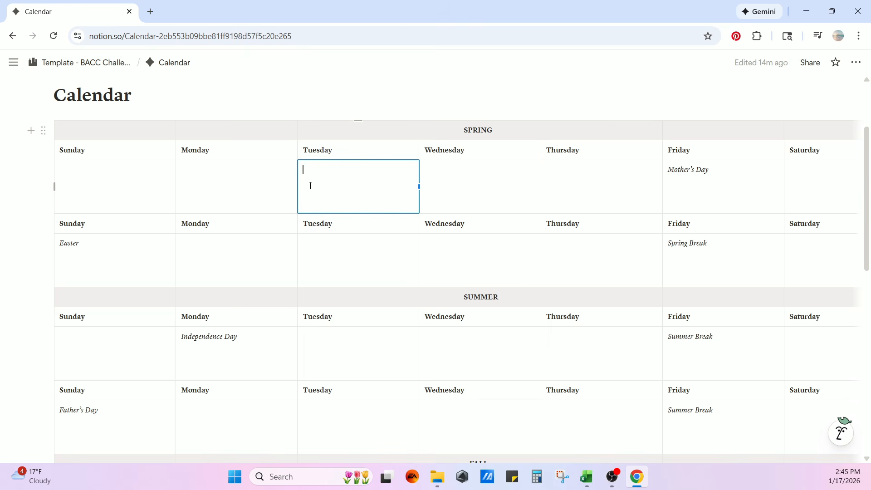
type("ggg")
left_click(12, 36)
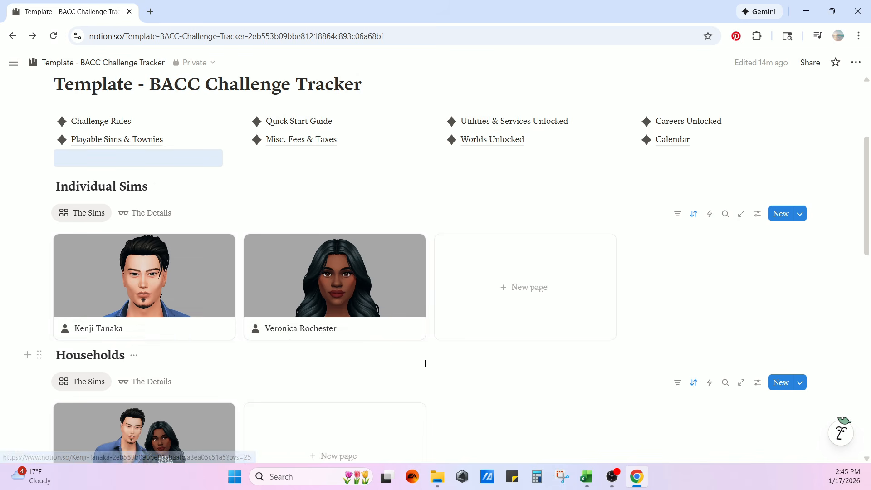
Open the first Sim under Individual Sims as a full page and expand its hidden properties
scroll(424, 362, "down", 1)
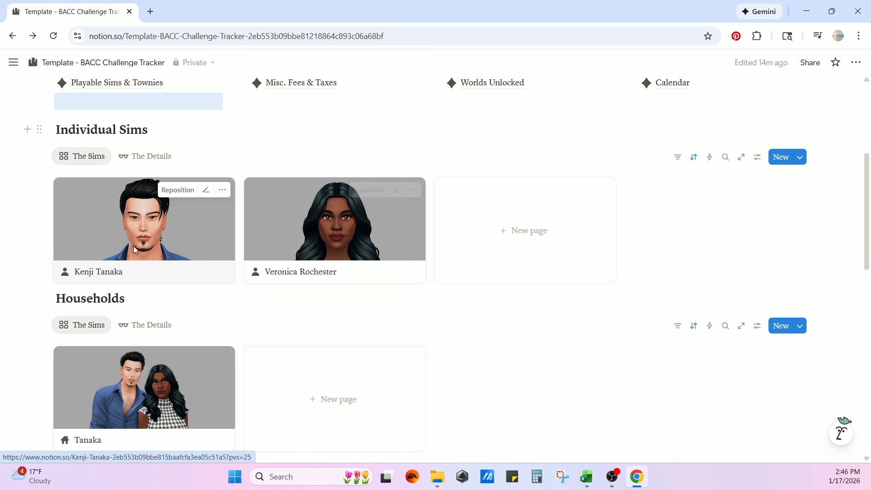
left_click(140, 223)
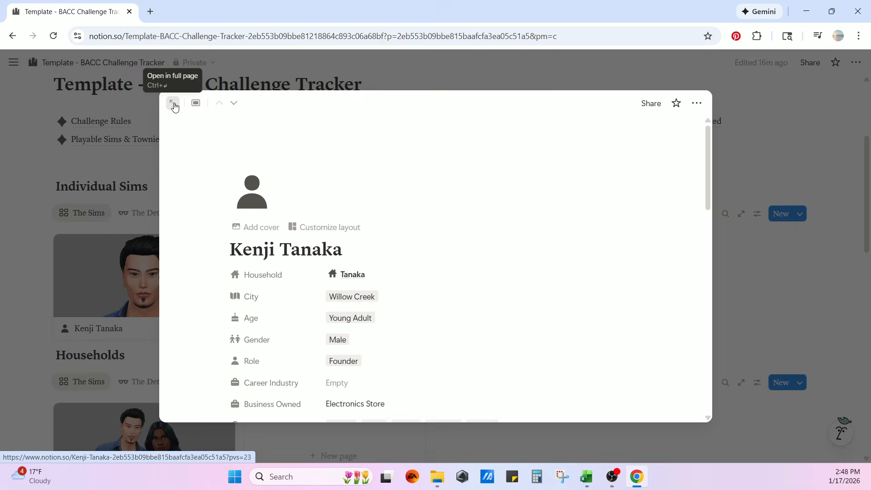
left_click(173, 104)
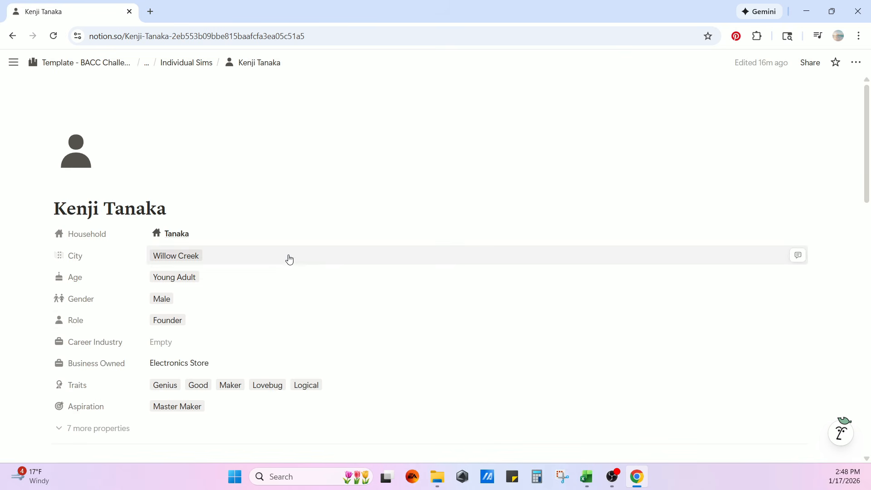
scroll(287, 263, "down", 3)
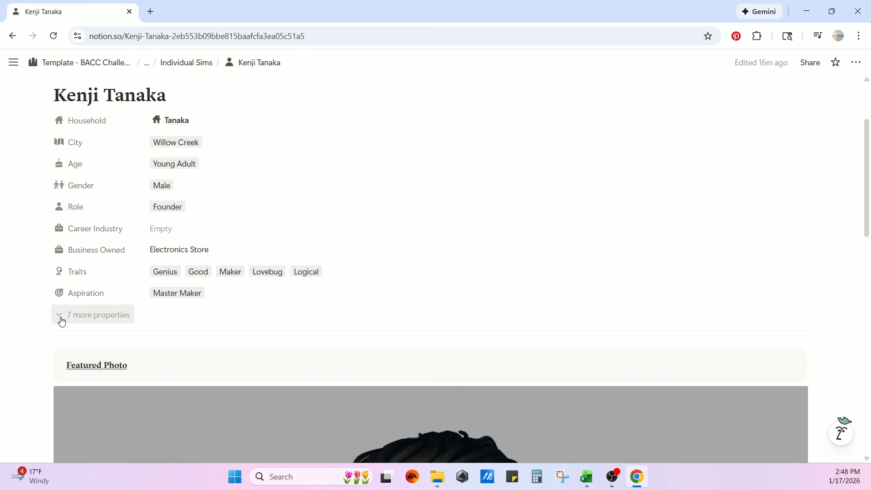
left_click(61, 317)
Review the first Sim's full list of properties, from Household and City down to Hobbies and Fave Color(s)/Style
scroll(378, 91, "down", 3)
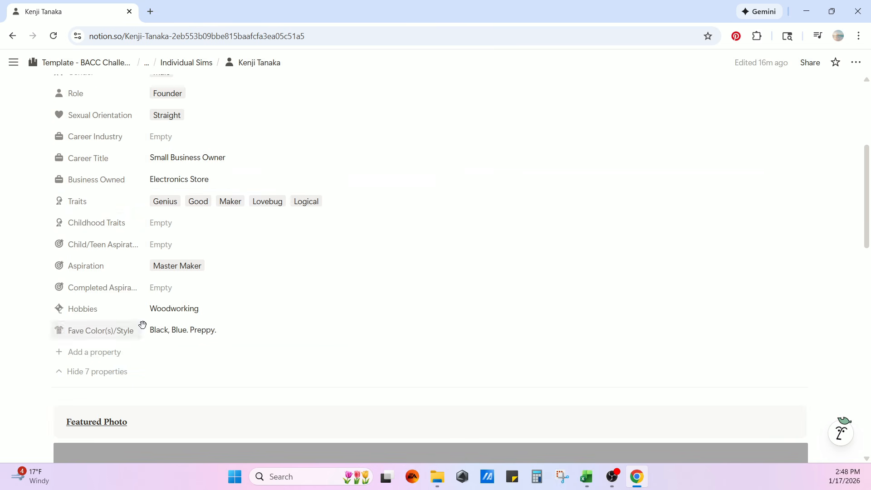
scroll(214, 245, "up", 3)
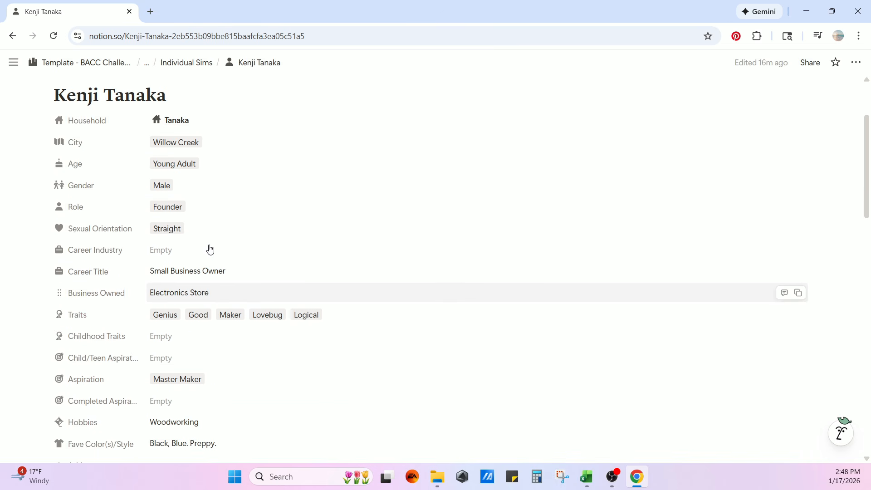
scroll(226, 238, "up", 2)
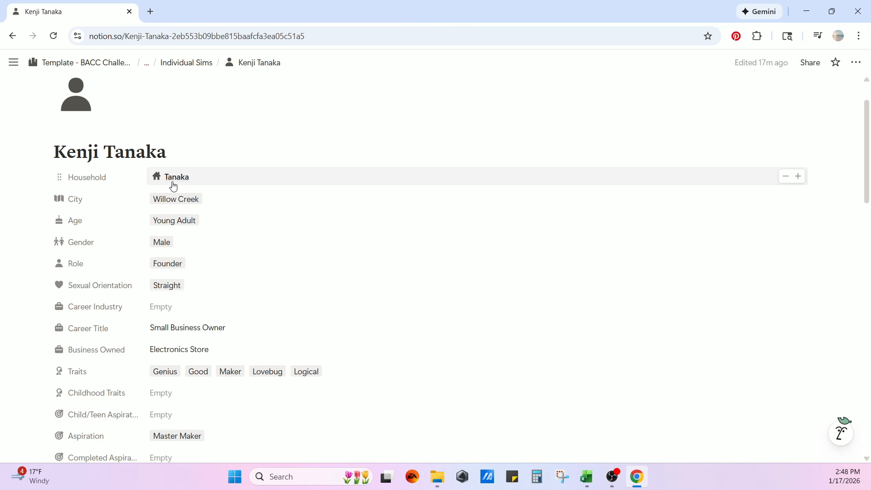
scroll(173, 186, "down", 1)
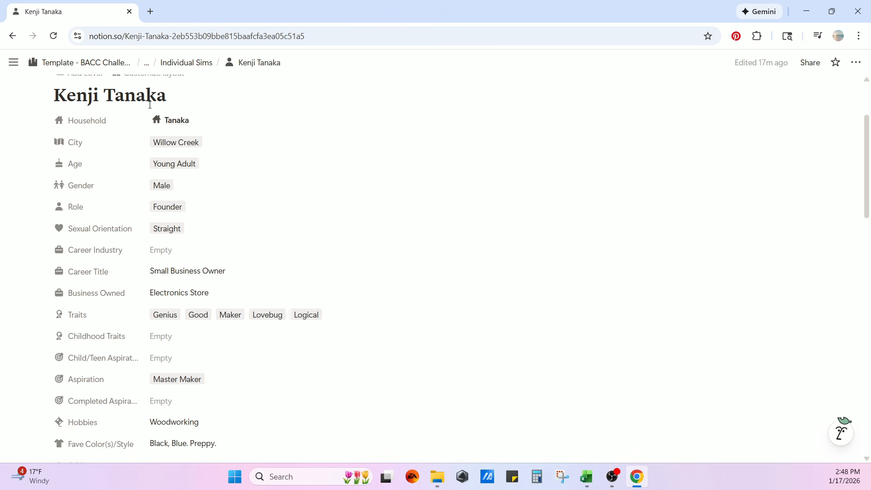
scroll(221, 166, "down", 1)
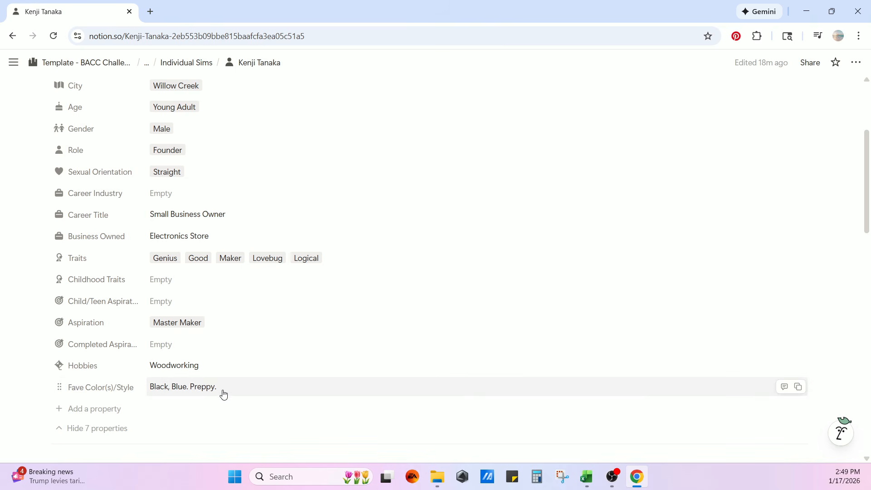
scroll(254, 369, "down", 1)
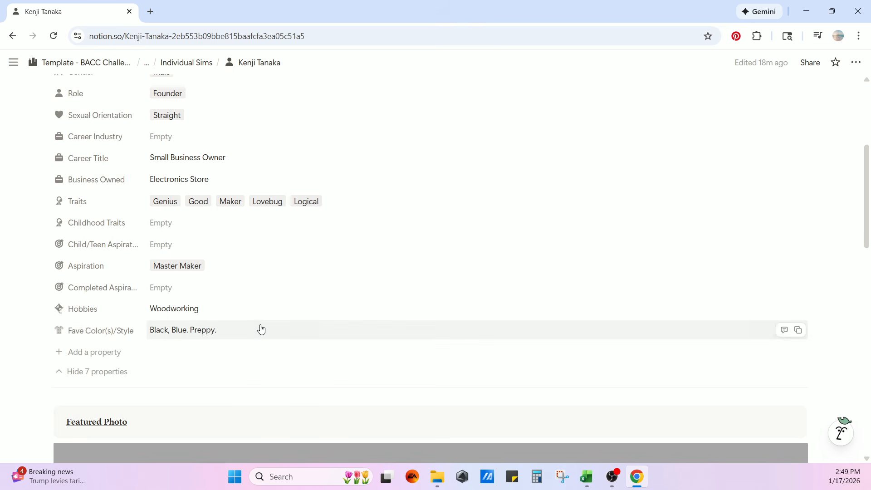
Examine the Featured Photo, Biography and Notes sections of the first Sim's page
scroll(320, 384, "down", 5)
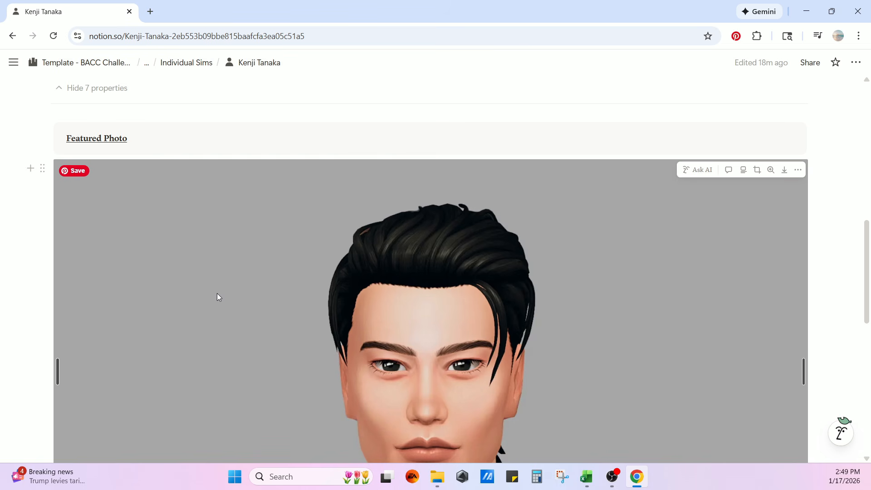
scroll(217, 293, "down", 6)
scroll(209, 302, "down", 3)
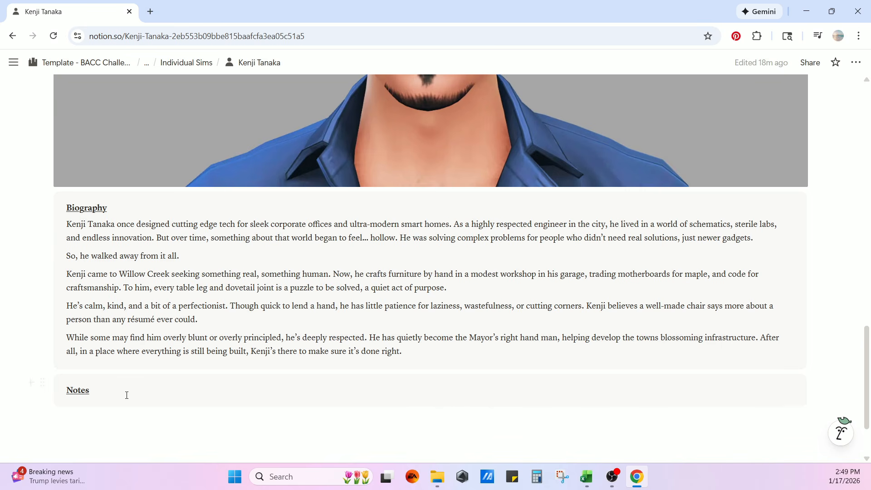
scroll(127, 396, "down", 2)
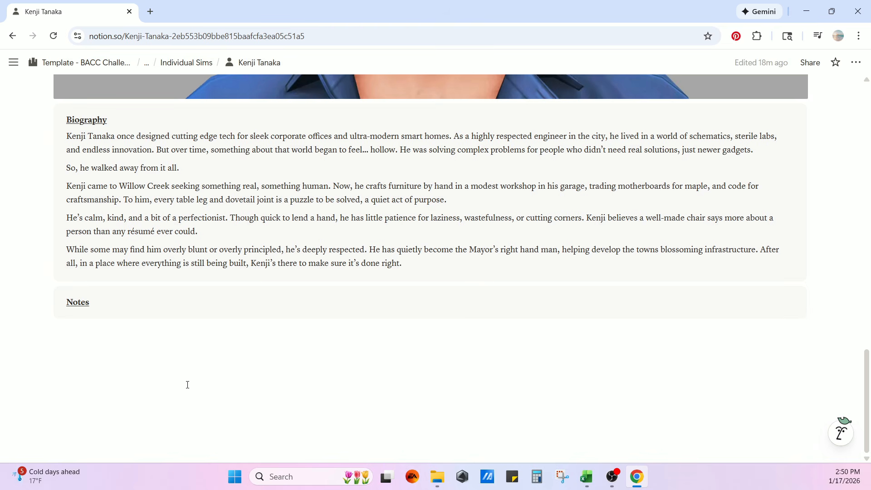
scroll(272, 387, "up", 1)
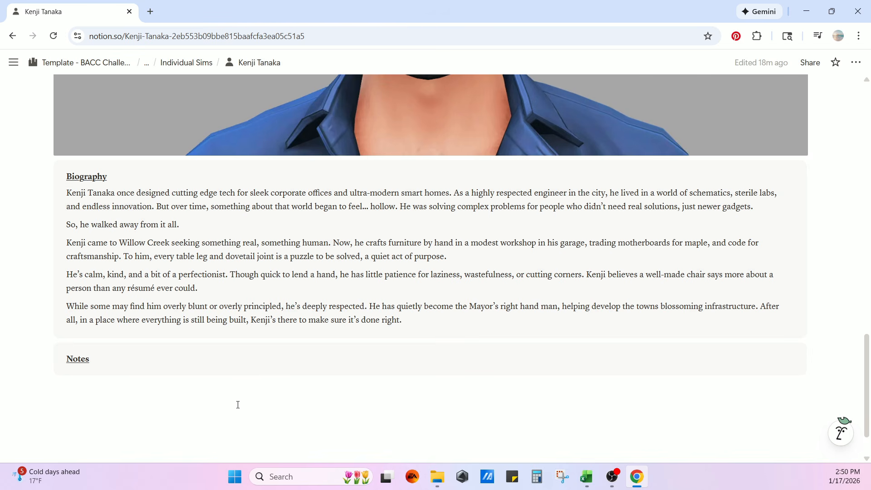
scroll(238, 406, "up", 15)
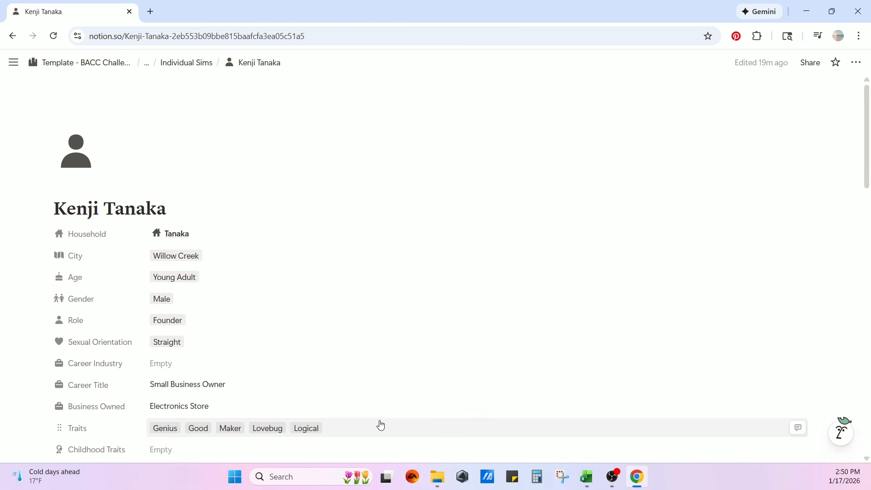
Return to the tracker's main page and open the second Sim under Individual Sims as a full page
left_click(12, 36)
left_click(790, 165)
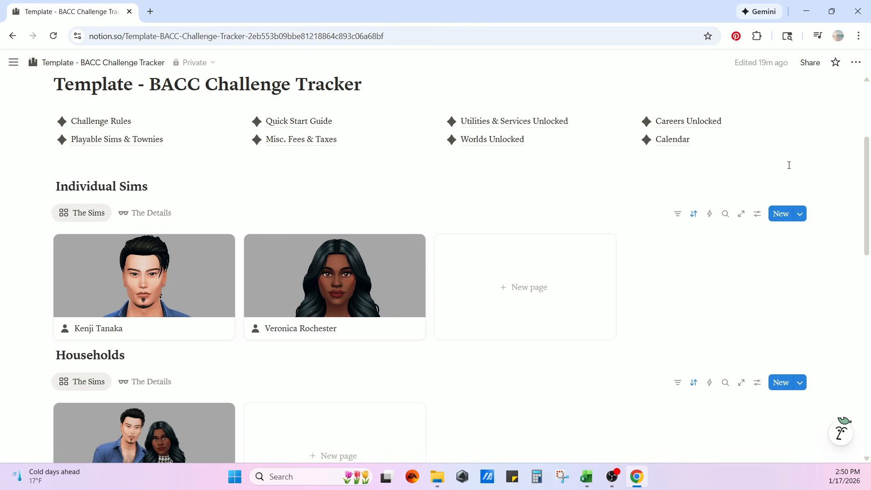
left_click(341, 296)
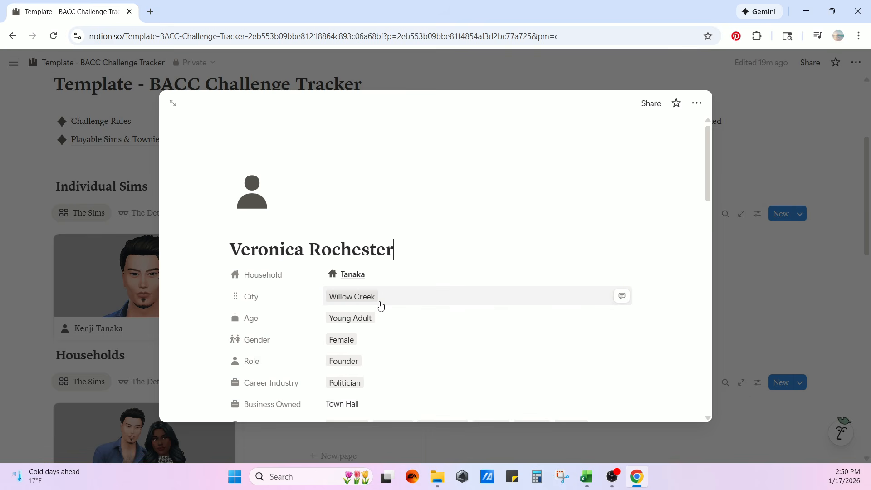
left_click(175, 104)
Review the second Sim's properties, Featured Photo and the beginning of the Biography
scroll(171, 273, "down", 5)
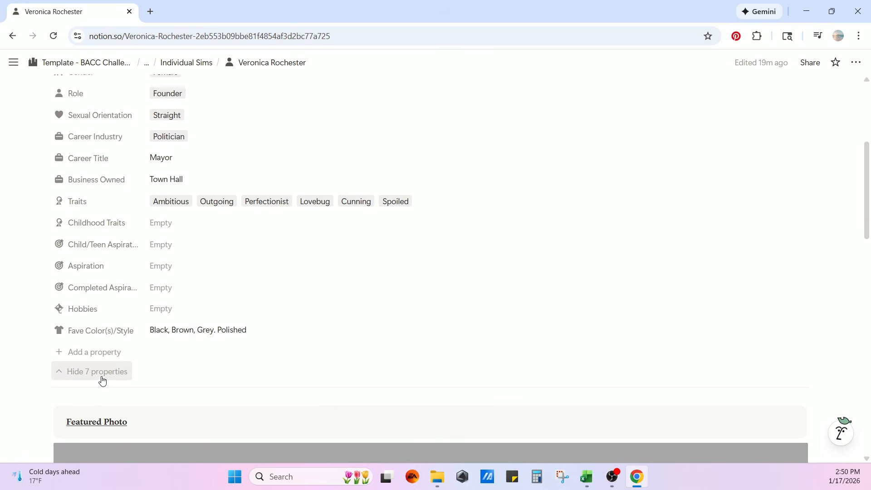
scroll(300, 366, "up", 3)
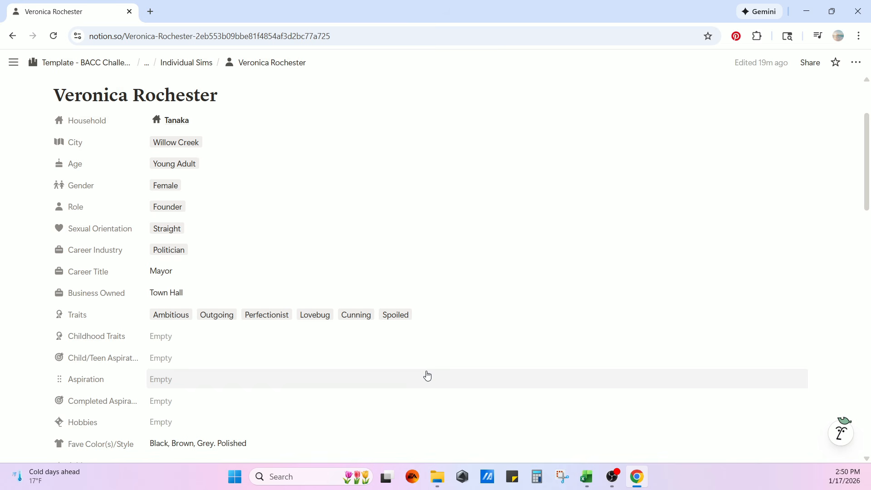
scroll(427, 375, "up", 1)
scroll(424, 373, "down", 9)
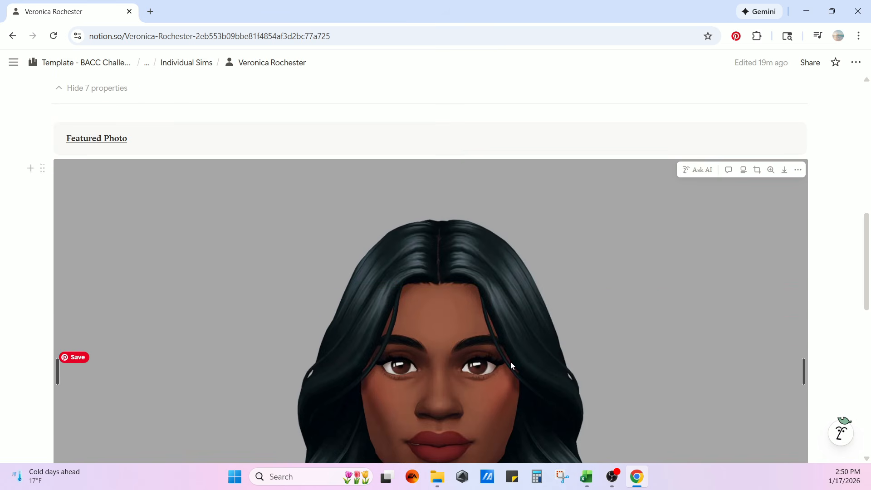
scroll(512, 375, "down", 6)
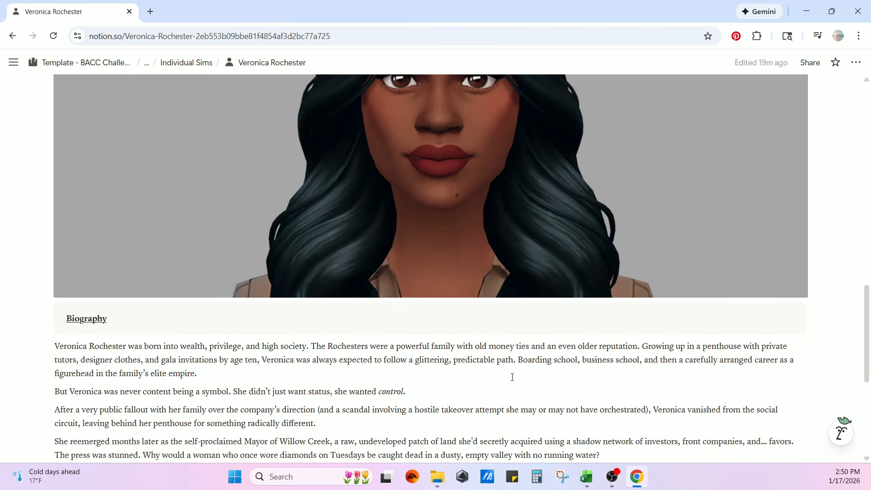
Read the rest of the second Sim's Biography and the Notes section, and return to the tracker's main page
scroll(512, 377, "down", 4)
scroll(318, 293, "down", 3)
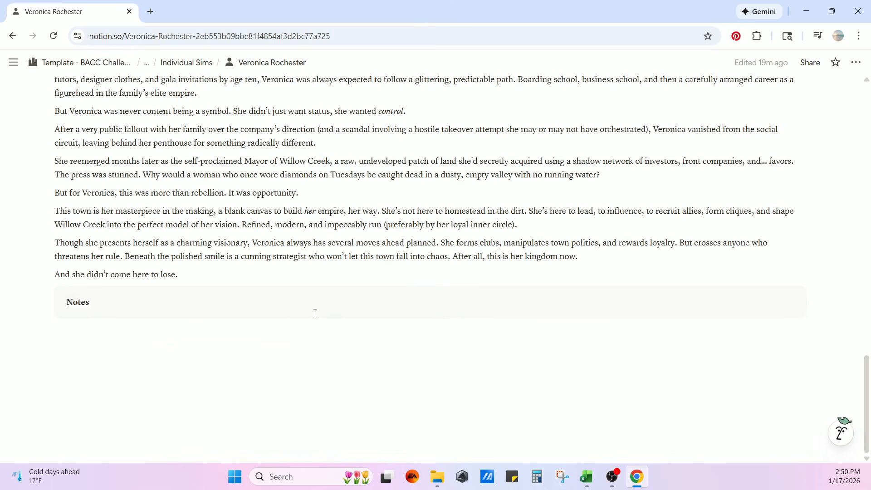
left_click(12, 36)
left_click(779, 152)
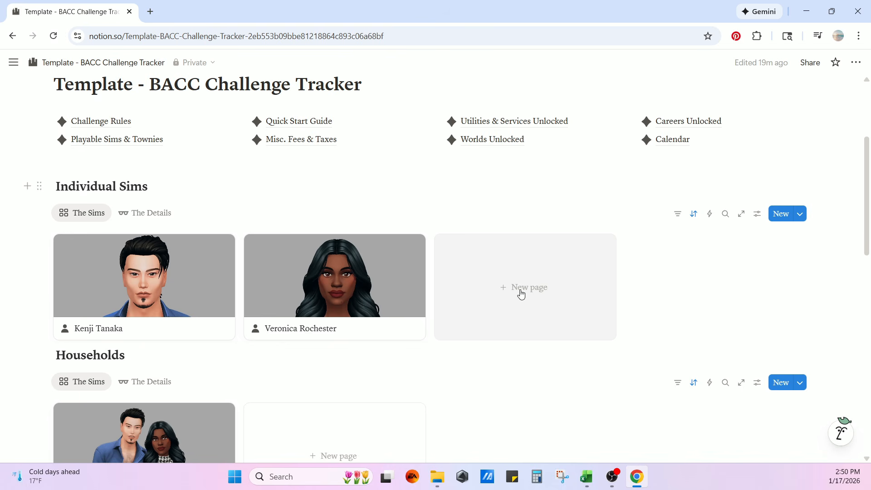
Open the default New Sim template of the Individual Sims database for editing
left_click(801, 215)
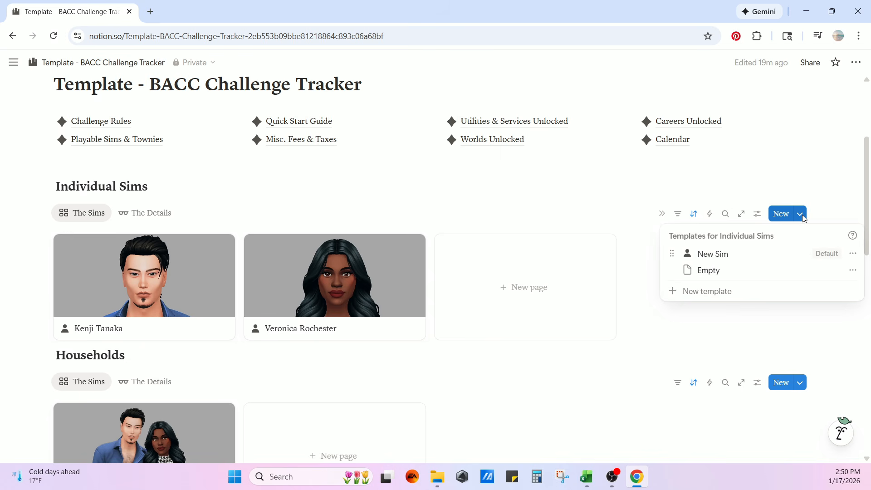
left_click(854, 255)
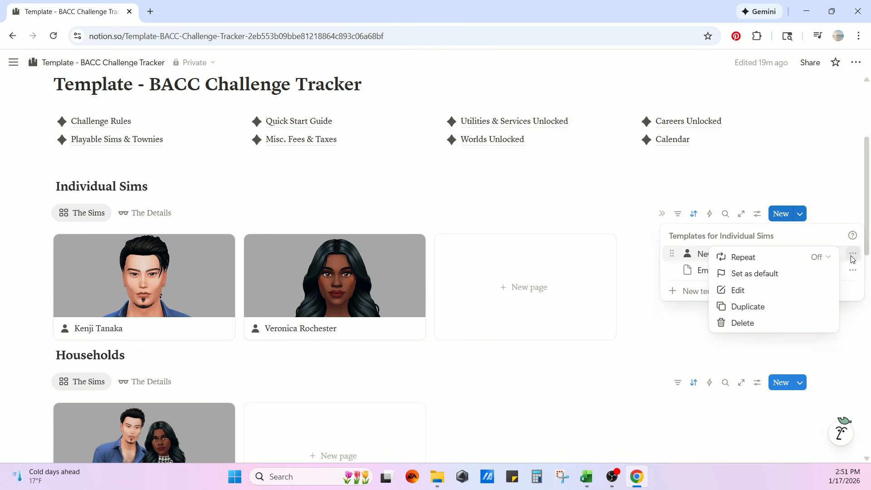
left_click(738, 290)
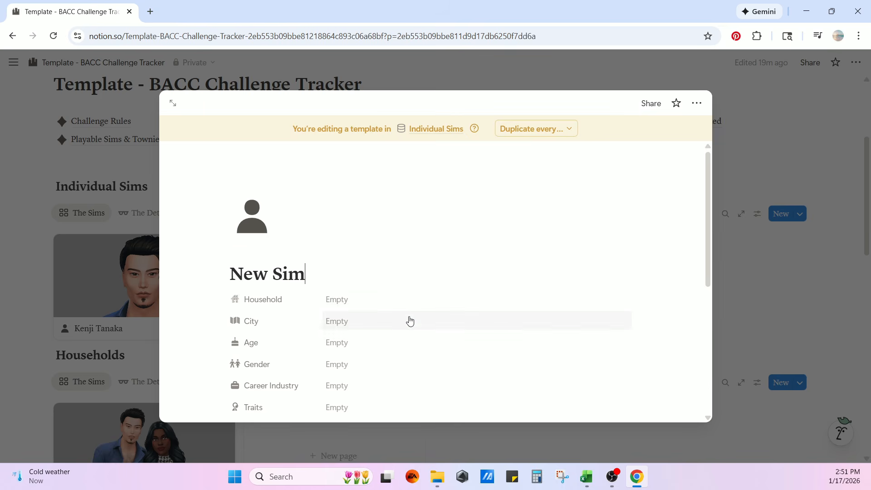
Examine all properties of the New Sim template, including the hidden ones, plus its Featured Photo, Biography and Notes sections, and close it
scroll(408, 322, "down", 5)
scroll(409, 322, "up", 4)
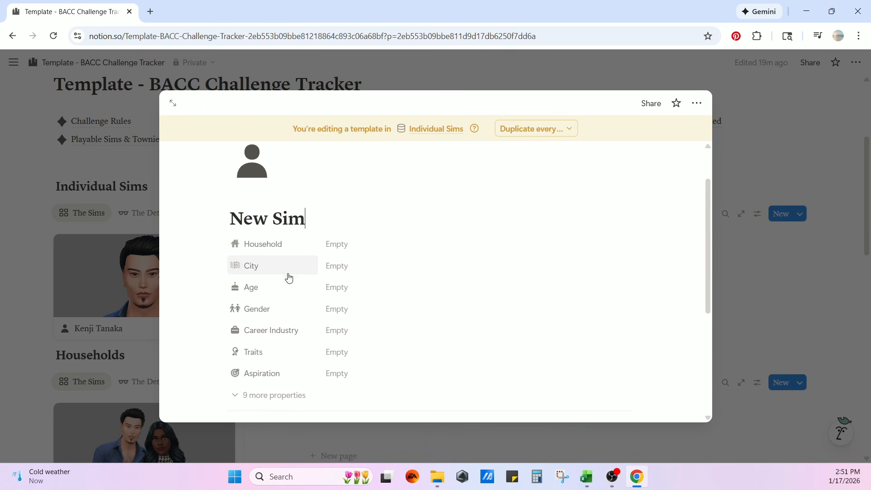
scroll(381, 316, "down", 1)
left_click(274, 338)
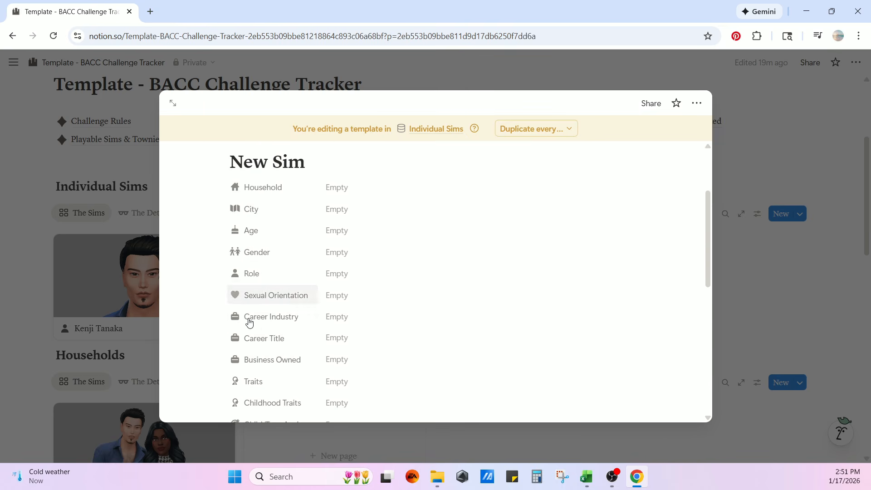
scroll(255, 327, "down", 4)
scroll(293, 395, "down", 1)
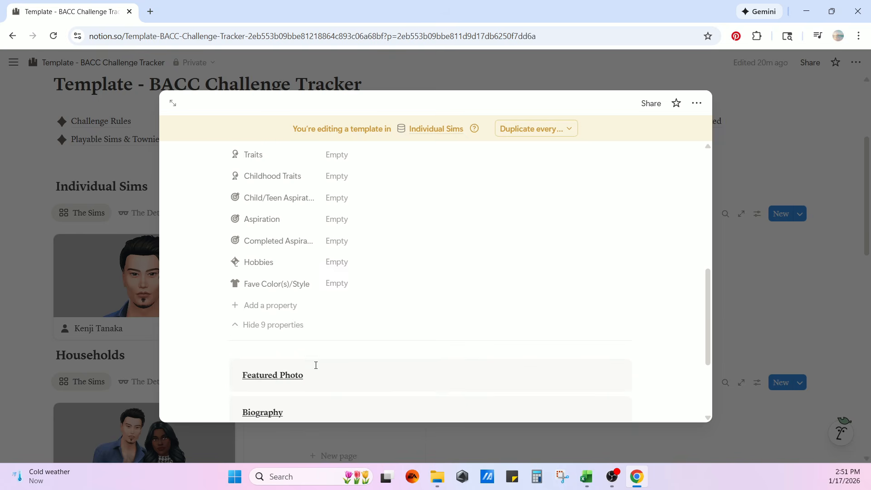
scroll(300, 354, "down", 3)
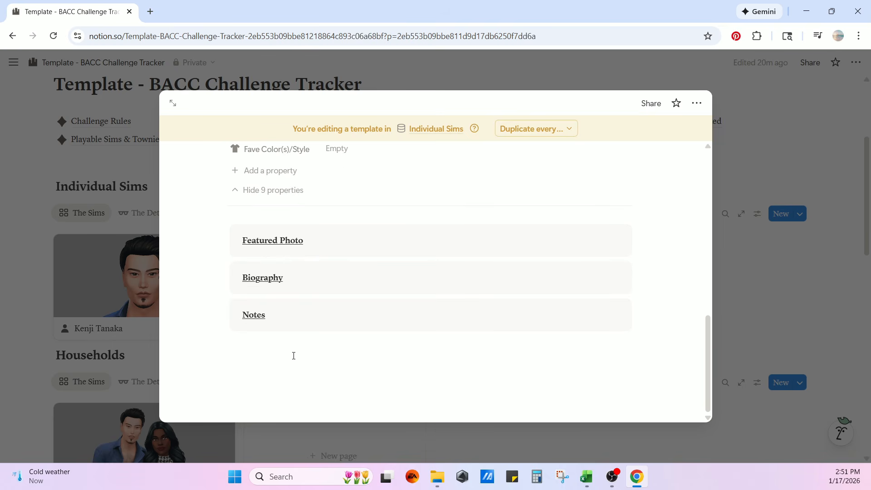
scroll(298, 350, "up", 10)
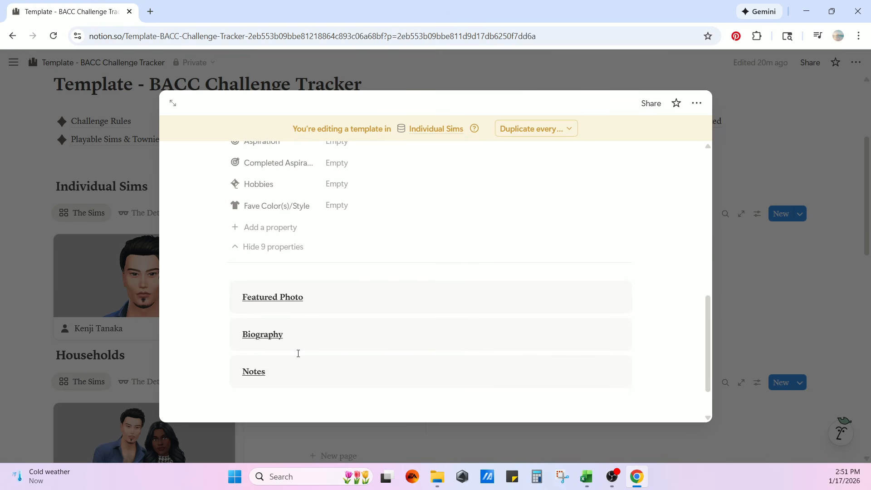
left_click(805, 314)
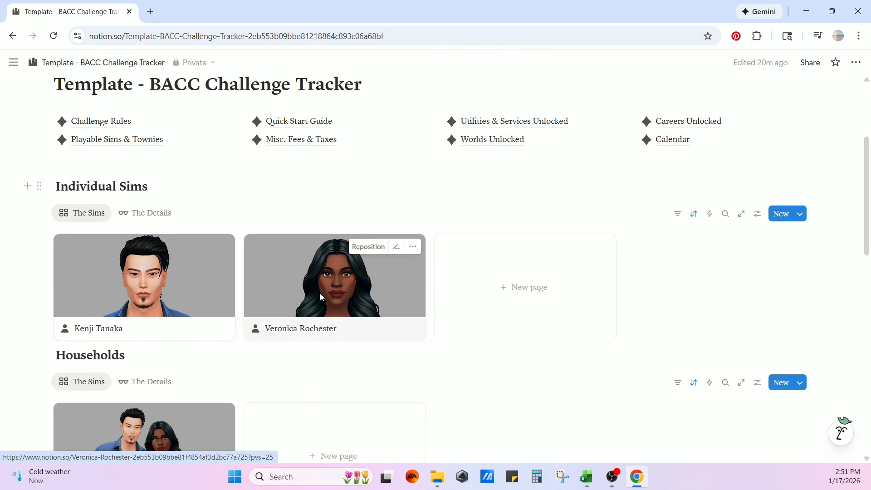
Preview the second Sim's filled-in page from the properties to the Biography, and close the preview
left_click(278, 285)
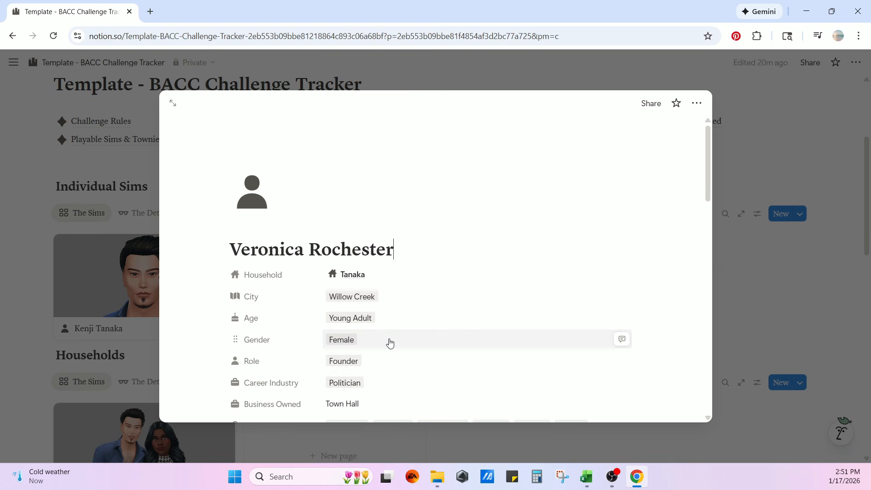
scroll(389, 342, "down", 9)
scroll(418, 309, "down", 6)
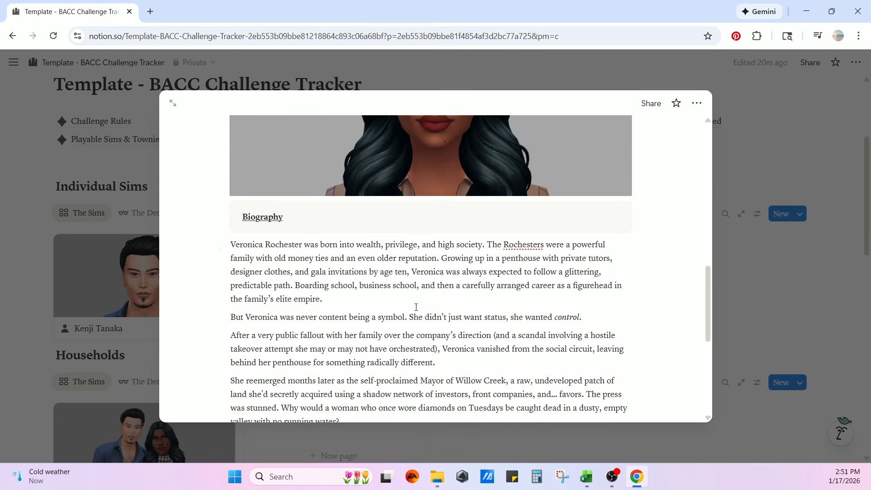
scroll(416, 307, "up", 10)
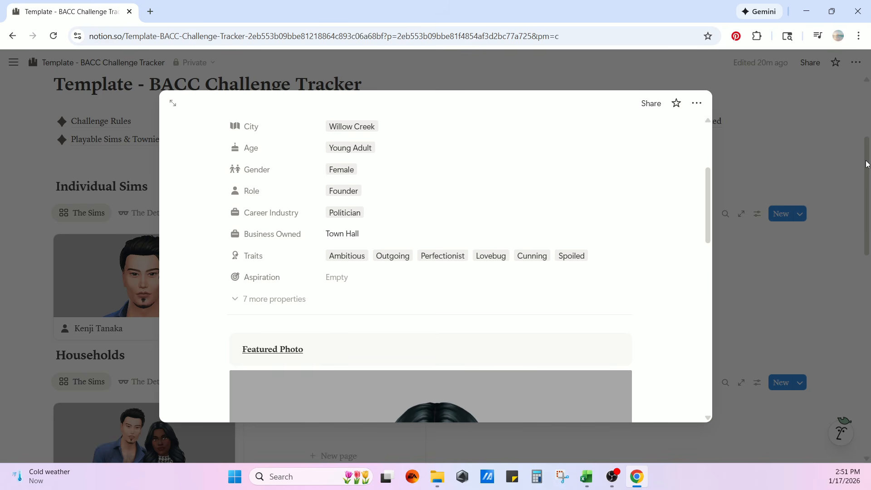
left_click(795, 162)
Look over the Households section and check the Household property in the first Sim's preview
scroll(321, 277, "down", 4)
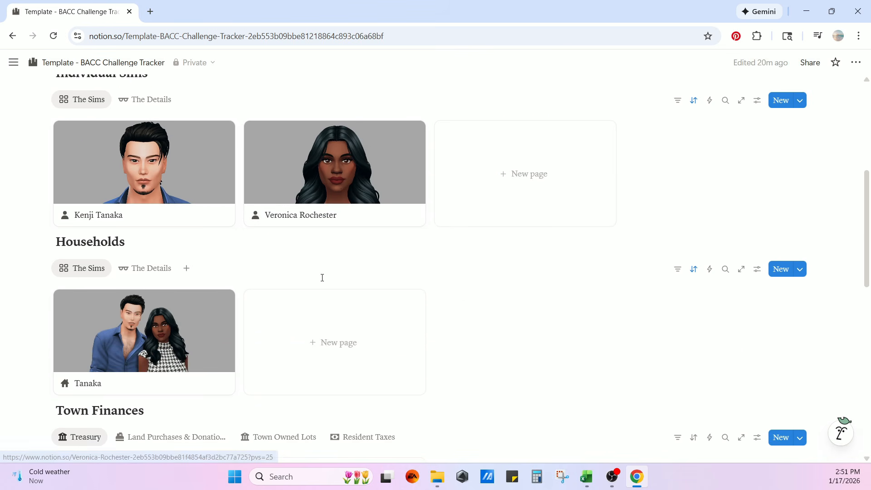
scroll(323, 253, "down", 1)
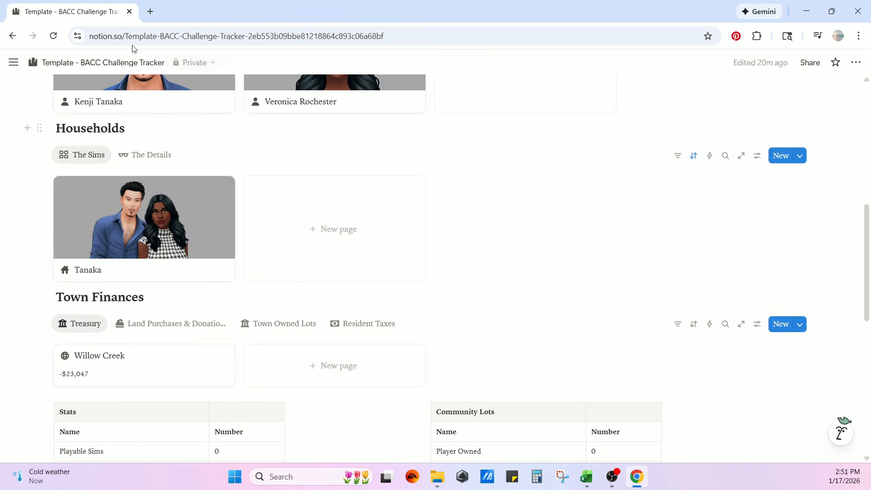
scroll(356, 196, "up", 2)
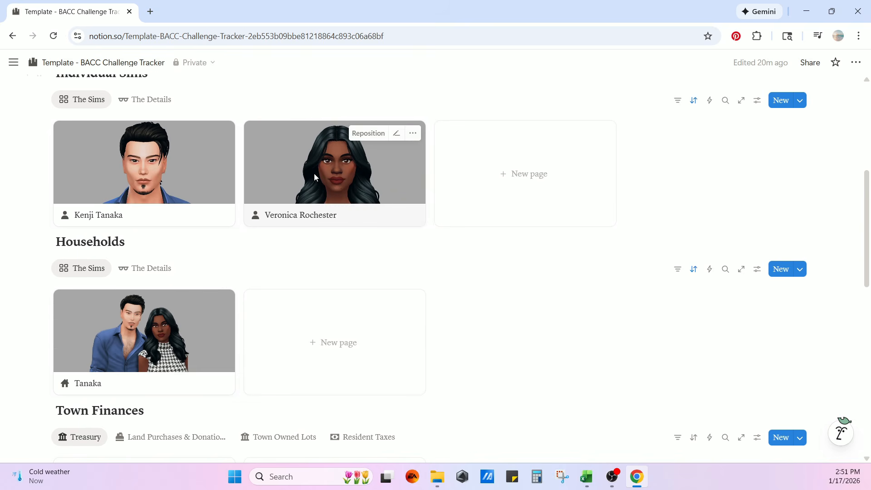
left_click(149, 165)
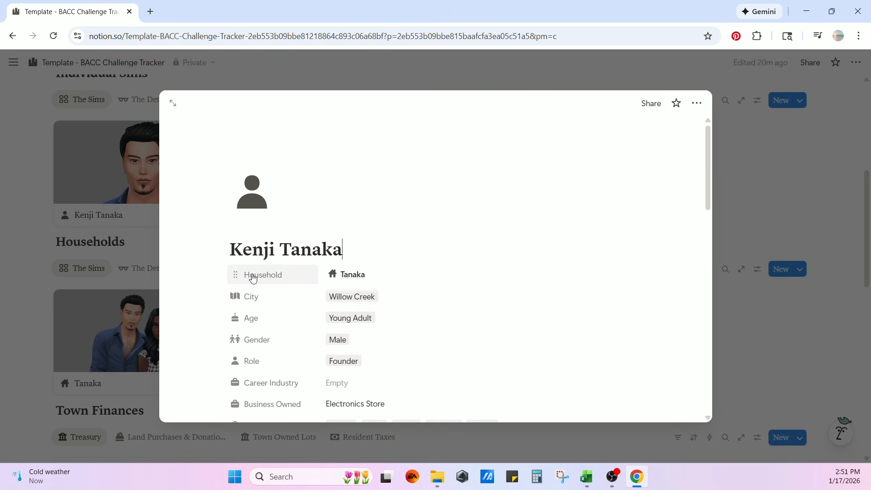
left_click(754, 214)
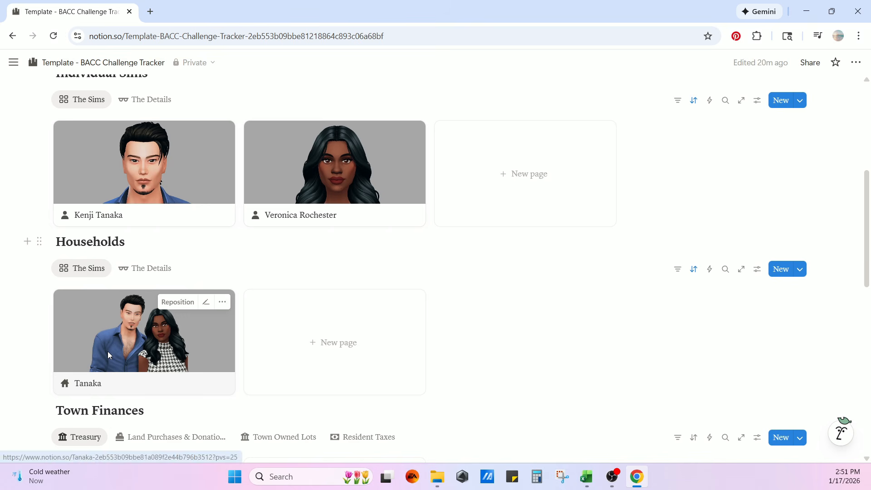
Open the existing household under Households as a full page
scroll(108, 350, "up", 1)
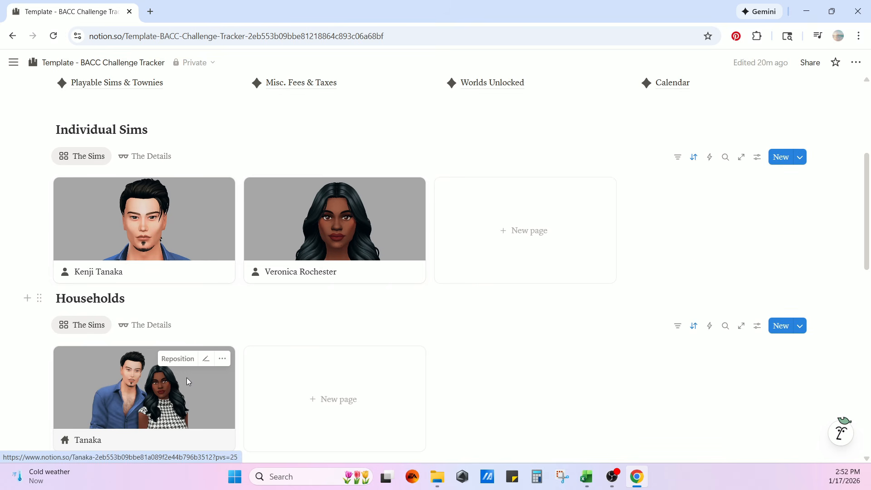
scroll(187, 380, "down", 1)
left_click(142, 350)
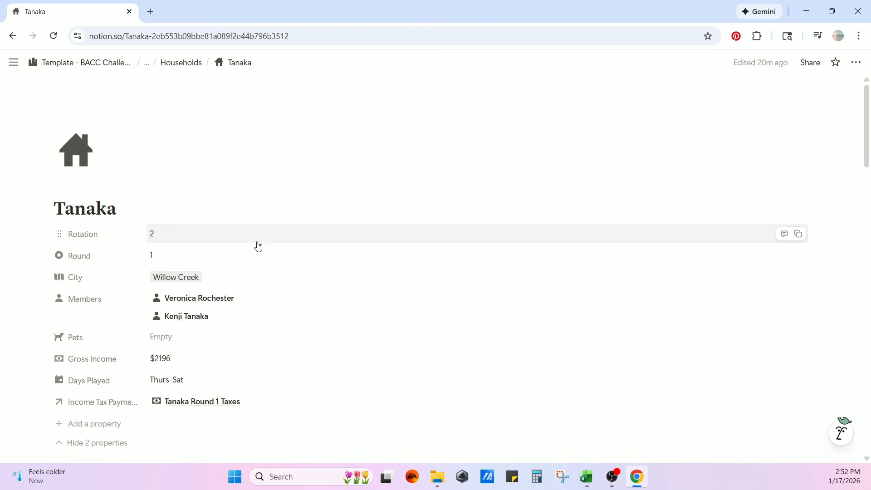
Review the household's properties from Rotation, Round and Members to Gross Income, Days Played and the income tax payment link
scroll(257, 245, "down", 1)
scroll(263, 254, "down", 2)
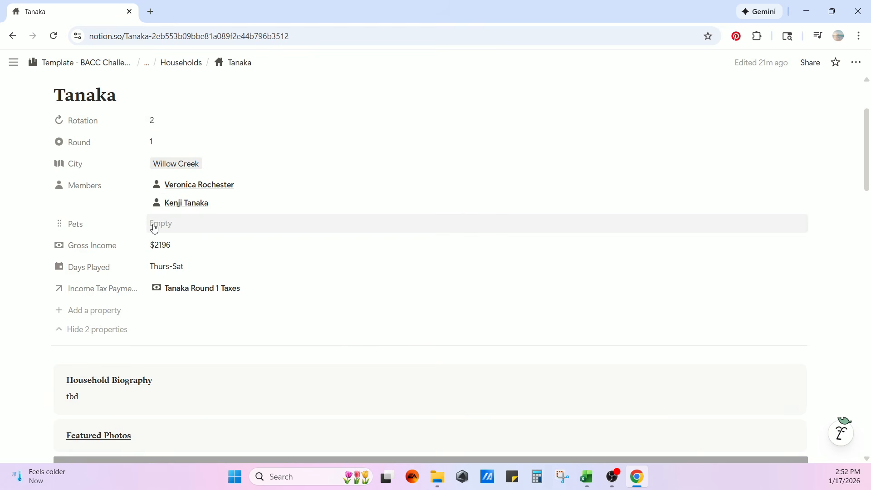
scroll(156, 227, "up", 1)
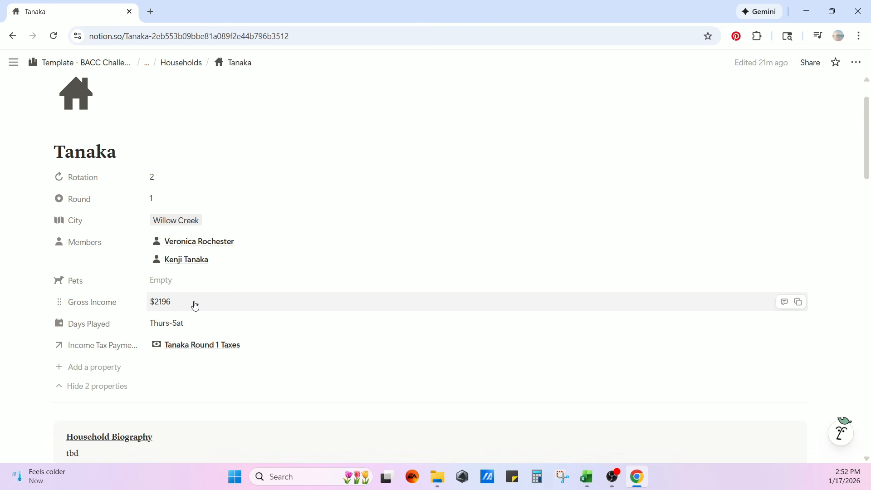
scroll(195, 304, "down", 2)
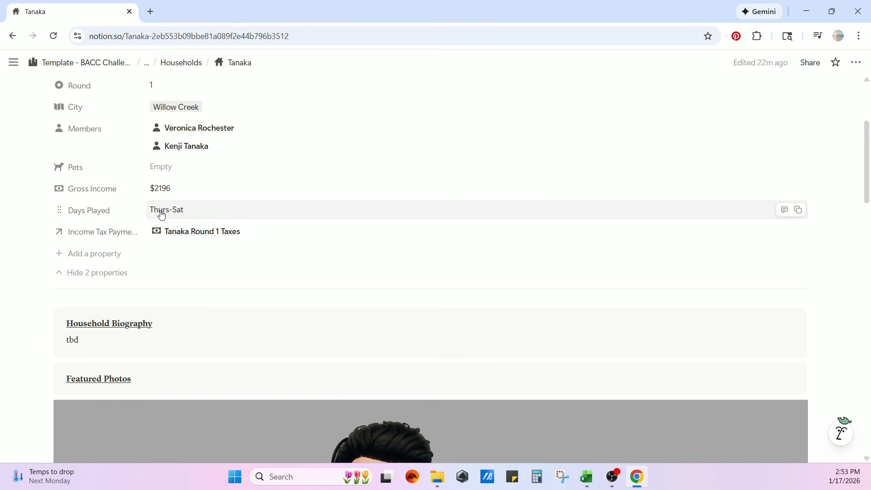
left_click(210, 211)
left_click(253, 244)
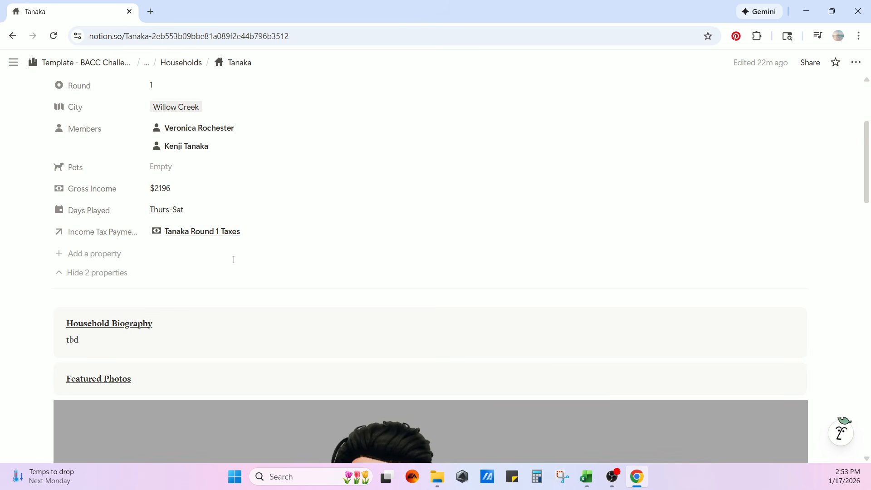
Examine the Household Biography and Featured Photos sections of the household page
scroll(273, 302, "down", 3)
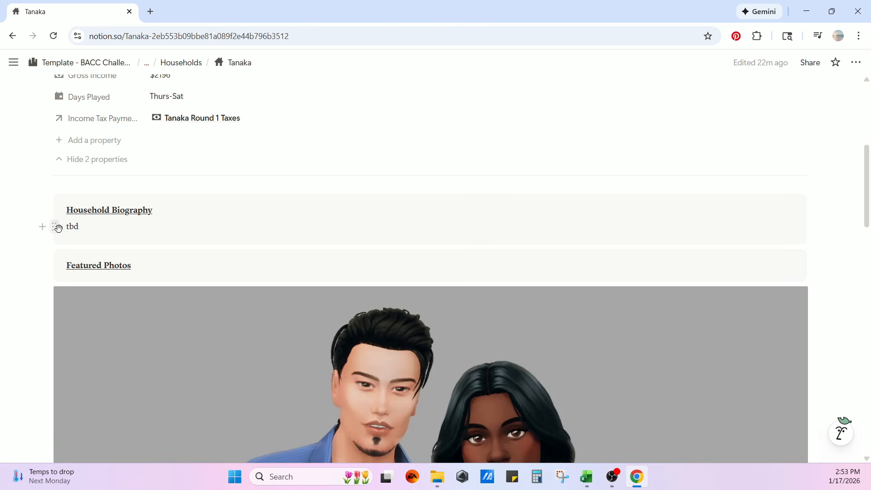
scroll(293, 300, "down", 3)
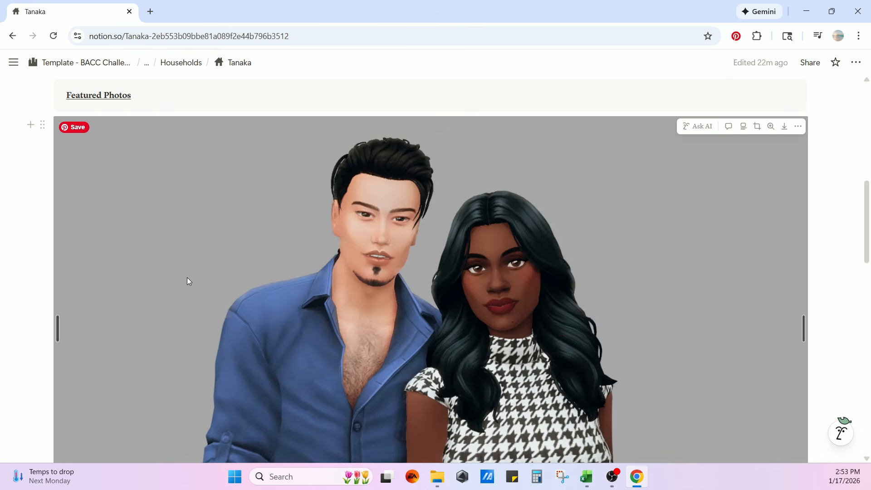
scroll(236, 309, "down", 3)
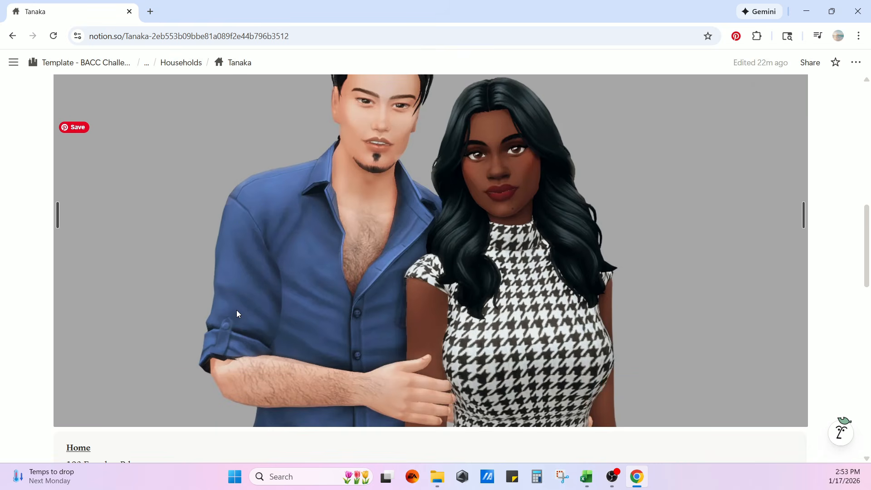
scroll(231, 322, "up", 3)
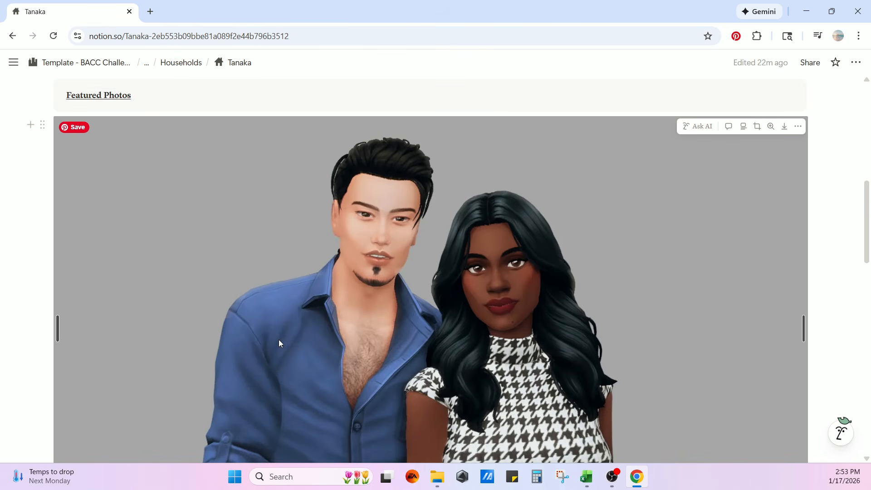
Examine the Home section of the household page, including the lot address and the house photo
scroll(397, 366, "down", 8)
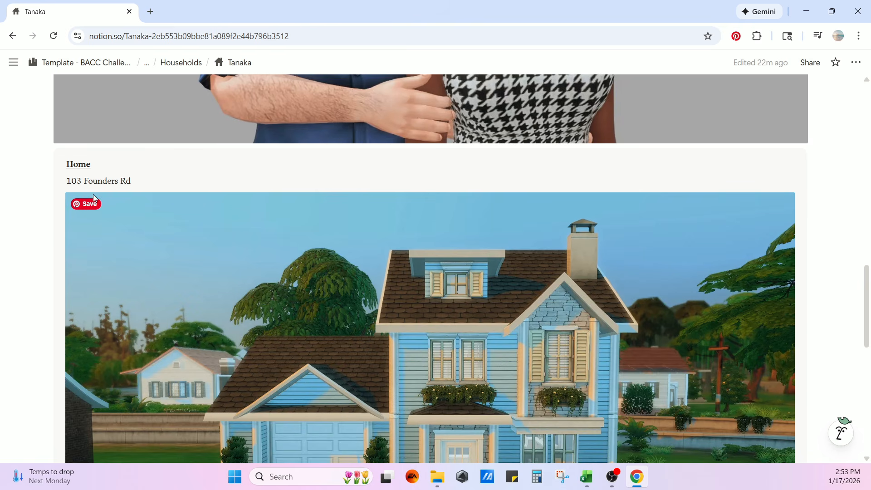
scroll(322, 290, "down", 3)
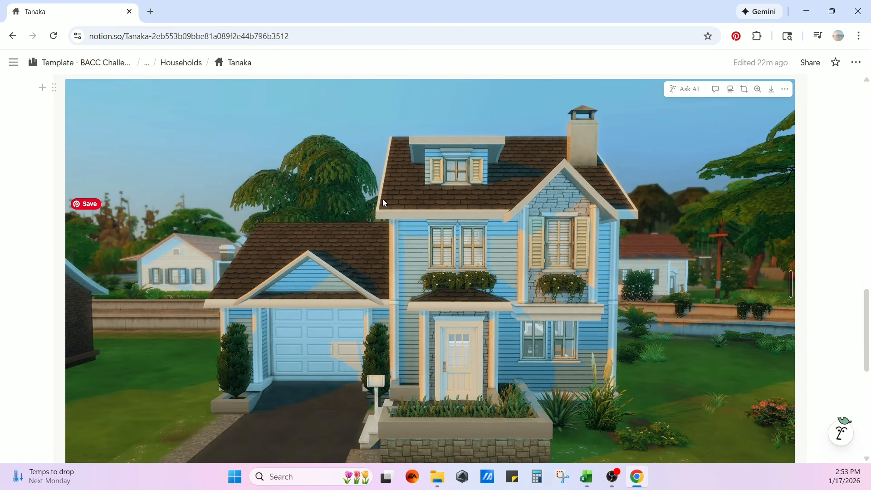
scroll(298, 282, "up", 3)
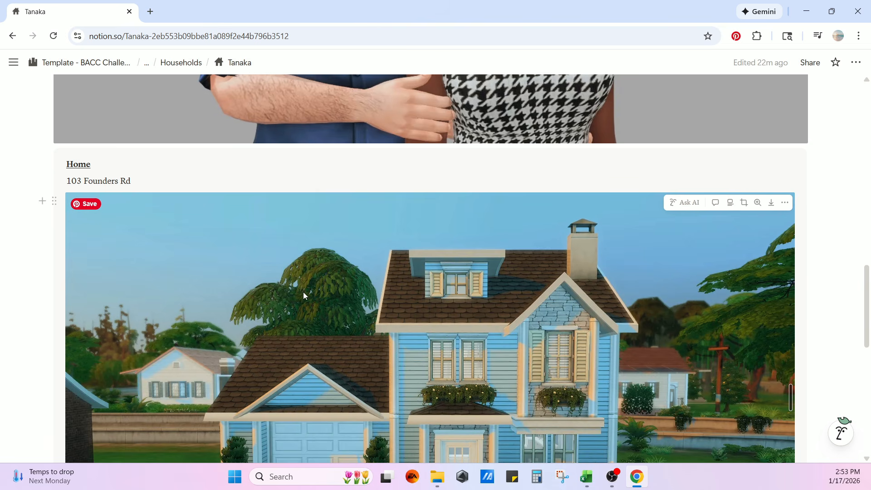
scroll(387, 285, "down", 3)
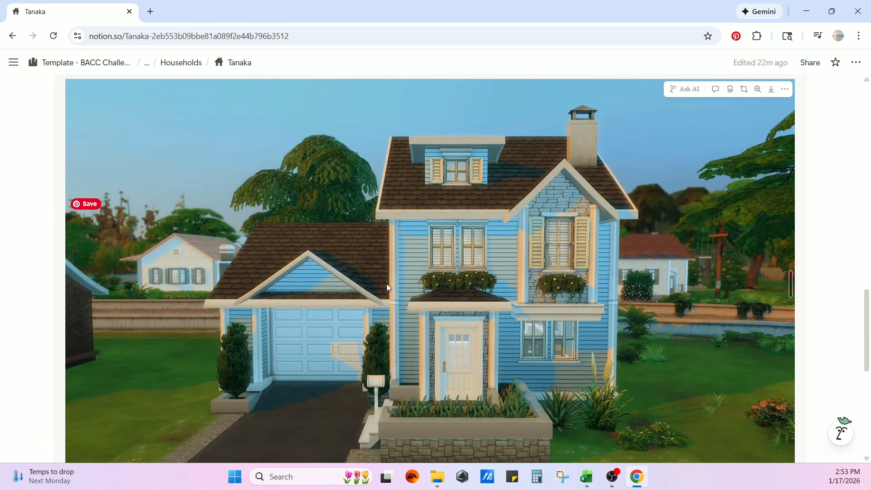
scroll(386, 284, "up", 3)
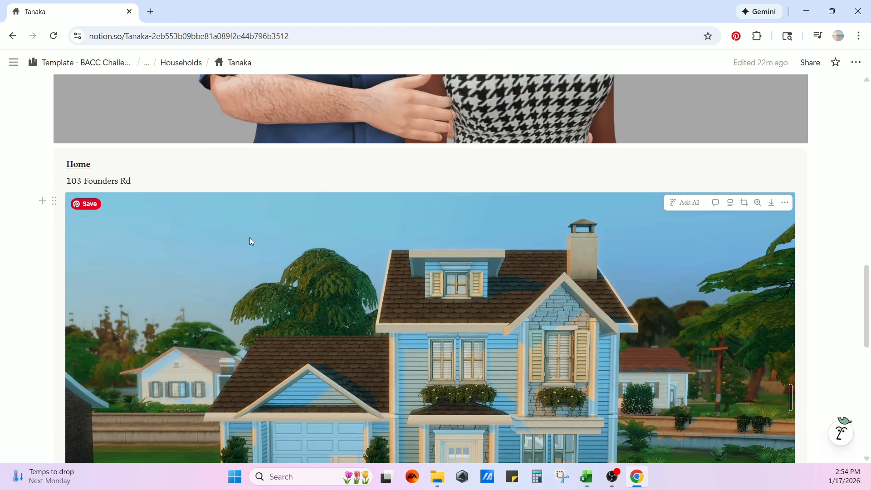
scroll(249, 243, "down", 4)
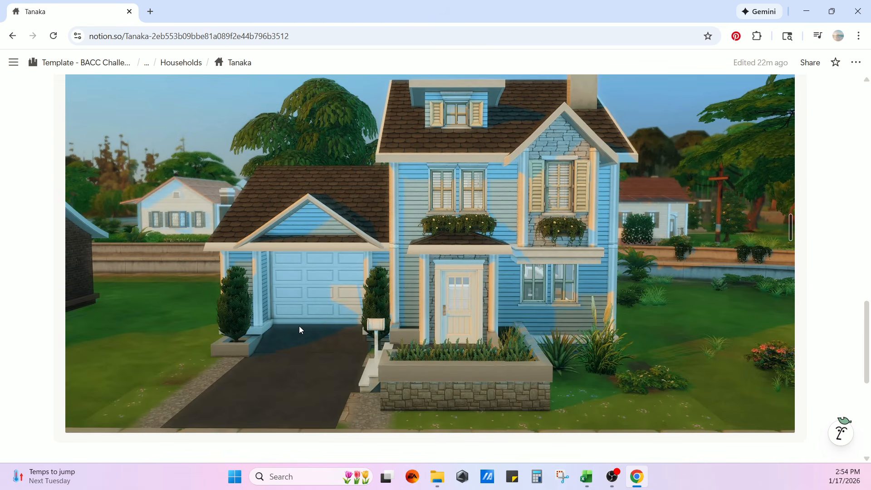
Examine the house photo and the Household Income and Household Summary tables, including the Thursday and Friday Income from Work entries
scroll(324, 327, "up", 4)
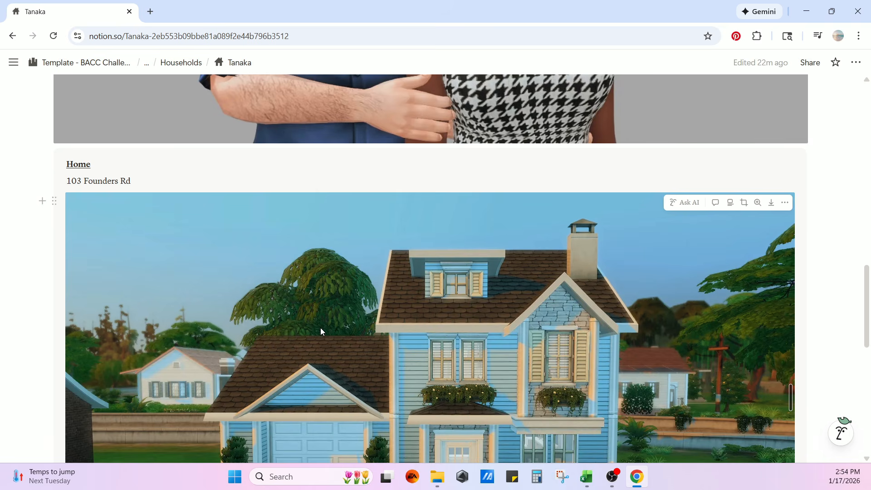
scroll(319, 334, "down", 3)
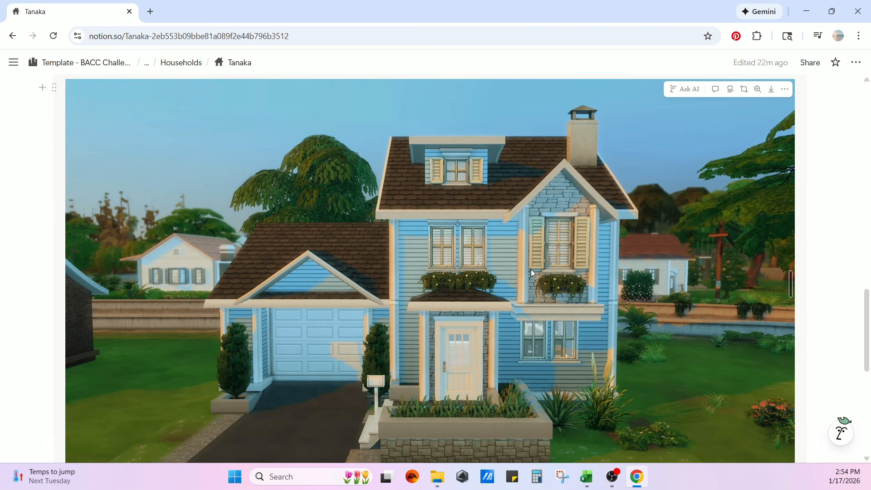
scroll(201, 334, "down", 10)
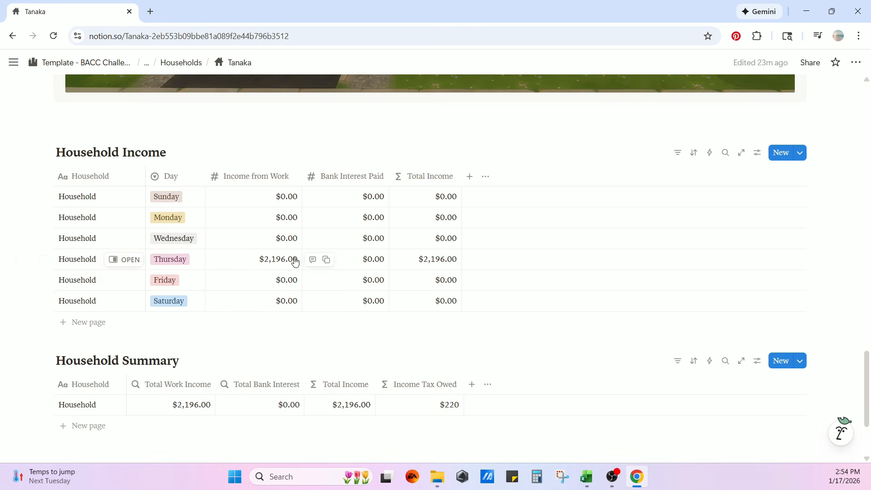
scroll(475, 321, "down", 3)
scroll(475, 321, "up", 3)
left_click(285, 262)
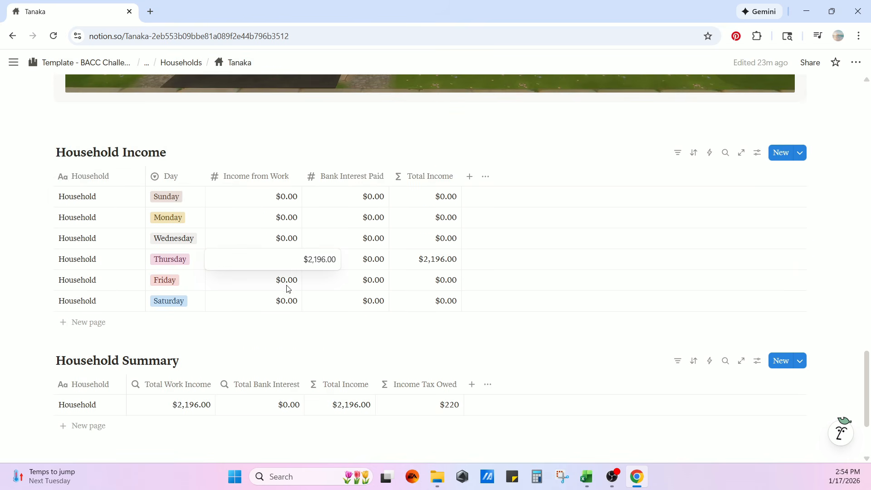
key("Escape")
left_click(283, 282)
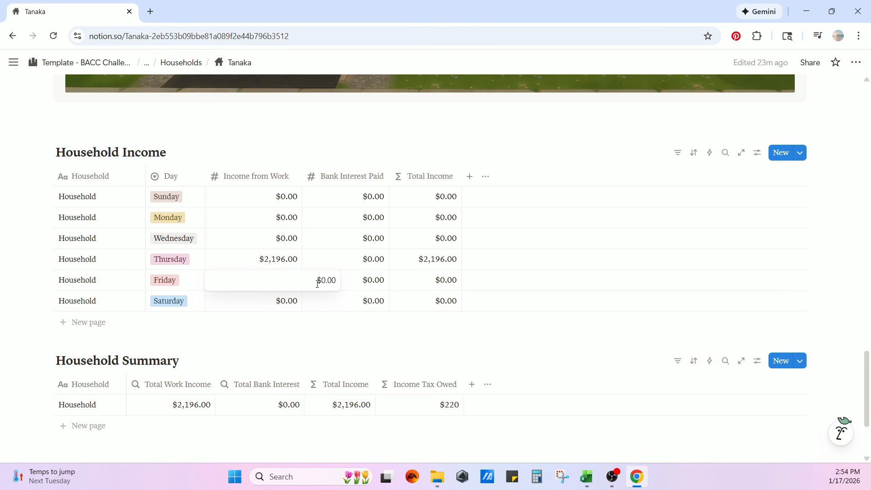
key("Escape")
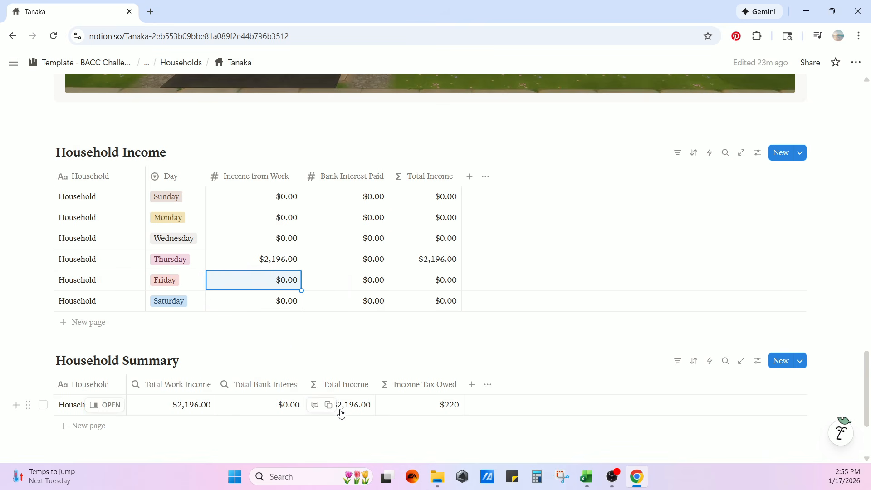
Set Friday's Income from Work to 1000 in the Household Income table
left_click(281, 260)
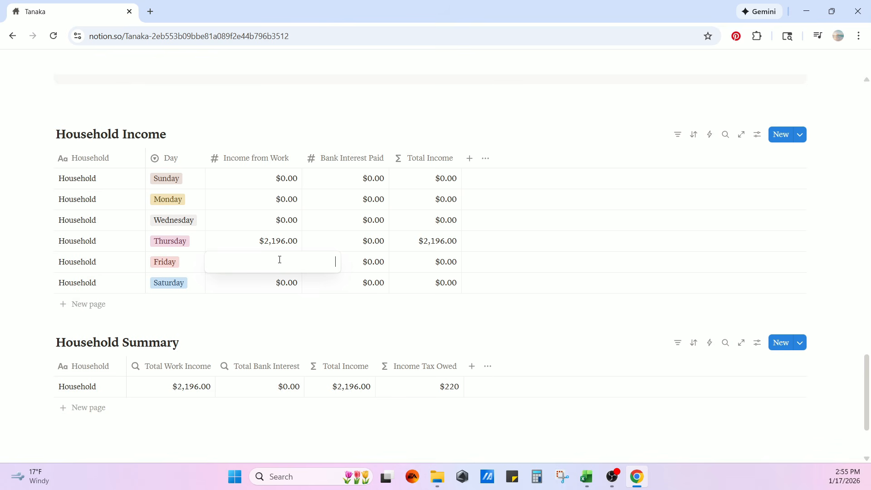
type("1000")
key("Return")
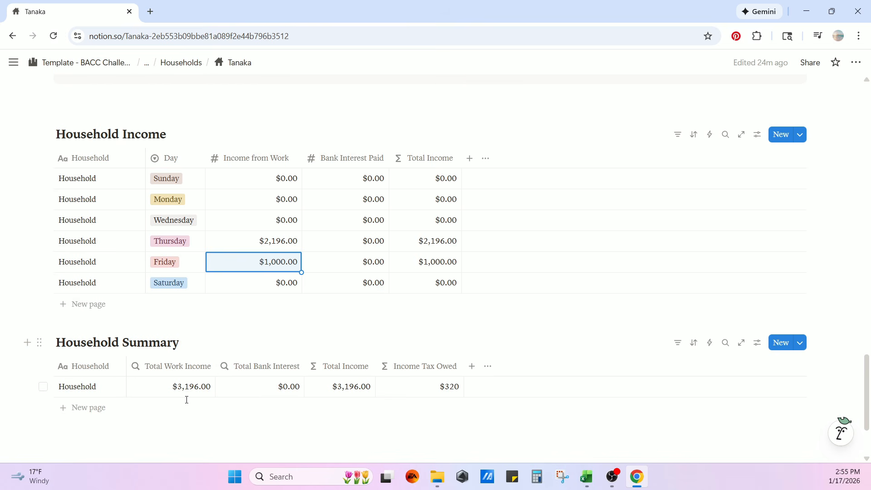
Set Saturday's Bank Interest Paid to 100 in the Household Income table
left_click(371, 201)
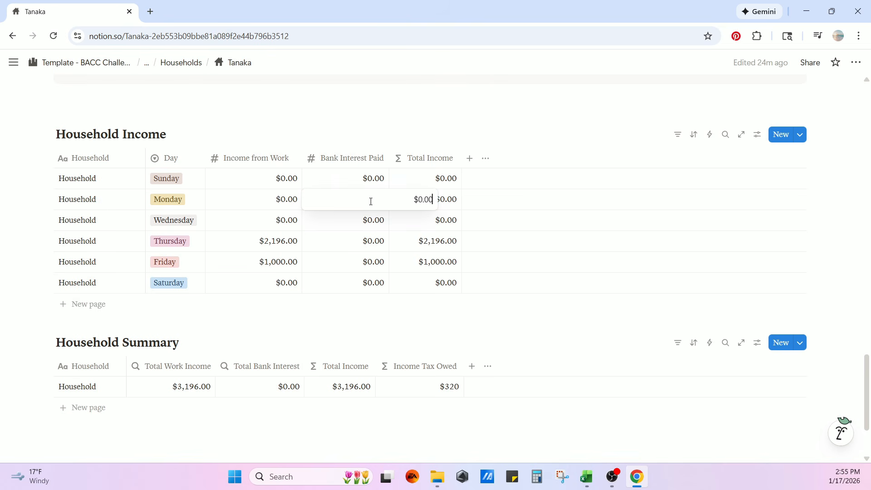
left_click(375, 285)
left_click(380, 286)
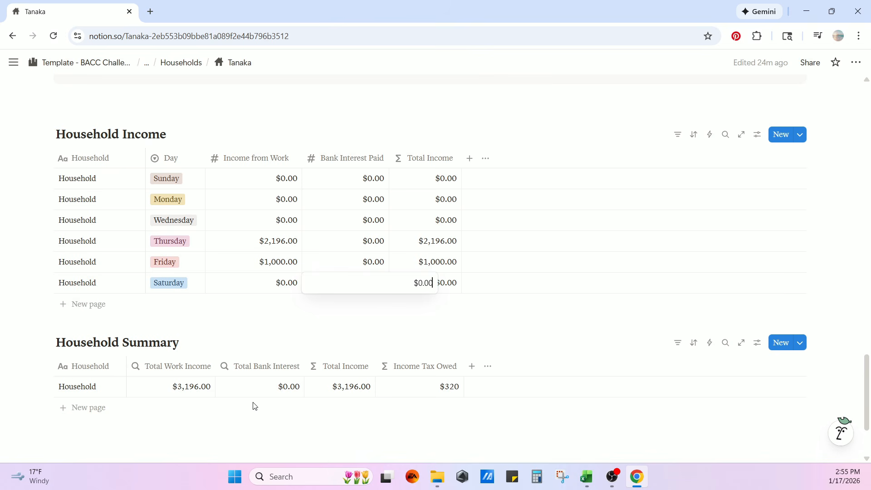
key("BackSpace")
key("BackSpace")
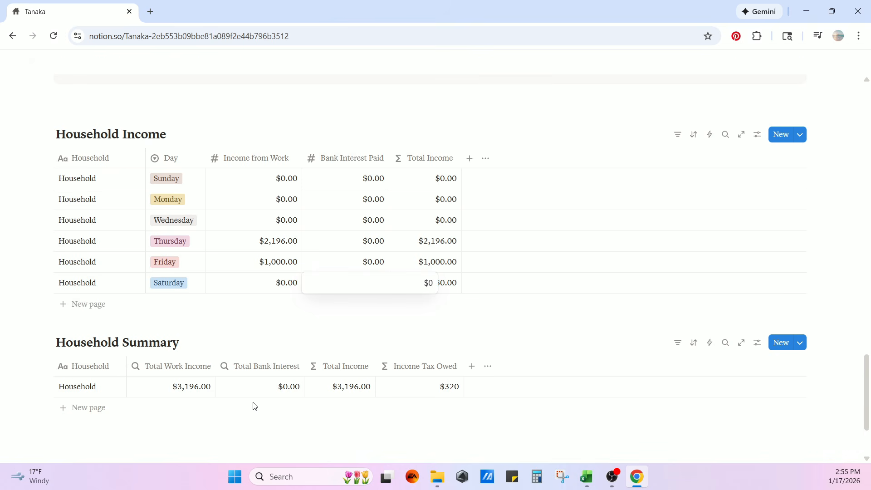
type("100")
key("Return")
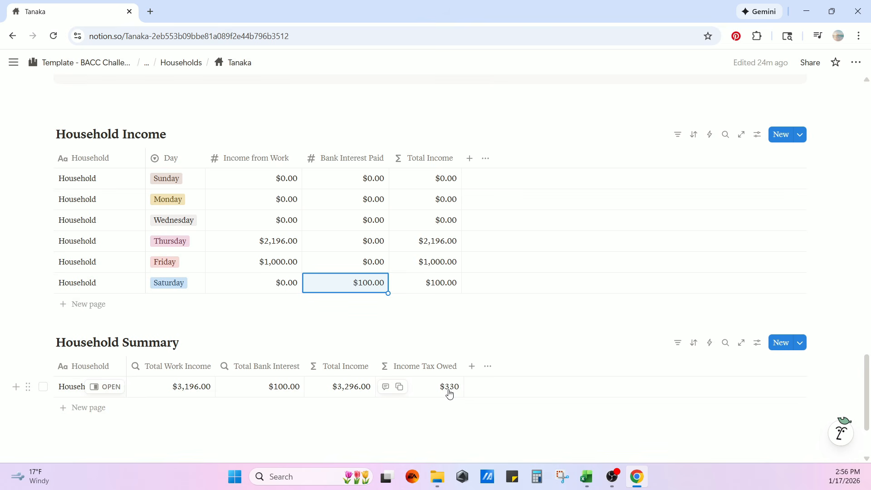
Compare the Total Income in the Household Summary table with the household's Gross Income property
scroll(458, 401, "down", 1)
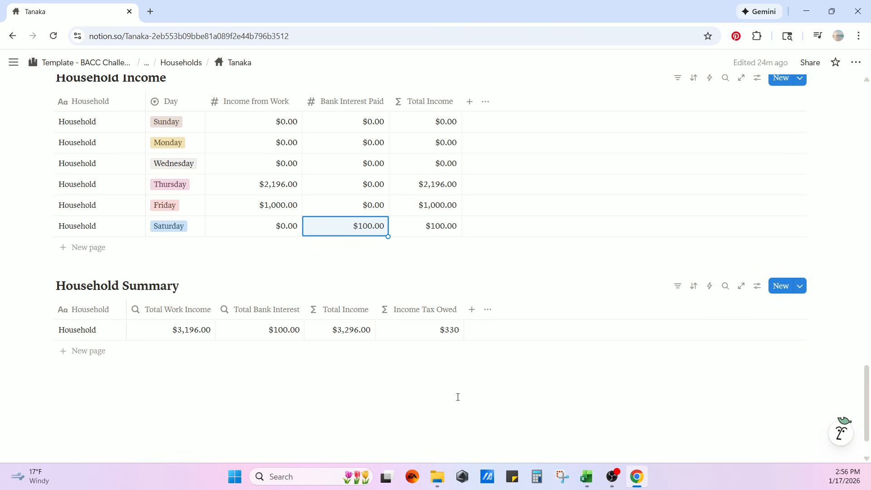
scroll(452, 402, "up", 1)
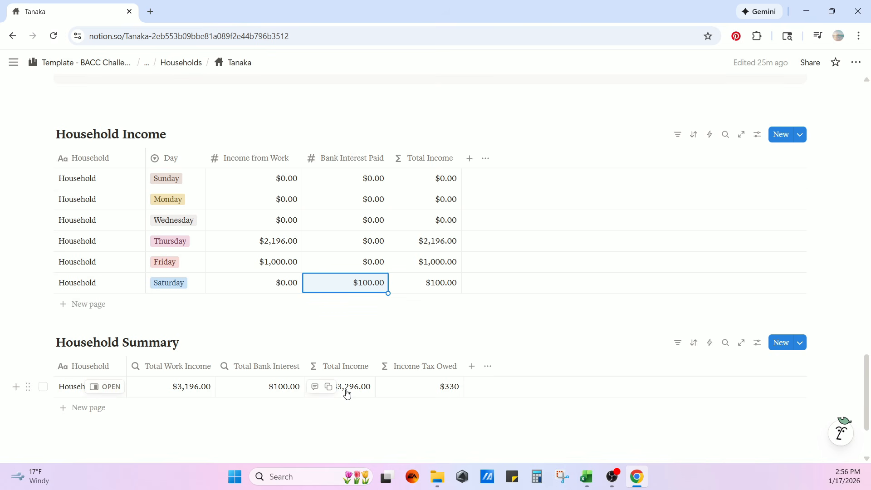
scroll(491, 329, "up", 15)
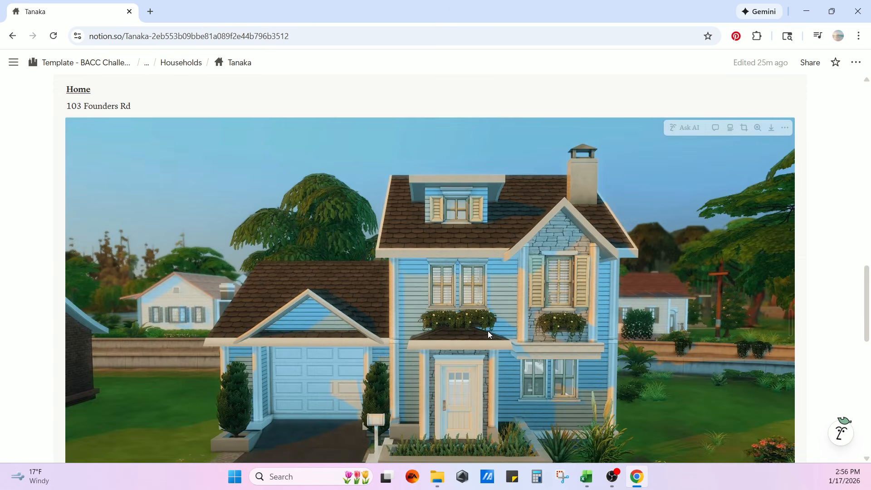
scroll(489, 334, "up", 10)
scroll(485, 340, "down", 1)
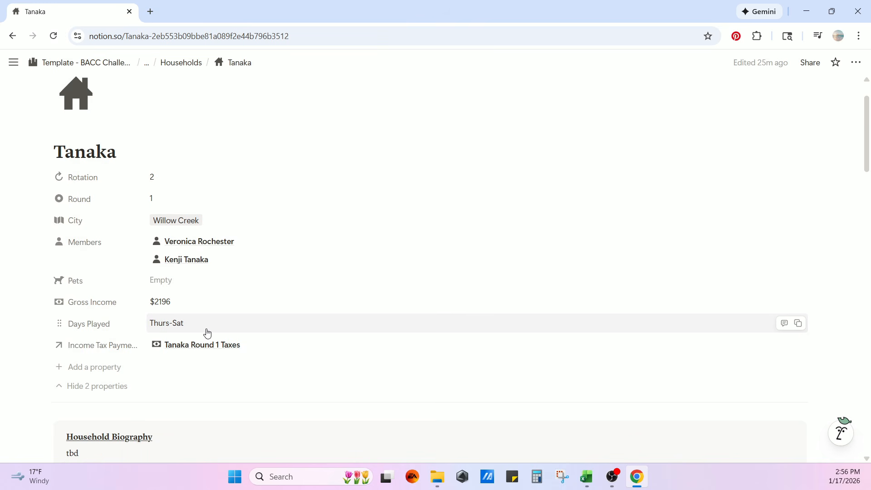
left_click(180, 310)
left_click_drag(191, 304, 129, 305)
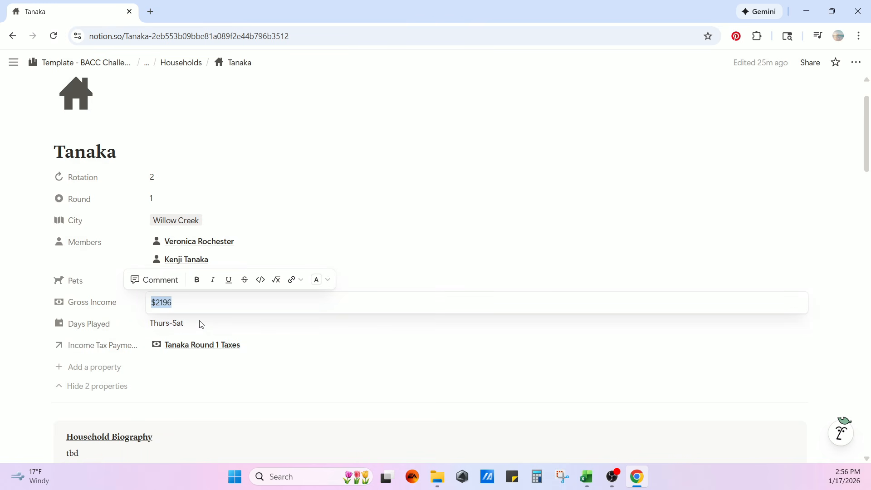
left_click(493, 401)
scroll(473, 379, "down", 20)
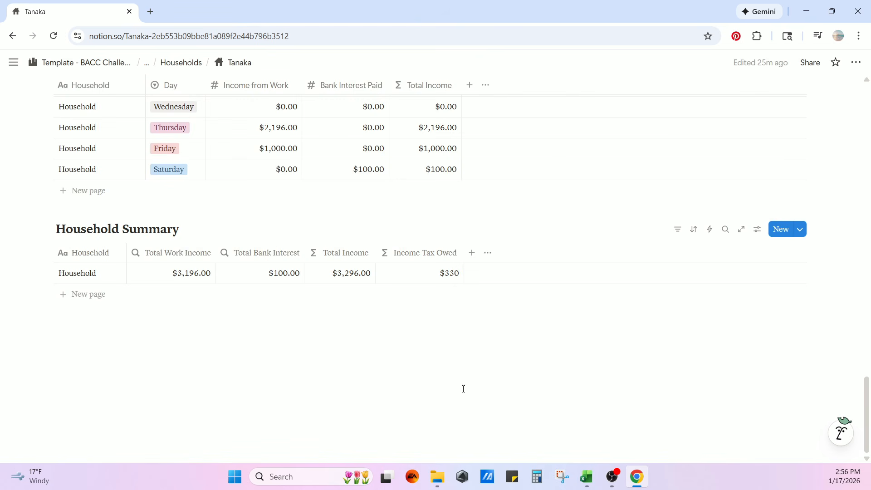
scroll(463, 388, "up", 20)
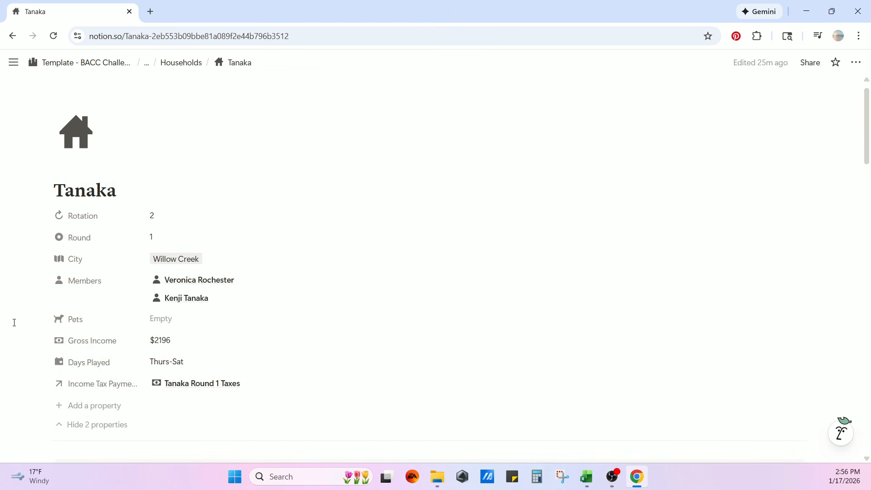
Set the household's Gross Income property to 3296
left_click(181, 342)
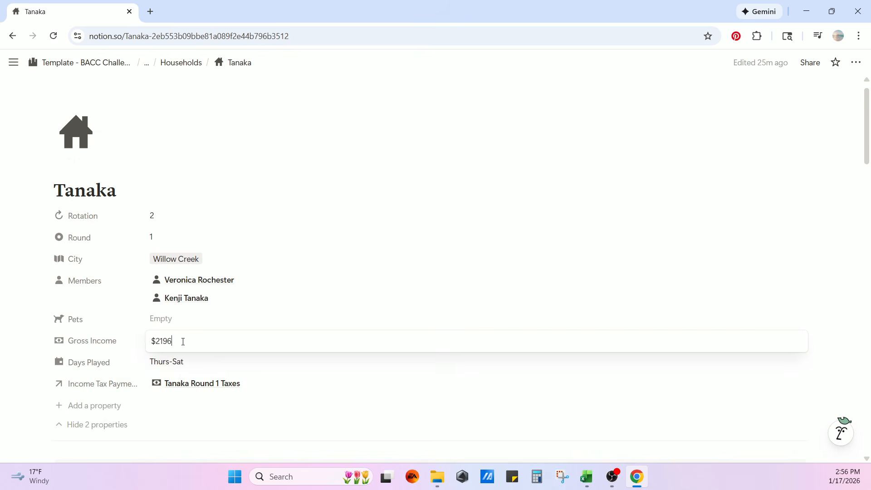
left_click_drag(181, 342, 101, 344)
type("32")
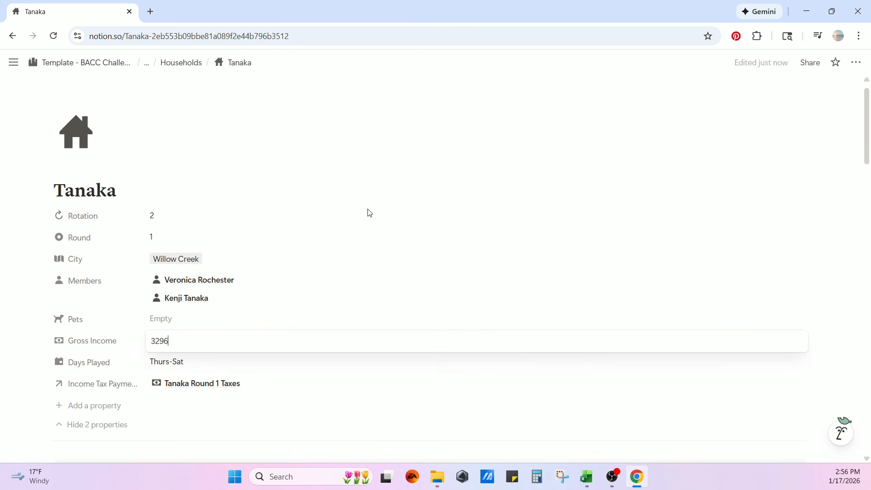
key("Return")
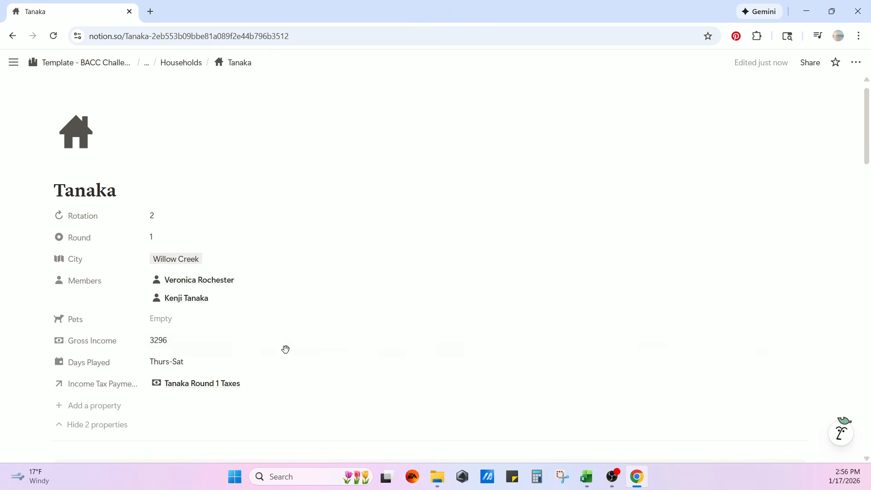
Check the Income Tax Owed in the Household Summary and view the household's linked Round 1 Taxes record
scroll(370, 351, "down", 20)
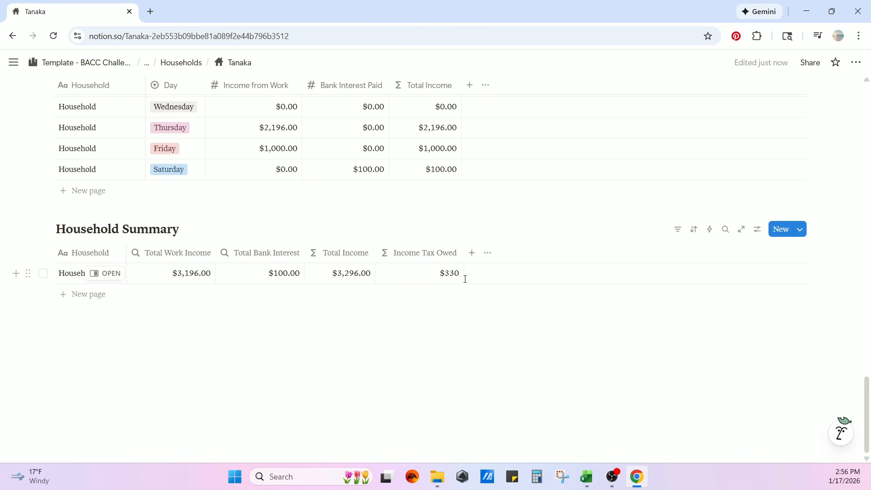
scroll(467, 295, "up", 1)
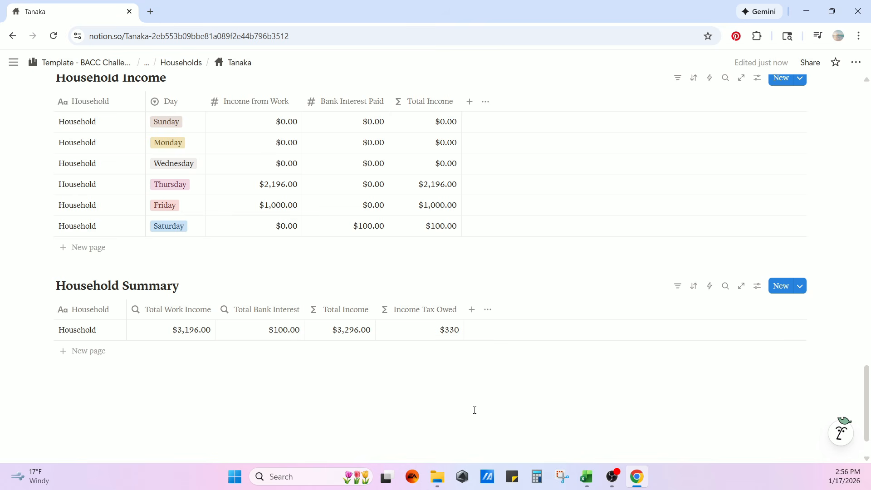
scroll(361, 325, "down", 1)
scroll(547, 356, "up", 10)
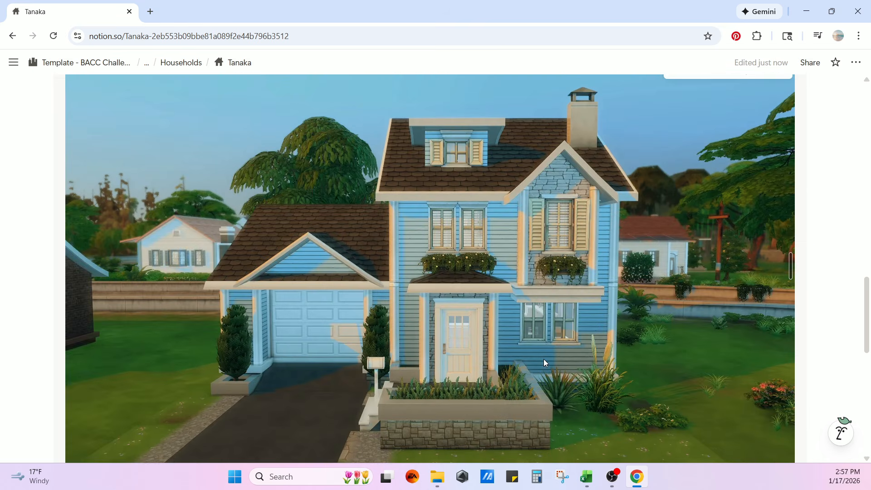
scroll(538, 364, "up", 20)
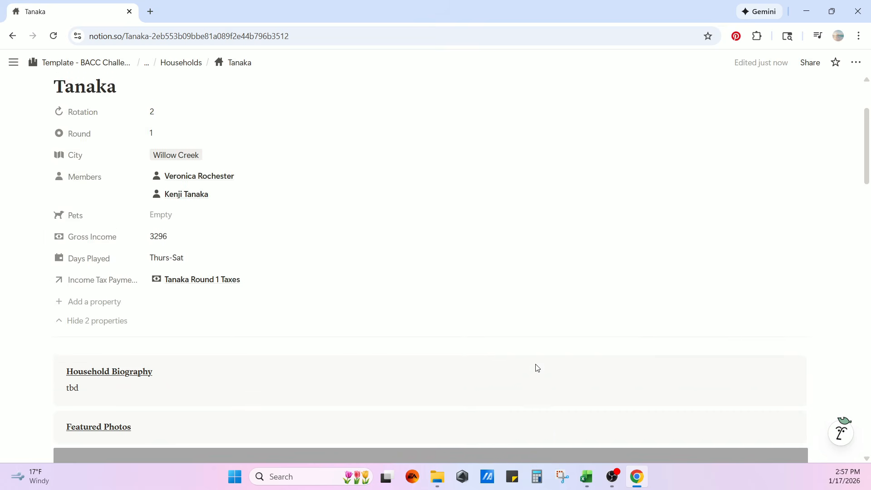
scroll(537, 368, "up", 1)
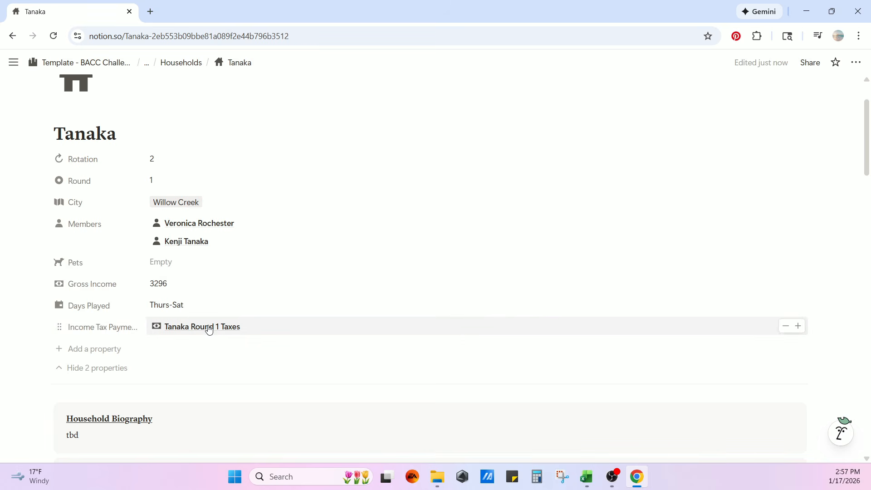
left_click(209, 329)
scroll(498, 323, "down", 2)
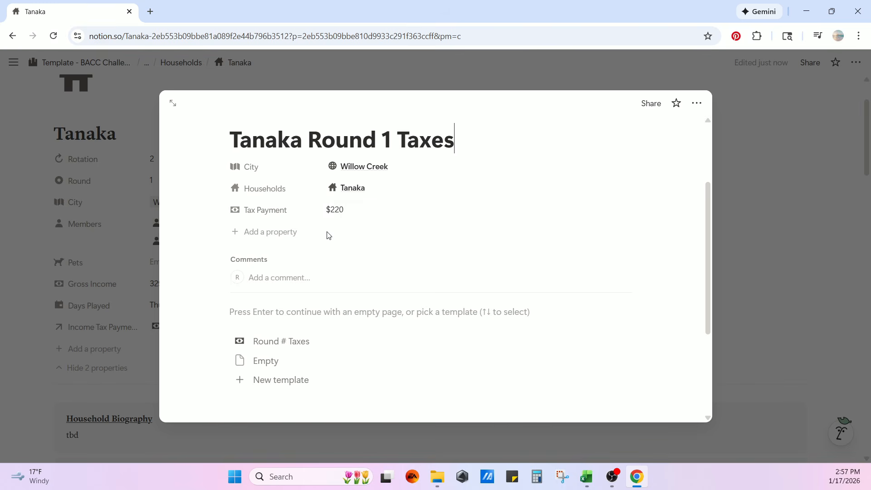
left_click(749, 290)
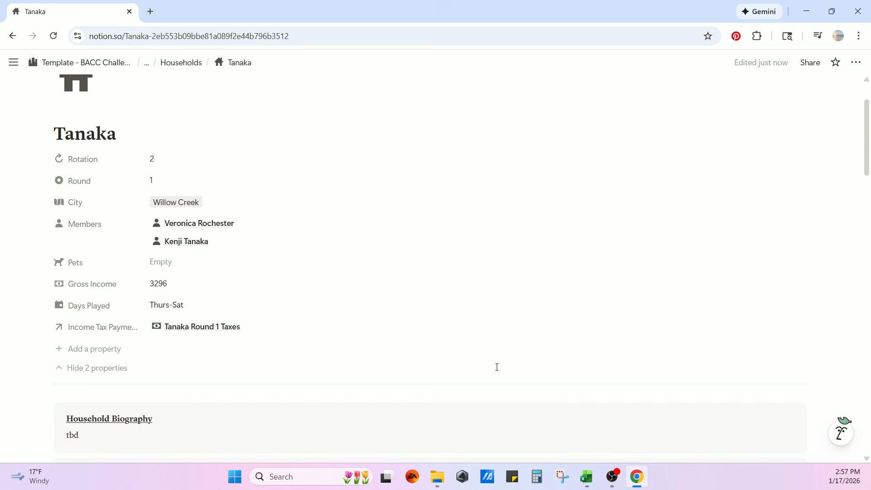
Recheck the Income Tax Owed and set the Tax Payment in the household's Round 1 Taxes record to 330
scroll(490, 372, "down", 15)
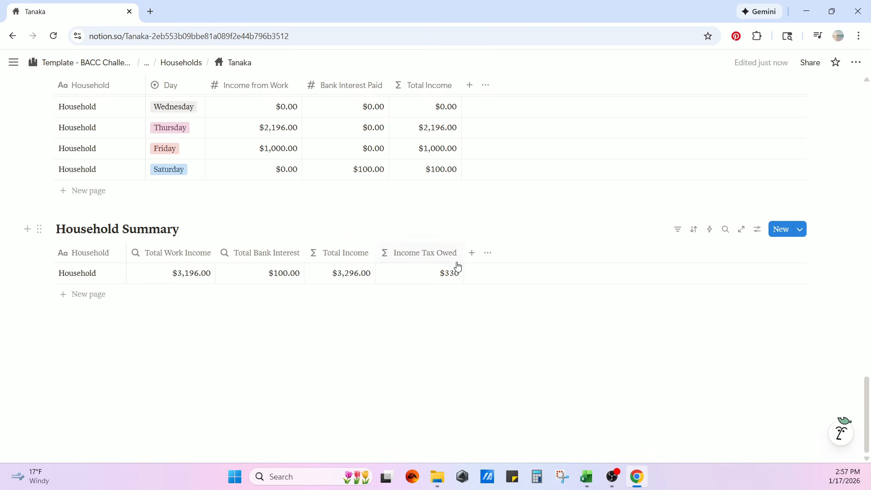
scroll(420, 287, "up", 15)
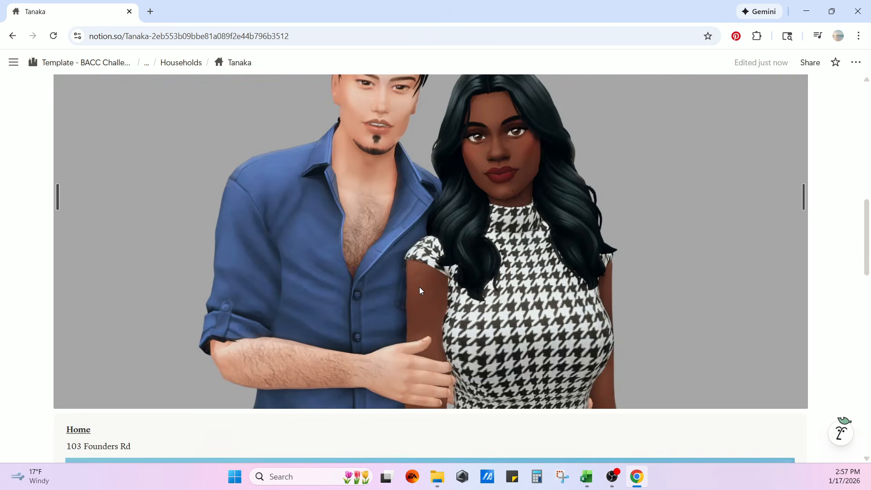
scroll(419, 290, "up", 10)
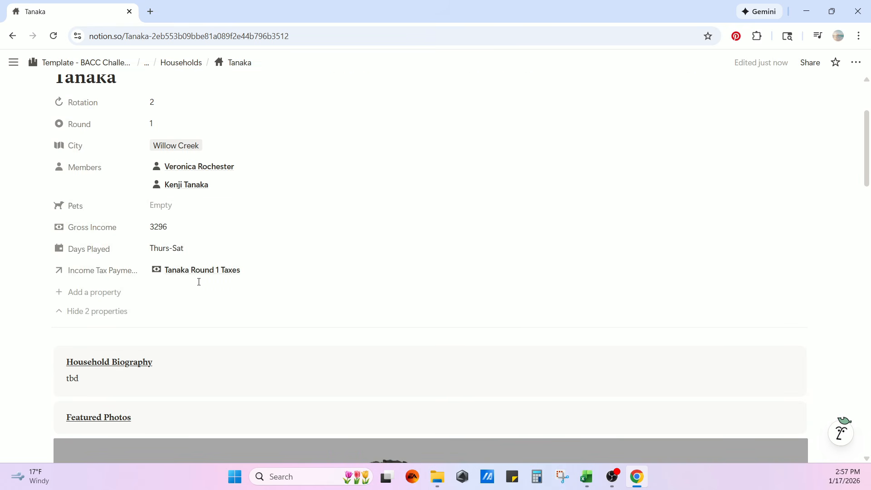
left_click(197, 272)
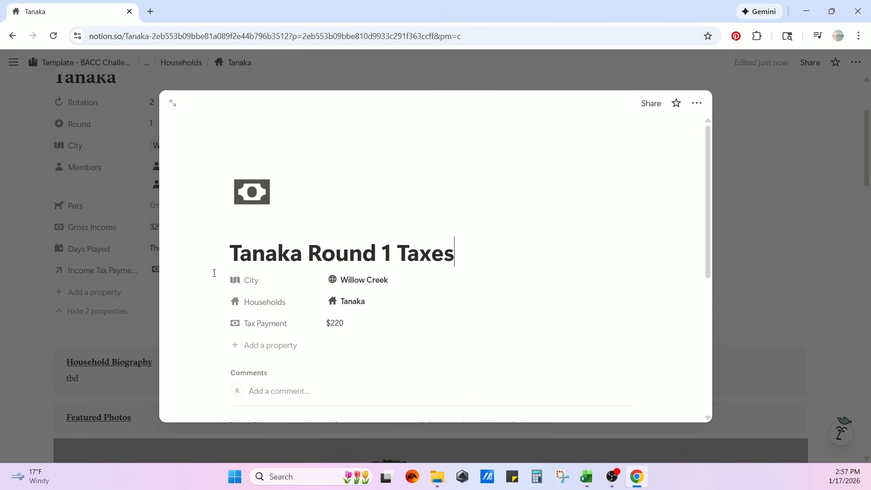
left_click(348, 323)
left_click_drag(355, 324, 311, 325)
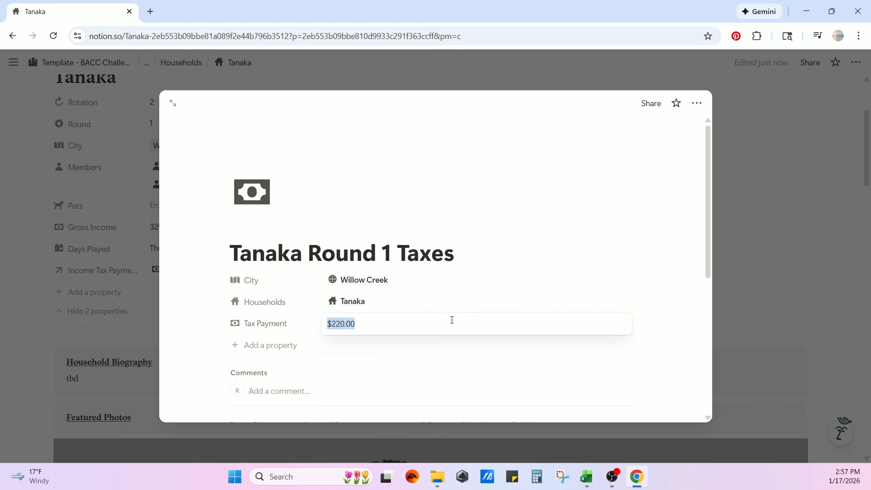
type("330")
left_click(643, 253)
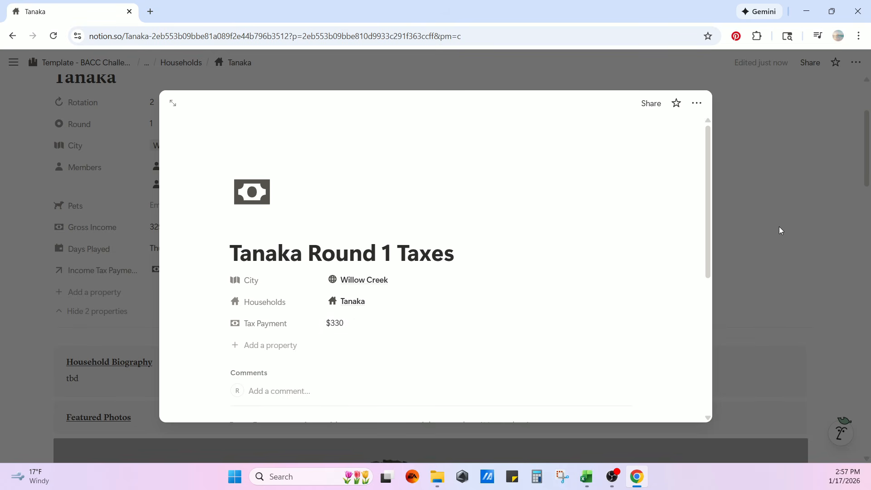
Return from the household's tax record to the main tracker page and examine Willow Creek's treasury details under Town Finances
left_click_drag(707, 197, 720, 141)
left_click(794, 165)
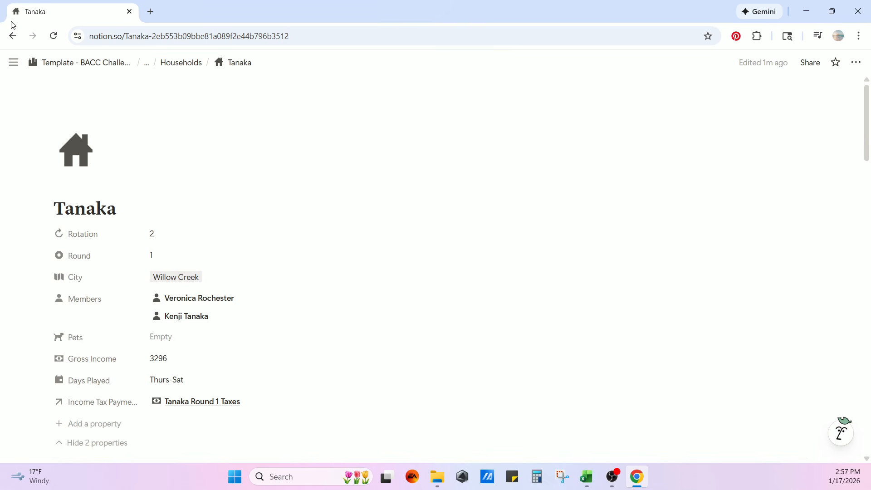
left_click(12, 36)
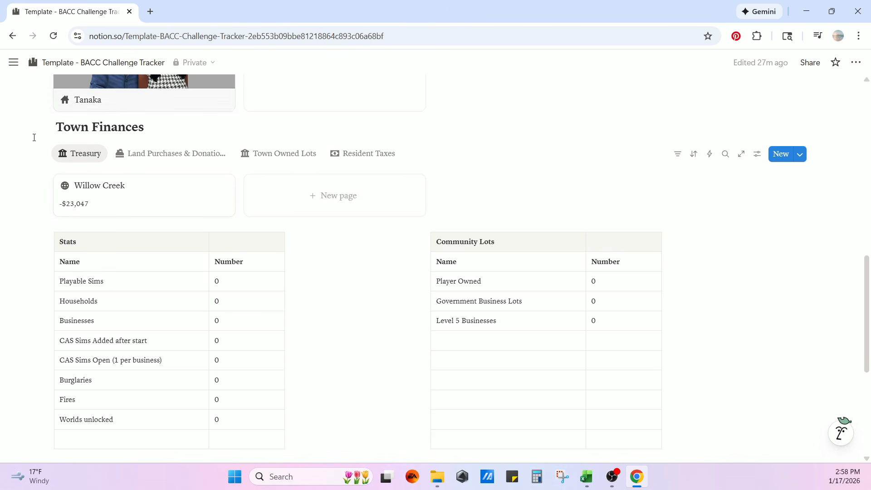
left_click(84, 157)
left_click(31, 202)
left_click(111, 186)
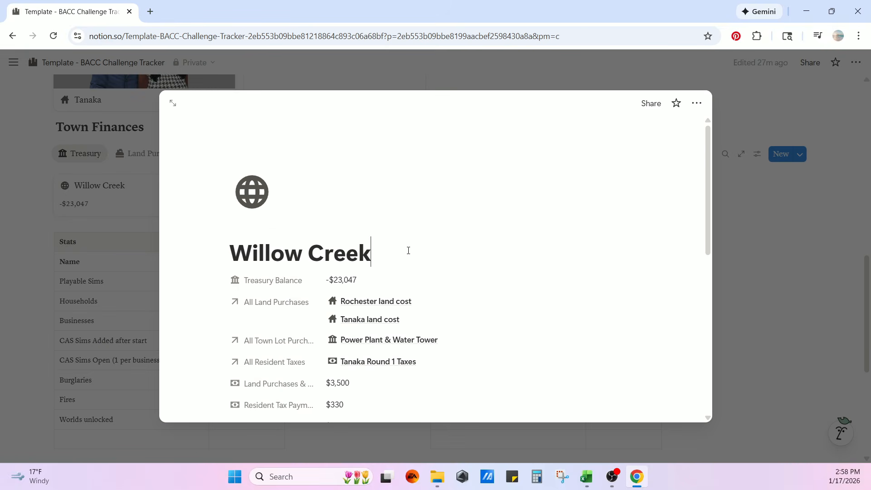
left_click_drag(408, 250, 212, 250)
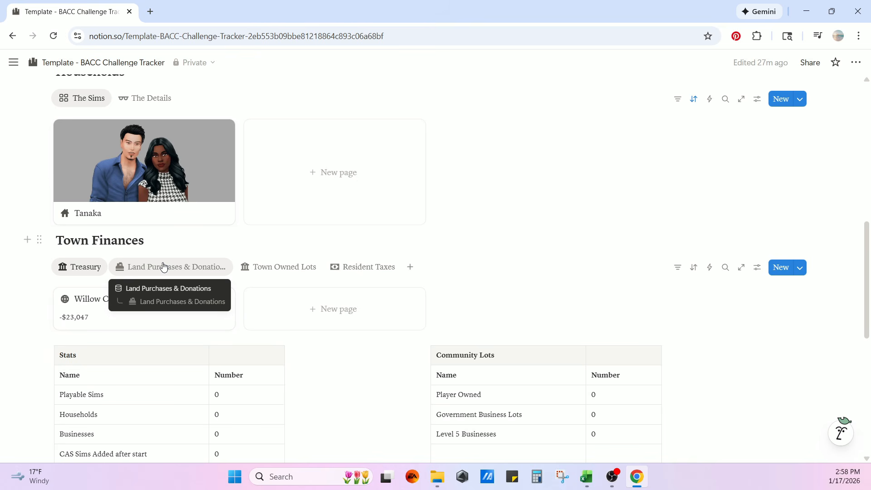
Look through the Land Purchases & Donations, Town Owned Lots and Resident Taxes views, ending on the Treasury view
left_click(164, 267)
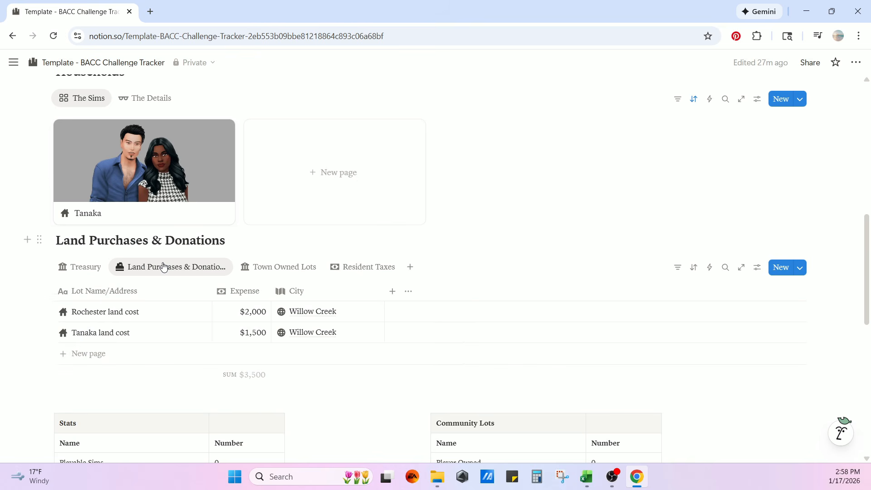
left_click(75, 268)
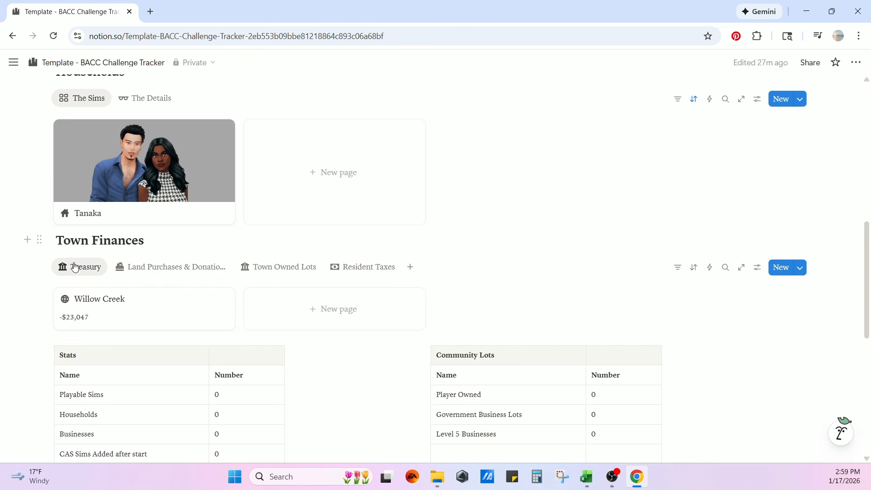
left_click(141, 268)
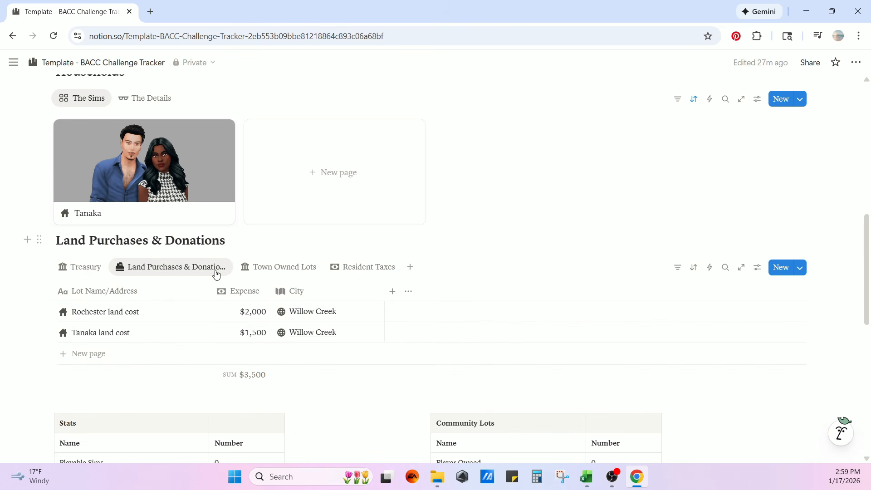
left_click(262, 275)
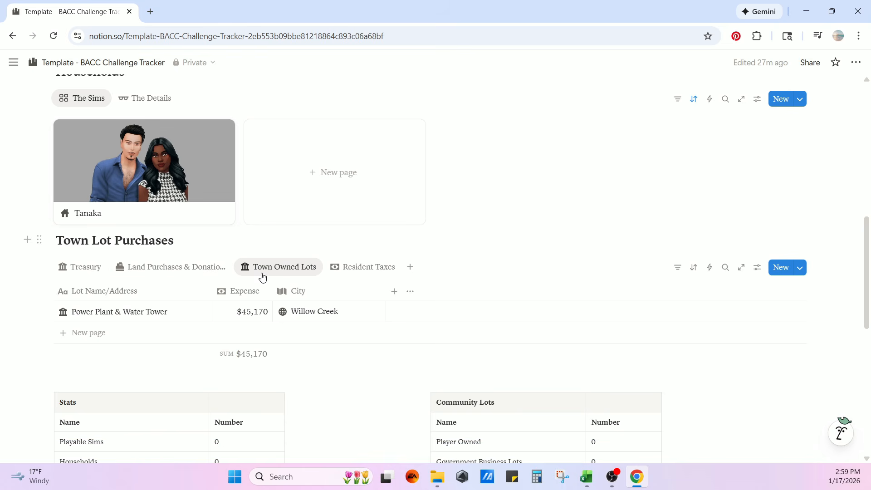
left_click(349, 272)
left_click(85, 270)
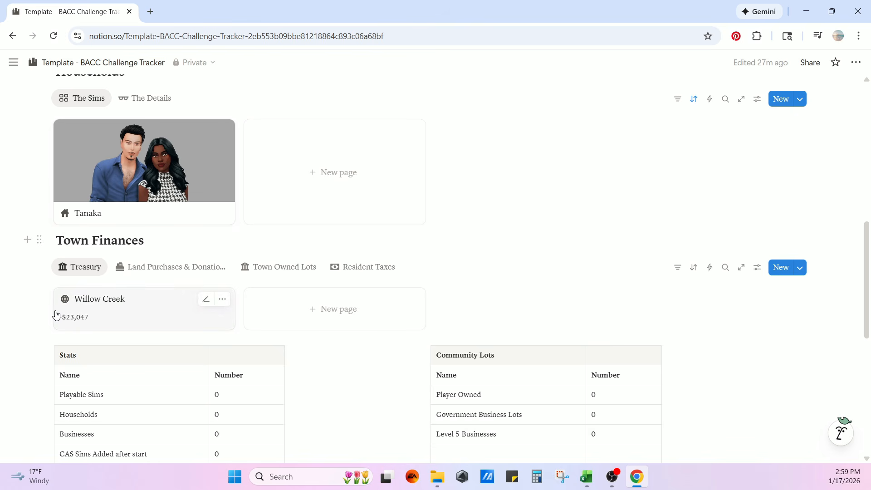
Add a Land Purchases & Donations entry titled with a new household's surname plus "land cost" and set its expense to 2000
left_click(158, 268)
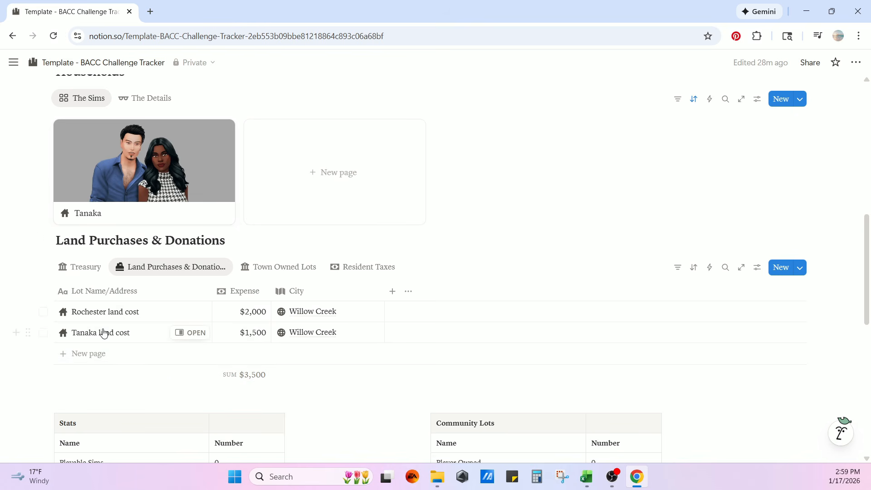
left_click(89, 354)
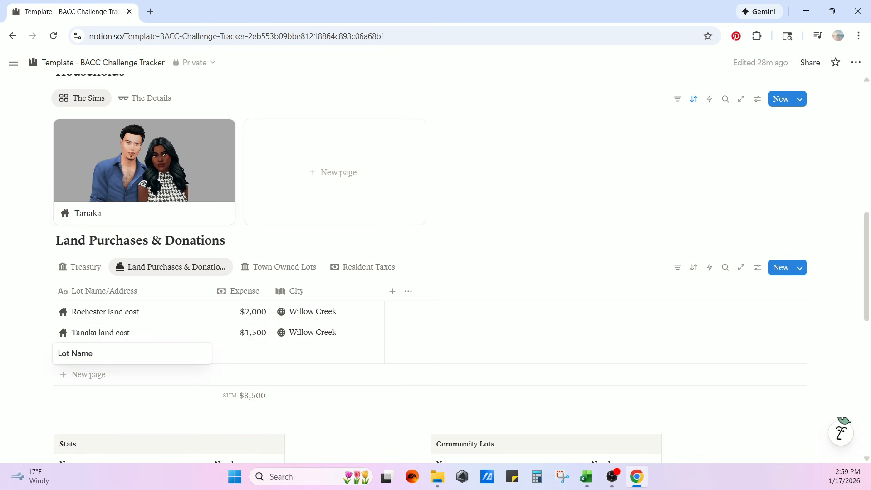
left_click_drag(112, 359, 28, 362)
type("Garcia land cost")
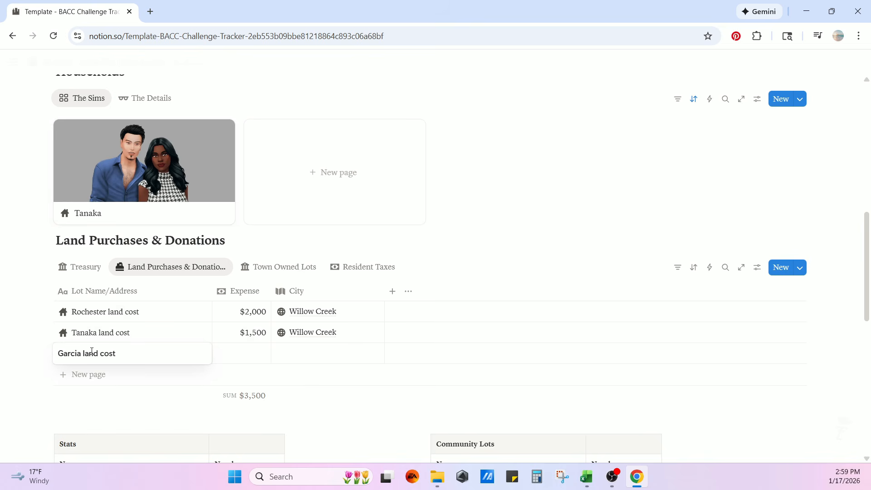
left_click(259, 351)
left_click(258, 350)
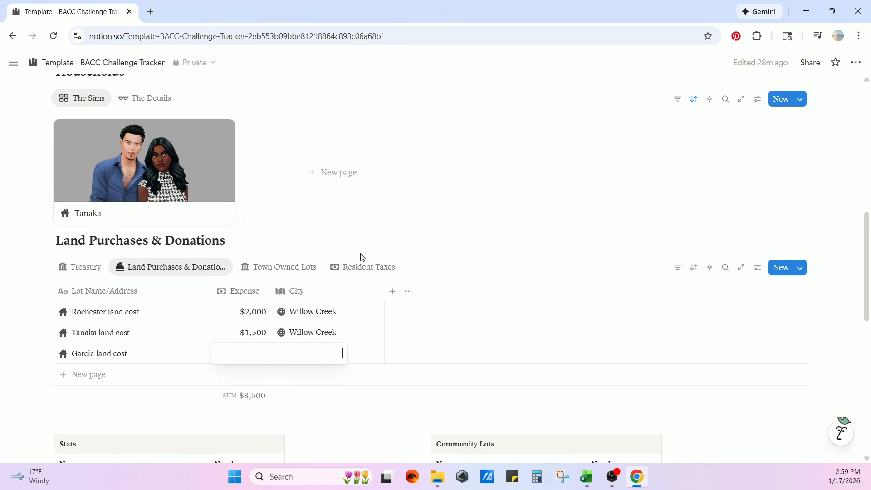
type("2000")
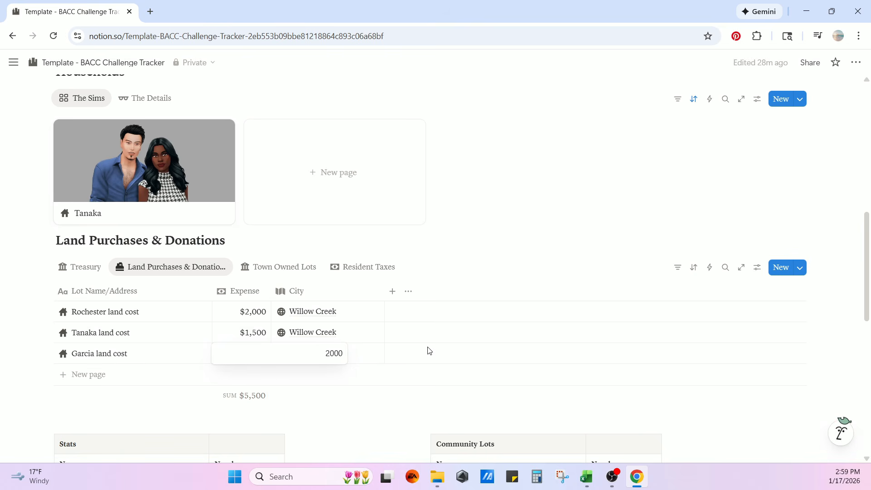
key("Return")
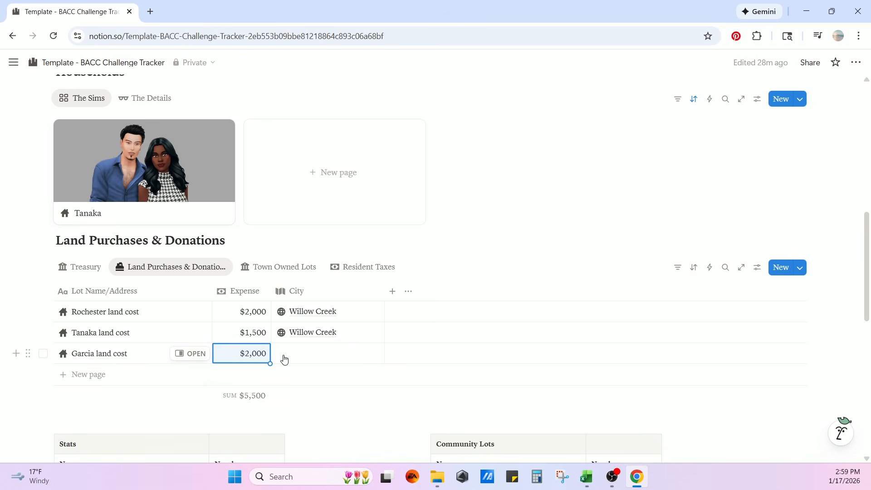
Link the new land cost entry to the city Willow Creek
left_click(305, 357)
key("Escape")
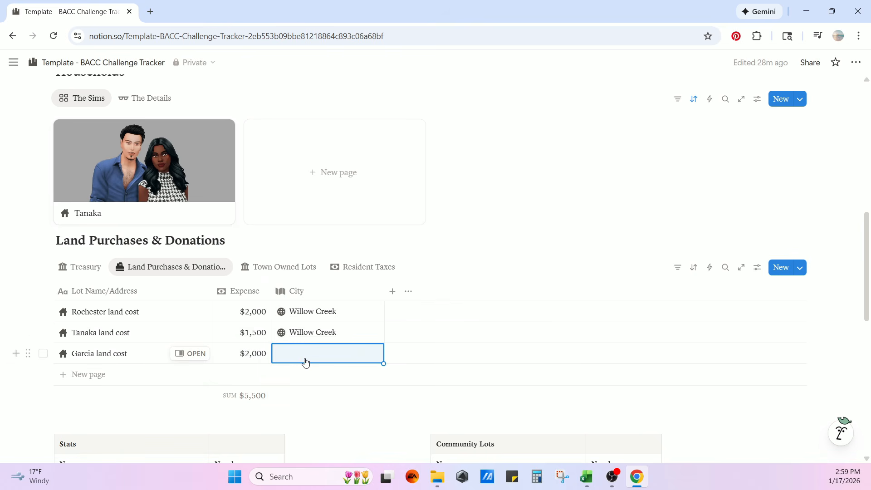
left_click(305, 360)
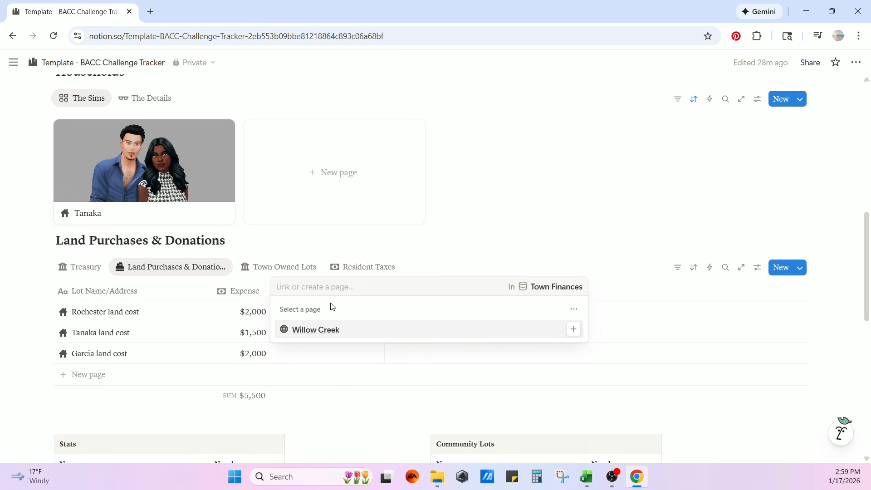
left_click(312, 330)
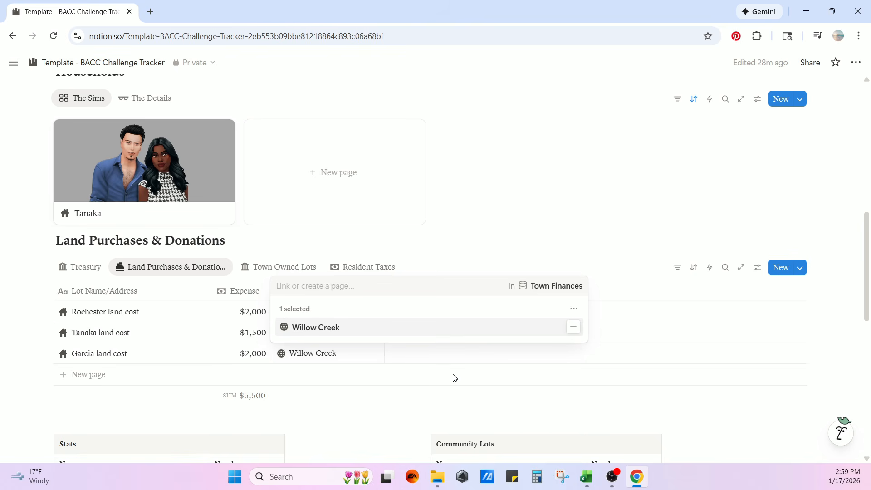
key("Escape")
scroll(254, 154, "up", 2)
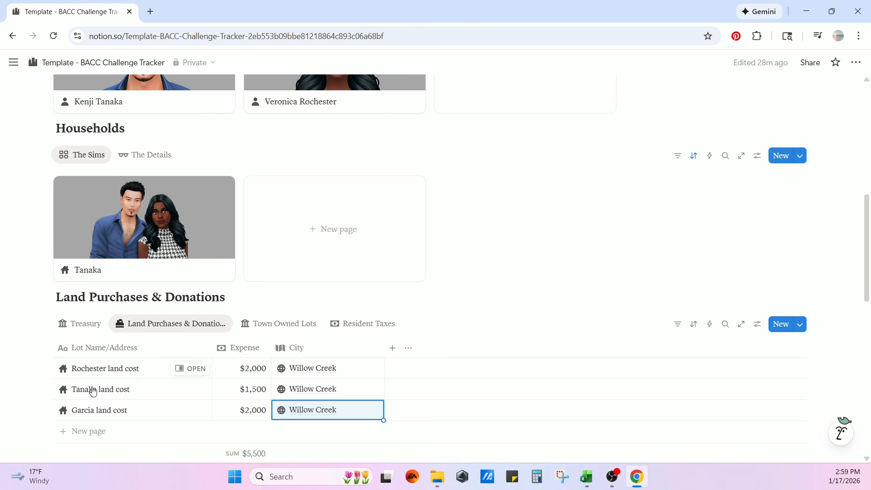
scroll(197, 317, "down", 2)
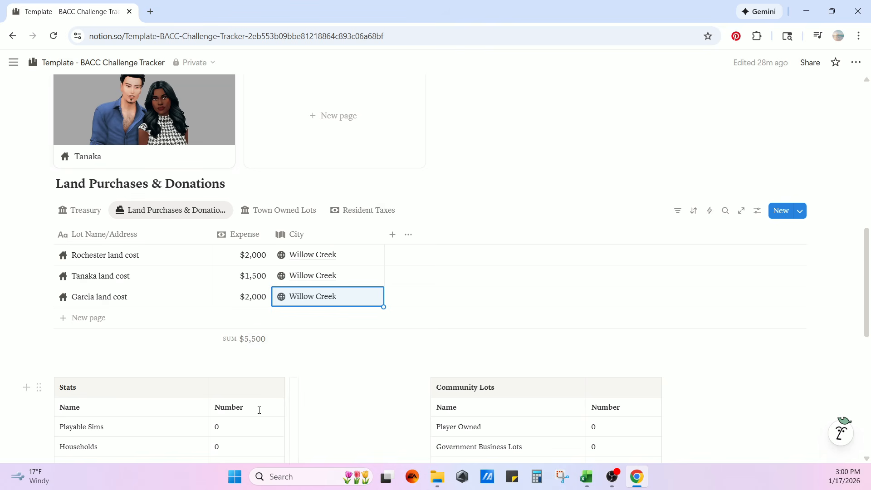
scroll(302, 378, "up", 1)
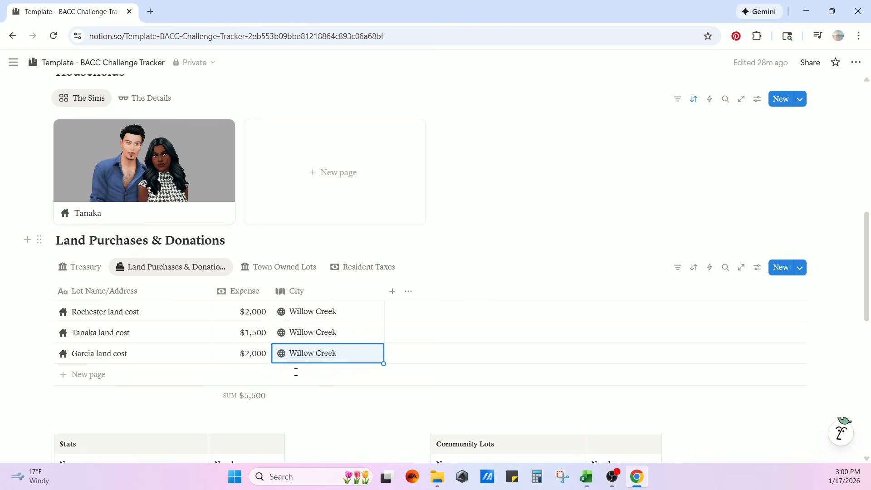
Add a town owned lot named Elementary School to the Town Lot Purchases
left_click(290, 269)
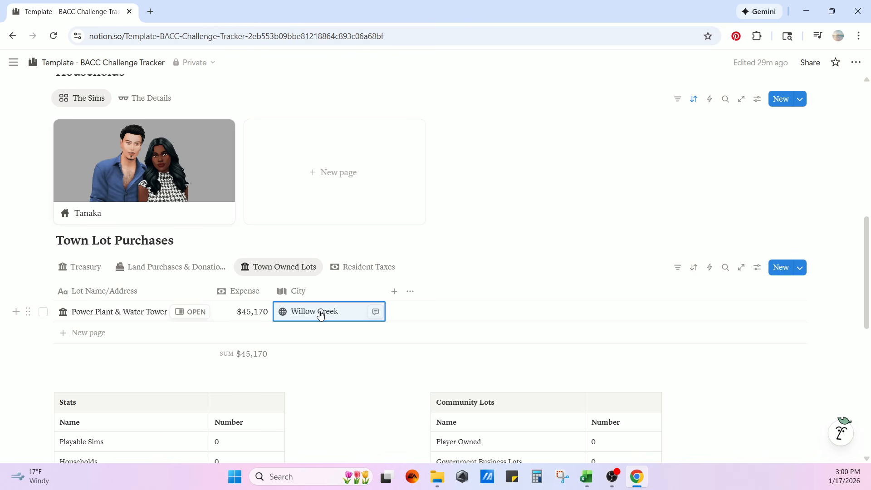
left_click(79, 333)
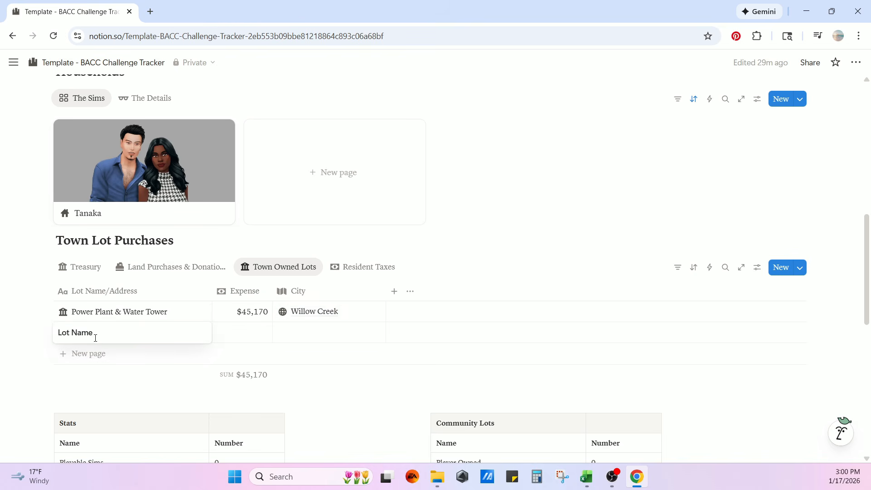
key("ctrl+a")
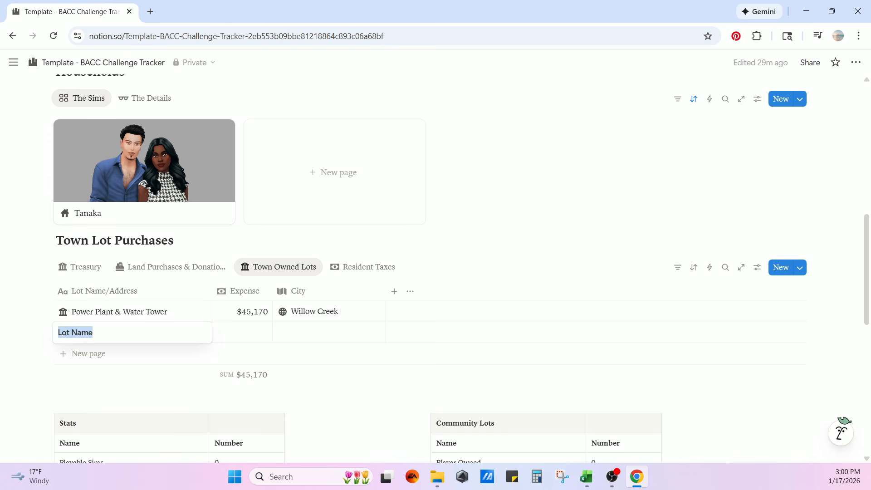
type("Ele")
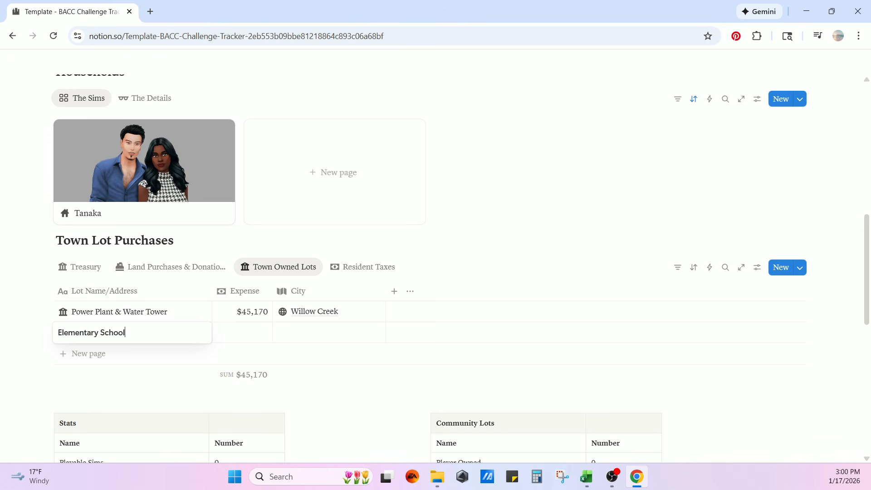
type("mentary School")
key("Return")
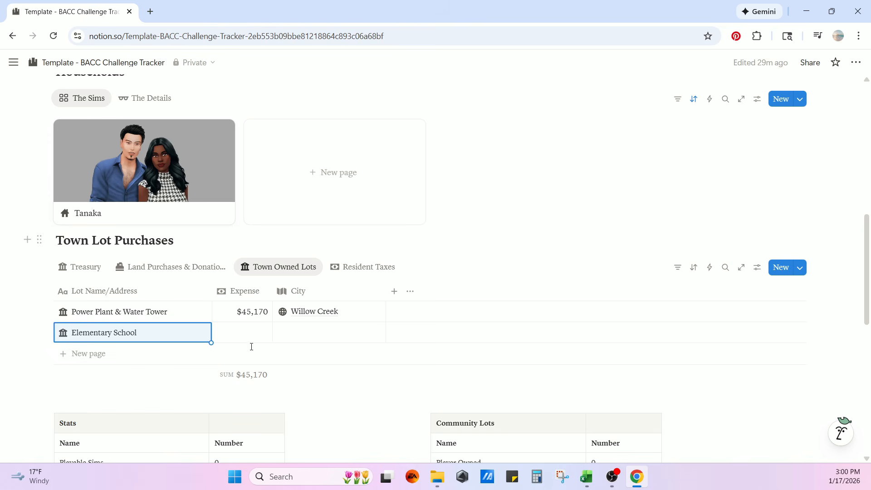
Set the Elementary School lot's expense to 150000 and link it to the city Willow Creek
left_click(245, 332)
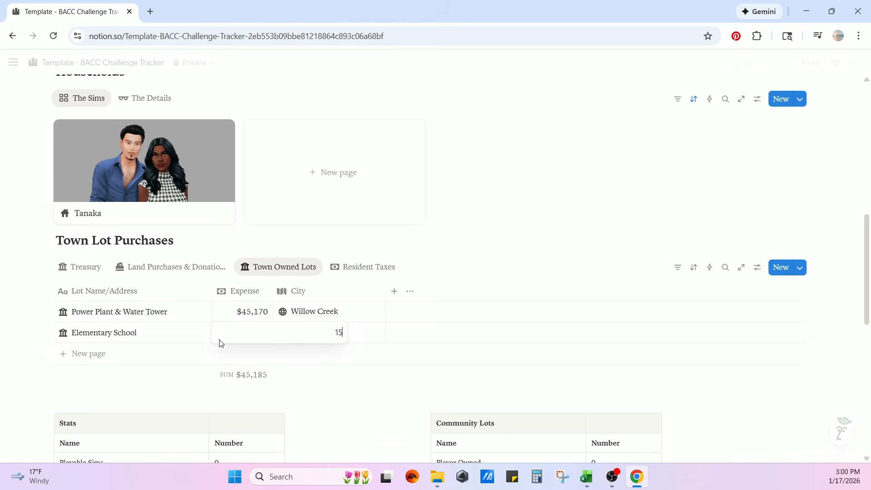
type("150000")
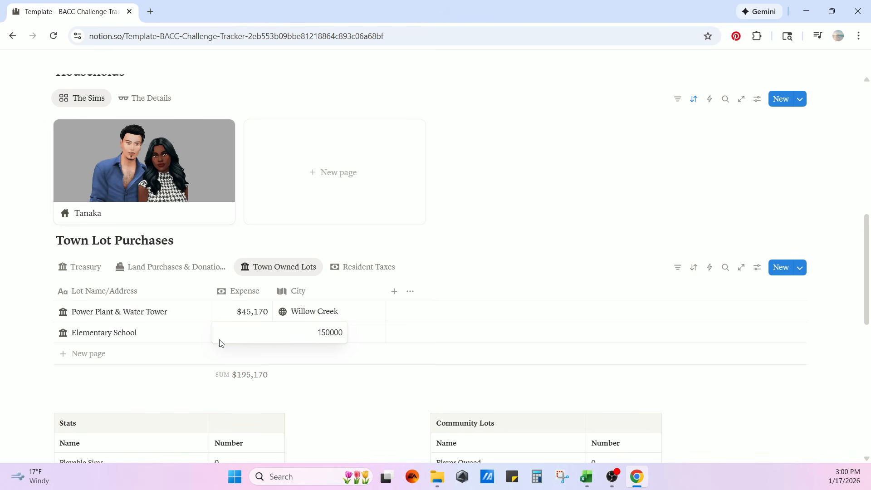
key("Return")
left_click(321, 338)
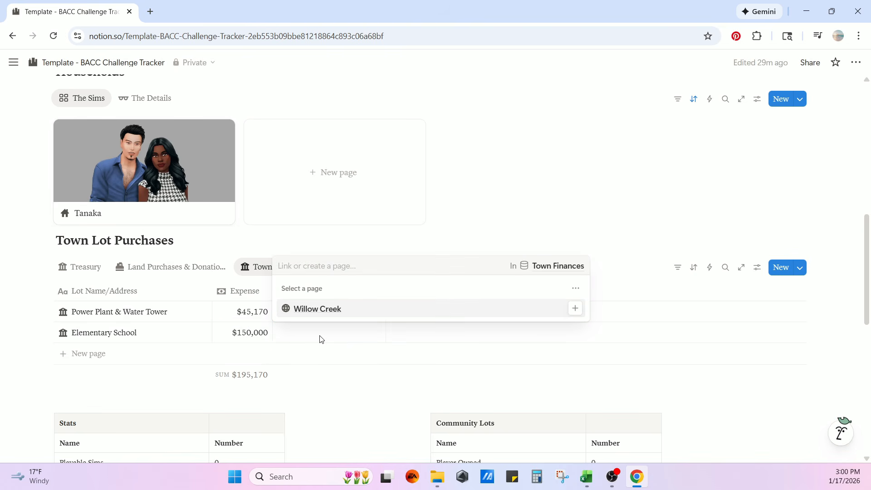
left_click(317, 310)
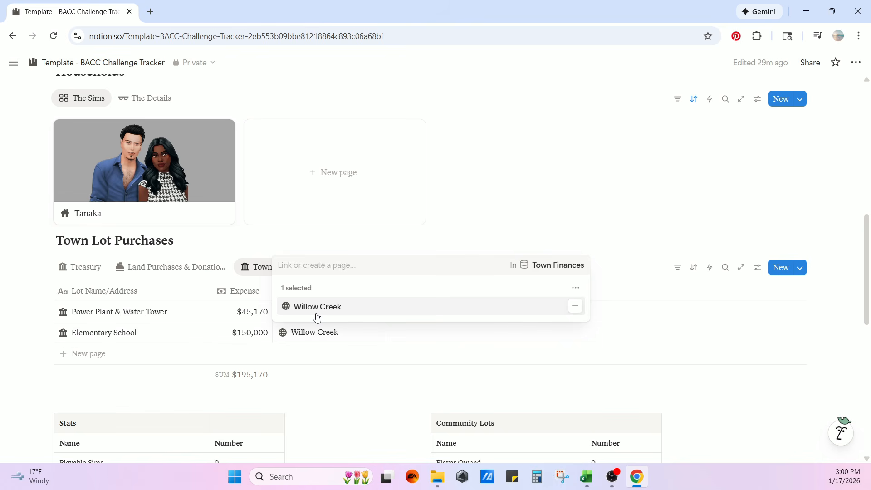
key("Escape")
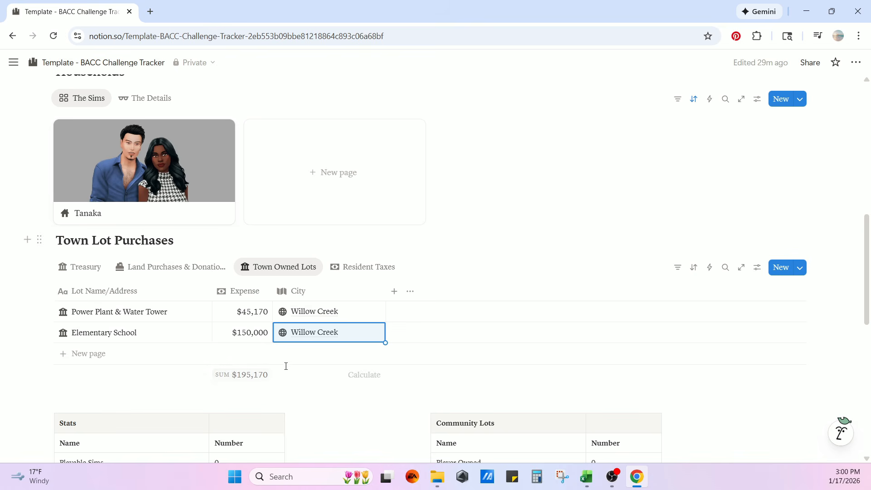
View the Resident Taxes records and check the Income Tax Owed in the household's Household Summary table
left_click(365, 267)
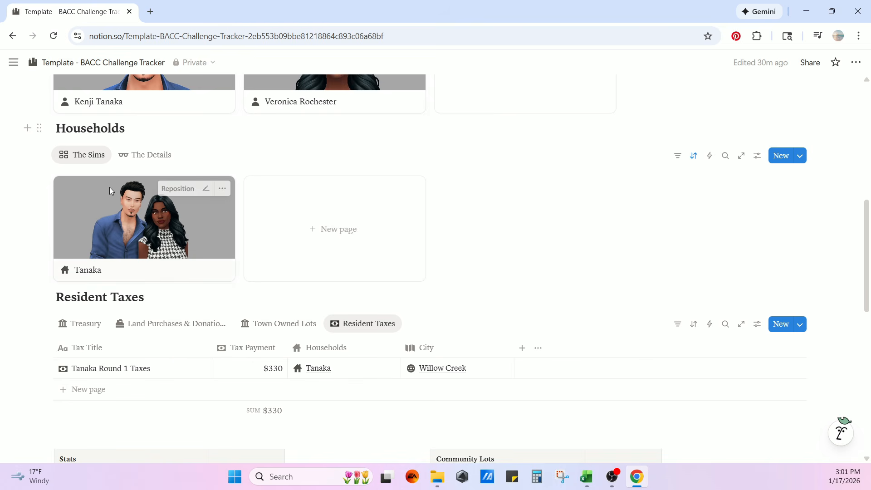
left_click(85, 216)
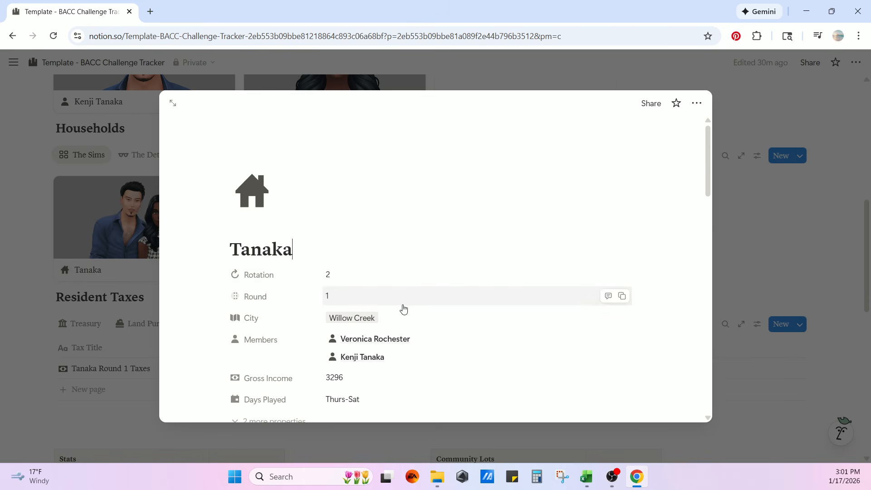
scroll(400, 318, "down", 10)
scroll(407, 323, "down", 5)
scroll(407, 325, "up", 1)
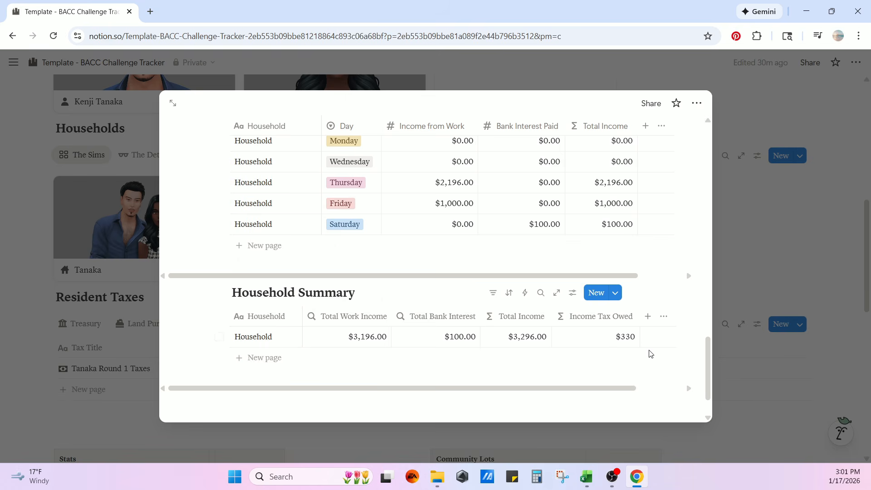
scroll(570, 361, "down", 1)
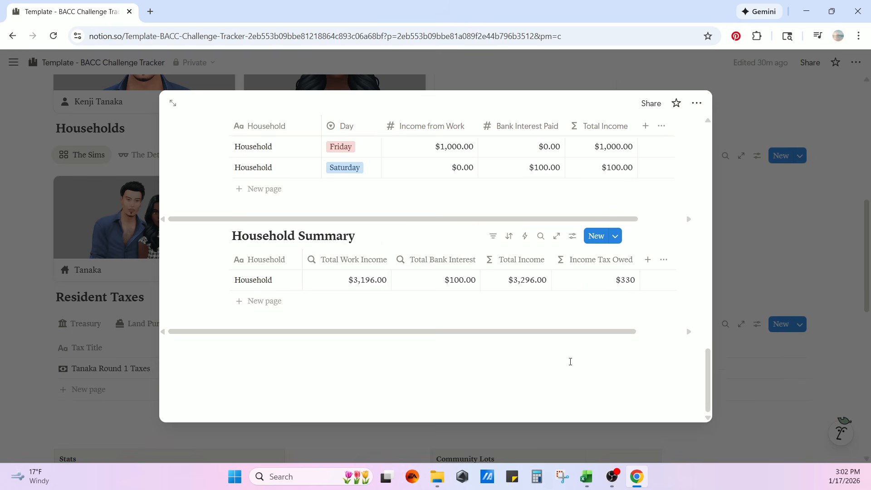
Set Thursday's Income from Work to 5000 in the Household Income table
scroll(453, 298, "up", 3)
scroll(454, 296, "down", 1)
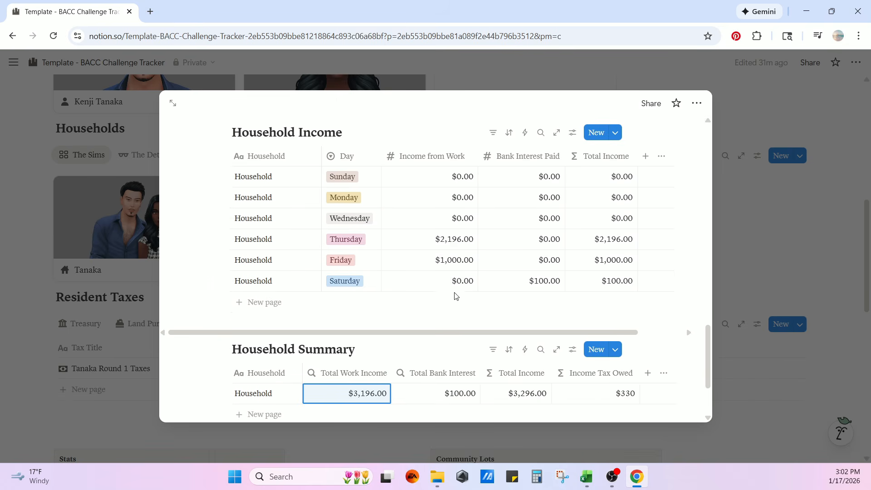
left_click(452, 238)
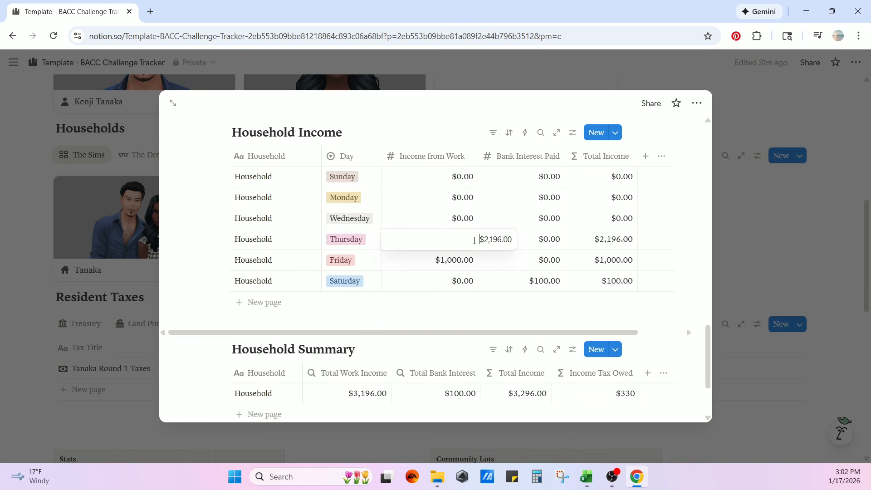
left_click_drag(474, 241, 554, 235)
type("5000")
key("Return")
Set Saturday's Bank Interest Paid to 1000 and check the Income Tax Owed in the Household Summary
scroll(518, 295, "up", 1)
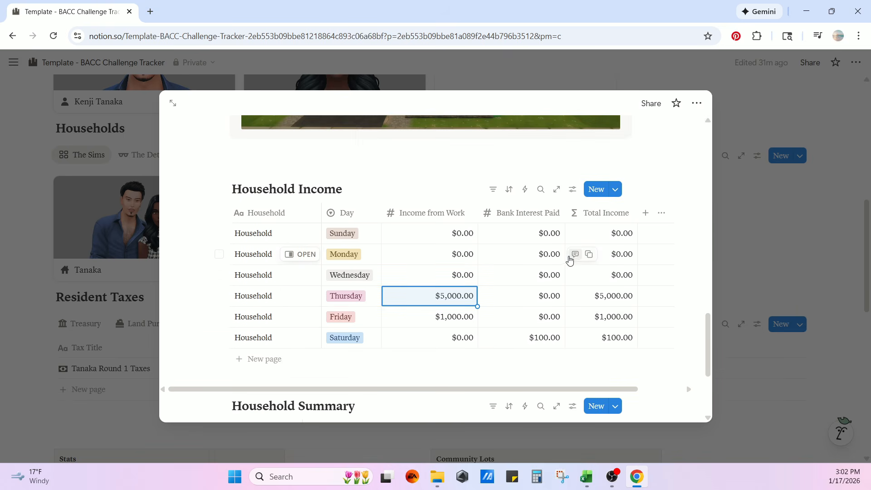
left_click(546, 336)
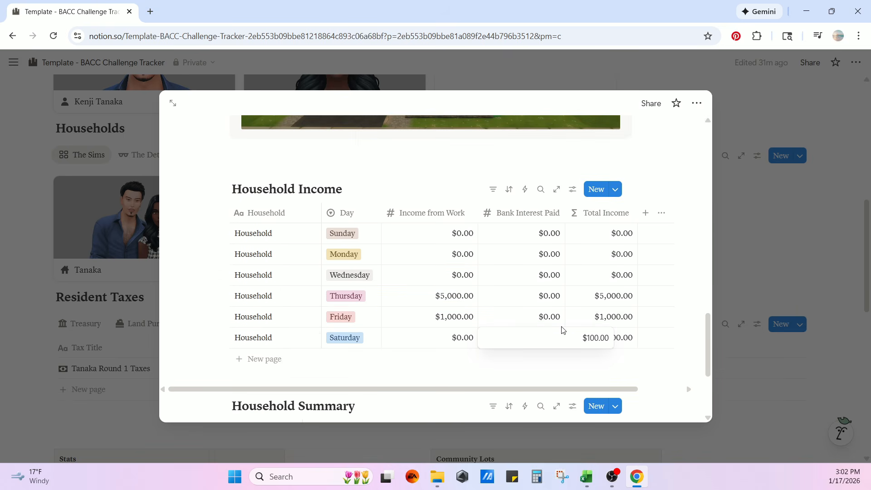
key("BackSpace")
key("BackSpace")
key("BackSpace")
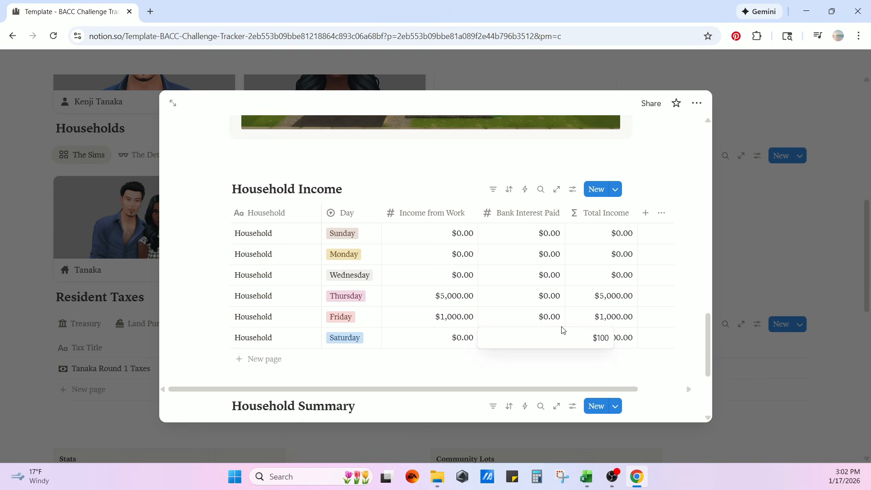
type("0")
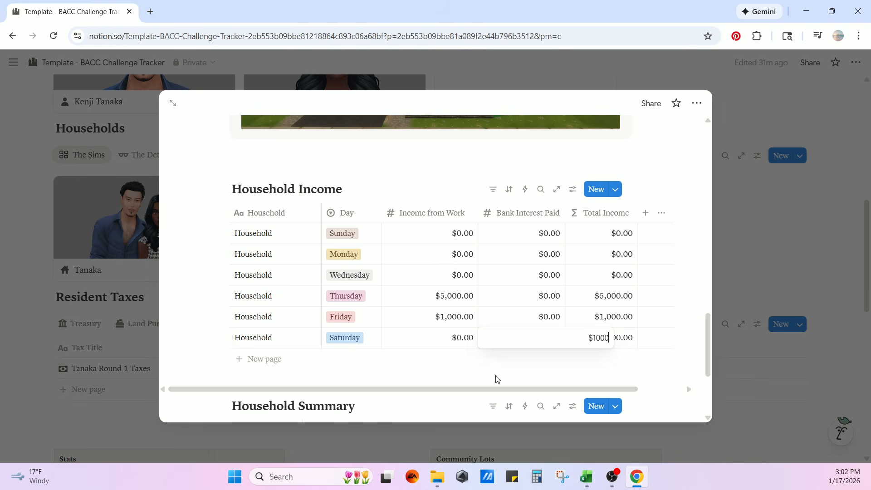
key("Return")
scroll(590, 254, "down", 3)
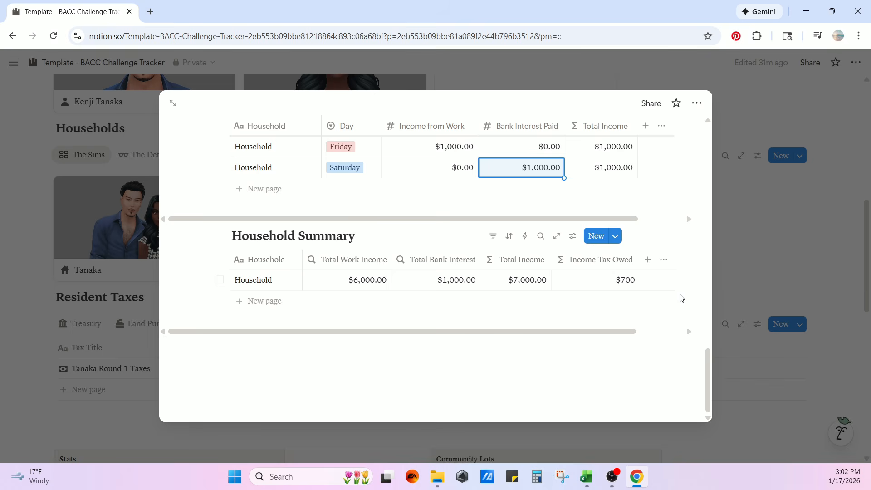
Open the household as a full page and set the Tax Payment of its linked Round 1 Taxes record to 700
scroll(616, 314, "up", 15)
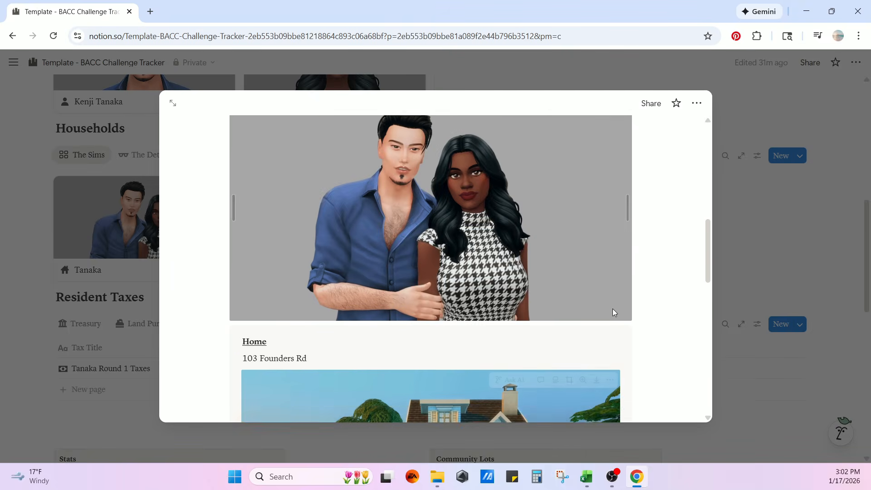
left_click(173, 103)
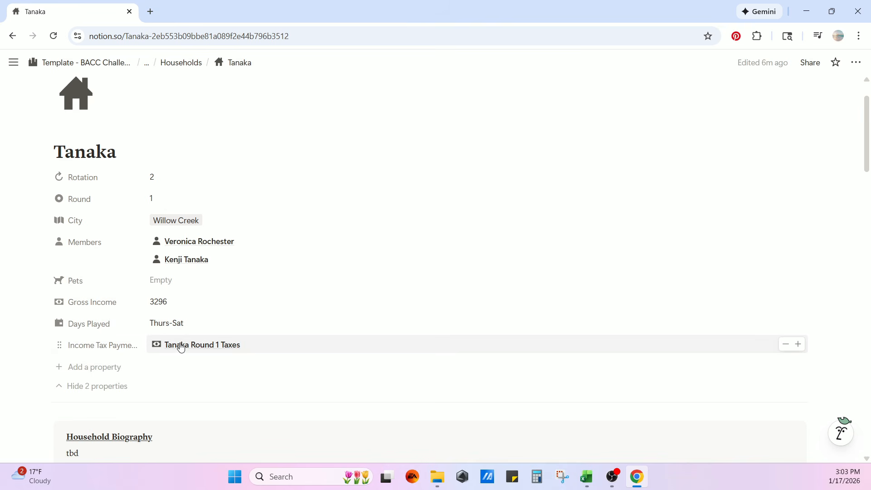
left_click(179, 346)
left_click(356, 319)
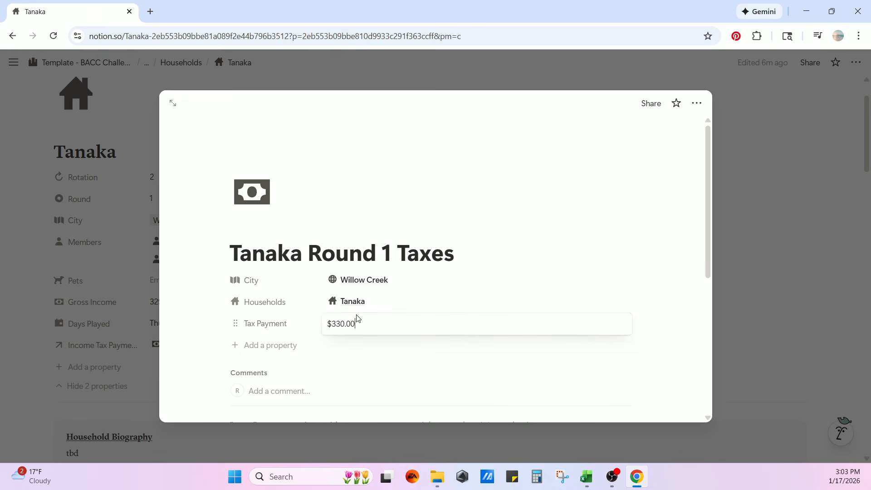
left_click_drag(368, 323, 263, 321)
type("7")
key("Return")
left_click(789, 241)
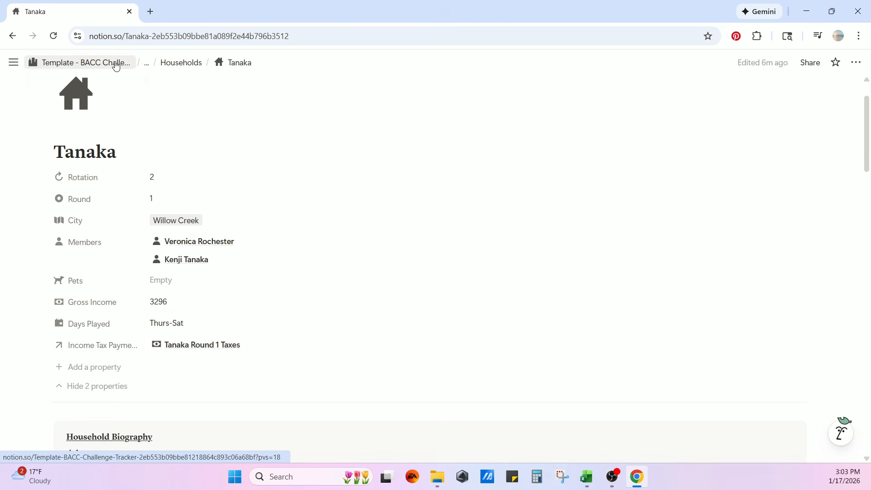
Return to the main tracker page and check the household's tax payment in the Resident Taxes table
left_click(101, 64)
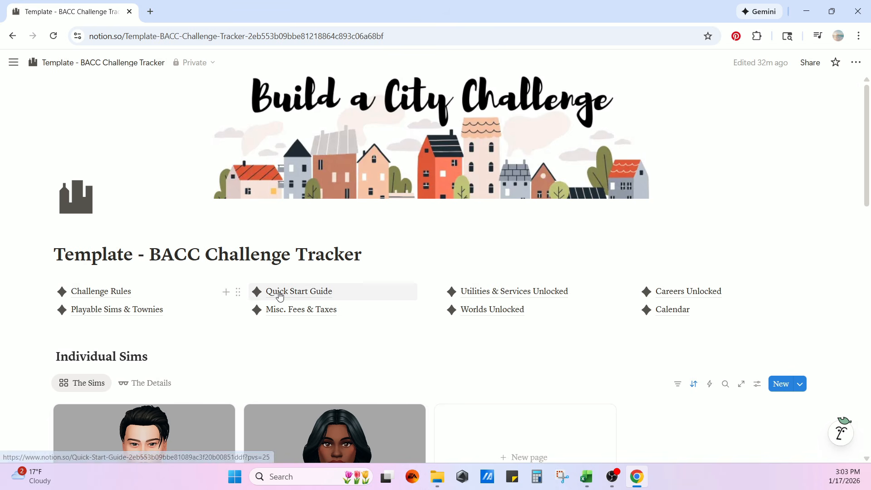
scroll(330, 331, "down", 10)
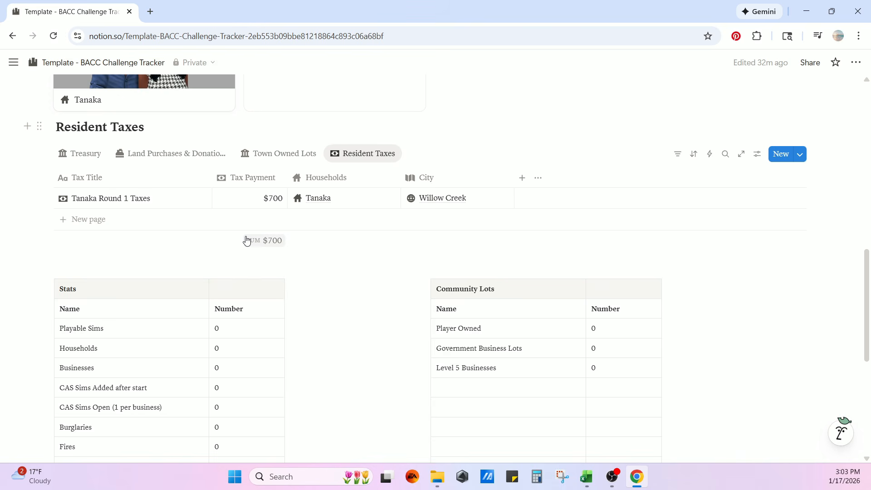
scroll(245, 240, "up", 1)
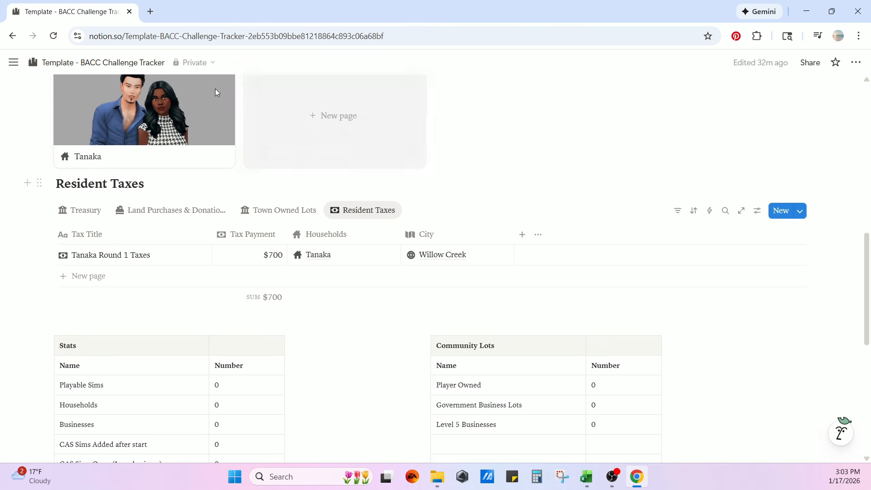
scroll(173, 178, "up", 2)
scroll(259, 336, "down", 1)
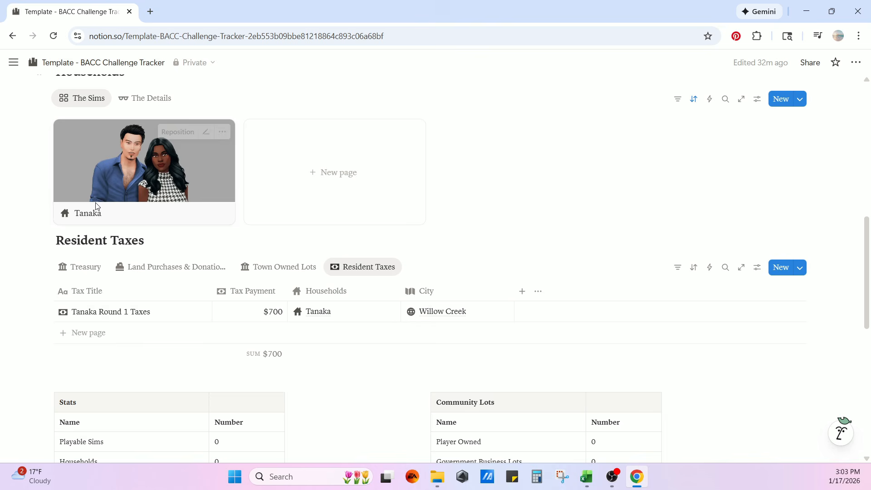
Check Willow Creek's treasury balance and review the land purchases, town owned lots and resident taxes that feed it
left_click(72, 269)
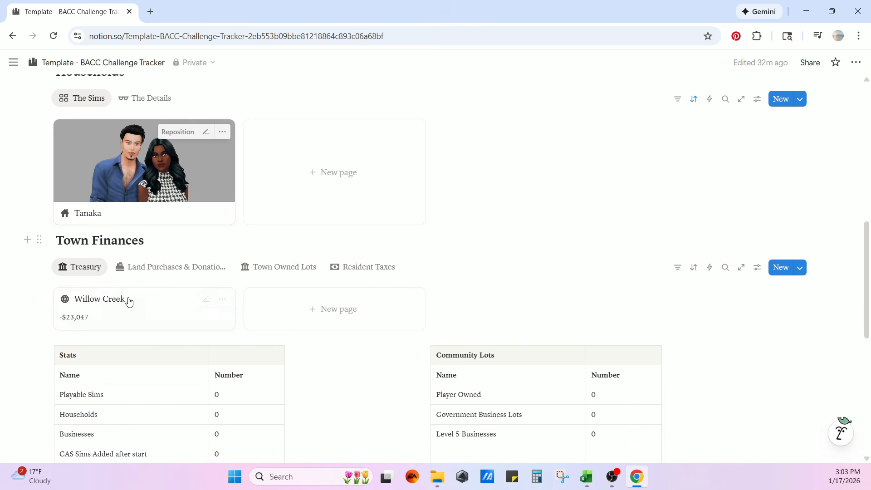
scroll(244, 365, "down", 2)
scroll(244, 365, "down", 1)
scroll(244, 364, "up", 3)
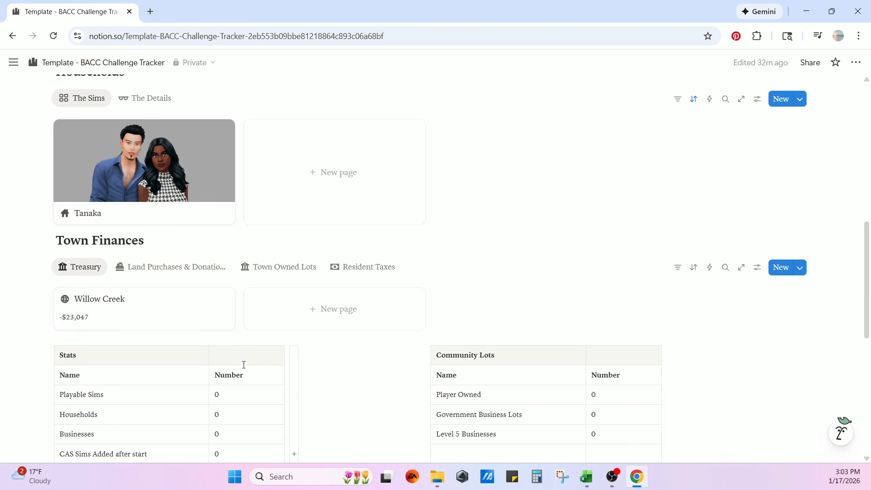
left_click(157, 272)
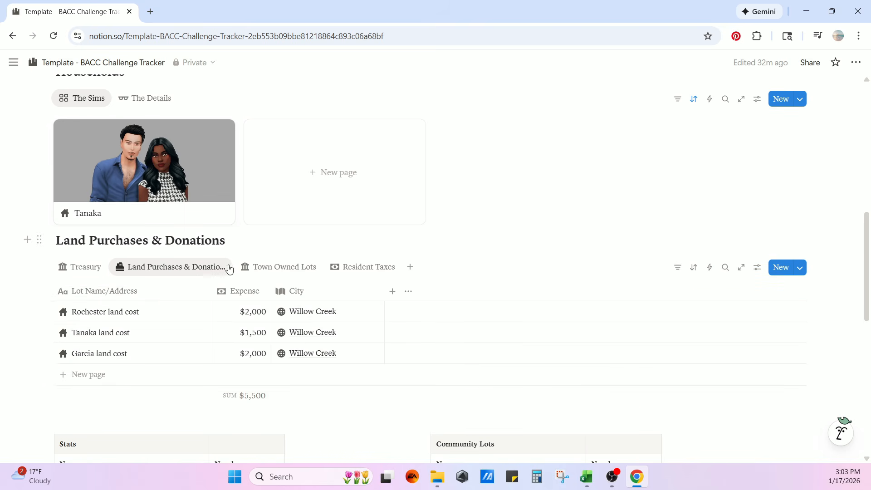
left_click(277, 267)
left_click(362, 267)
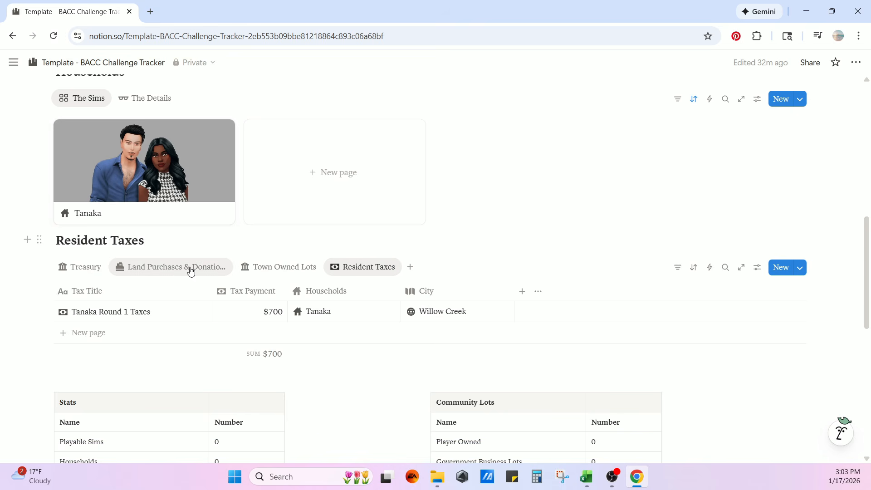
left_click(94, 270)
Examine the Stats table's counters, including Households, Burglaries, Fires and Worlds unlocked
scroll(362, 313, "down", 5)
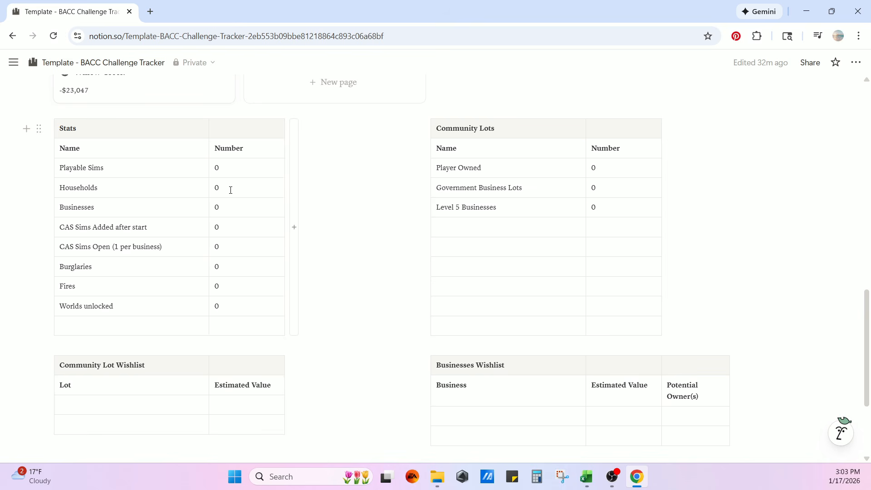
left_click(234, 176)
left_click(242, 186)
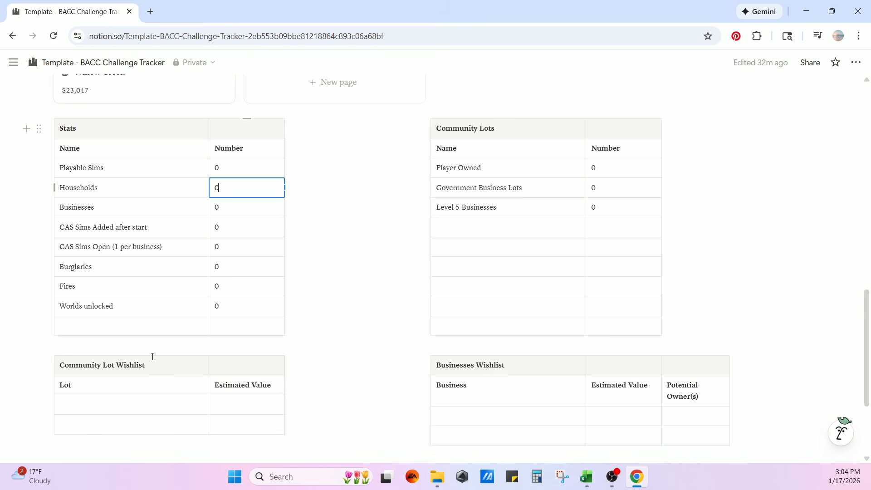
left_click(231, 270)
left_click(229, 285)
left_click_drag(231, 305, 206, 305)
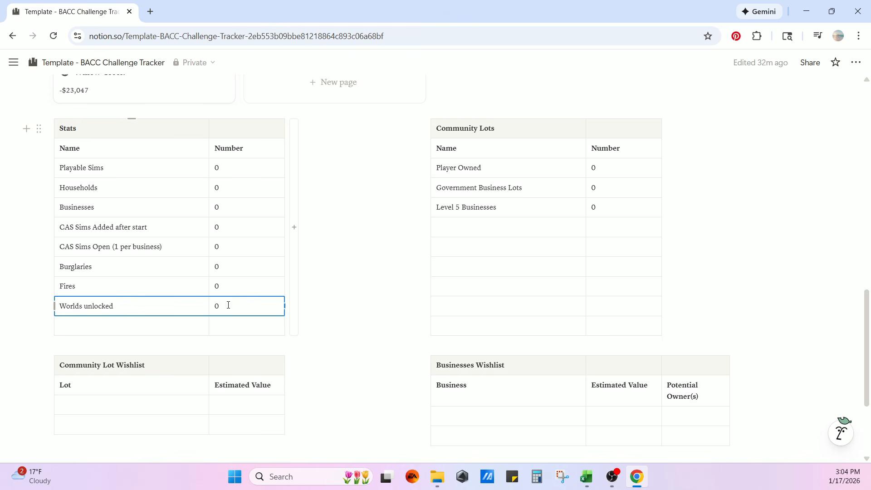
Try setting the Fires number to 3 in the Stats table and undo the entry
left_click(229, 306)
left_click(235, 286)
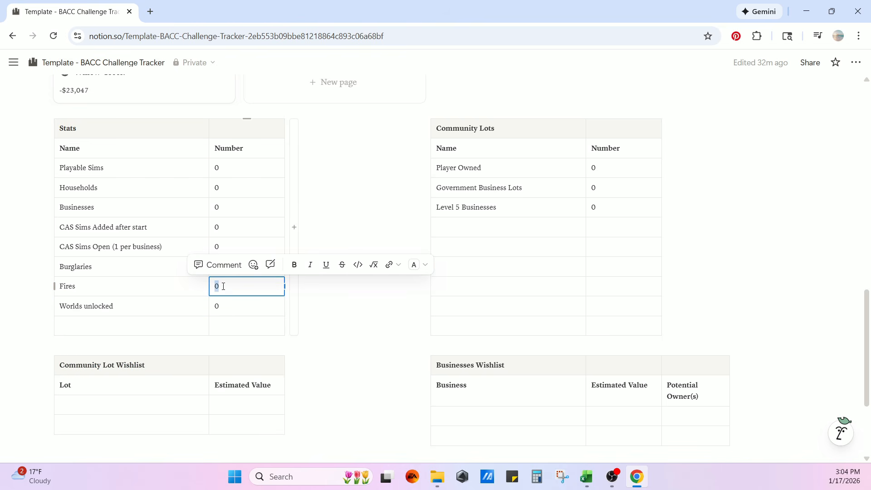
type("3")
key("Escape")
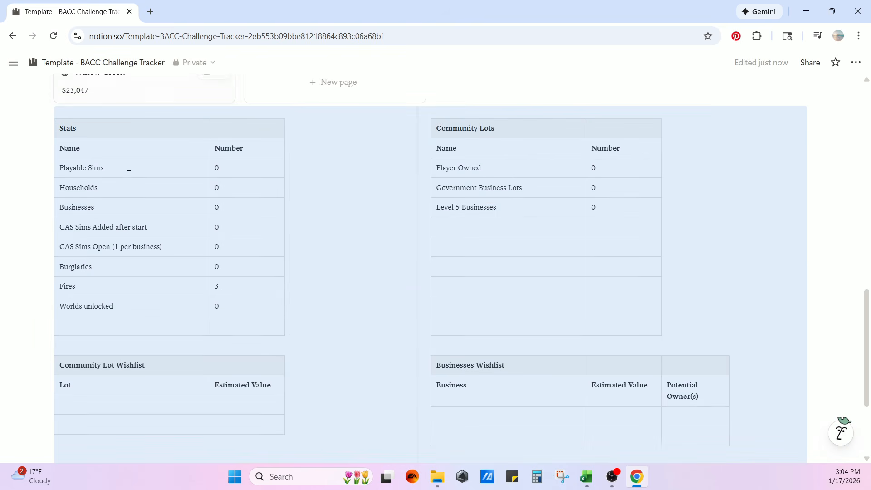
key("ctrl+z")
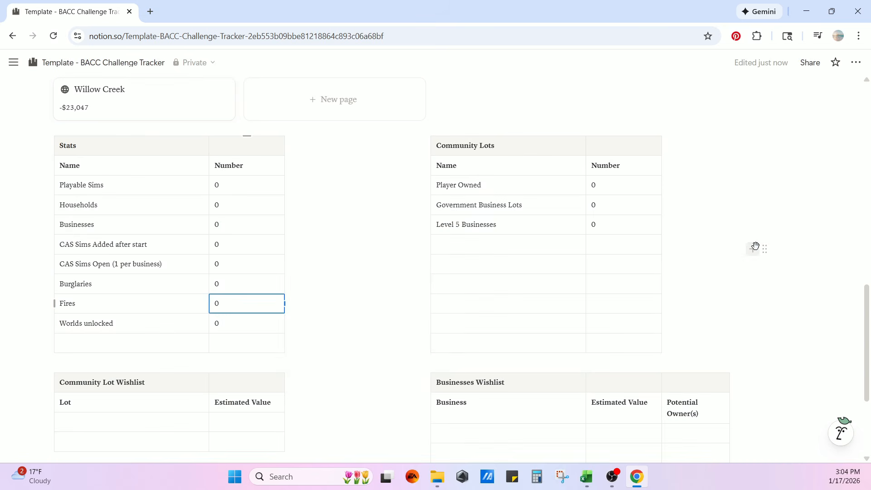
Examine the Community Lots table's rows for player owned lots, government business lots and level 5 businesses
left_click(756, 248)
left_click(485, 243)
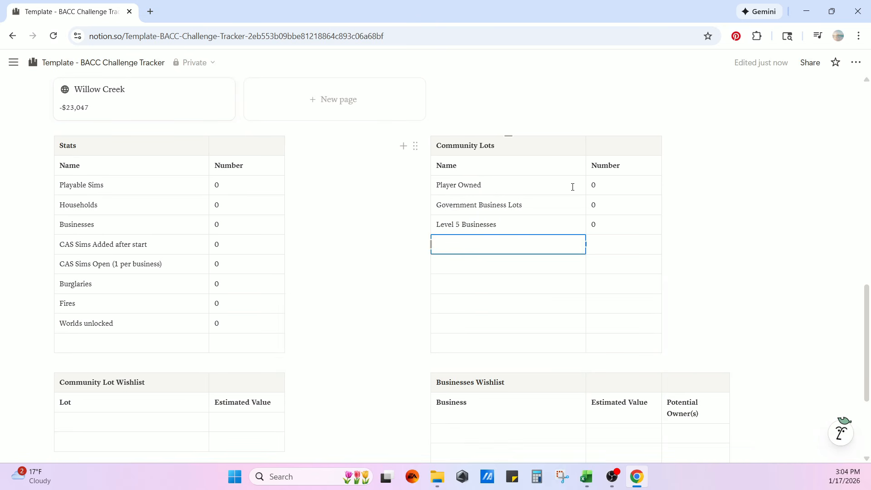
left_click(600, 190)
left_click(601, 204)
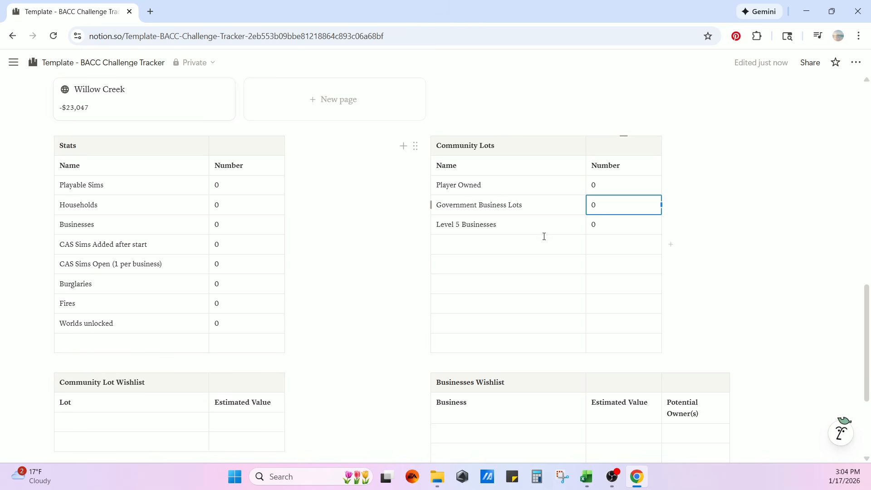
left_click(467, 247)
left_click(515, 227)
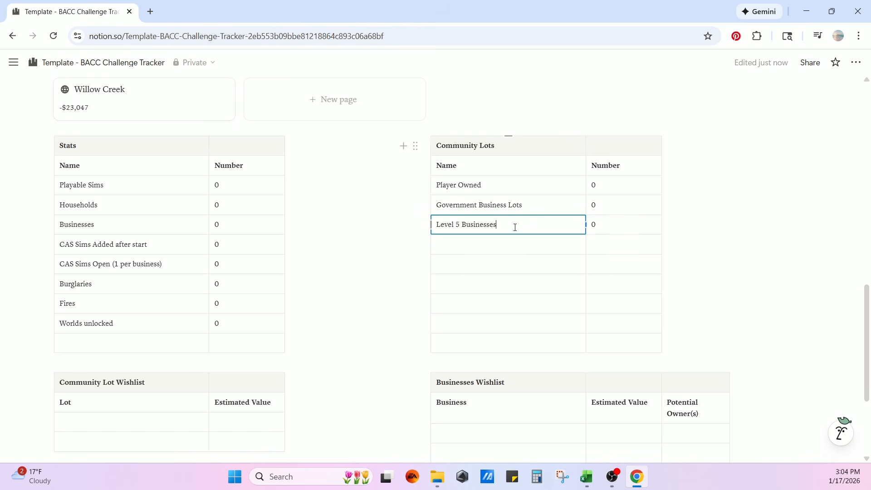
left_click(543, 211)
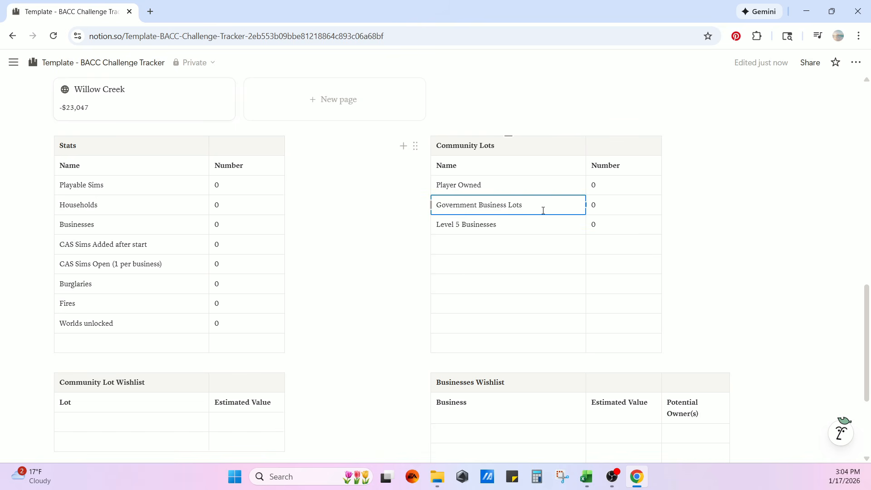
left_click(505, 185)
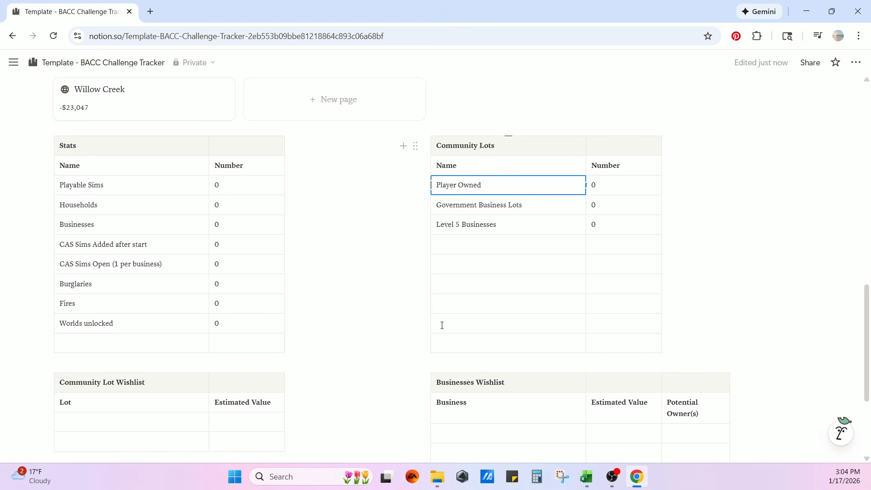
Add a blank row to the Community Lot Wishlist table
scroll(504, 252, "down", 4)
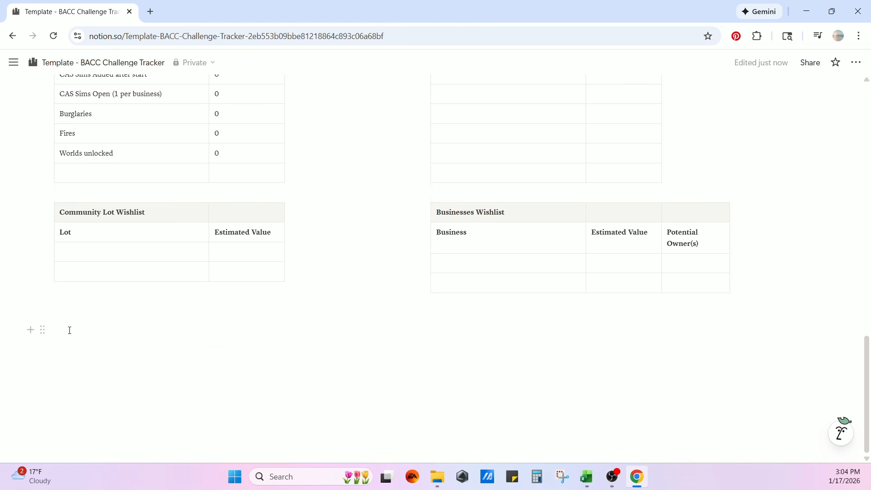
left_click(102, 254)
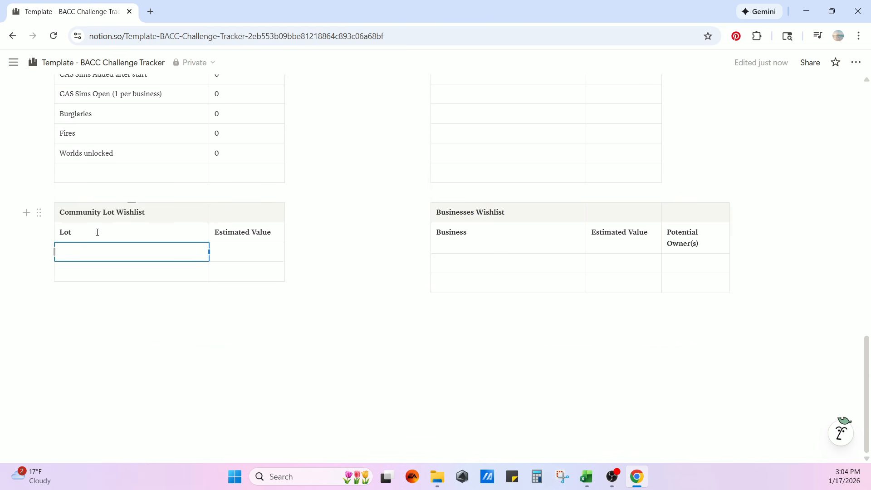
key("Return")
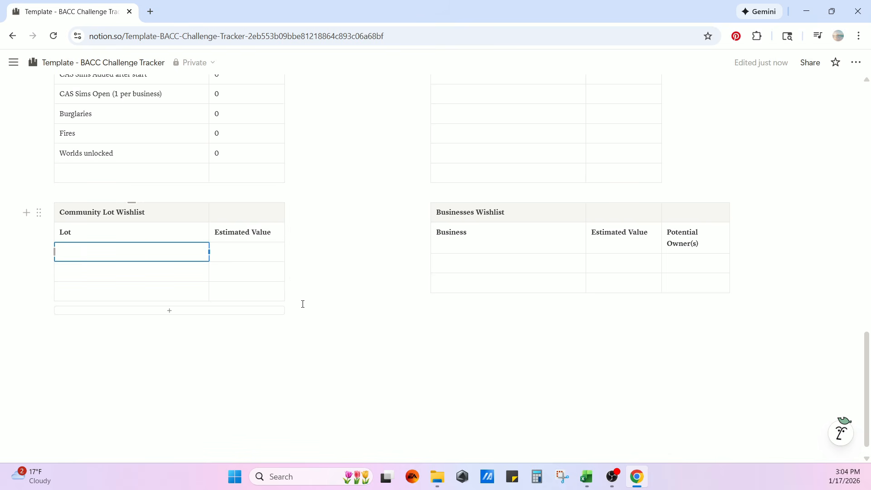
Examine the Businesses Wishlist table and its columns for business, estimated value and potential owners
left_click(553, 259)
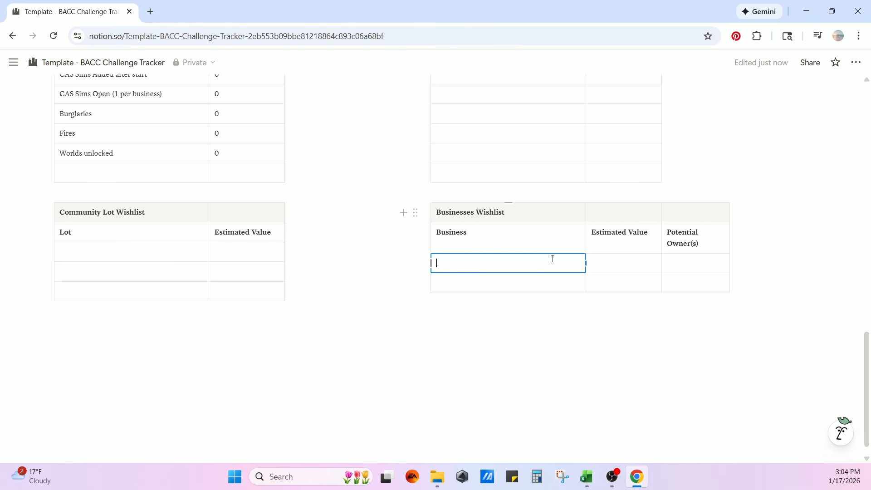
left_click(477, 249)
left_click(523, 270)
scroll(504, 308, "down", 1)
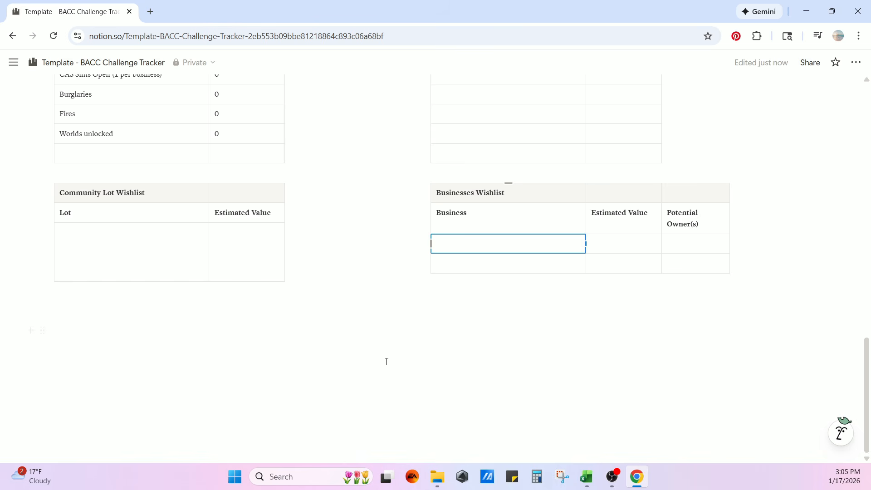
scroll(463, 443, "up", 15)
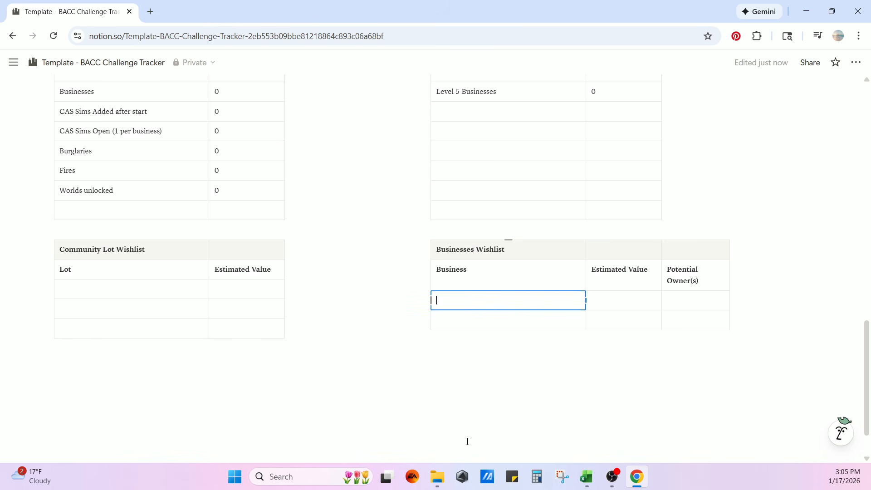
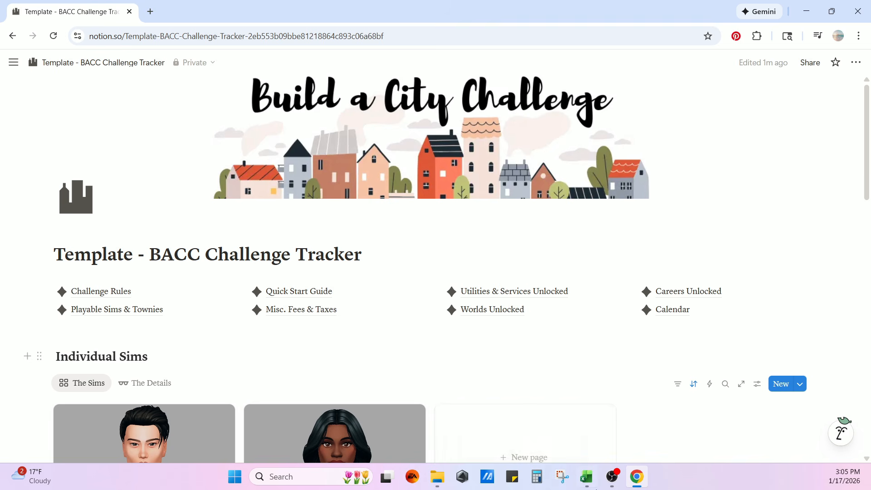
left_click(612, 477)
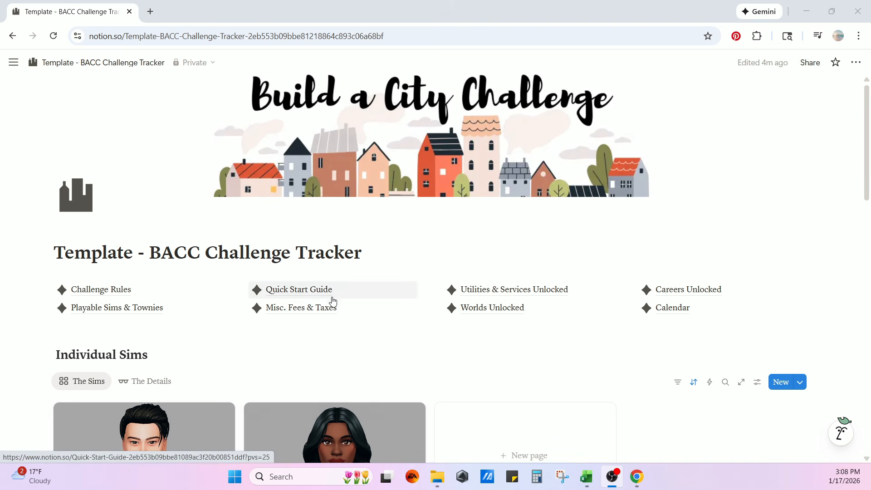
Create a new Sim page in the Individual Sims gallery and go to its Featured Photo section
scroll(332, 299, "down", 4)
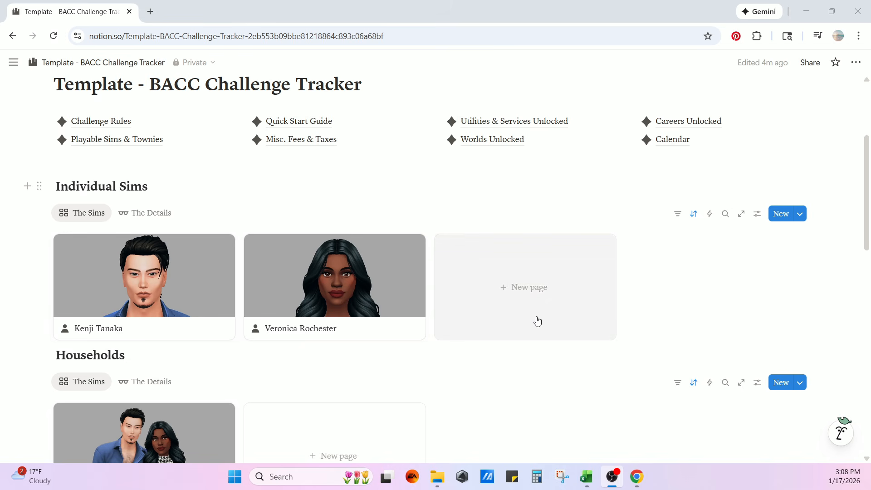
left_click(536, 290)
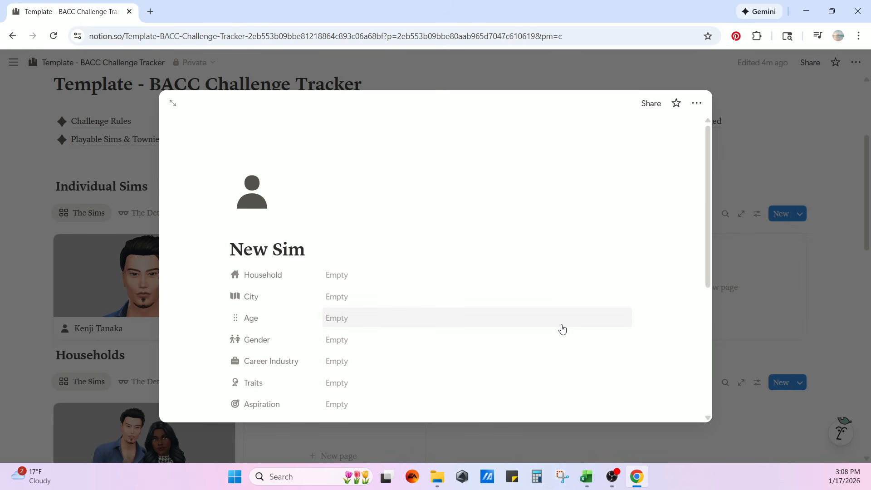
scroll(562, 329, "down", 4)
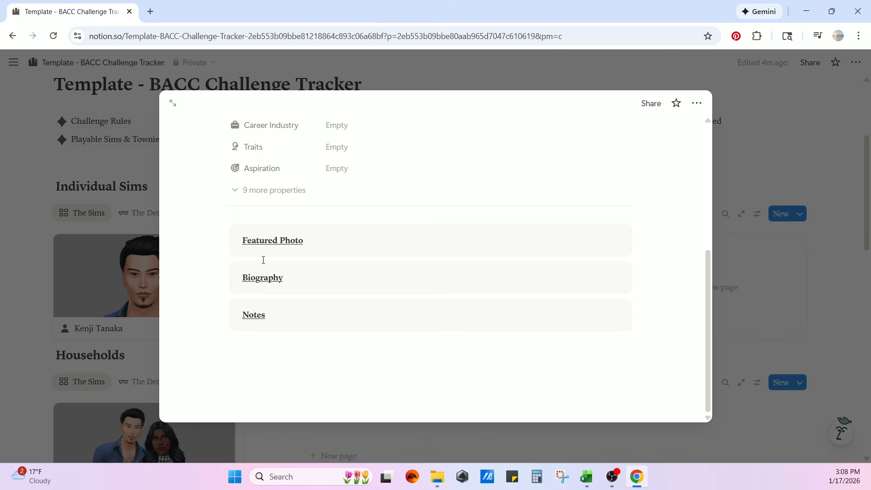
left_click_drag(264, 259, 279, 262)
left_click(351, 252)
key("Return")
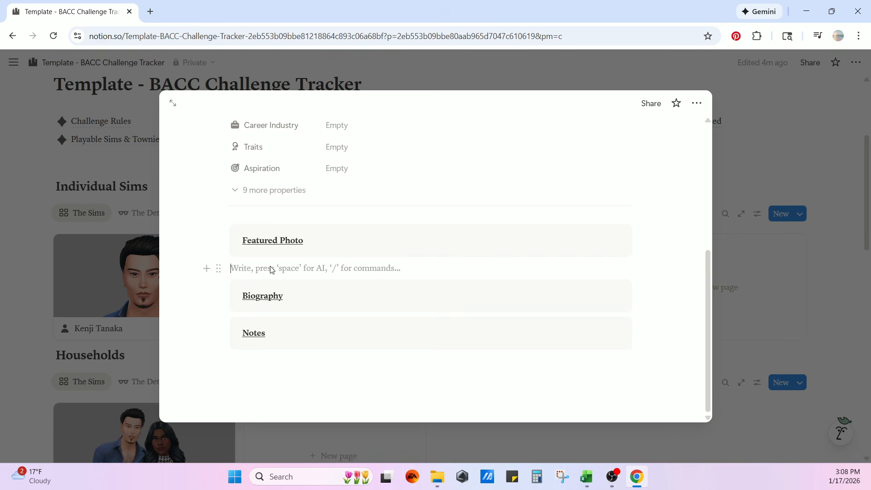
type("/")
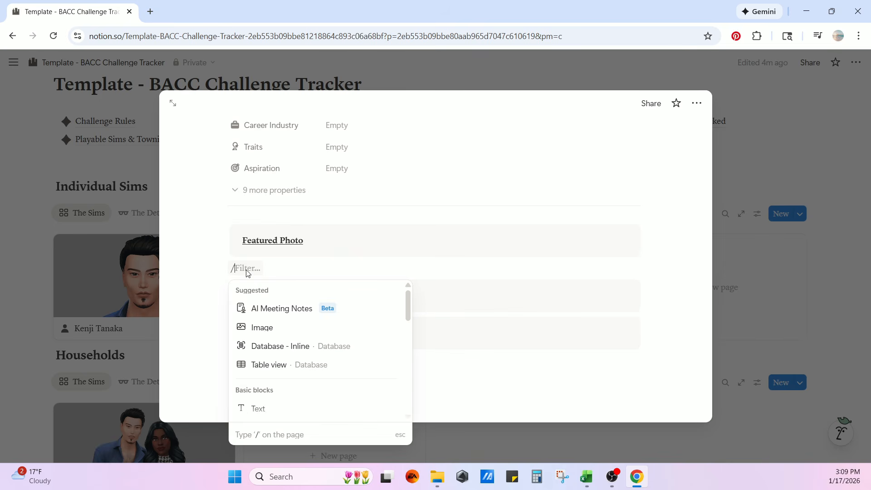
type("imag")
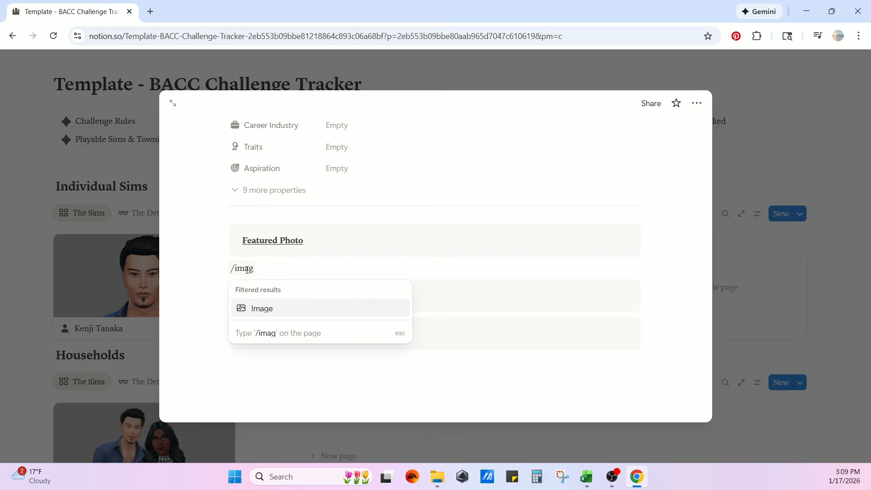
left_click(257, 308)
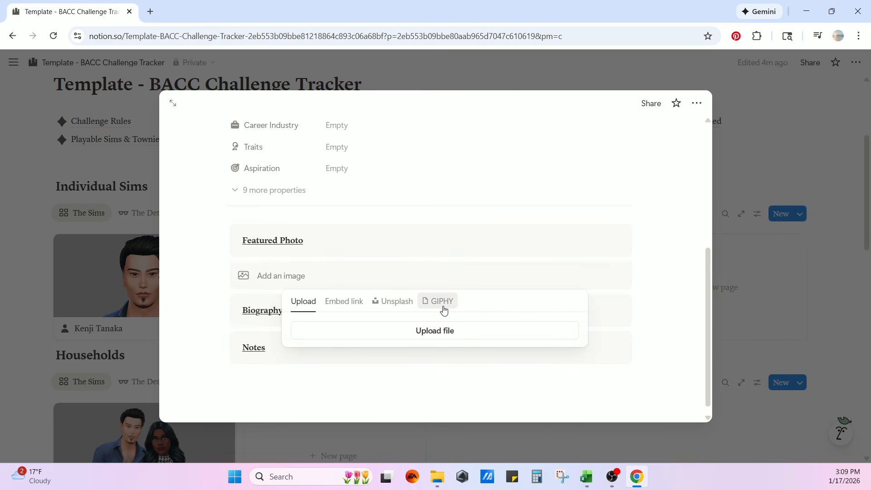
left_click(435, 331)
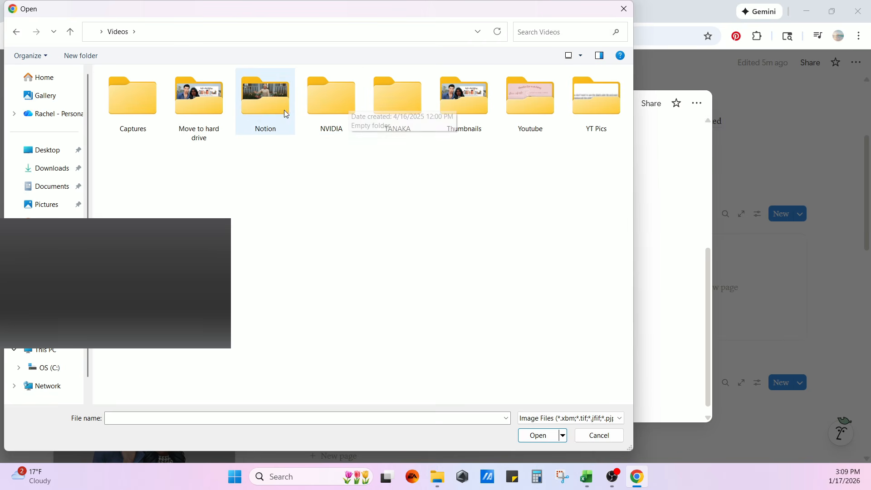
double_click(262, 108)
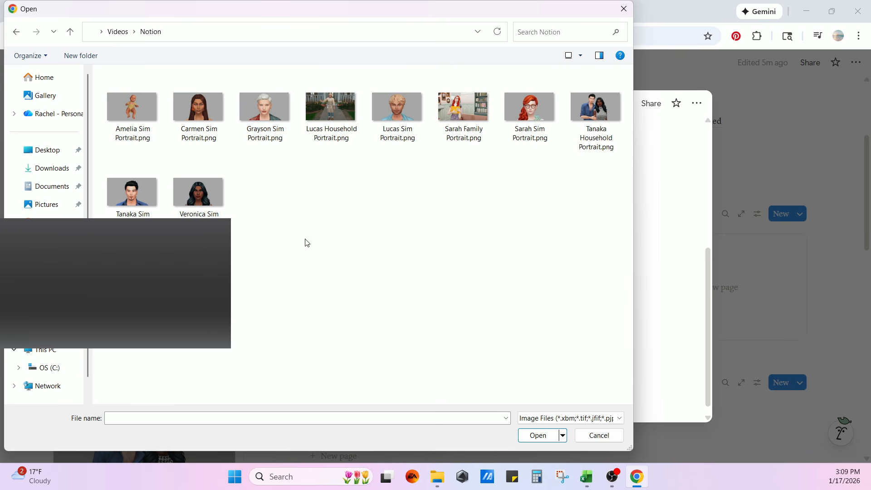
double_click(135, 112)
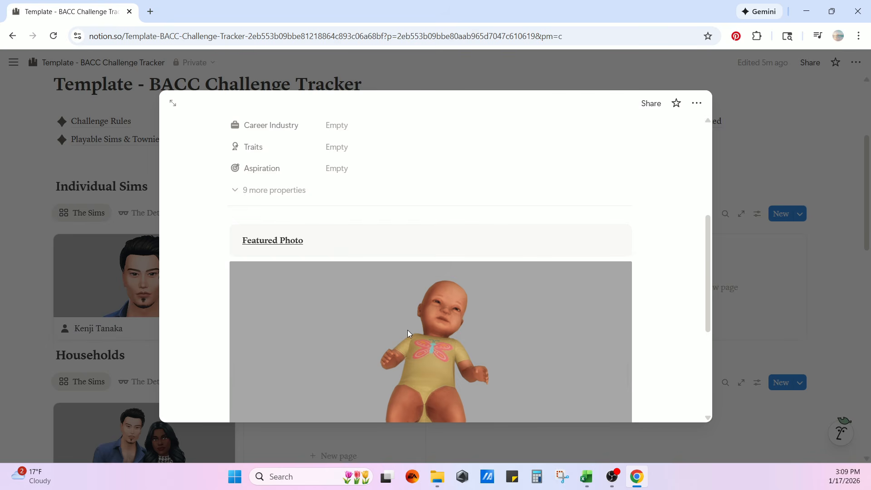
Examine the new Sim's page, from its properties to the Featured Photo, Biography and Notes sections
scroll(476, 353, "up", 2)
scroll(475, 352, "down", 2)
scroll(475, 353, "down", 4)
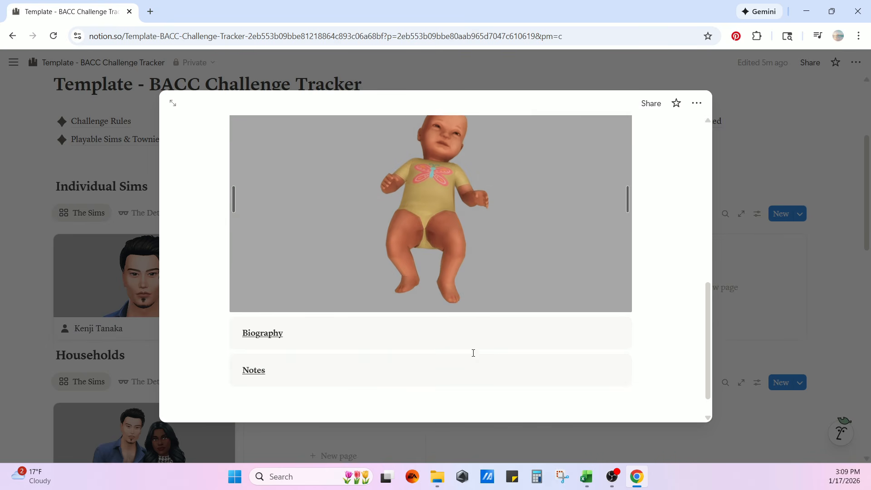
scroll(473, 353, "up", 6)
scroll(474, 353, "up", 3)
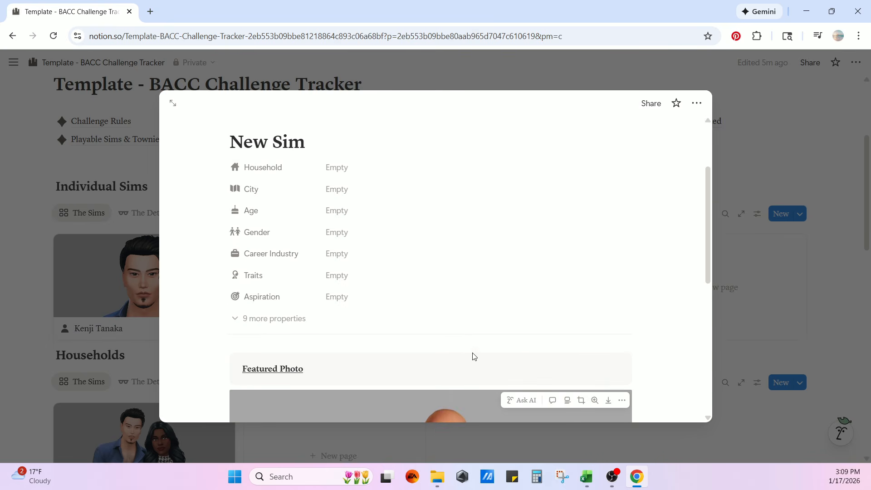
scroll(473, 356, "down", 8)
left_click(273, 378)
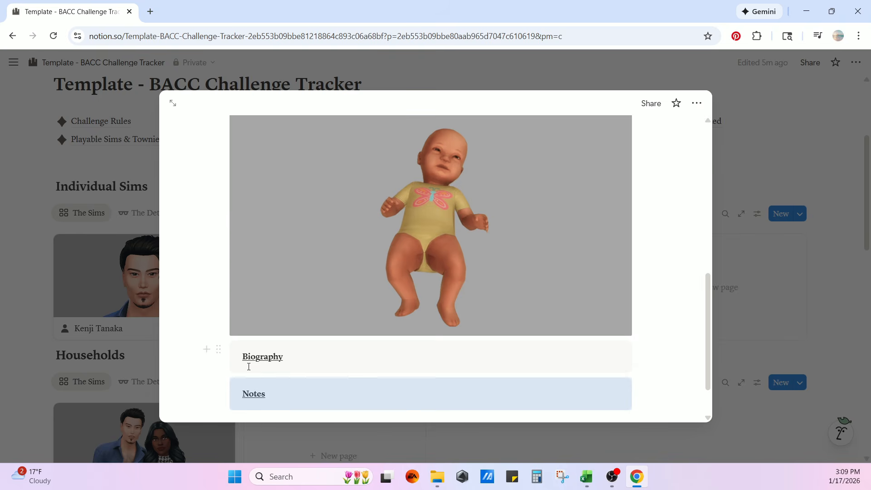
left_click(274, 373)
scroll(421, 308, "up", 5)
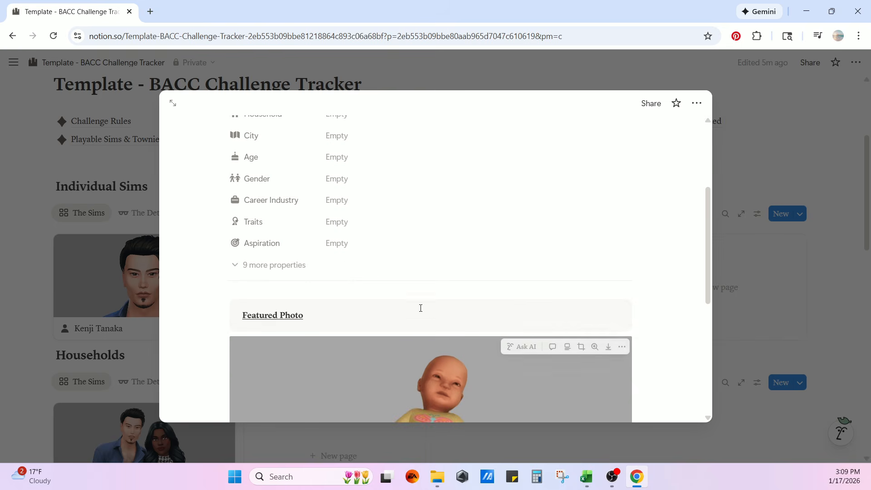
scroll(391, 299, "up", 3)
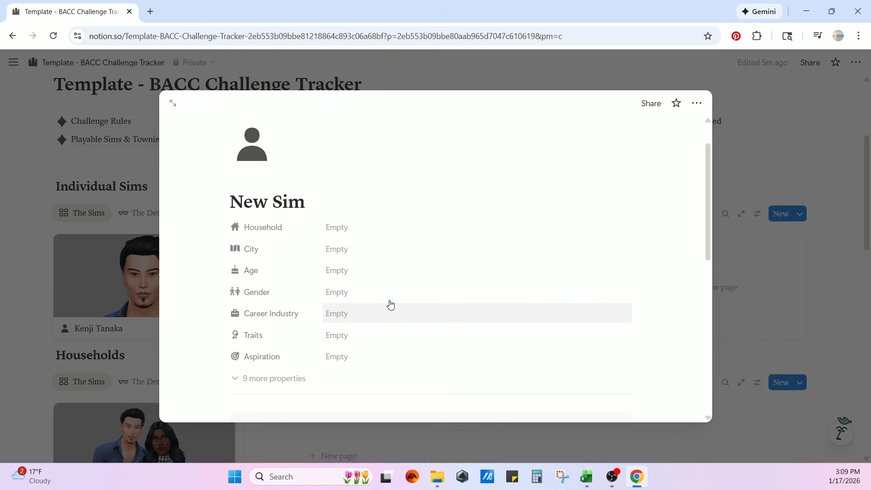
Link the new Sim to the existing household through the Household property and return to the tracker page
left_click(333, 234)
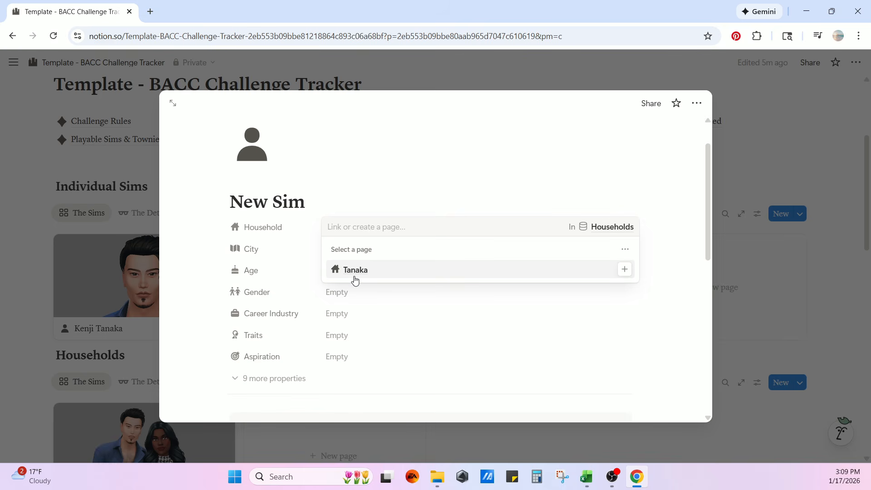
left_click(356, 275)
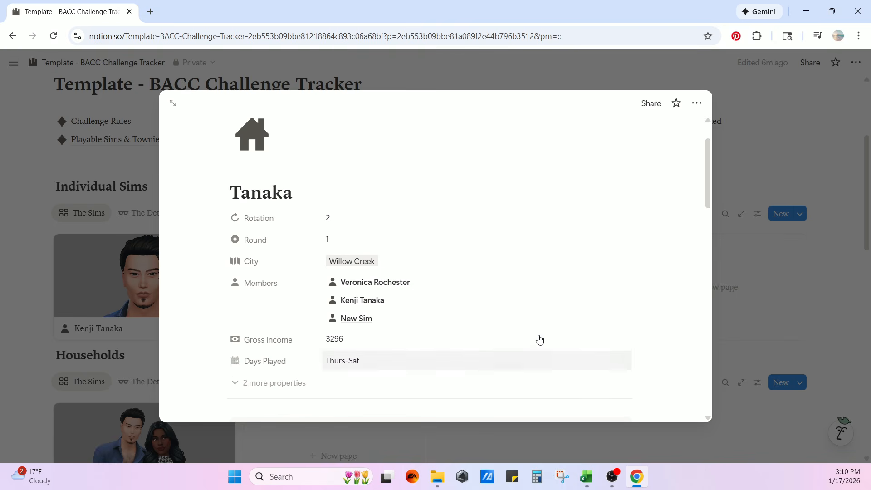
left_click(775, 171)
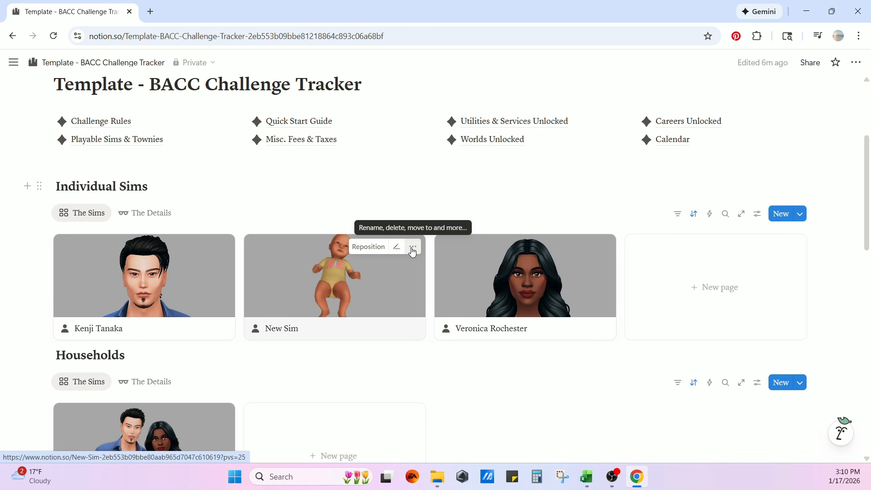
Reposition the cover photo on the New Sim card so that the baby's whole head fits in the frame
left_click(368, 248)
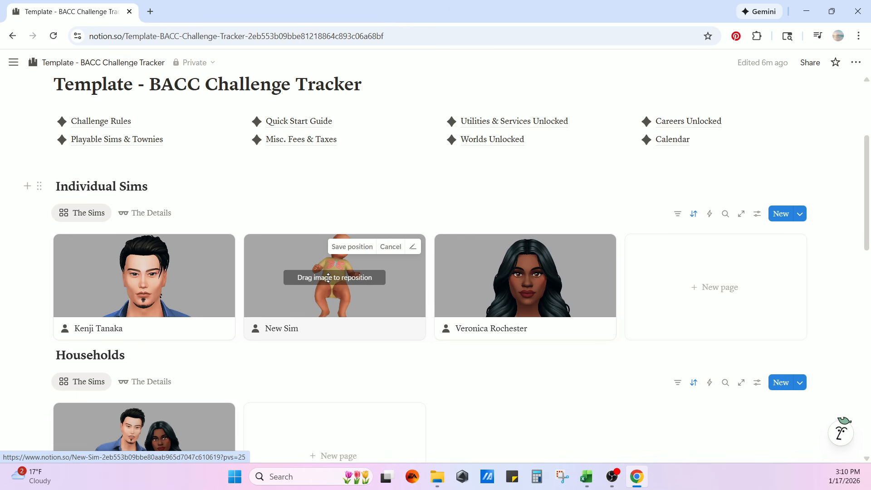
left_click_drag(328, 278, 325, 330)
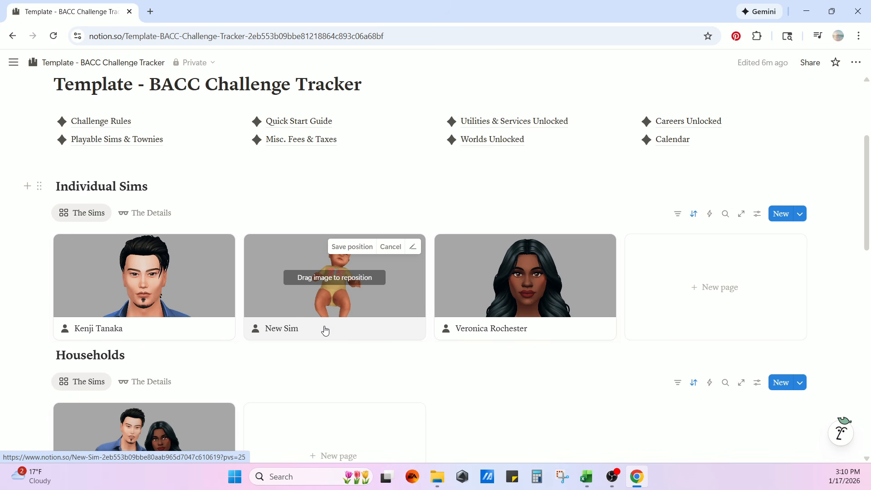
left_click(367, 390)
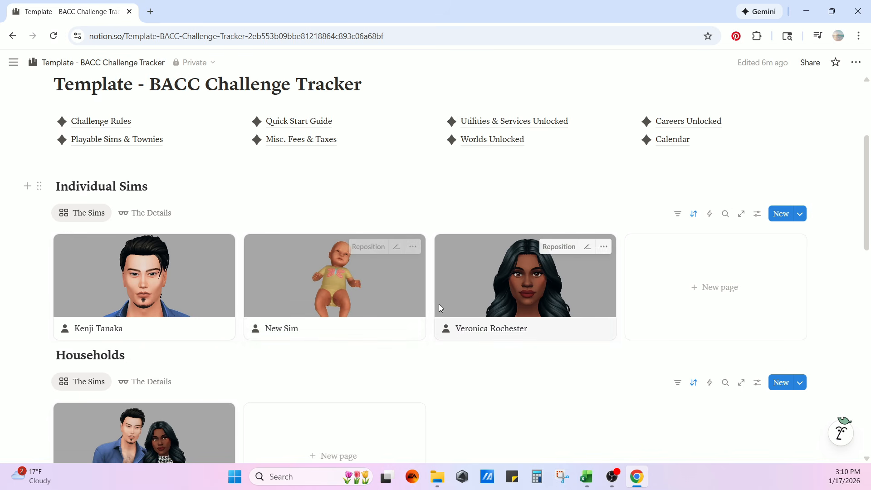
Open the New Sim page and replace its title with the baby Sim's full name
left_click(339, 293)
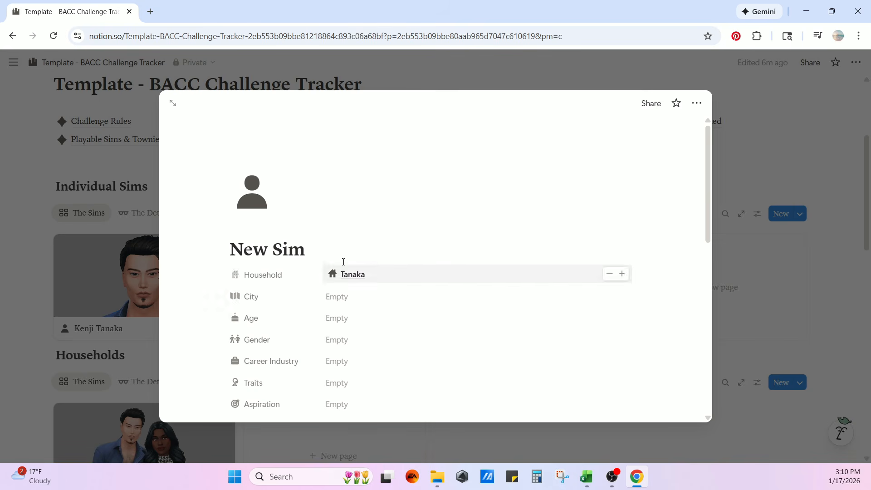
left_click_drag(305, 249, 192, 242)
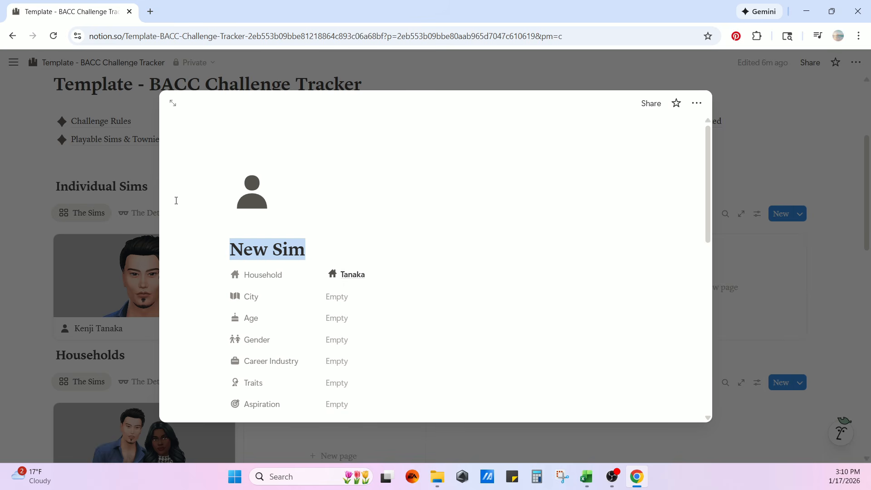
type("Amelia Tanaka")
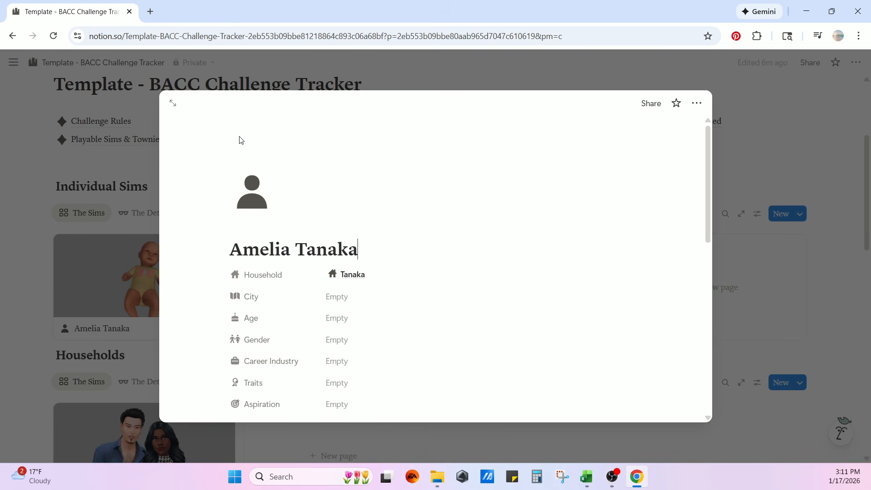
Set the baby Sim's City to Willow Creek, Age to Newborn and Gender to Female
left_click(335, 297)
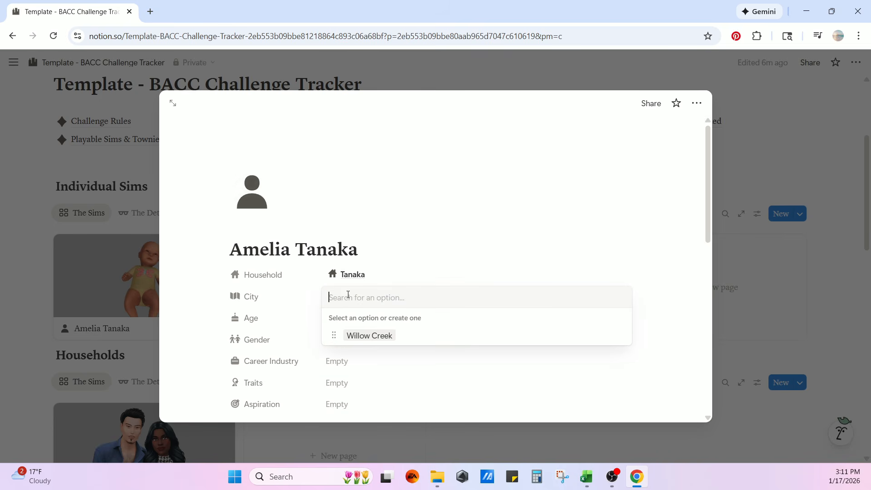
left_click(363, 335)
scroll(379, 279, "down", 1)
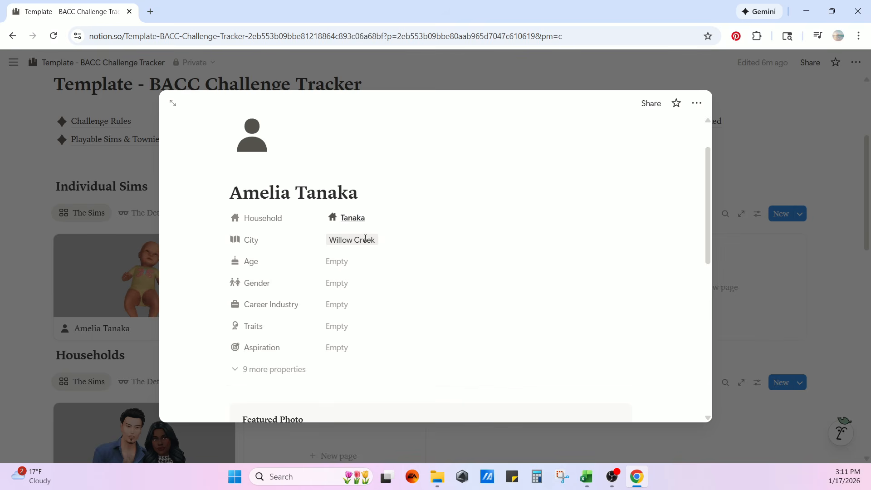
left_click(345, 261)
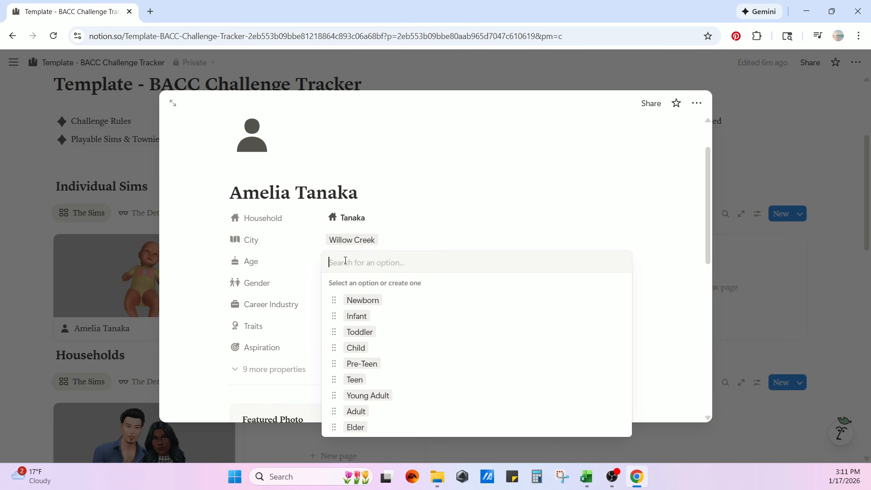
left_click(368, 301)
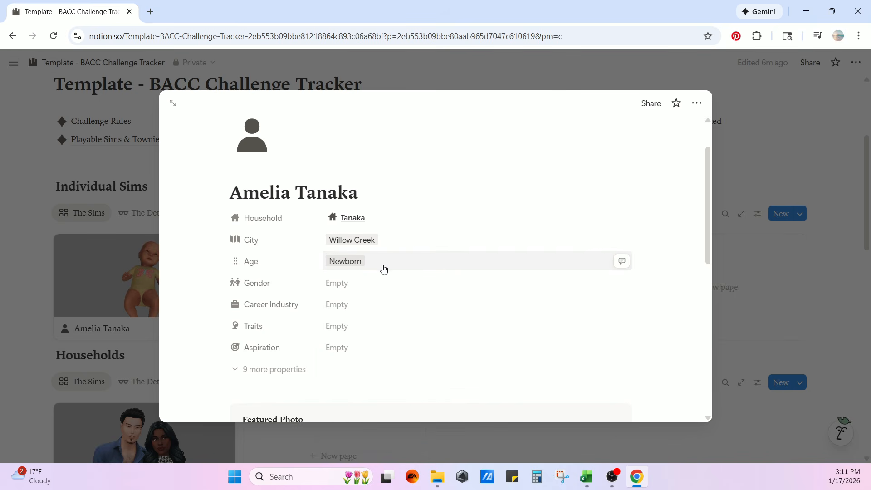
left_click(342, 285)
left_click(360, 341)
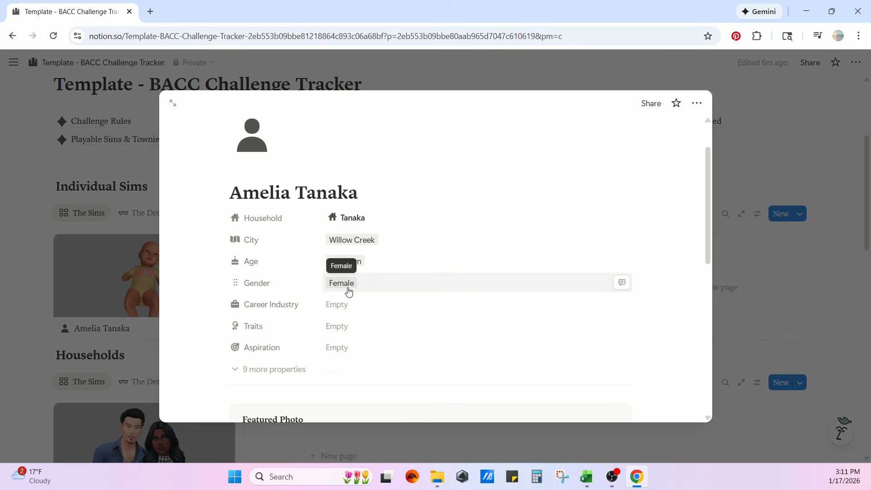
Expand the baby Sim's hidden properties and look through the full list, from Role to Fave Color(s)/Style
scroll(363, 263, "down", 1)
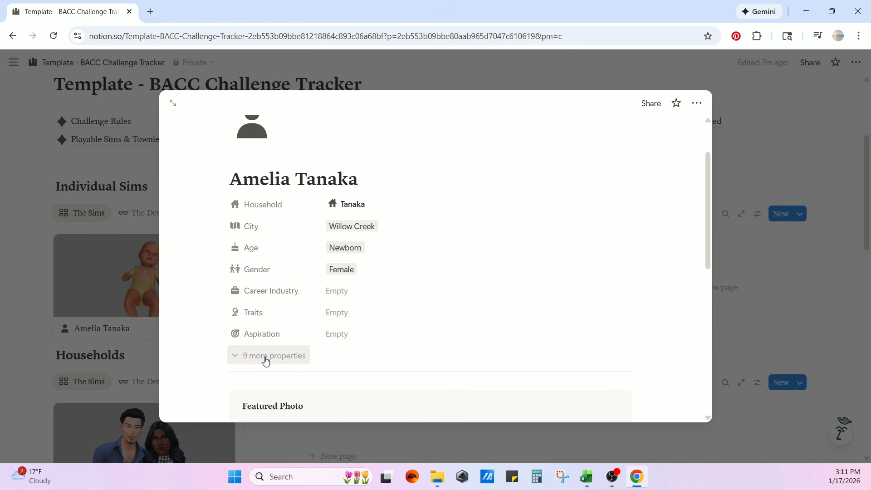
left_click(266, 357)
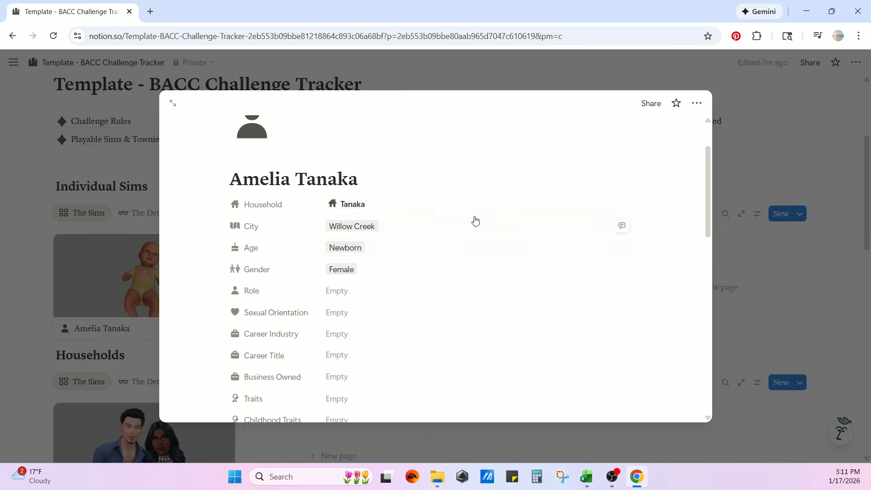
scroll(394, 397, "down", 1)
scroll(393, 397, "down", 3)
scroll(294, 398, "up", 5)
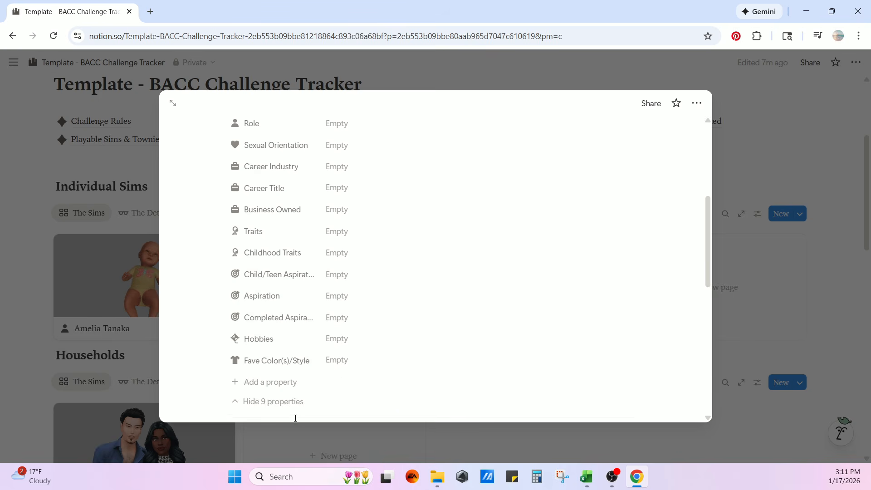
Set the baby Sim's Role to Generation 2, review the rest of the page through Notes, and close it
left_click(374, 299)
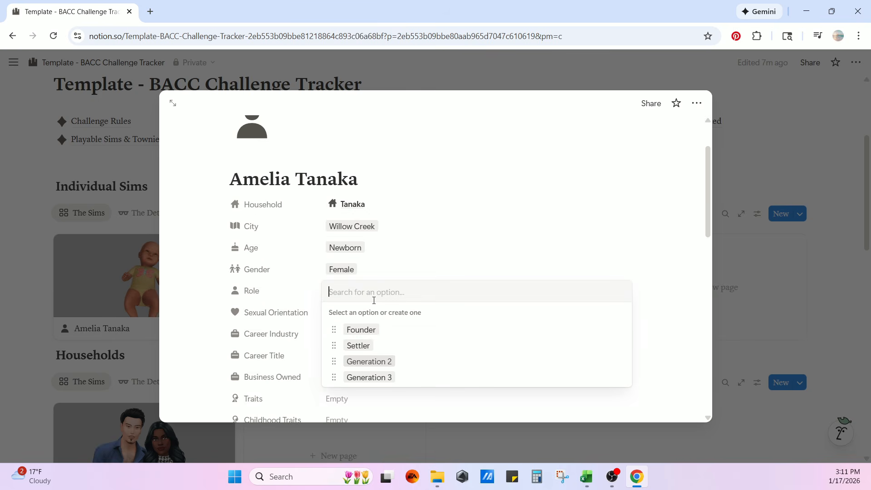
left_click(368, 361)
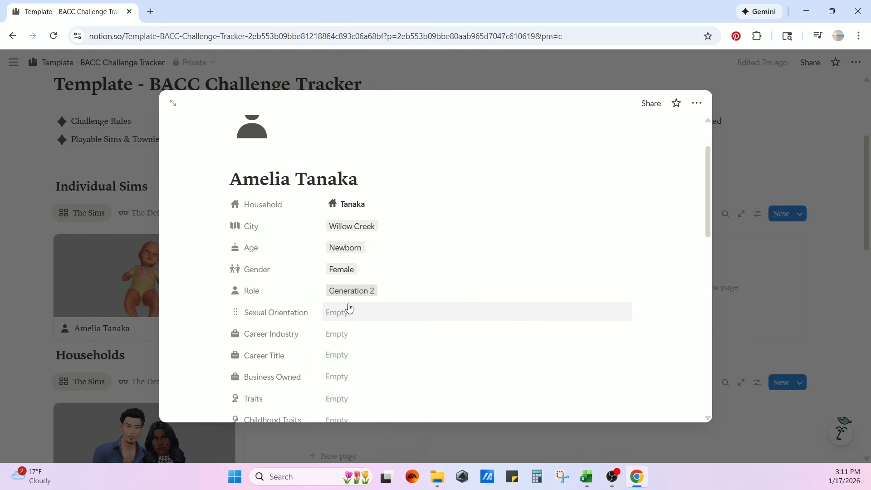
scroll(350, 309, "down", 1)
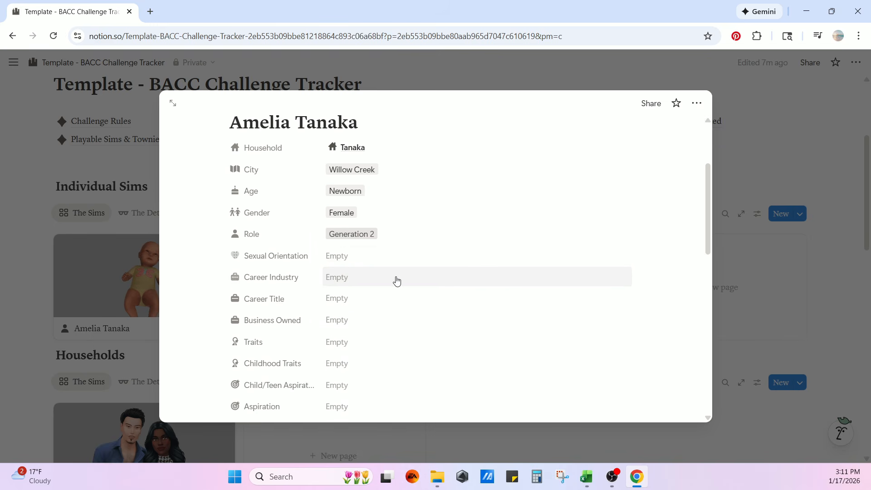
scroll(397, 286, "down", 1)
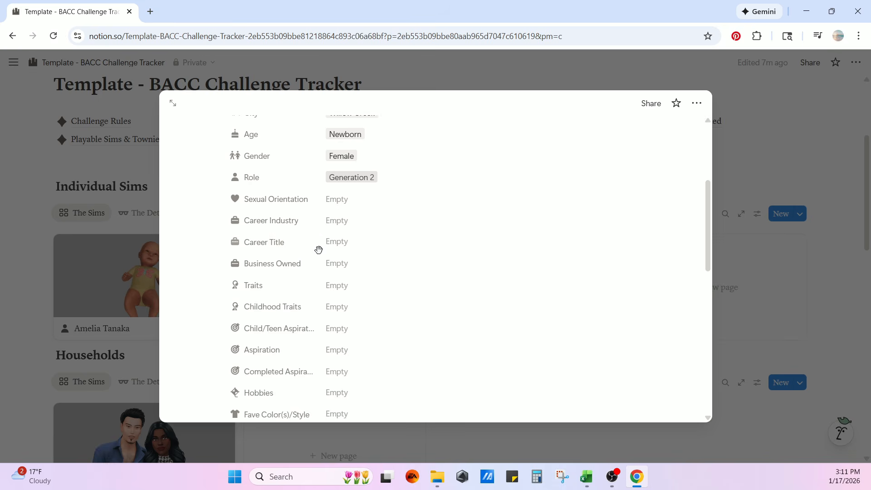
scroll(384, 289, "down", 1)
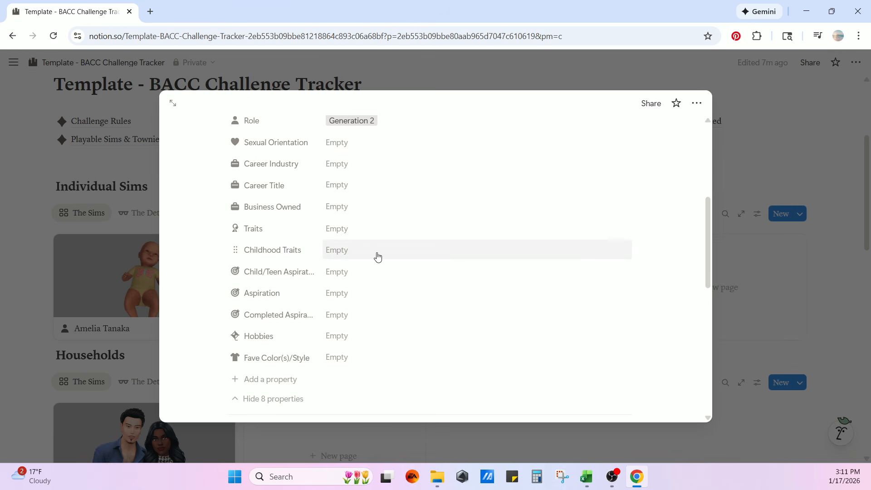
scroll(377, 256, "down", 2)
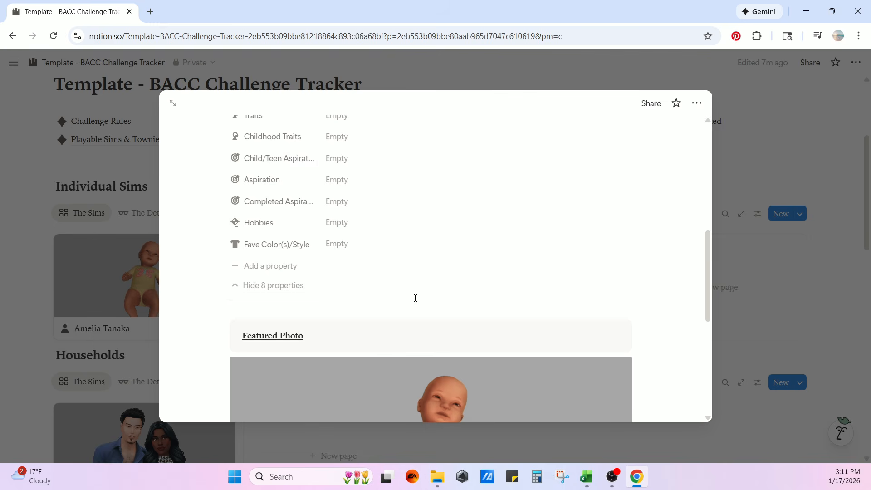
scroll(402, 325, "down", 5)
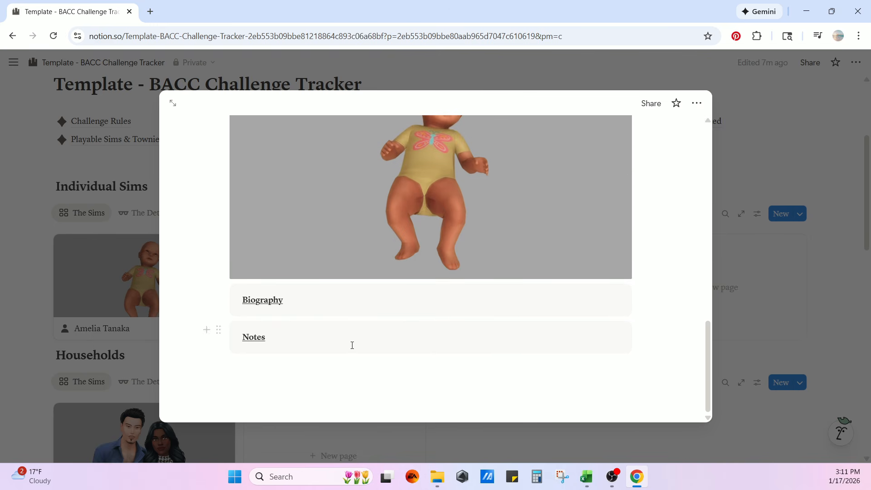
scroll(353, 345, "up", 10)
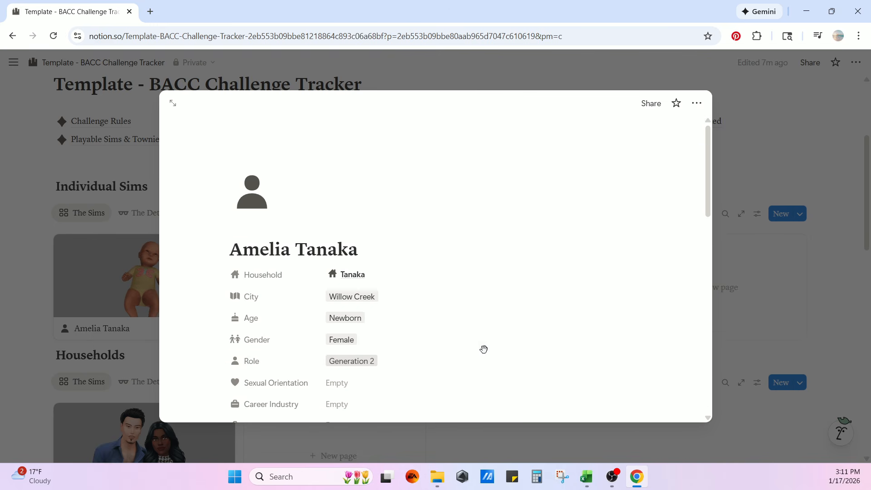
left_click(781, 178)
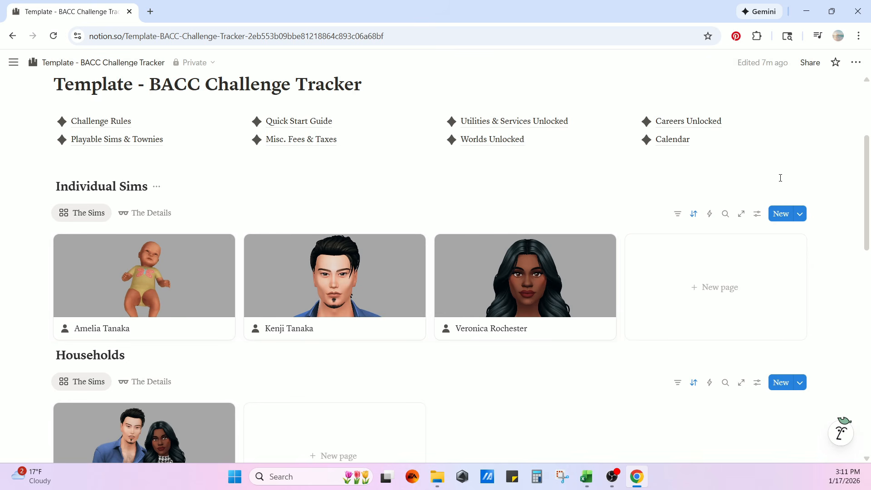
Create another page in the Individual Sims gallery and replace its title with the new Sim's full name
scroll(154, 299, "up", 2)
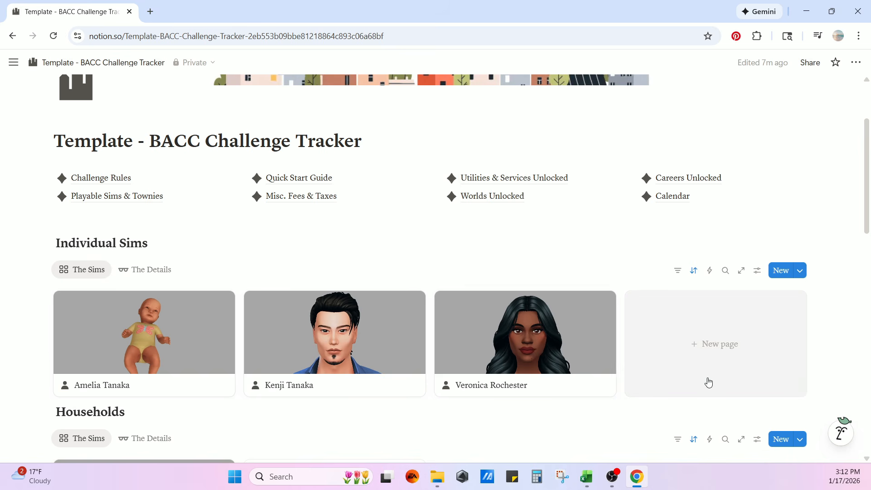
left_click(715, 351)
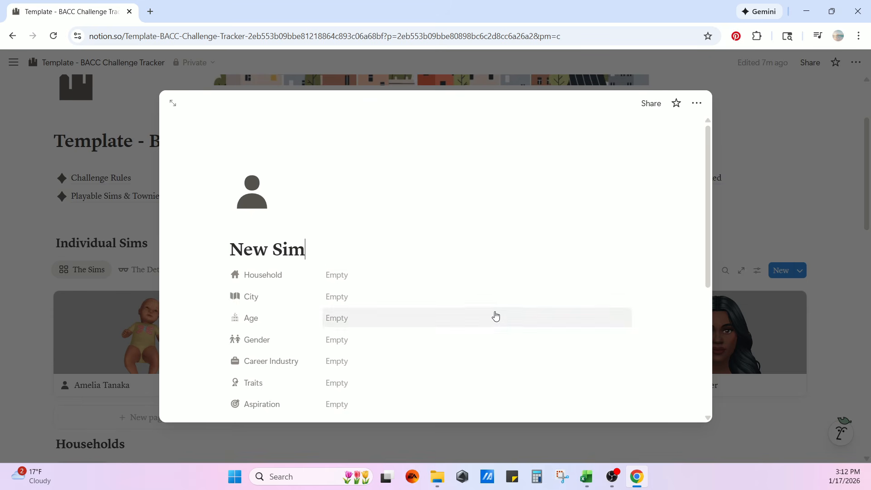
scroll(497, 318, "down", 3)
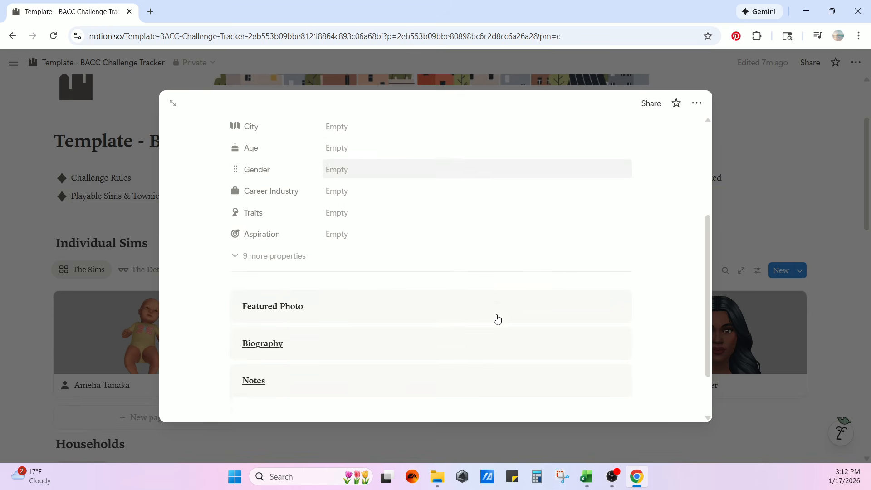
scroll(498, 319, "up", 2)
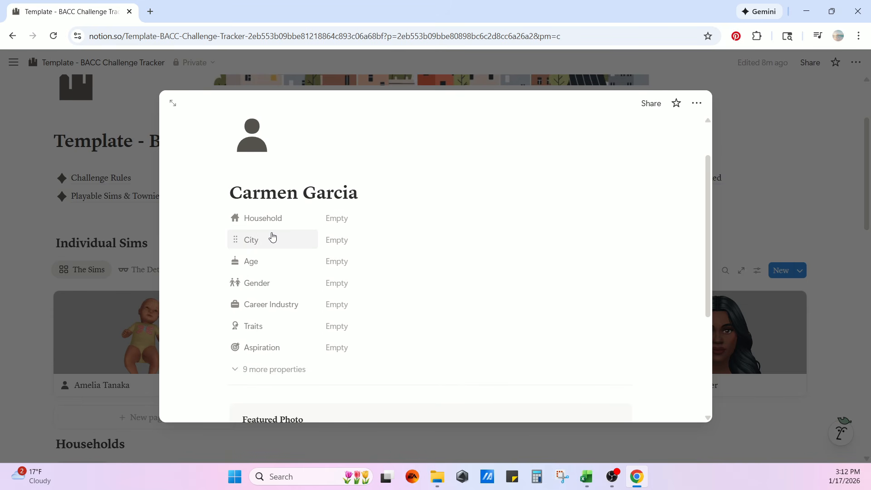
Insert an image block under the Featured Photo heading and upload the new Sim's portrait into it
scroll(423, 272, "down", 4)
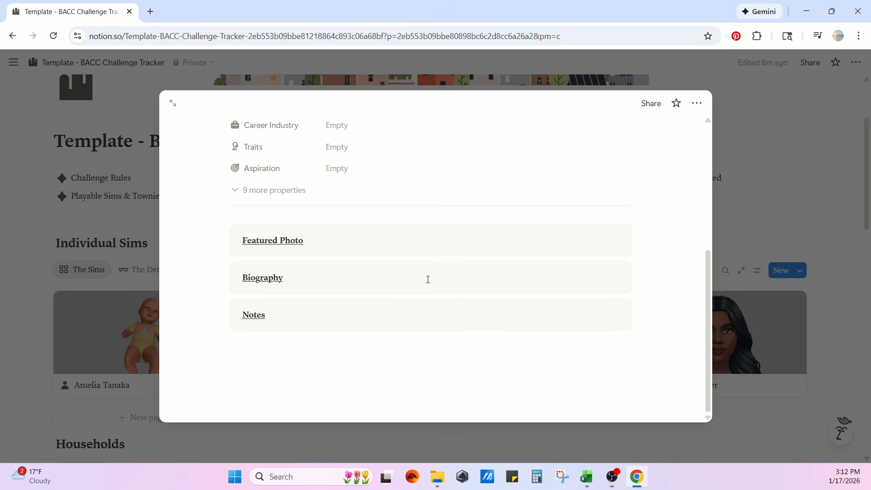
left_click(248, 257)
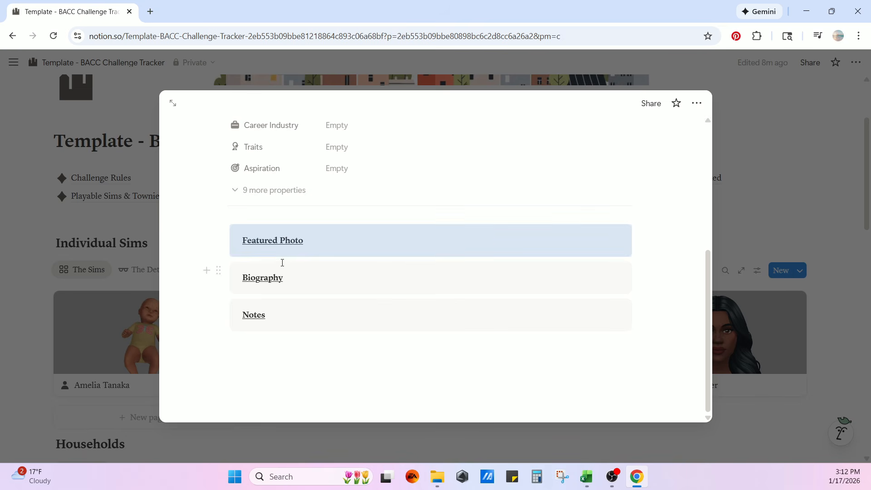
key("Return")
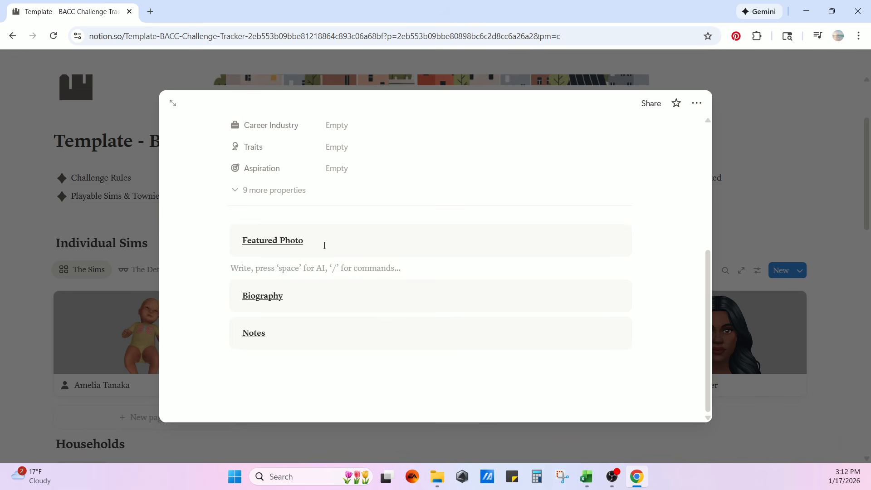
type("/ima")
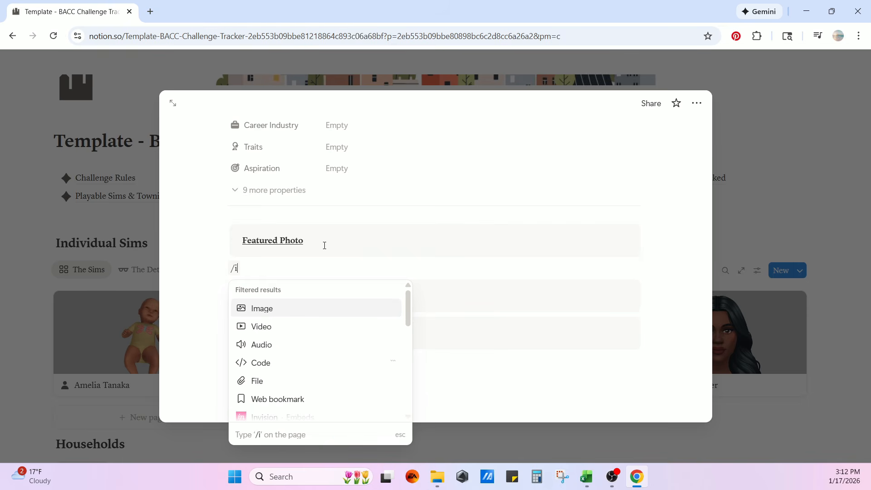
left_click(265, 308)
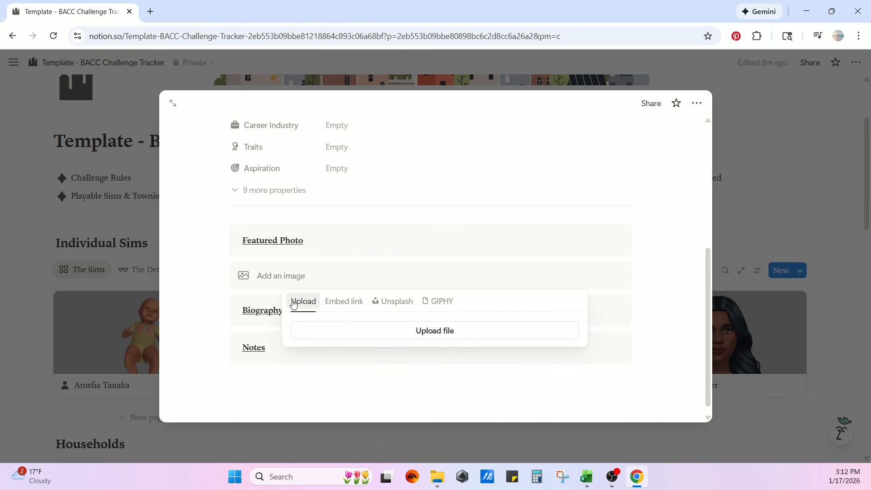
left_click(396, 337)
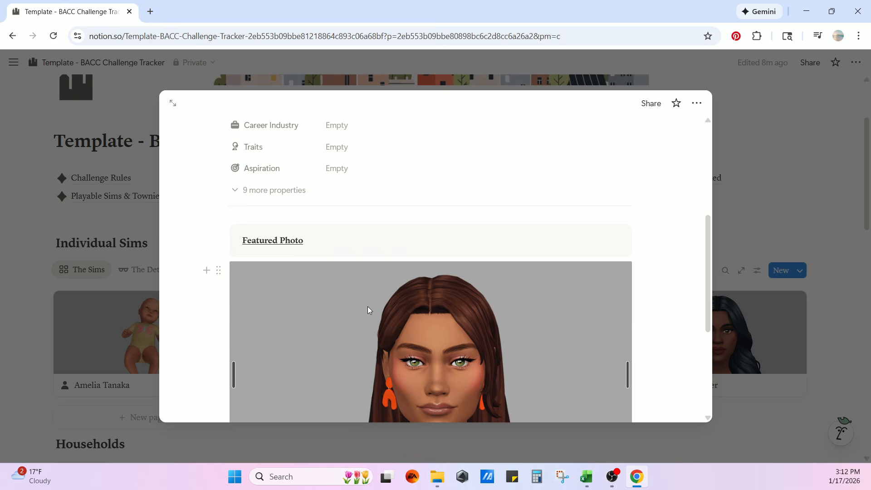
Expand the new Sim's hidden properties and open the Household choices without selecting one
scroll(407, 326, "up", 4)
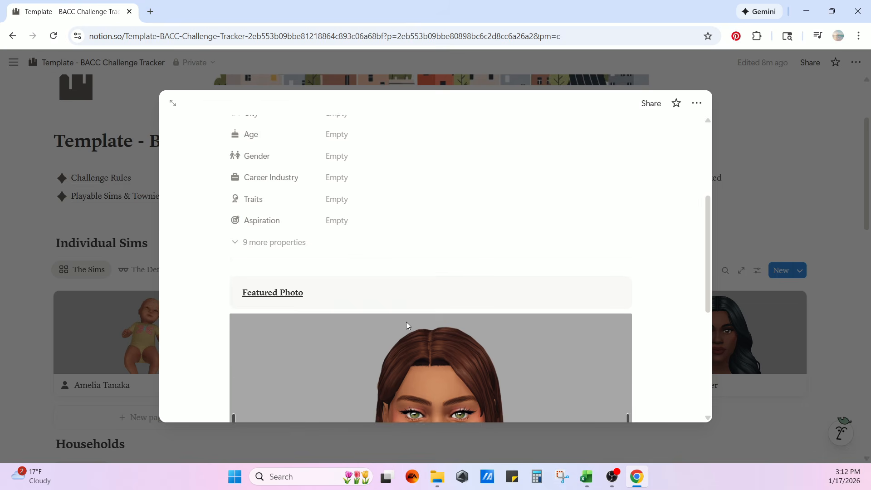
left_click(263, 360)
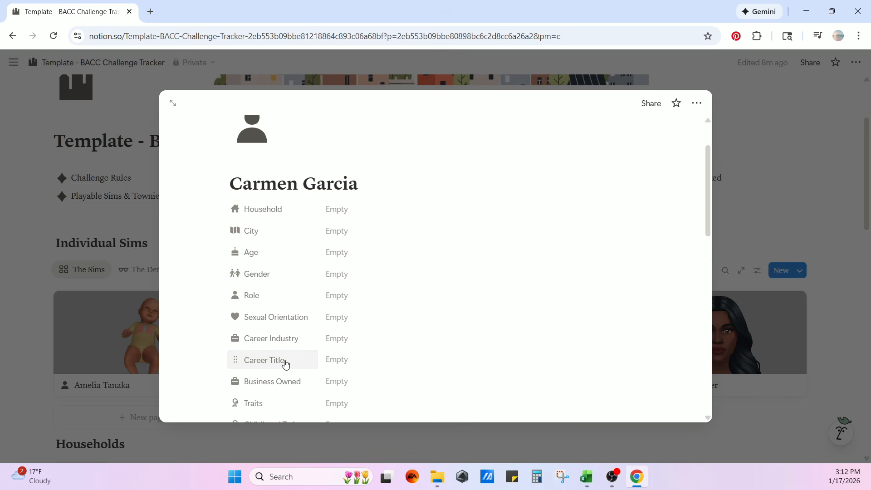
left_click(332, 209)
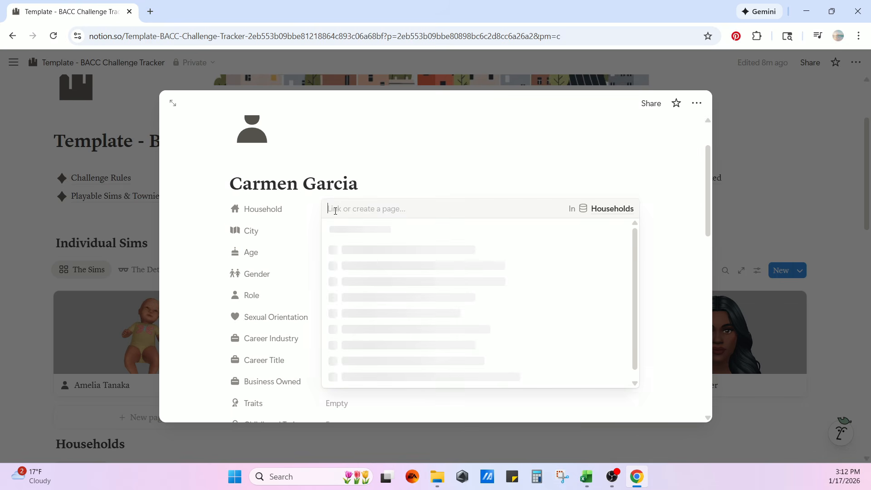
left_click(539, 182)
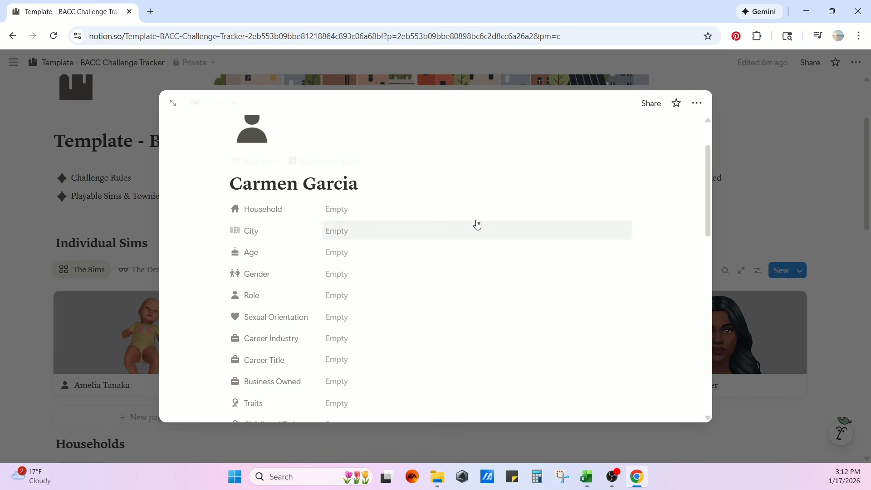
Set the new Sim's City to Willow Creek and Age to Young Adult
left_click(344, 233)
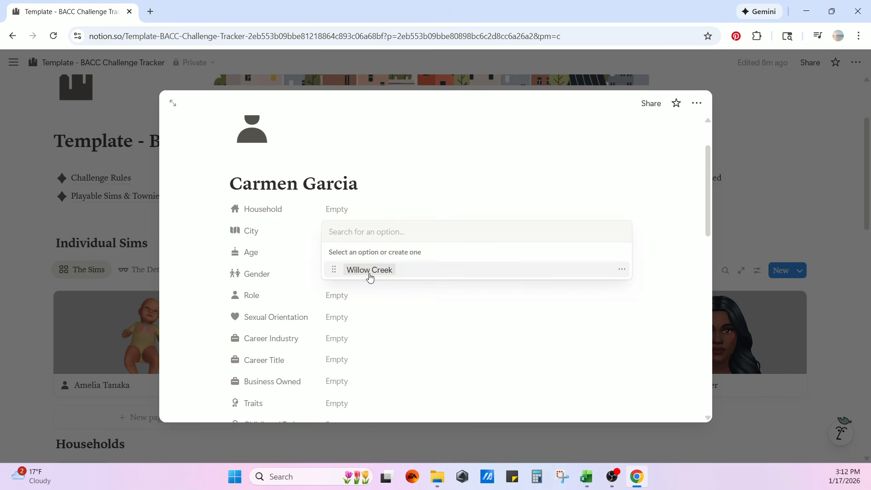
left_click(369, 272)
left_click(341, 253)
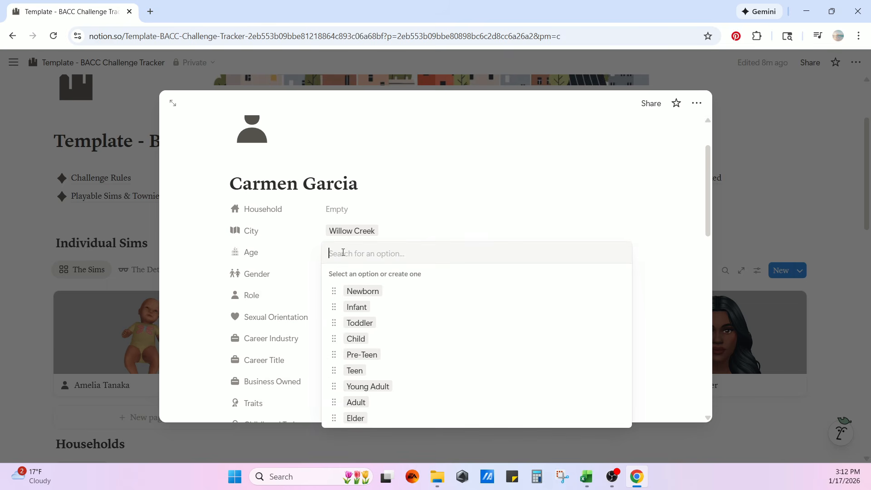
left_click(368, 386)
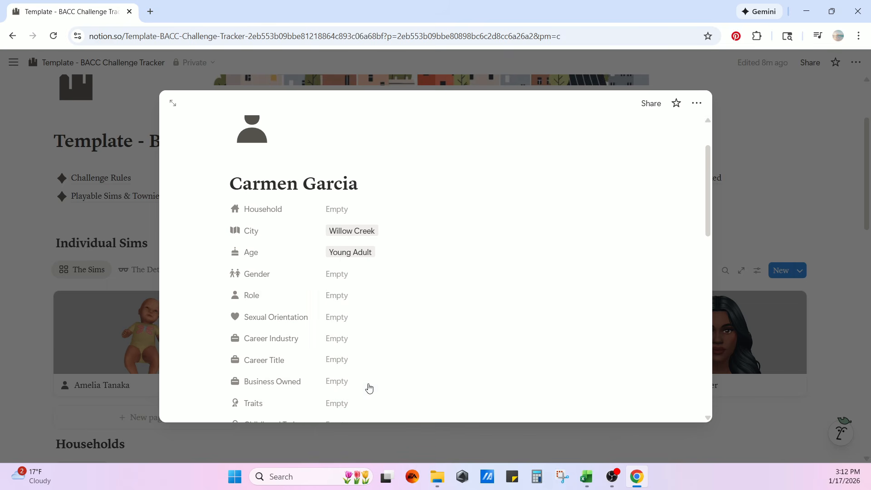
Set the new Sim's Gender to Female and Role to Founder
scroll(385, 274, "down", 1)
left_click(336, 219)
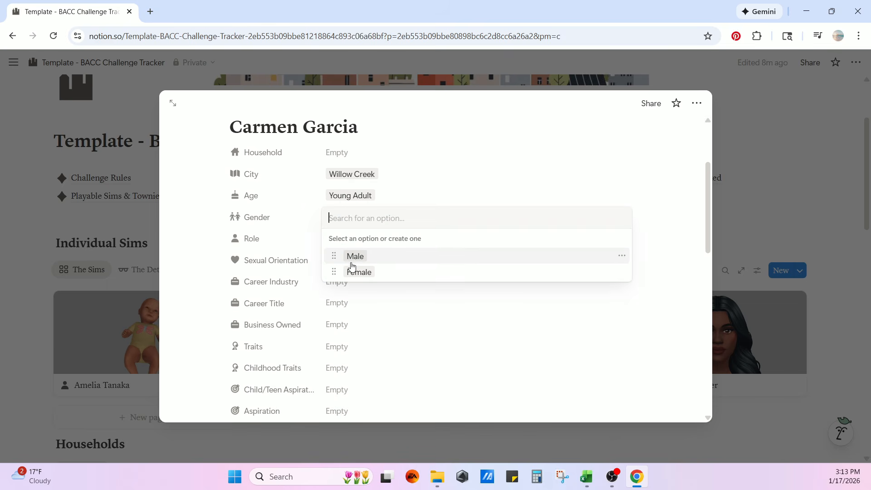
left_click(352, 270)
left_click(344, 238)
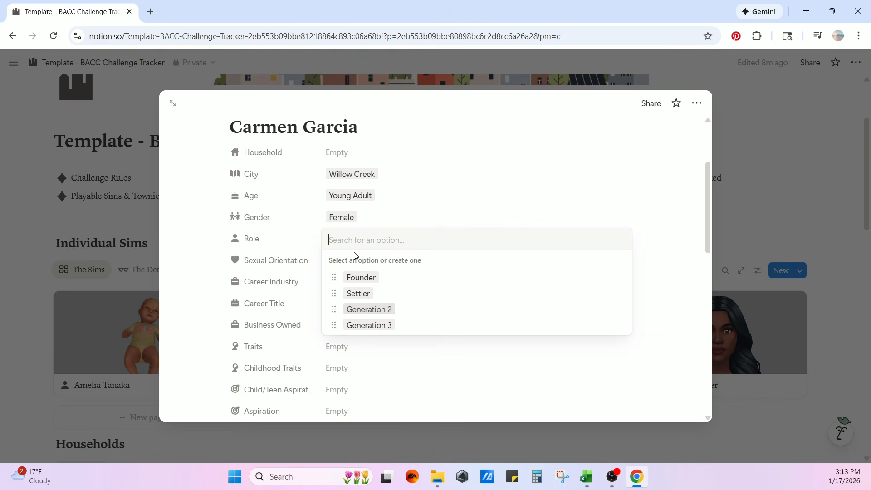
left_click(360, 278)
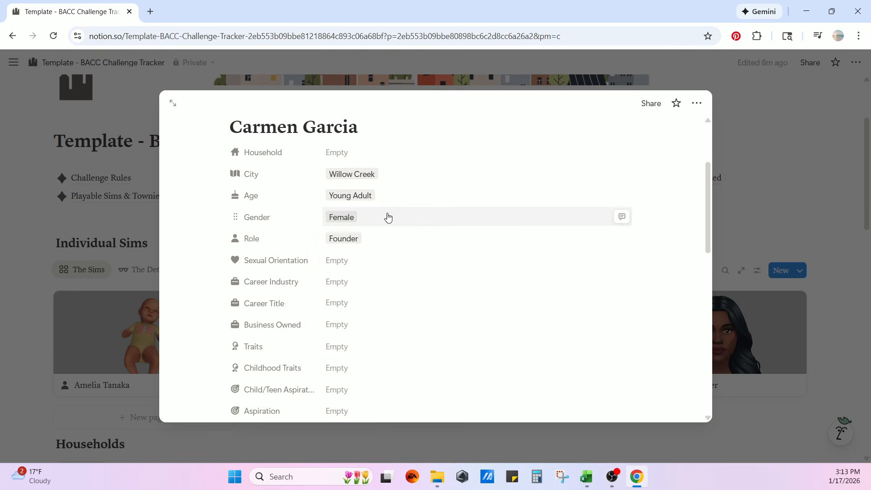
Set the new Sim's Sexual Orientation to Straight and enter Small Business Owner as the Career Title
scroll(341, 263, "down", 1)
left_click(342, 205)
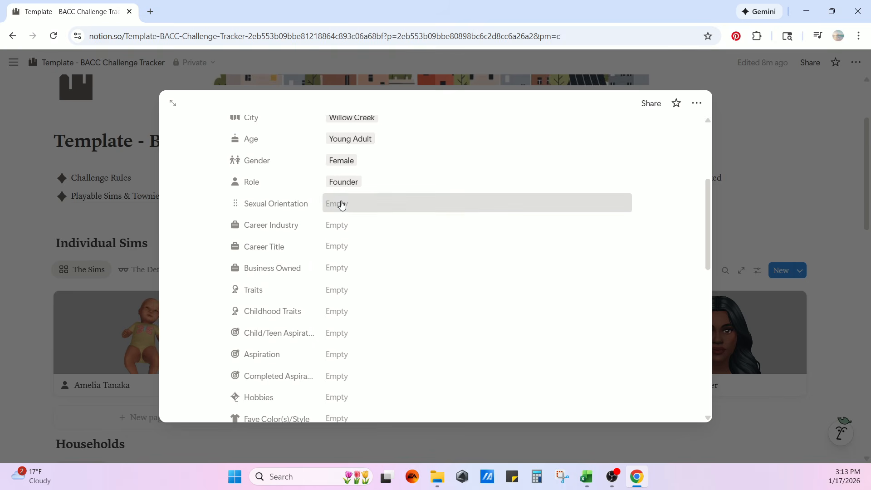
left_click(368, 291)
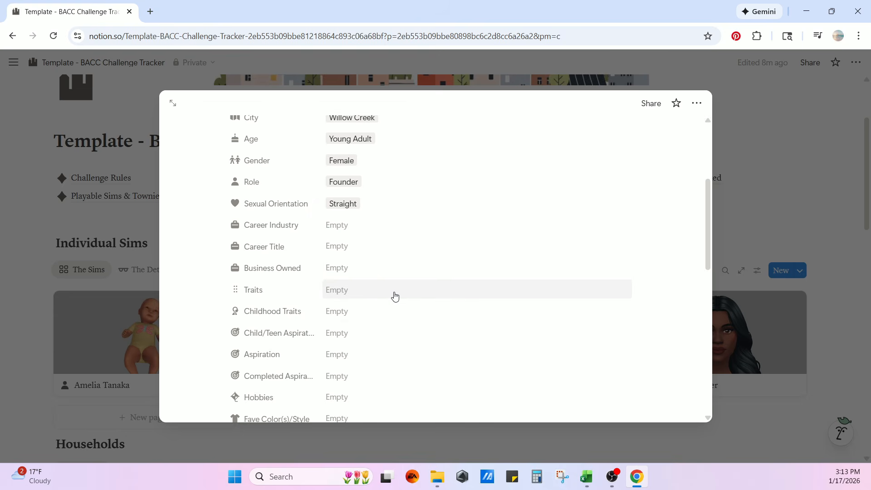
scroll(329, 229, "down", 1)
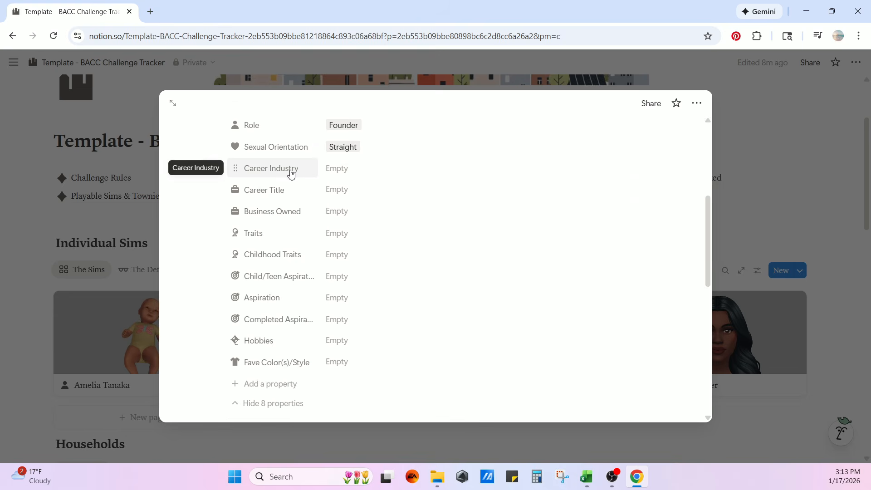
left_click(342, 190)
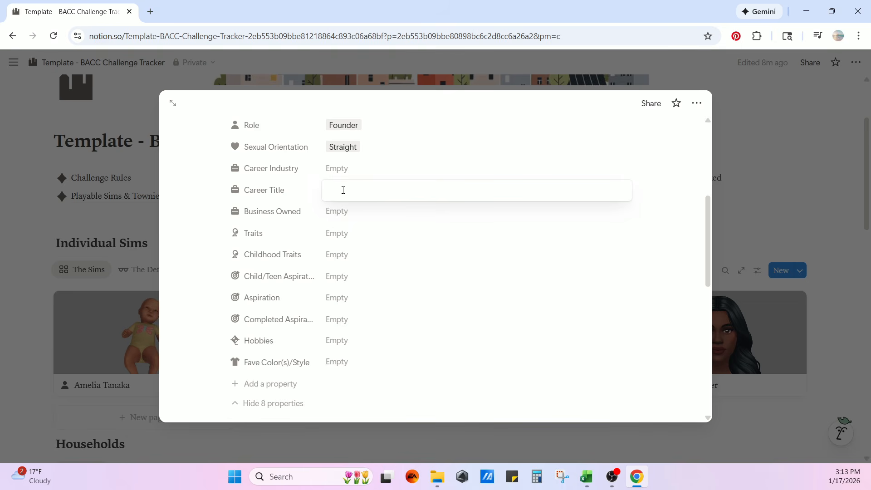
type("Small Business Owner")
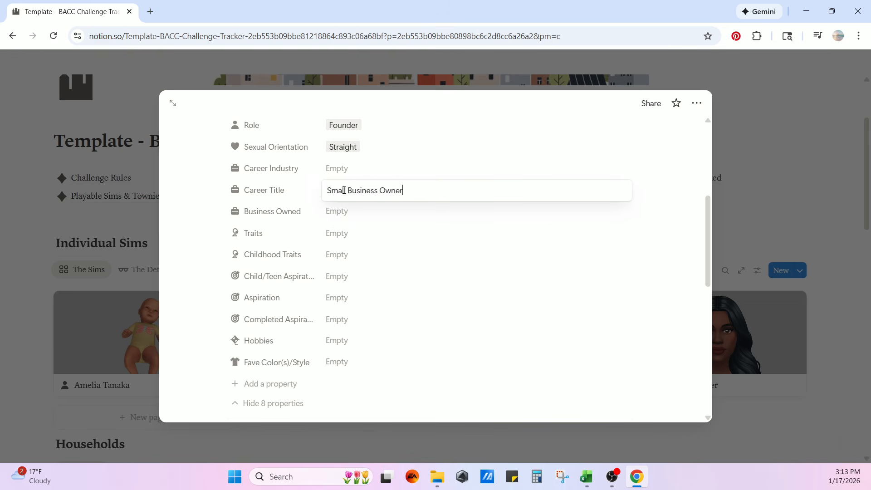
key("Return")
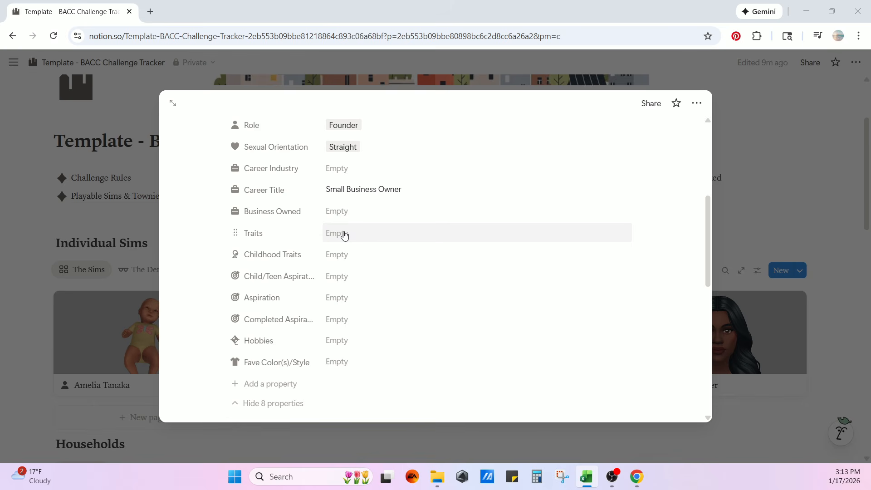
left_click(344, 234)
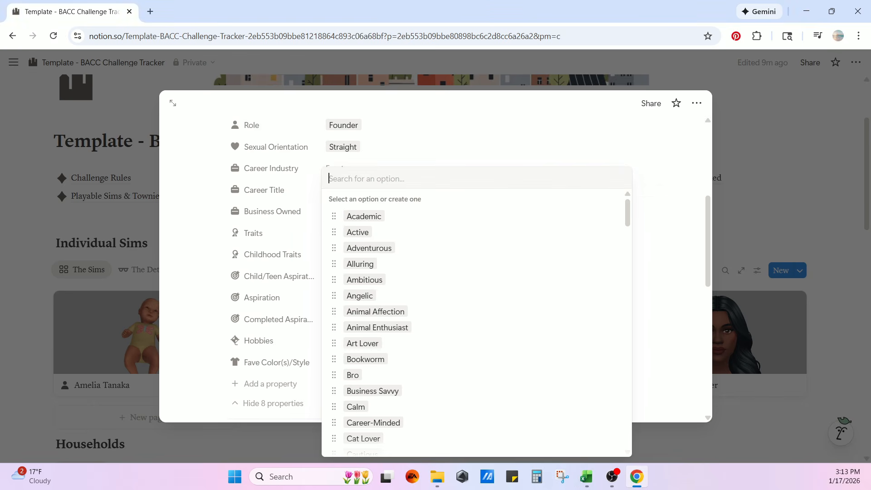
key("alt+Tab")
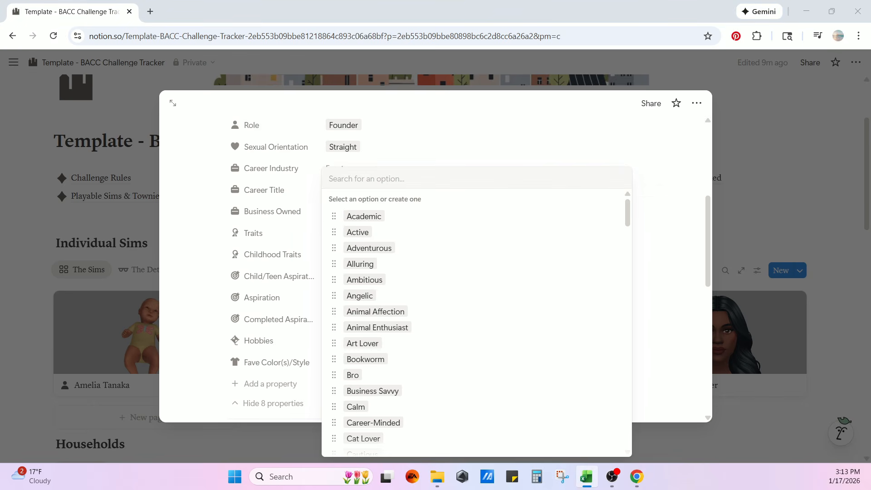
scroll(420, 345, "down", 20)
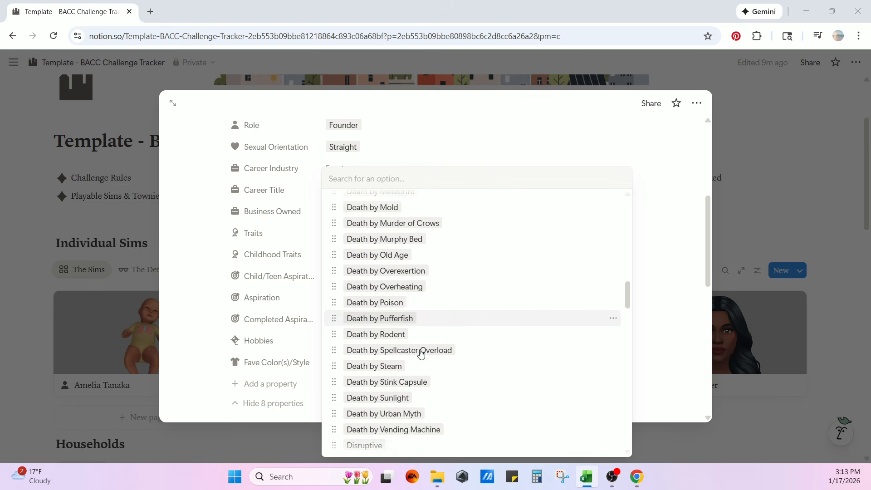
scroll(421, 354, "down", 7)
scroll(422, 354, "down", 5)
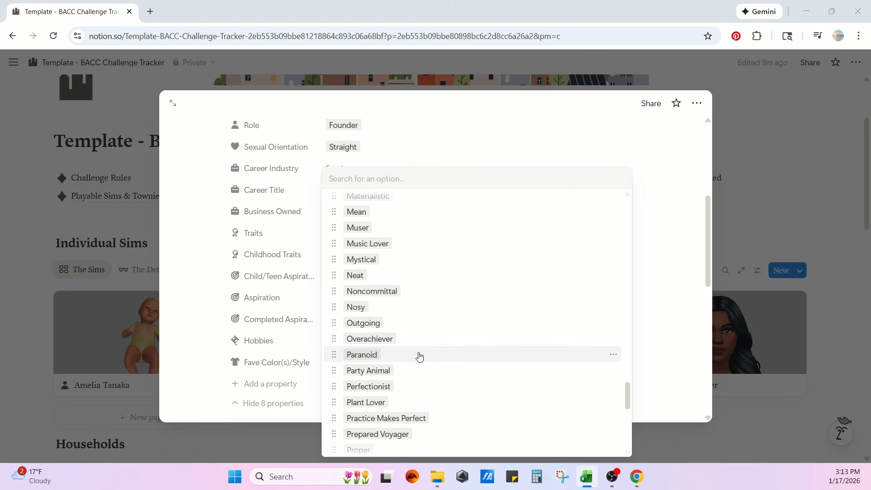
left_click(369, 248)
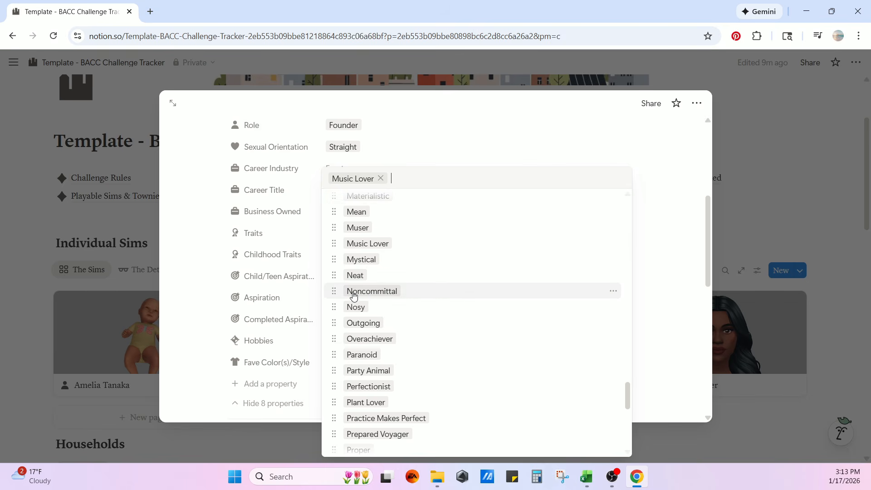
left_click(381, 178)
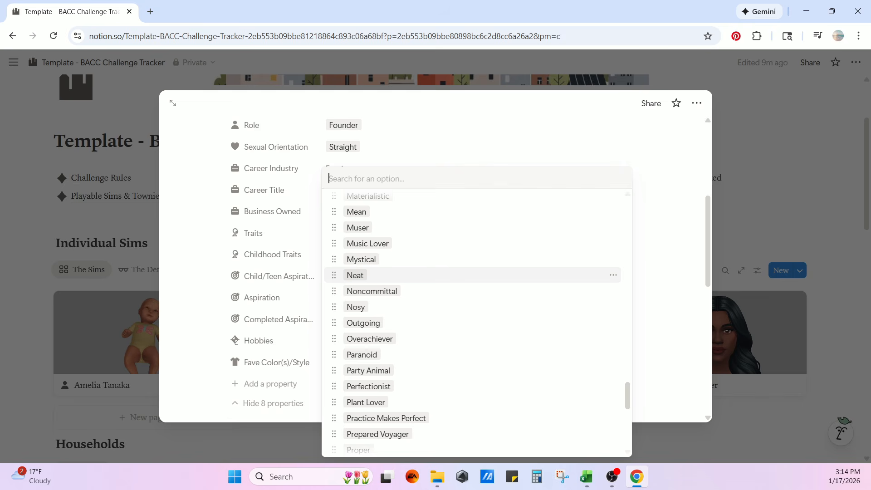
Add Creative and Outgoing to the new Sim's Traits
key("alt+Tab")
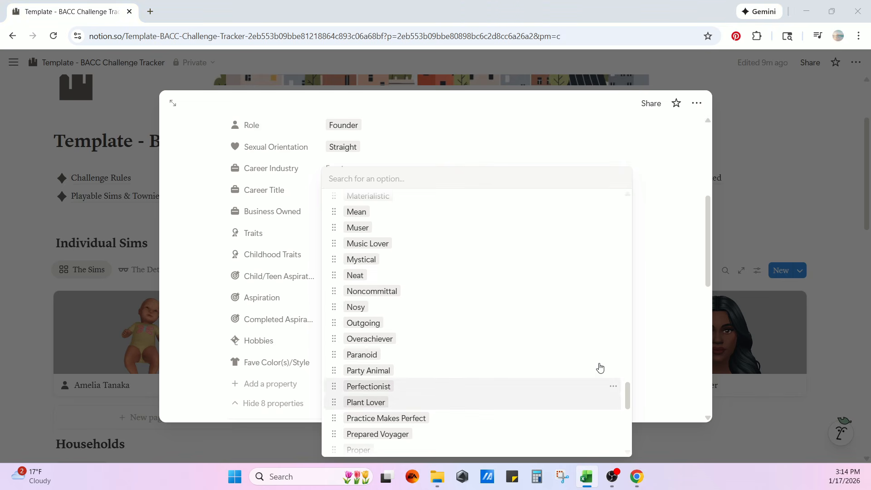
left_click_drag(627, 399, 636, 191)
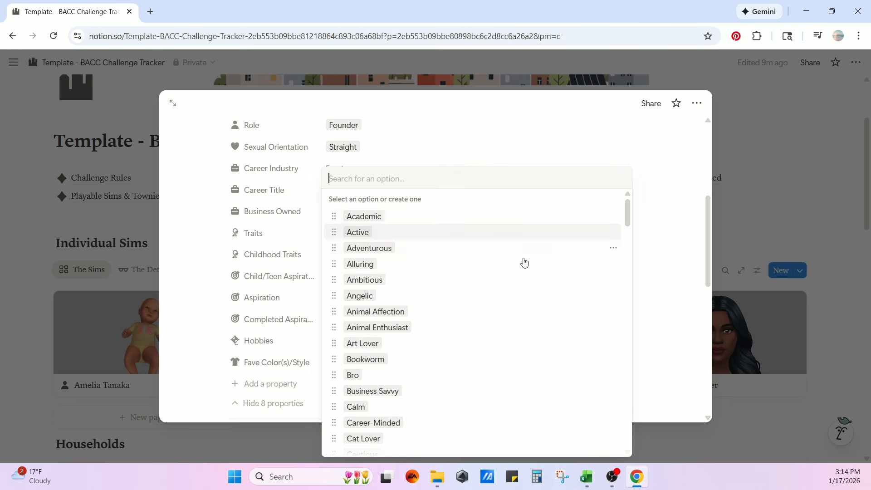
scroll(490, 296, "down", 4)
scroll(425, 308, "down", 4)
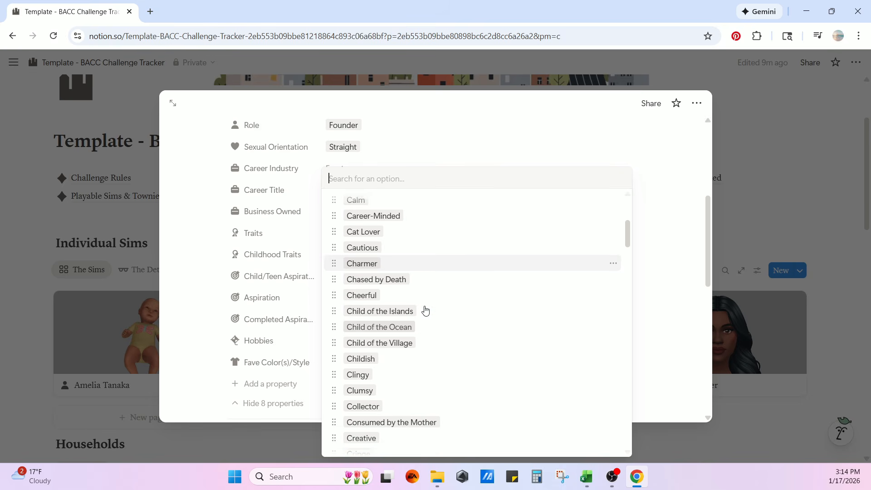
left_click(364, 307)
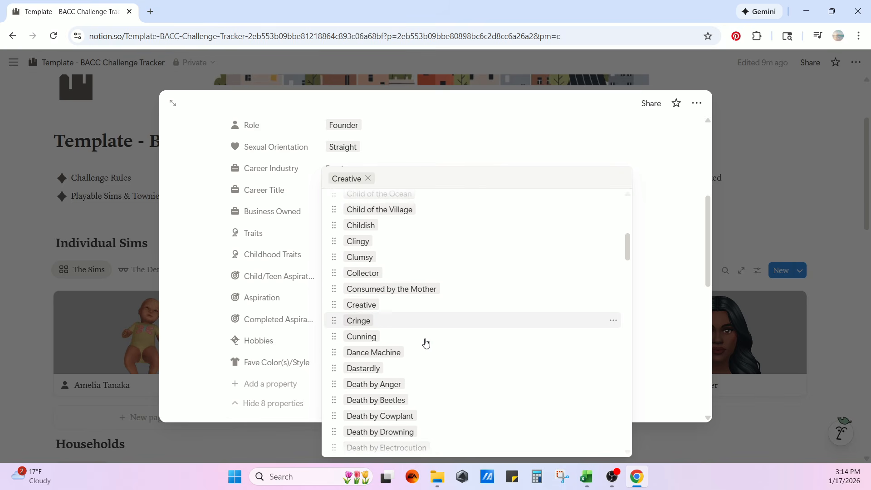
left_click_drag(628, 237, 627, 399)
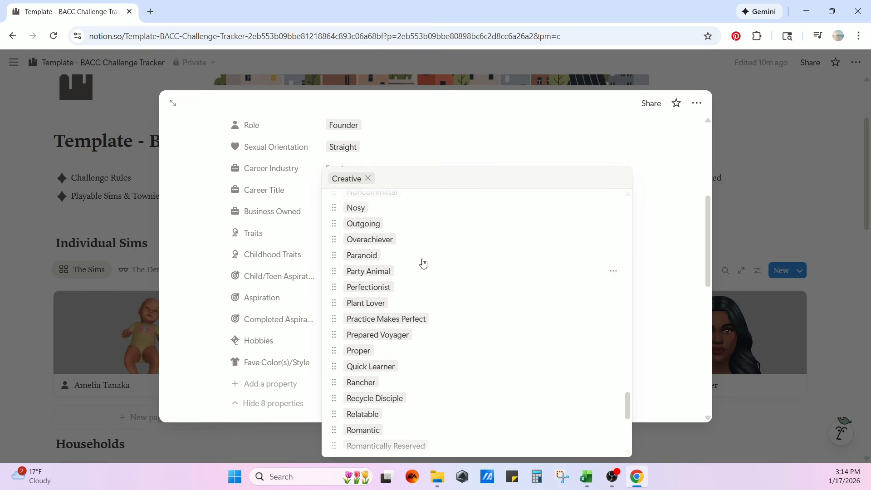
left_click(358, 226)
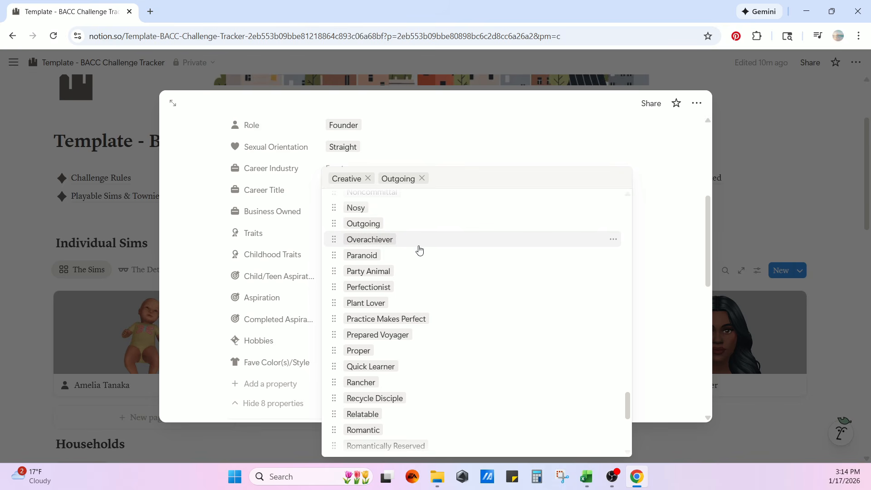
Add Cheerful and Romantic to the new Sim's Traits alongside the traits already chosen
left_click_drag(629, 408, 654, 195)
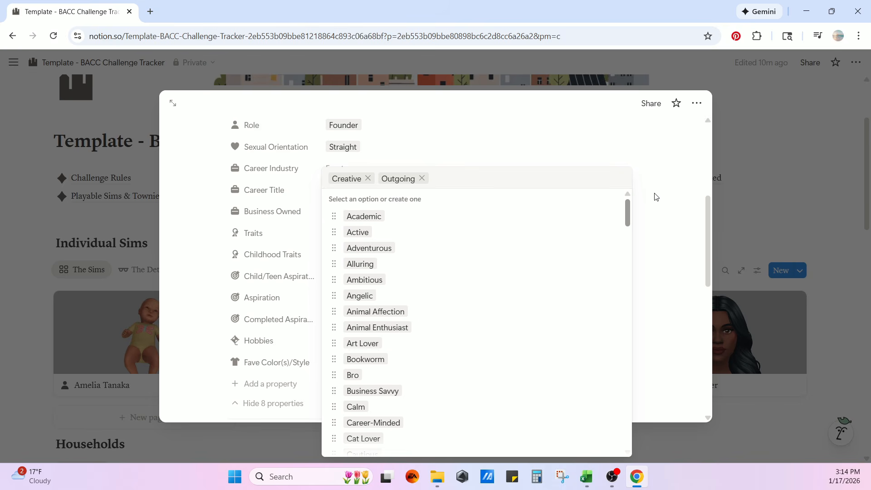
scroll(468, 344, "down", 5)
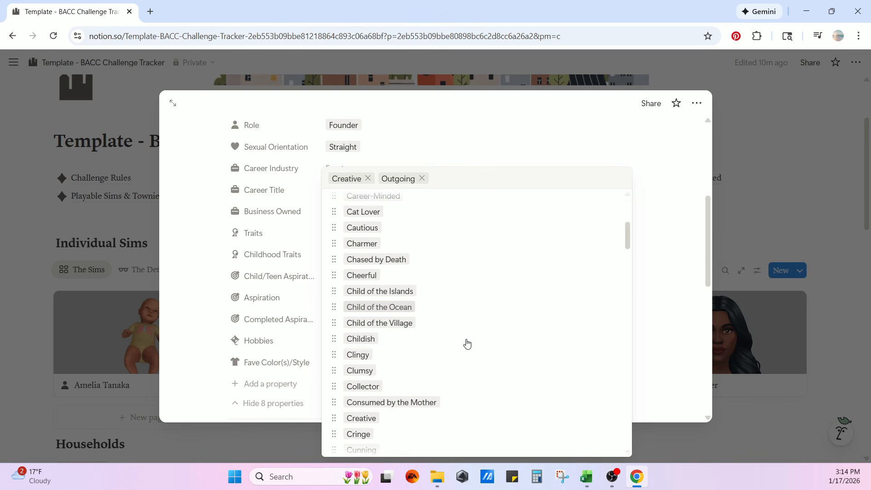
left_click(362, 277)
left_click_drag(629, 235, 672, 208)
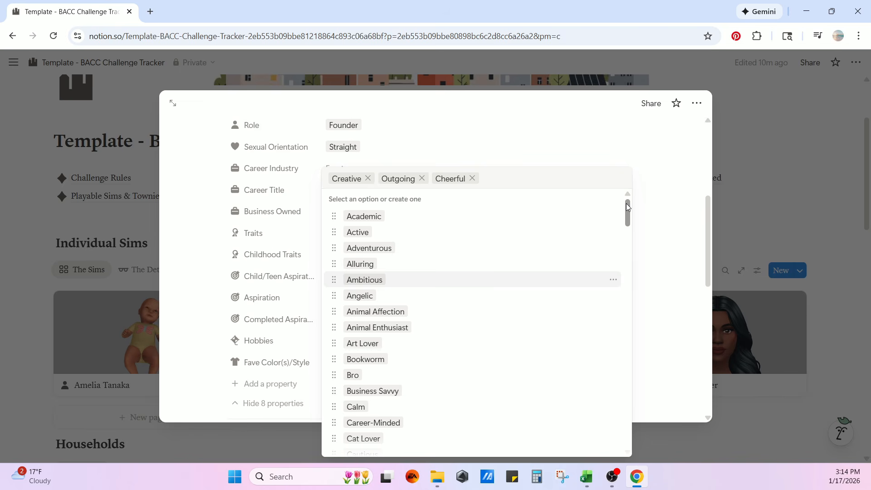
left_click_drag(628, 204, 630, 238)
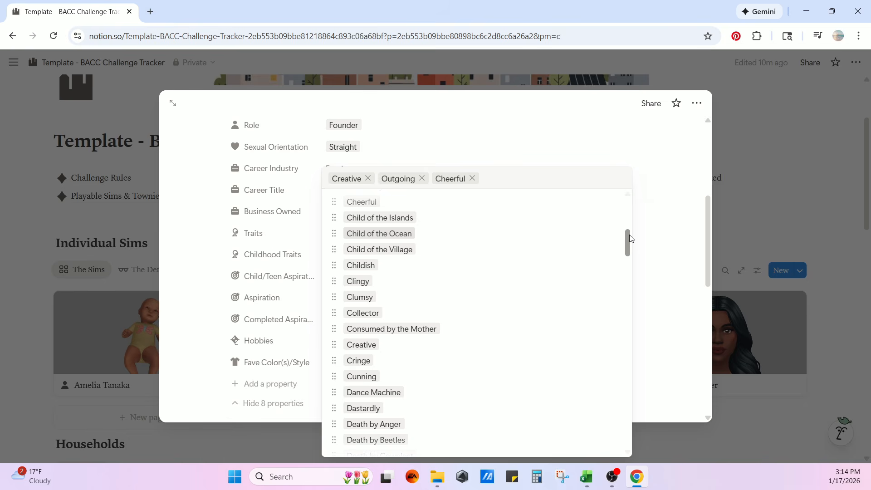
left_click_drag(630, 239, 628, 412)
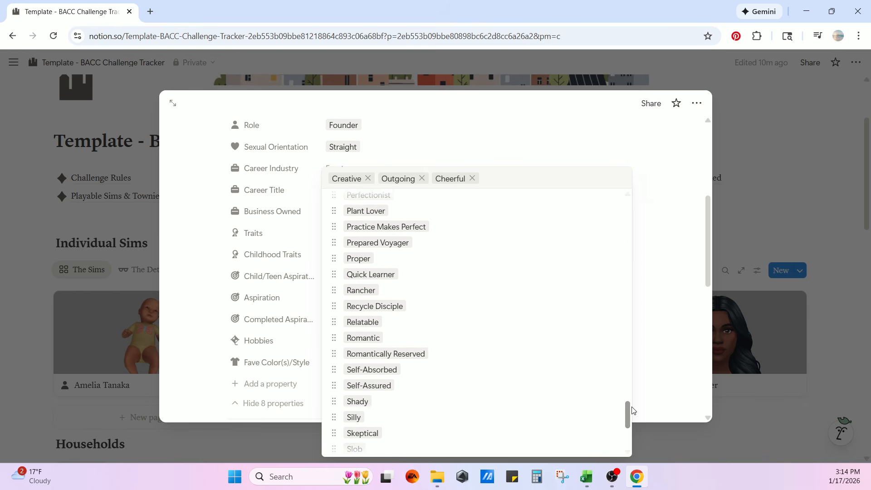
left_click(354, 342)
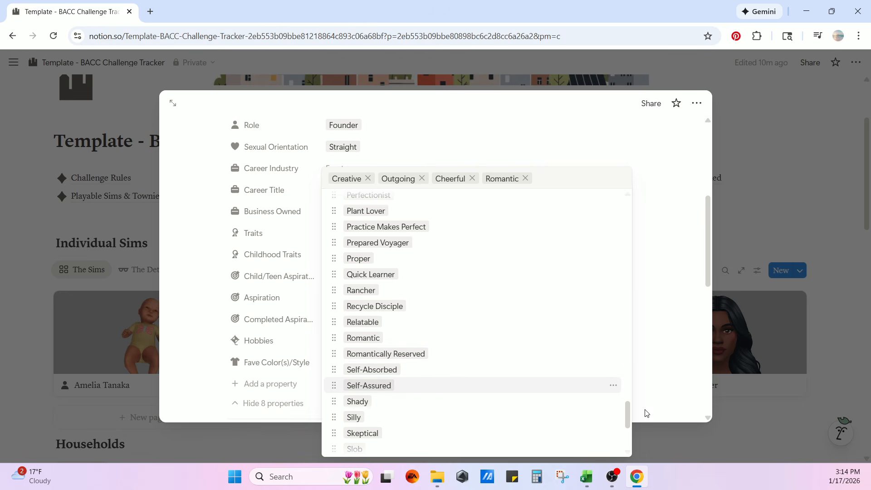
Add Foodie to the new Sim's Traits and close the list of trait choices
left_click_drag(628, 414, 637, 335)
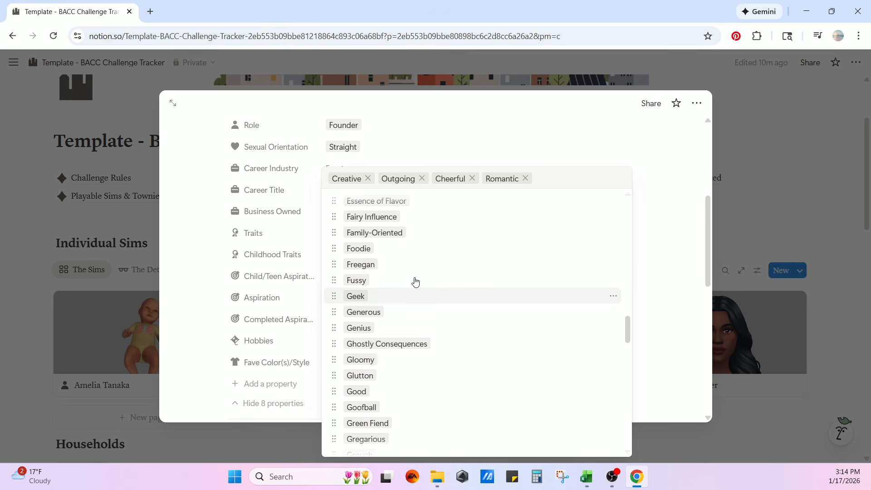
left_click(359, 249)
left_click(661, 173)
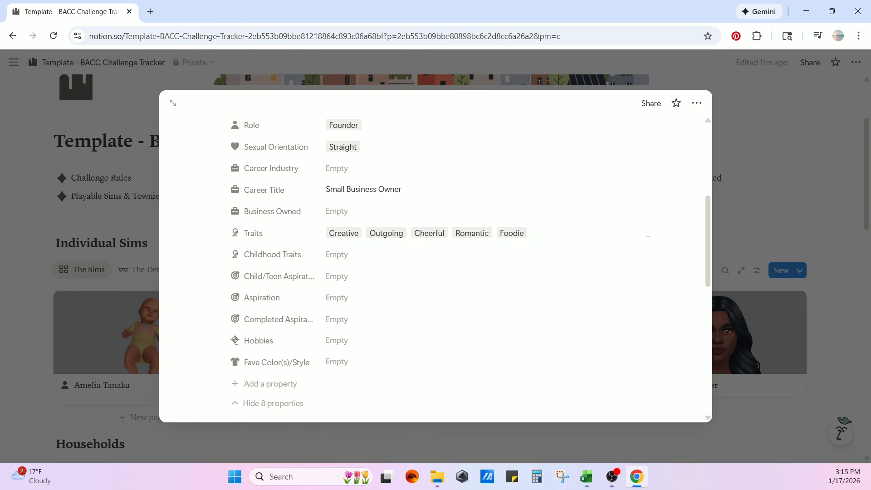
Edit the Traits property to create two new options, Baker and Hedonistic, and close the property settings
left_click(236, 234)
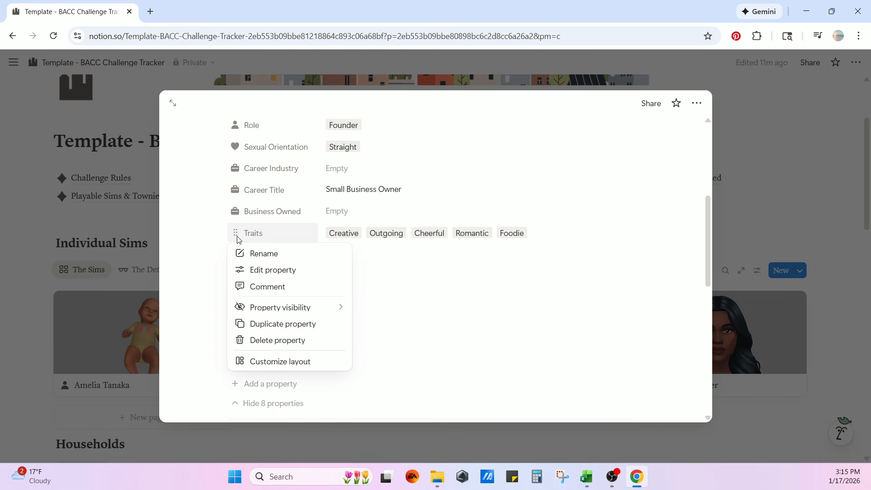
left_click(277, 270)
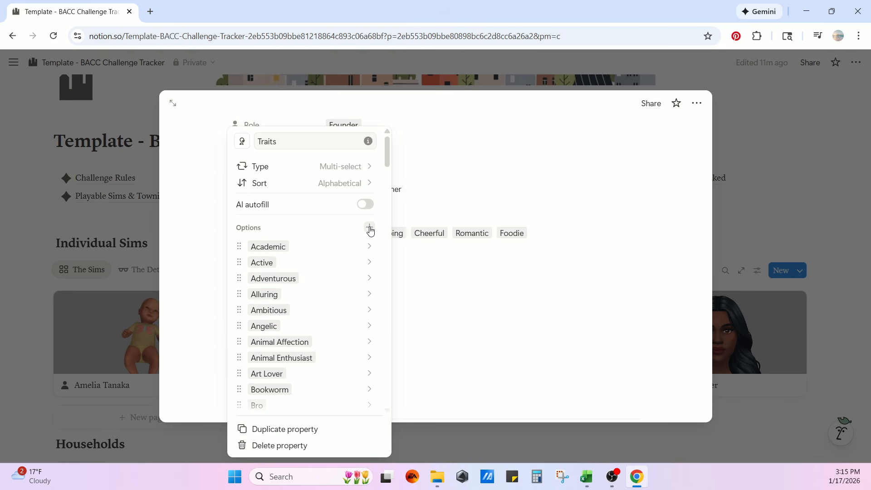
left_click(370, 227)
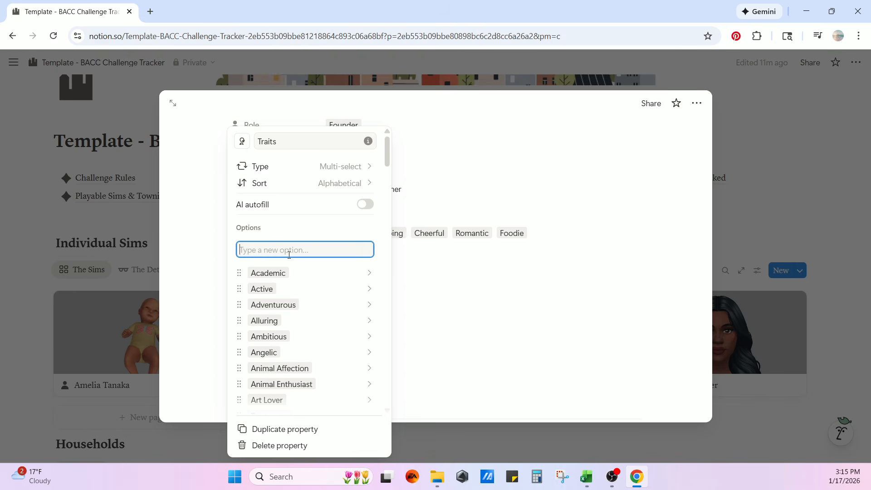
type("Baker")
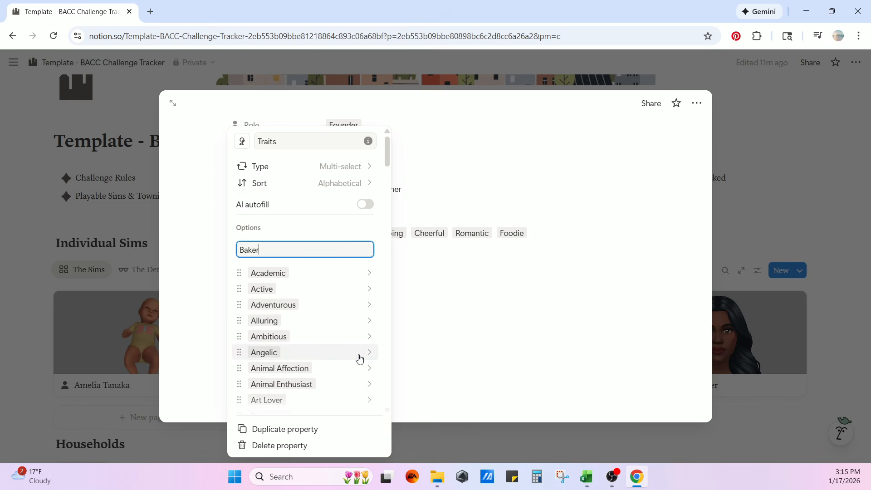
key("Return")
type("Hedonistic")
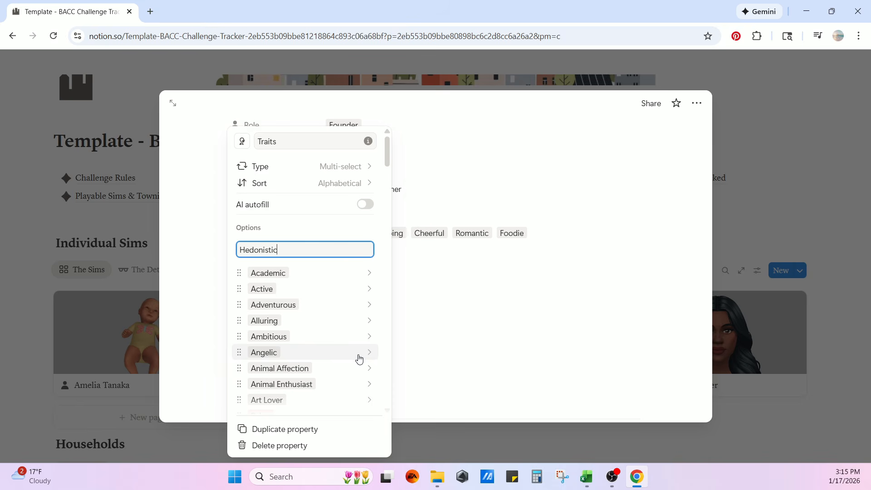
key("Return")
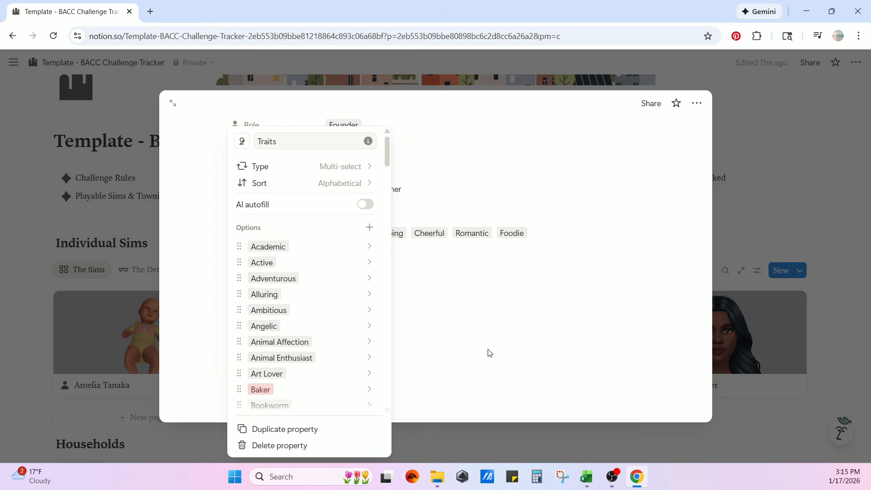
left_click(484, 345)
Open the new Sim's Traits choices again
left_click(533, 241)
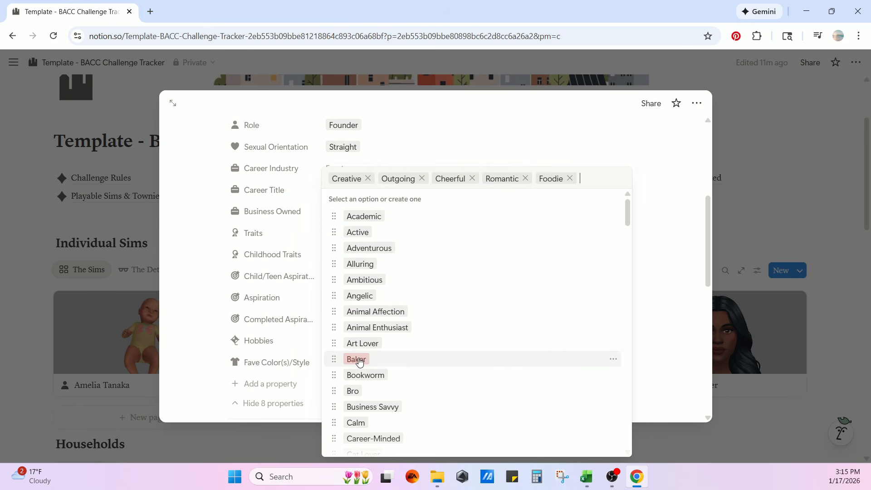
Add the Baker trait to the Sim's Traits and set that option's colour to Default
scroll(356, 345, "down", 2)
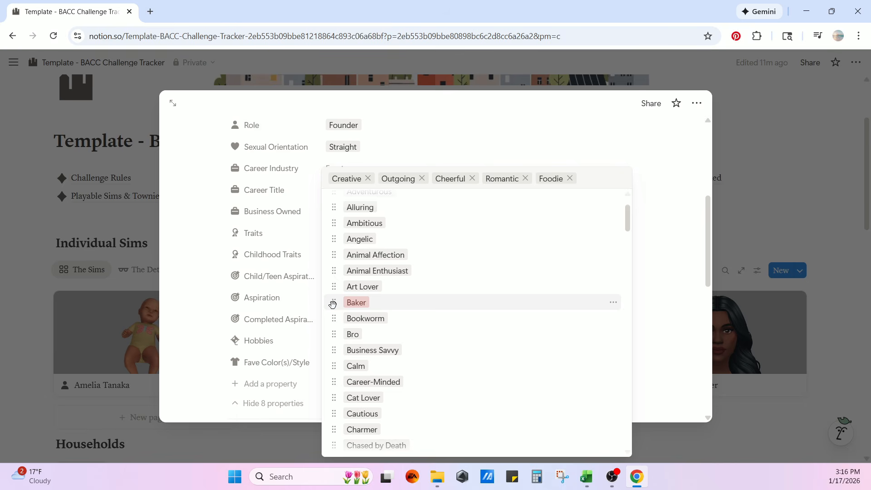
left_click(333, 304)
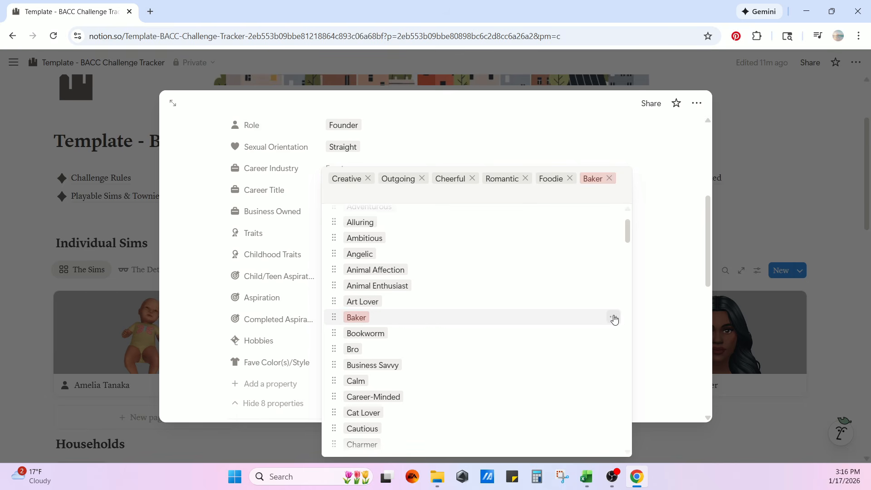
left_click(614, 318)
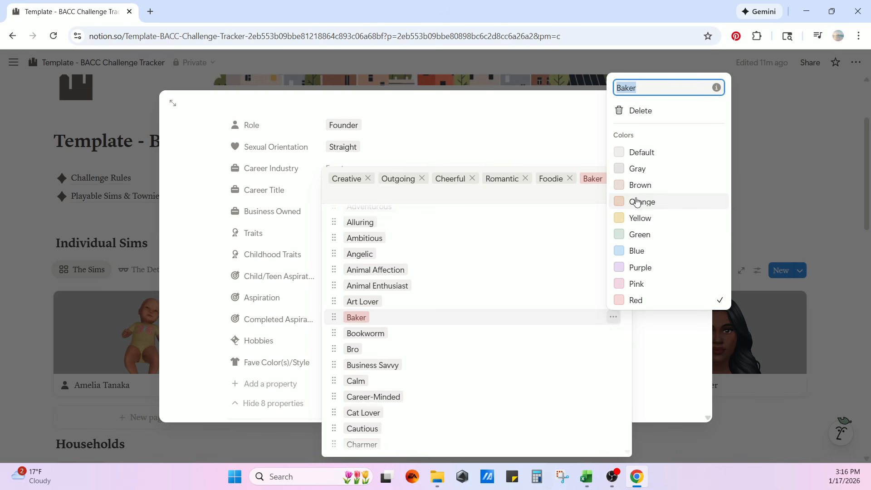
left_click(648, 152)
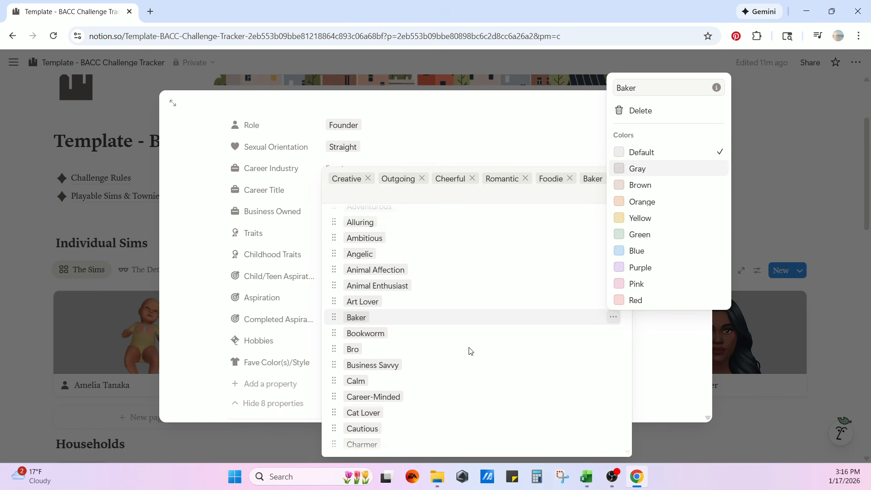
left_click(492, 150)
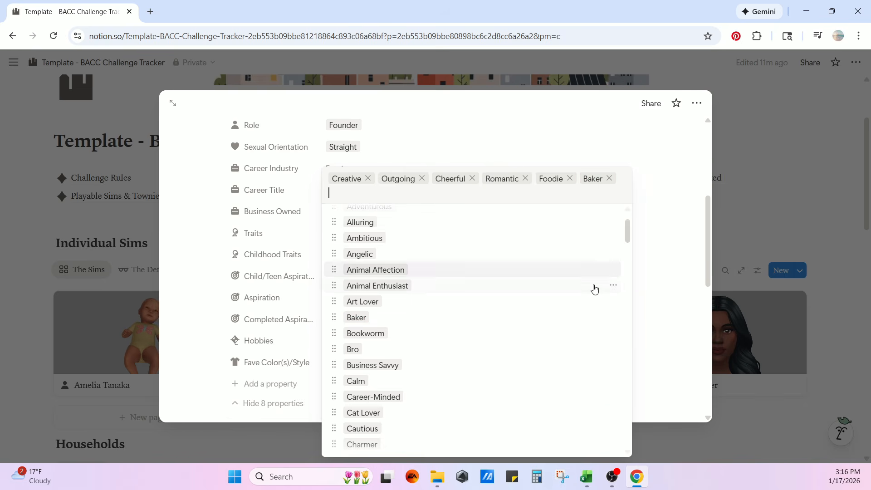
Set the Hedonistic option's colour to Default and add it to the Sim's Traits
left_click_drag(628, 224, 650, 356)
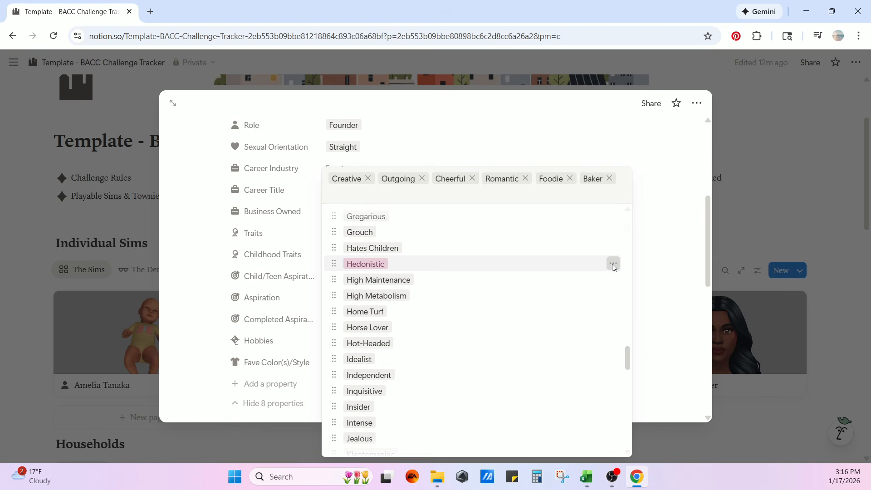
left_click(614, 268)
left_click(650, 301)
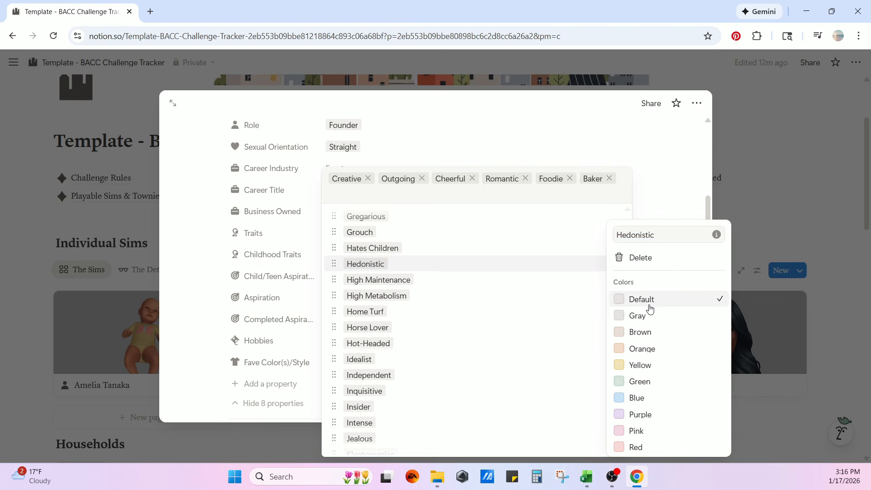
left_click(373, 268)
left_click(370, 273)
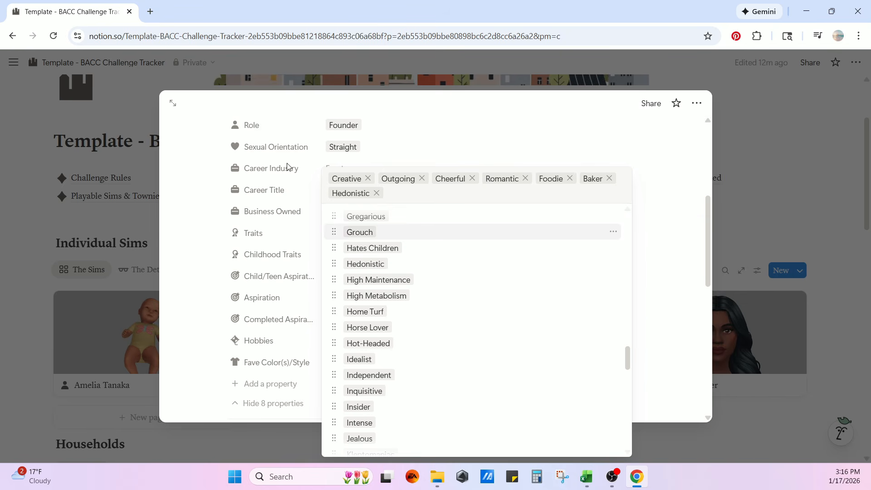
left_click(655, 233)
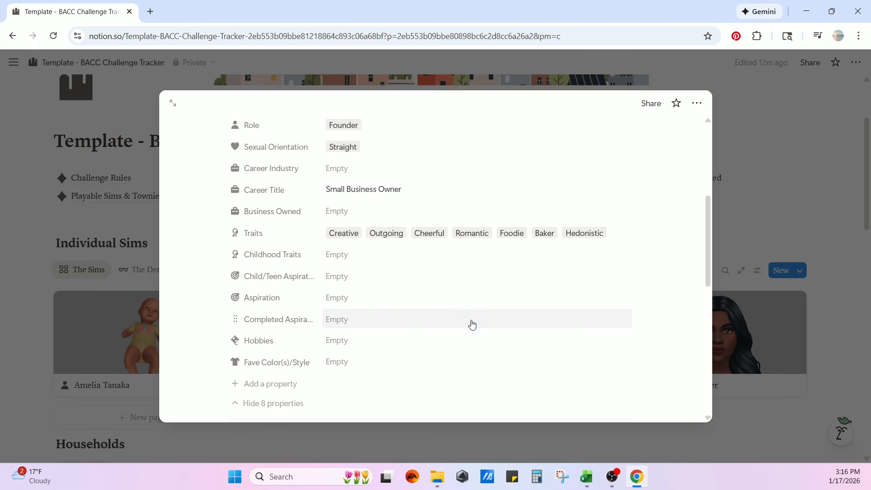
Set the Sim's Aspiration property to Fabulously Wealthy
scroll(359, 257, "down", 1)
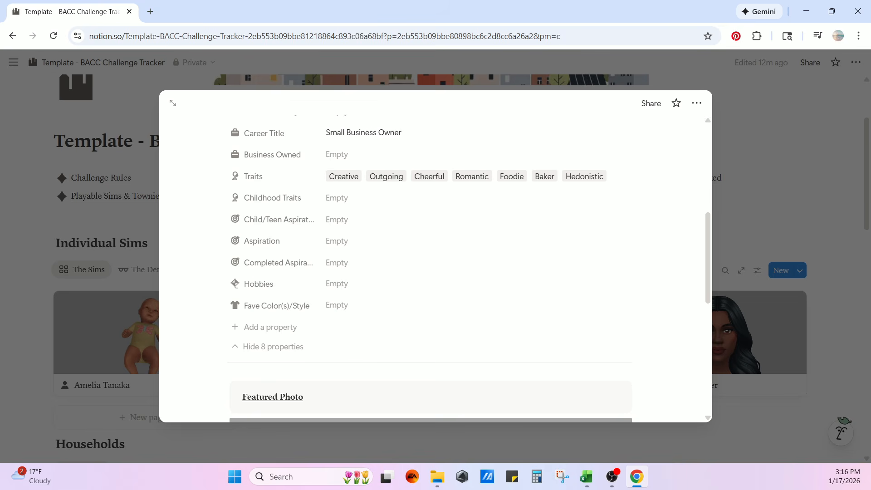
key("alt+Tab")
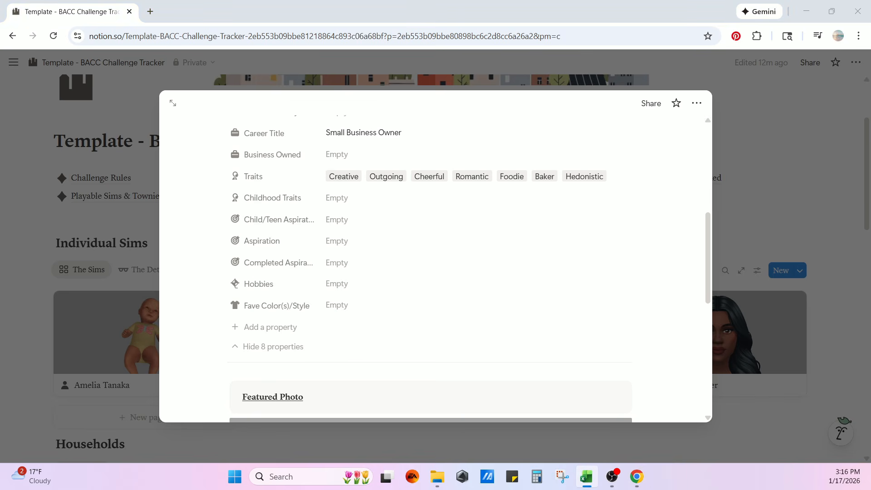
left_click(335, 241)
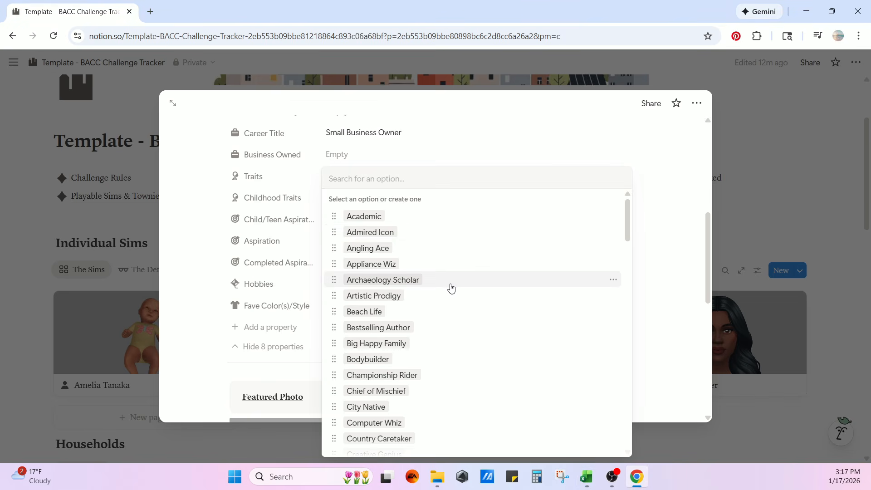
scroll(425, 296, "down", 7)
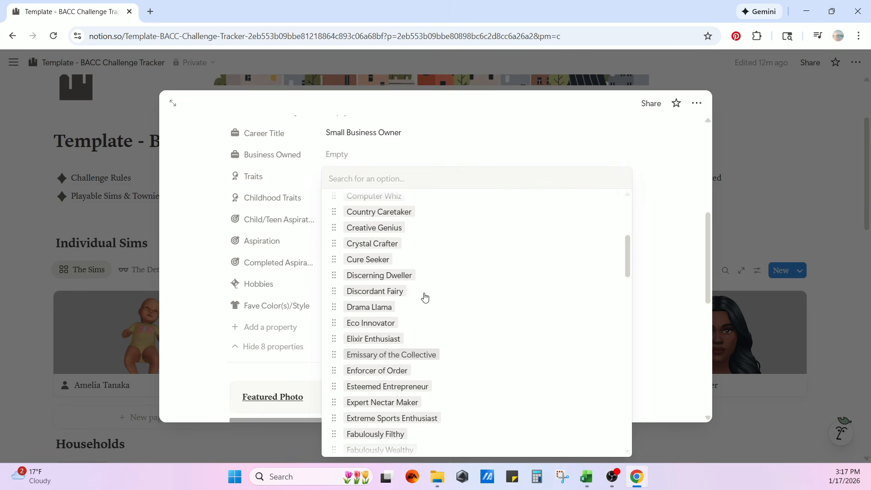
scroll(425, 296, "down", 2)
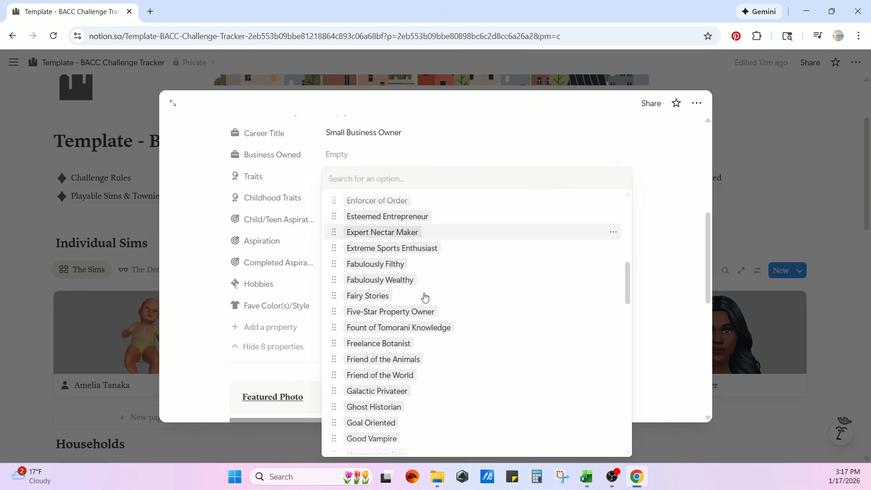
left_click(409, 282)
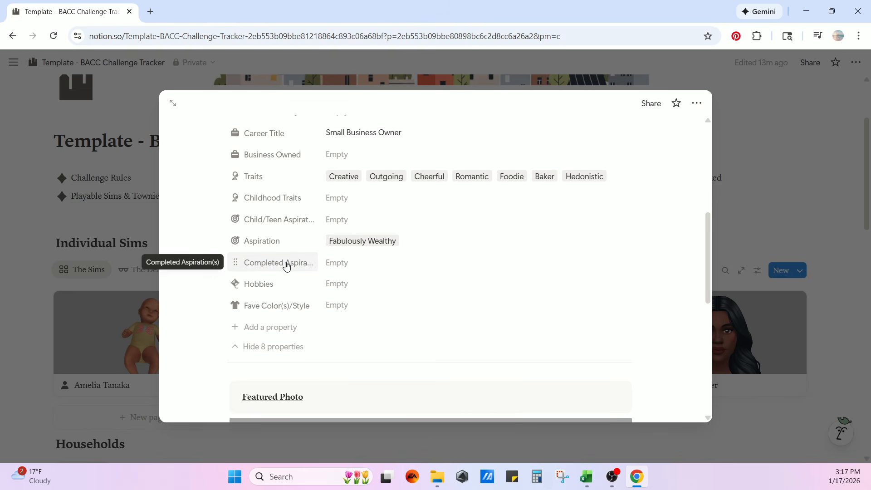
Fill in the Sim's Hobbies property with "Baking, Seducing people"
left_click(338, 290)
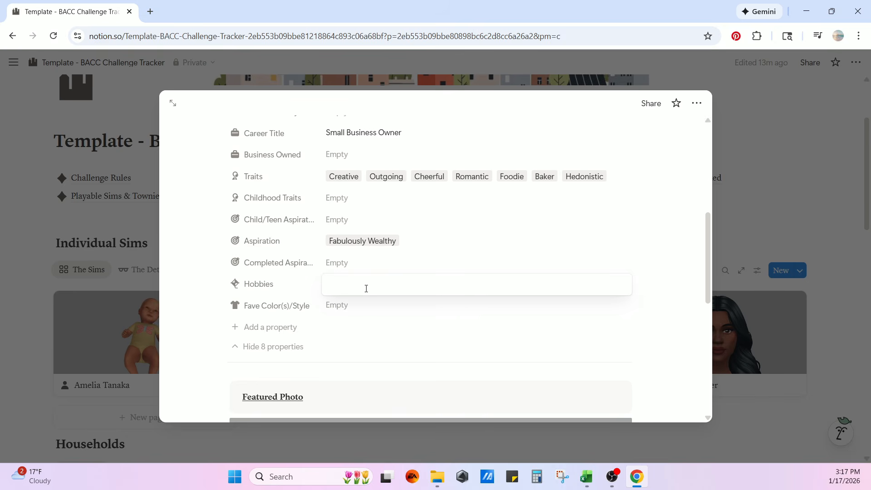
type("Baking")
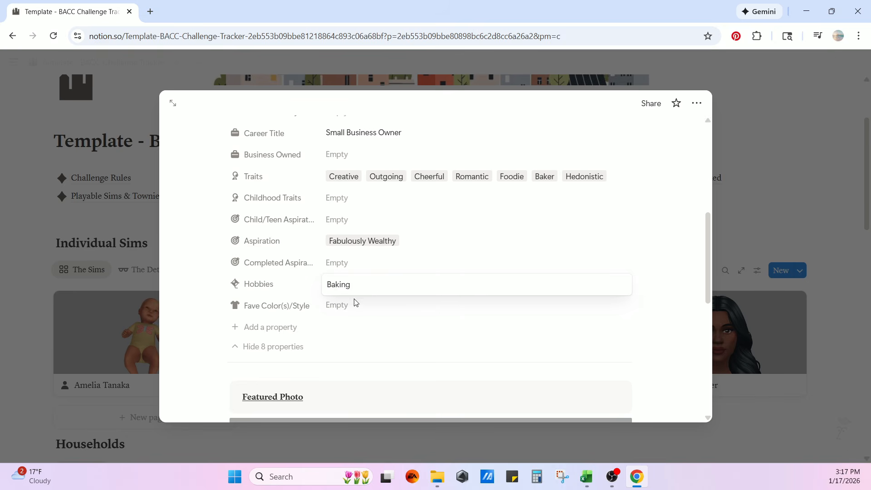
left_click(195, 334)
left_click(367, 291)
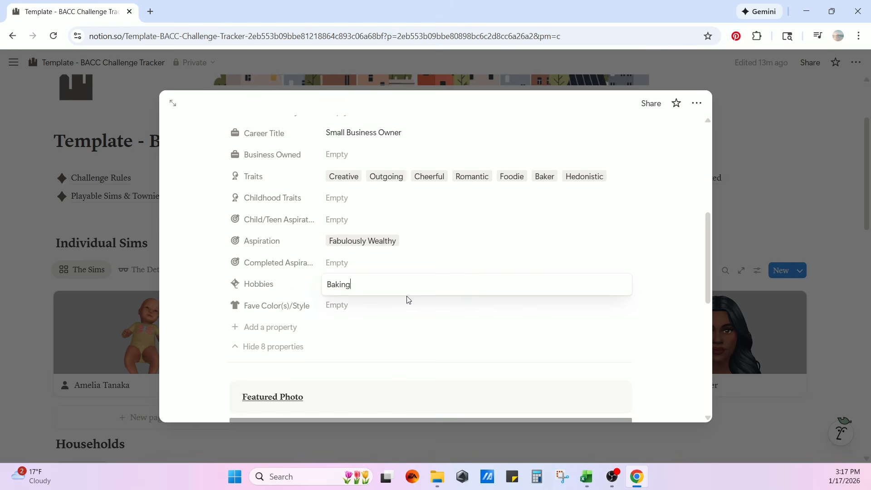
type(", Seducing")
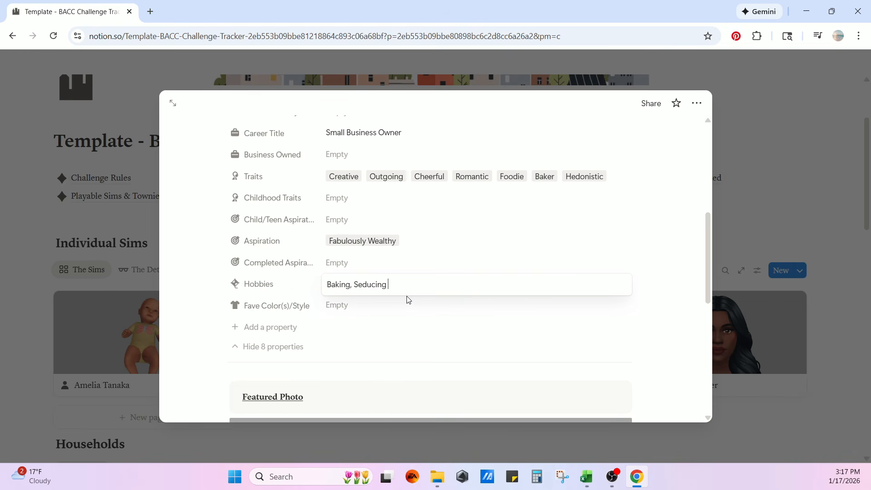
type("people")
left_click(177, 358)
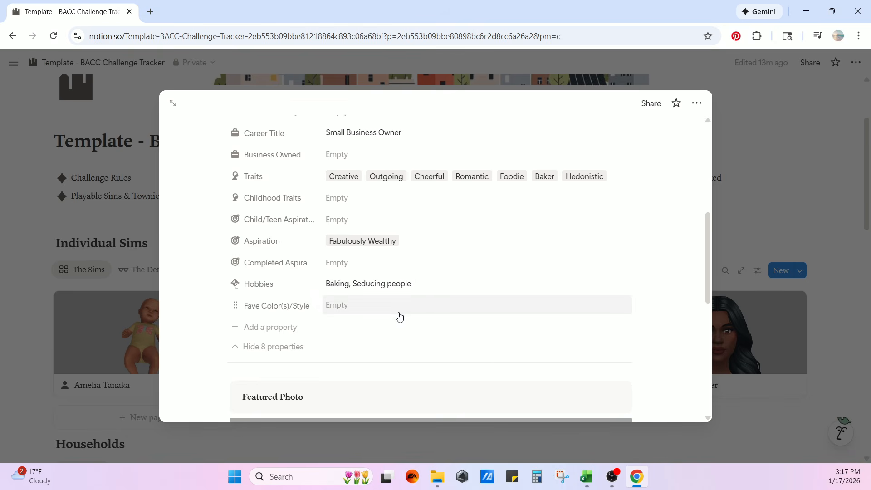
Fill in the Fave Color(s)/Style property with "Orange, Red, Yellow. Boho."
scroll(399, 315, "down", 1)
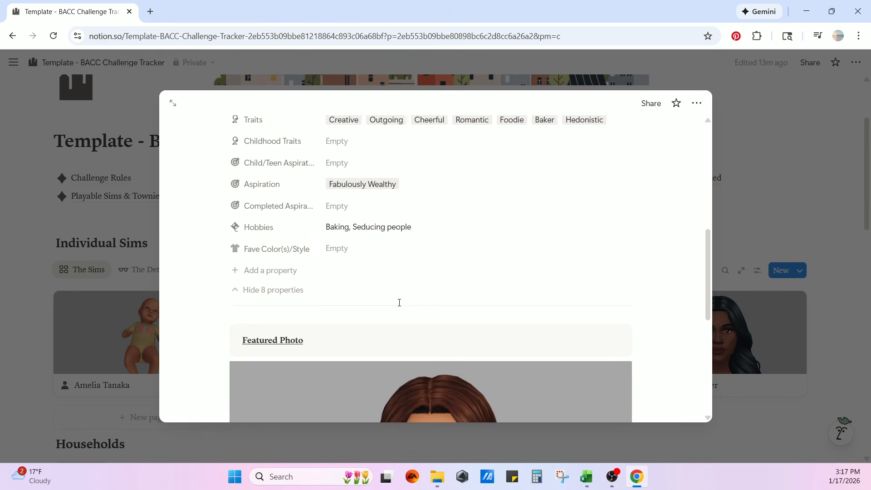
left_click(344, 249)
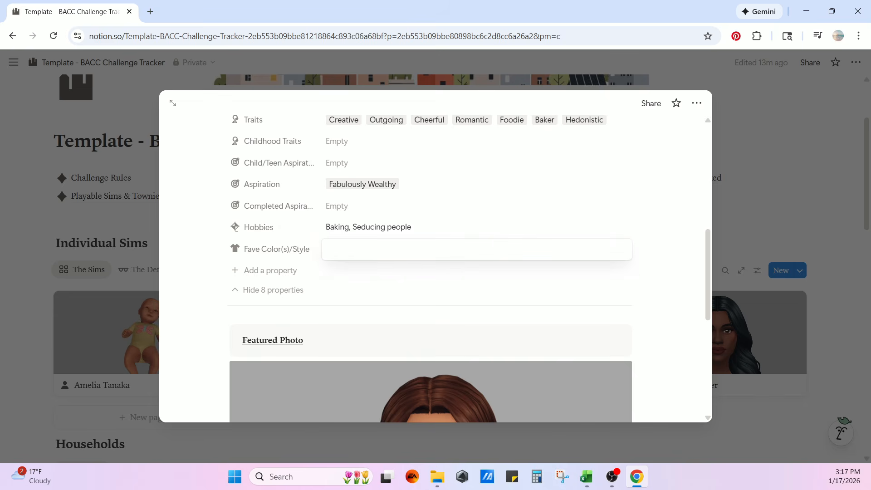
key("alt+Tab")
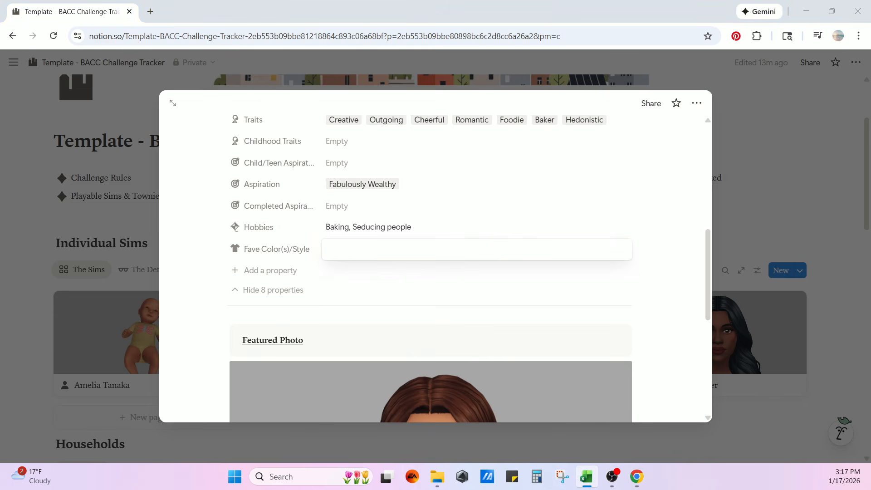
left_click(348, 247)
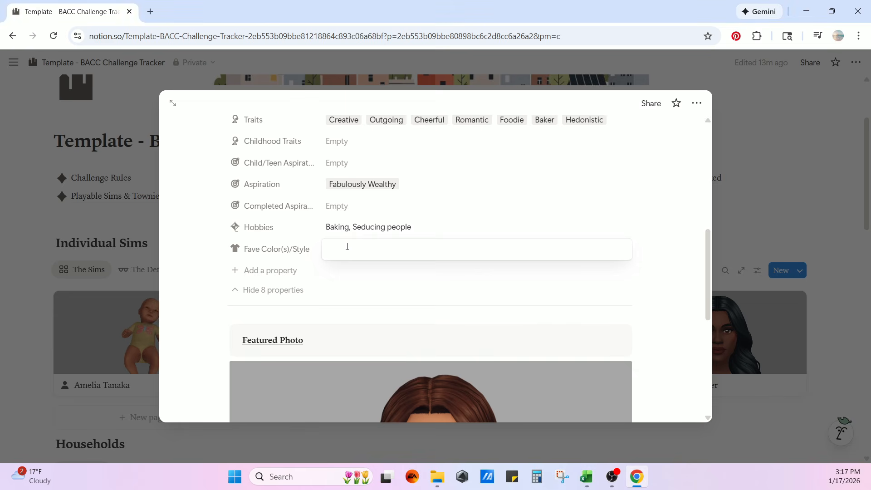
type("Orang")
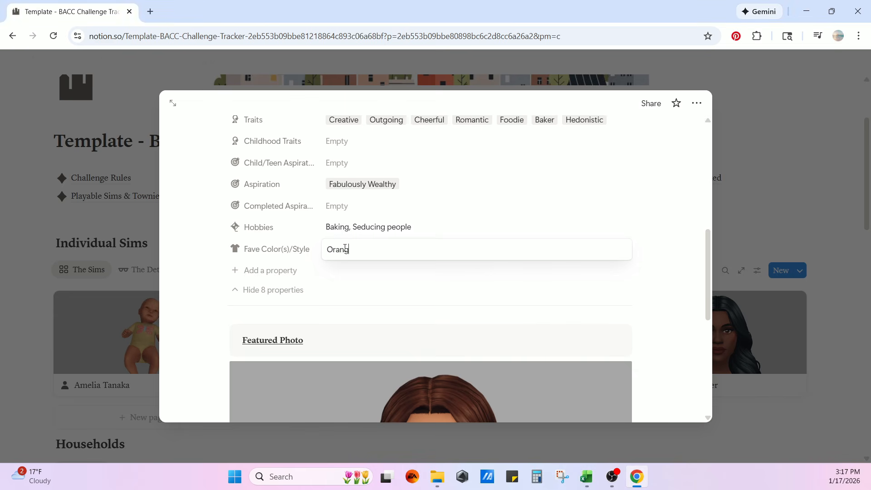
type("e, Red, Yellow. Boho.")
left_click(385, 312)
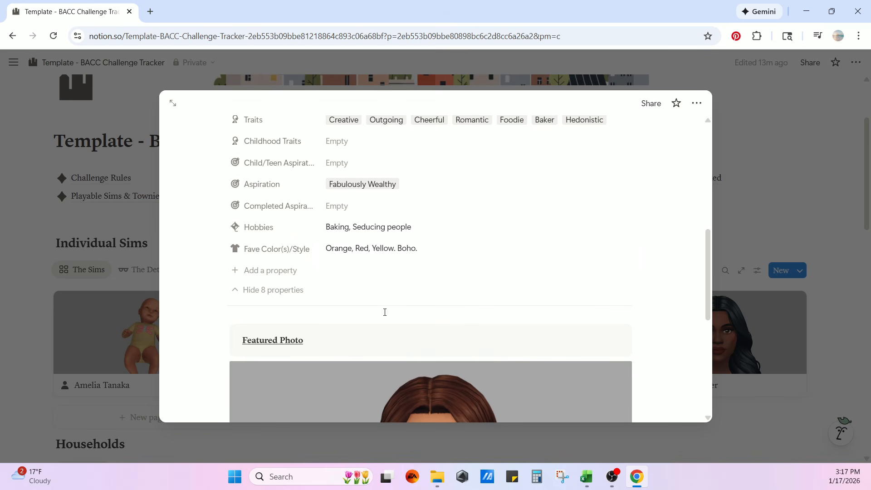
Enter the bakery café life story, from "With a whisk in one hand" to "one cupcake at a time.", under Biography and close the Sim's page
scroll(367, 326, "down", 7)
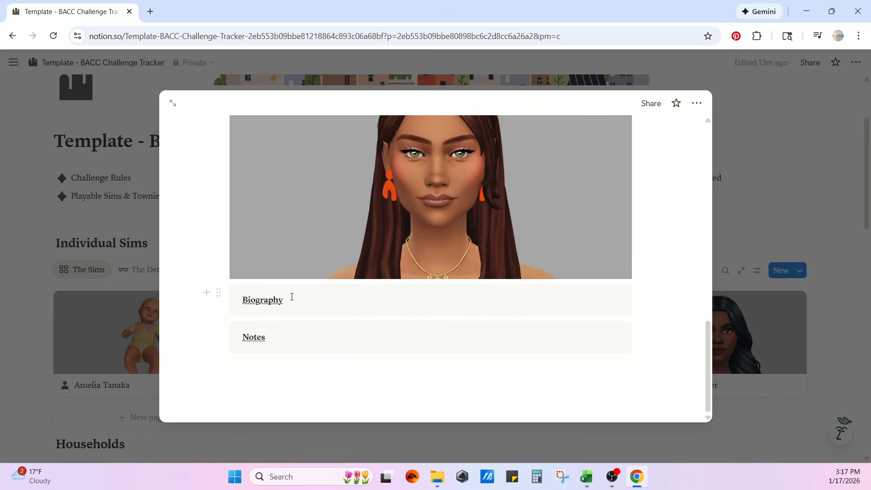
key("alt+Tab")
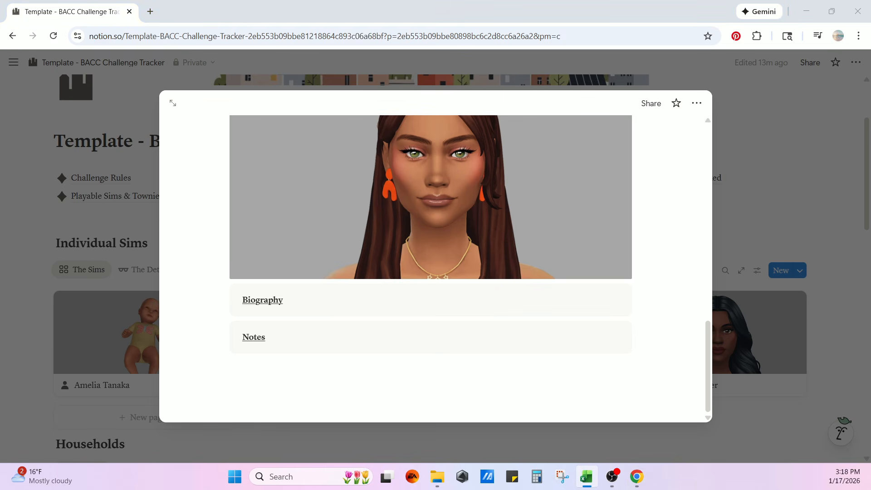
key("alt+Tab")
type("With a whisk in one hand and big dreams in the other, Carmen is determined to open Willow Creeks first bakery café. Sweet, social, and secretly ambitious, she’s baking her way to the top, one cupcake at a time.")
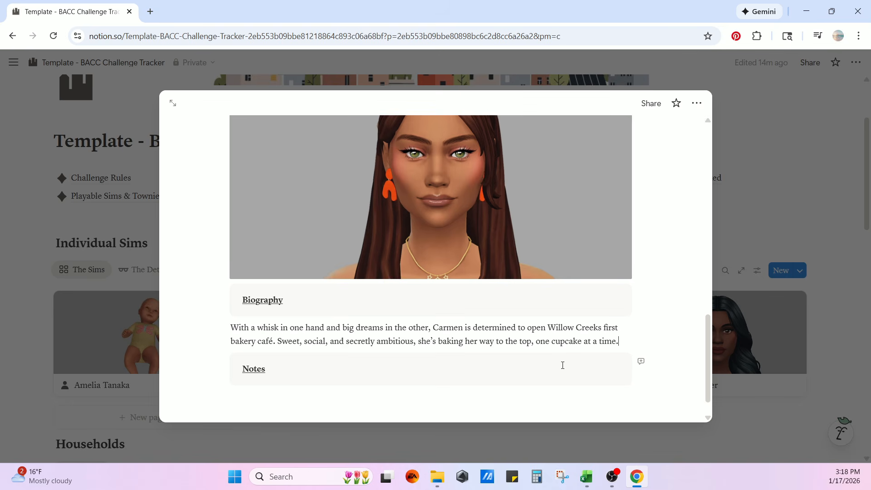
scroll(590, 352, "down", 2)
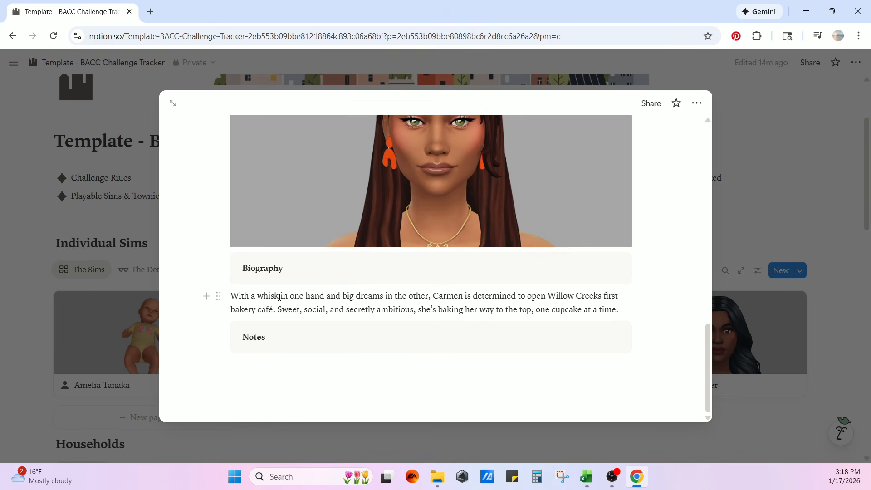
left_click(822, 156)
scroll(370, 427, "down", 2)
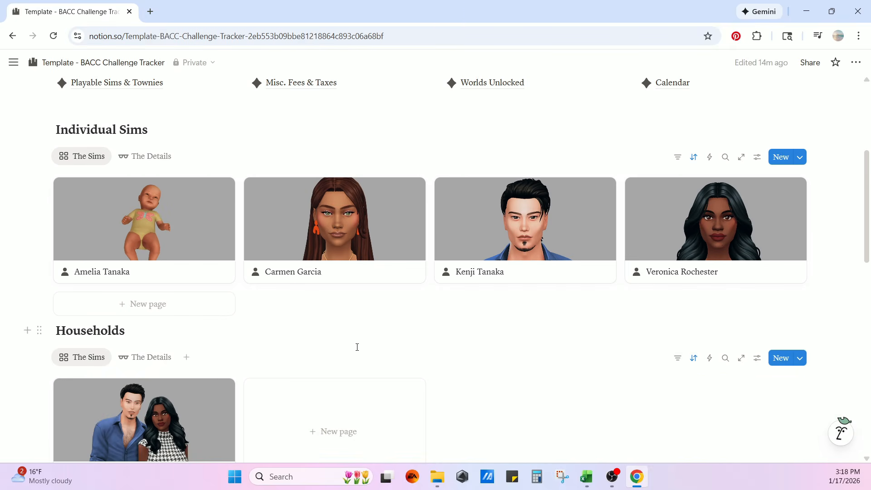
scroll(451, 339, "down", 1)
scroll(449, 342, "down", 1)
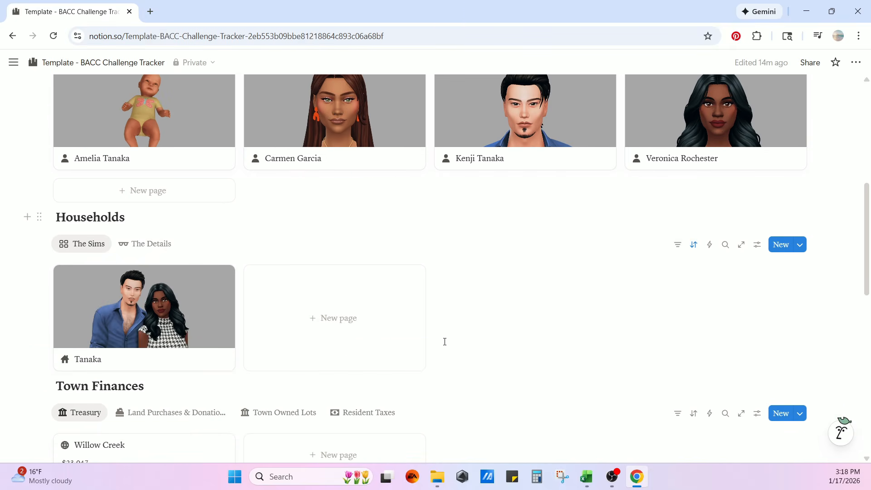
scroll(445, 341, "up", 1)
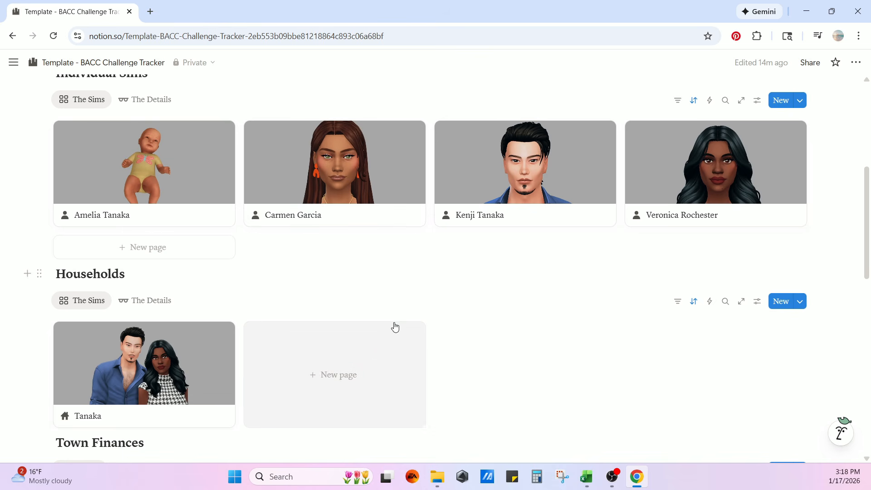
scroll(186, 193, "up", 1)
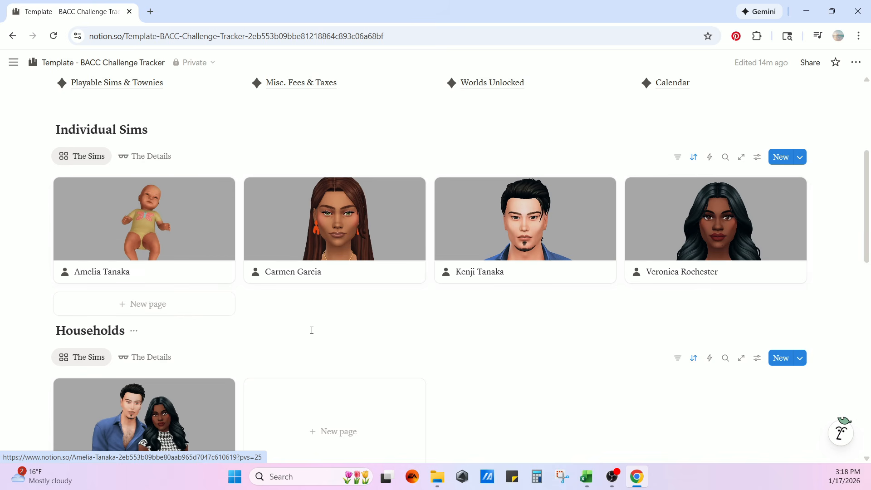
scroll(313, 331, "down", 2)
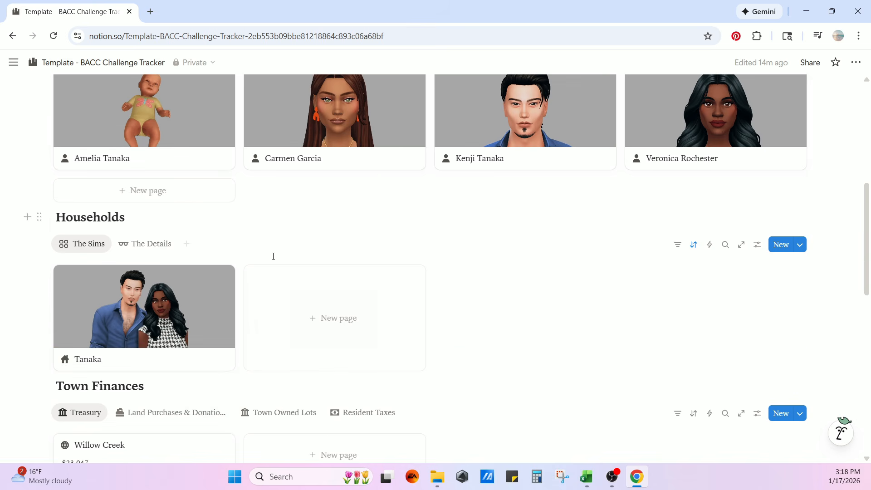
Create a new household page under Households and set its City to Willow Creek
left_click(341, 325)
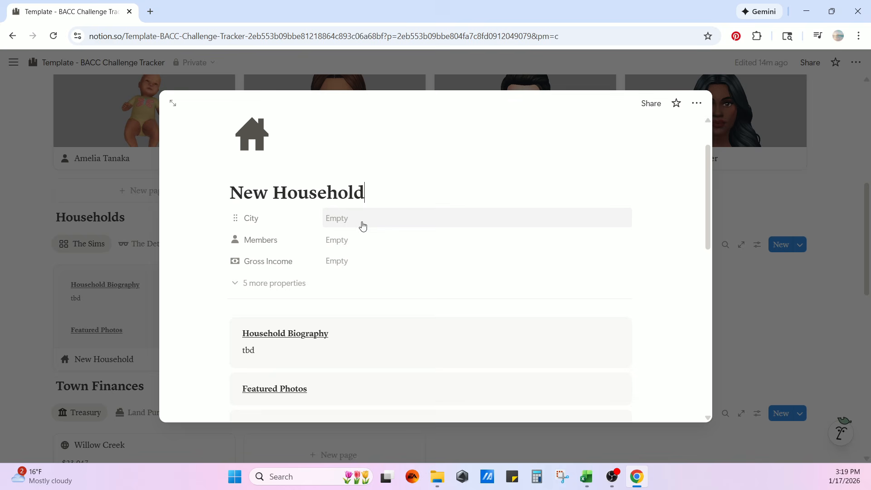
left_click(336, 222)
left_click(356, 256)
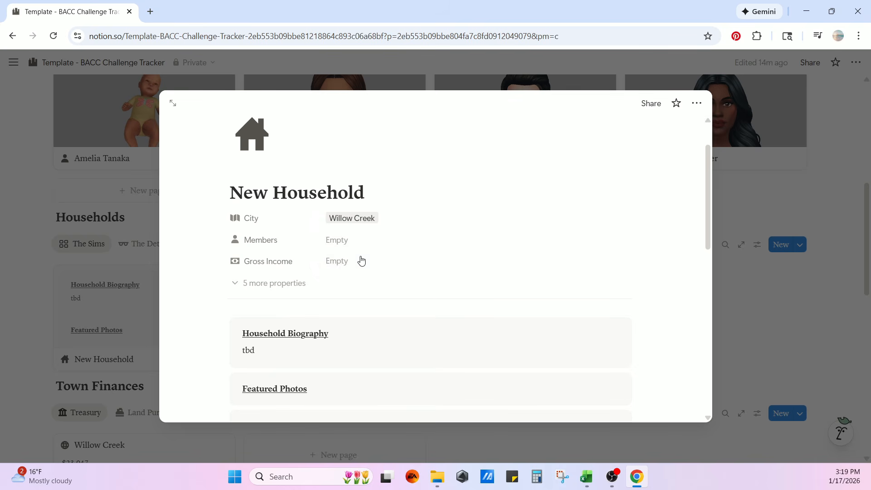
Link the founder Sim just profiled as the new household's member
left_click(332, 245)
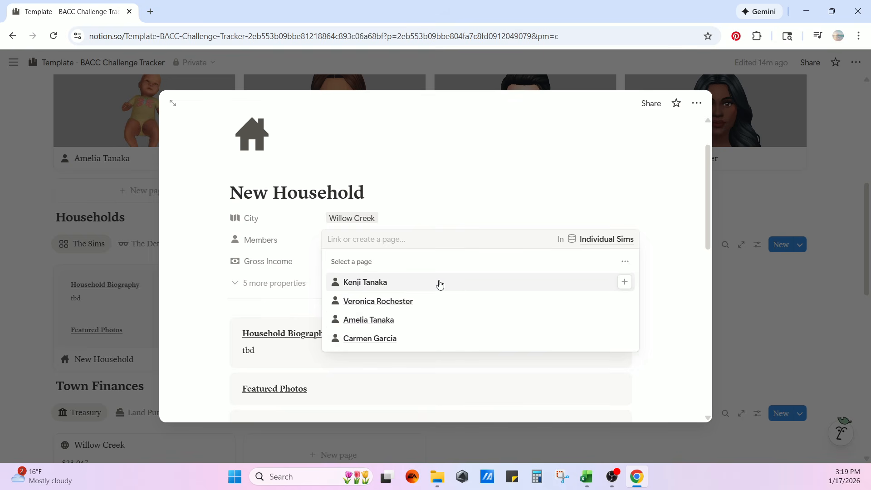
left_click(368, 340)
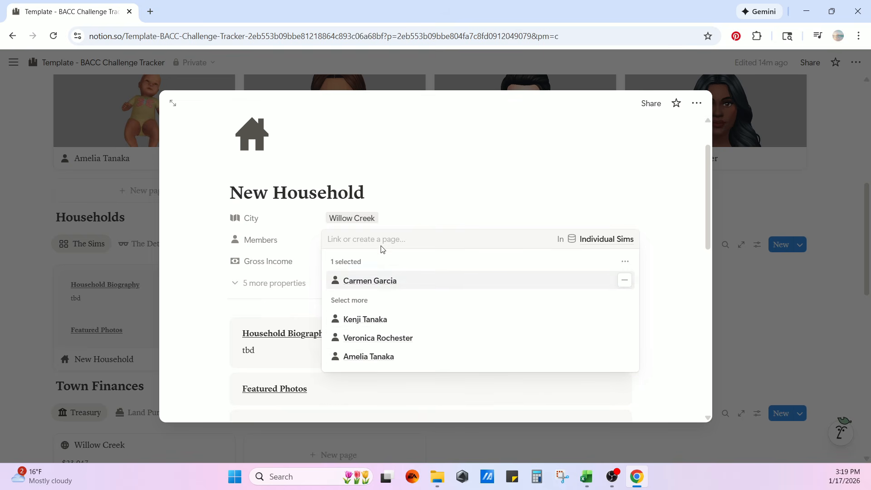
left_click(483, 194)
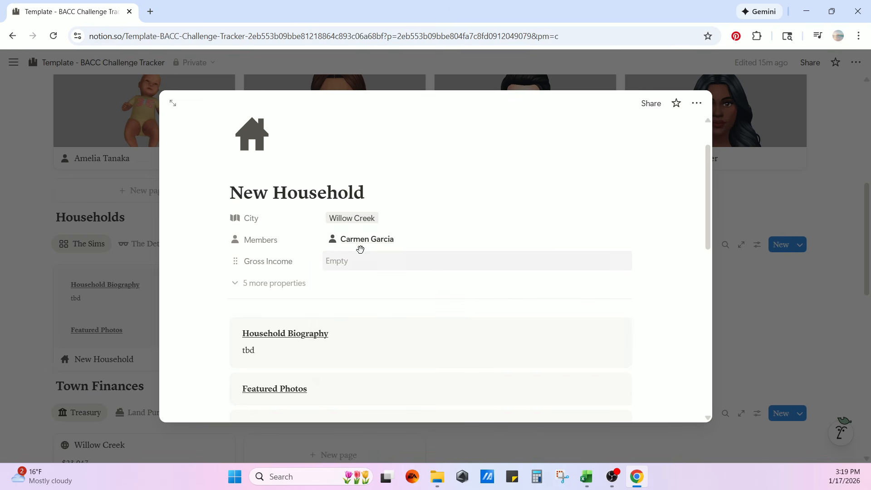
Show the household's hidden properties and open it as a full page
scroll(359, 277, "down", 2)
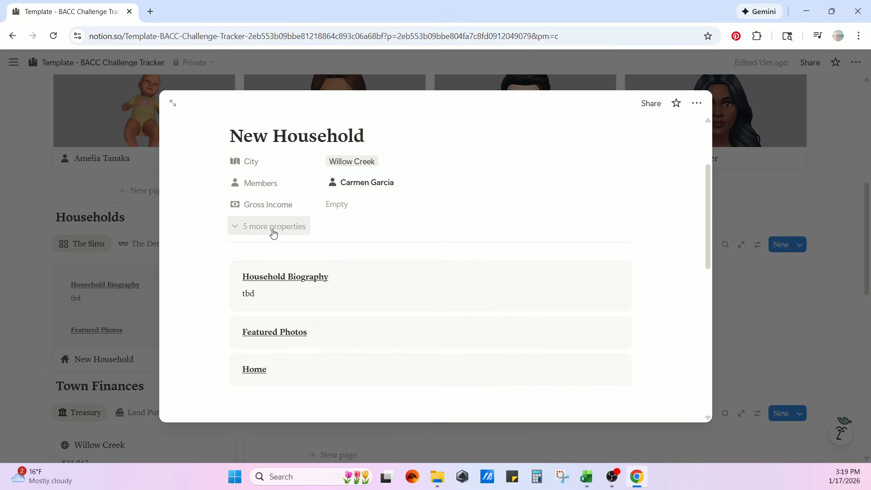
left_click(255, 231)
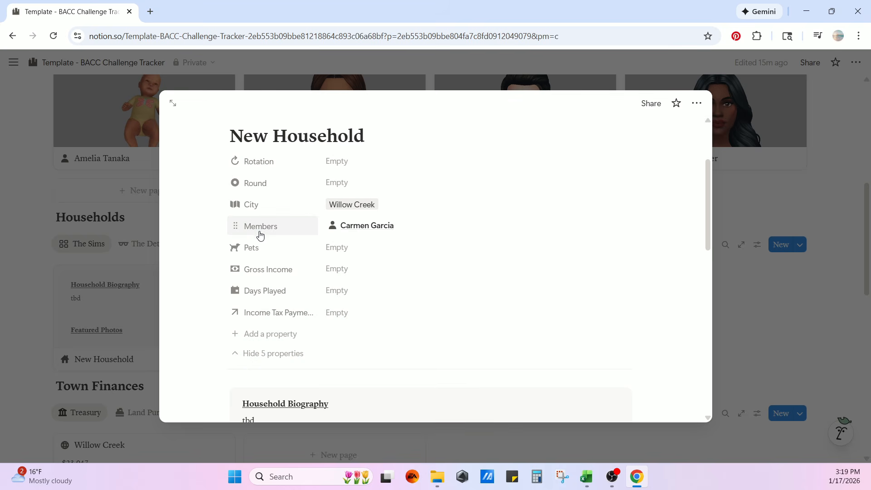
left_click(173, 103)
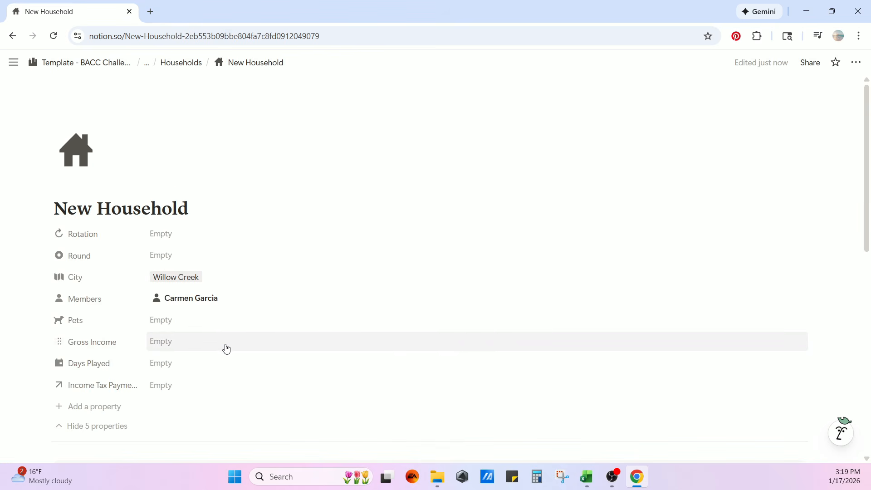
Set the household's Days Played property to "Thurs-Sat"
scroll(224, 350, "down", 3)
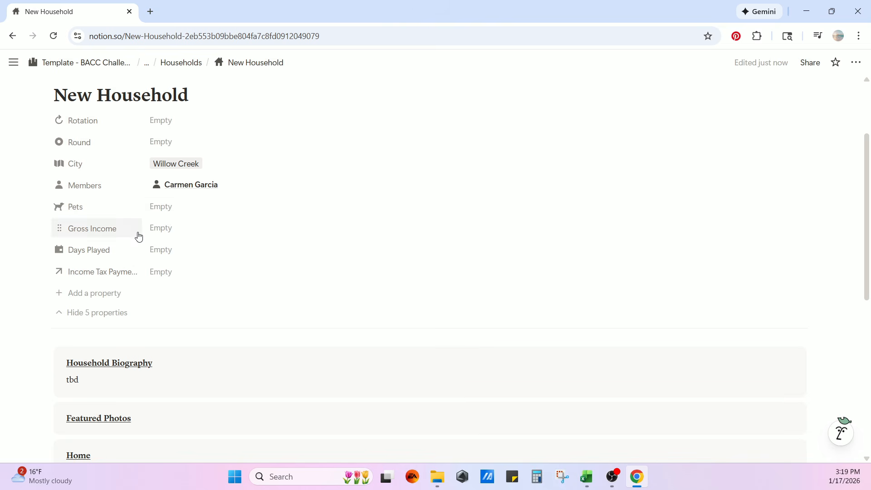
scroll(161, 259, "down", 1)
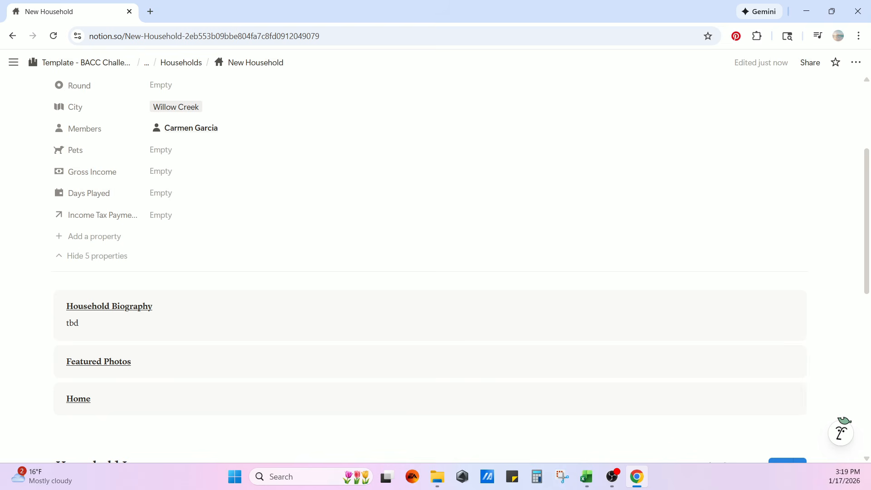
key("alt+Tab")
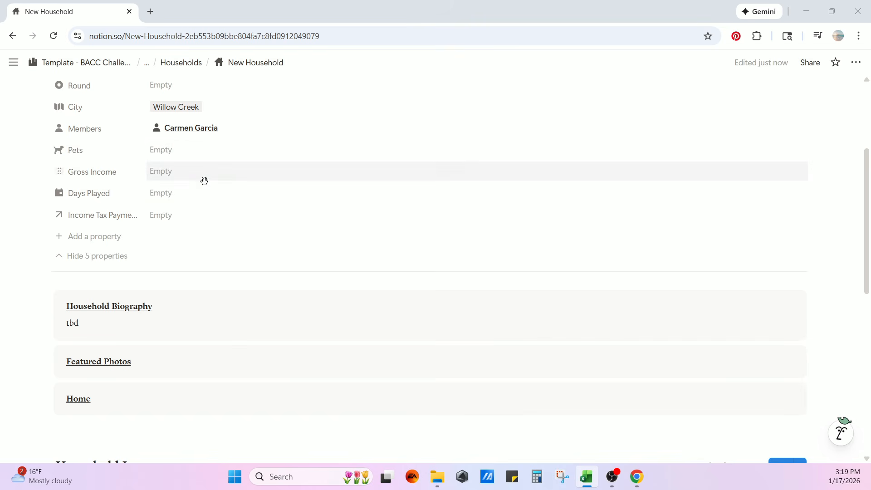
left_click(173, 195)
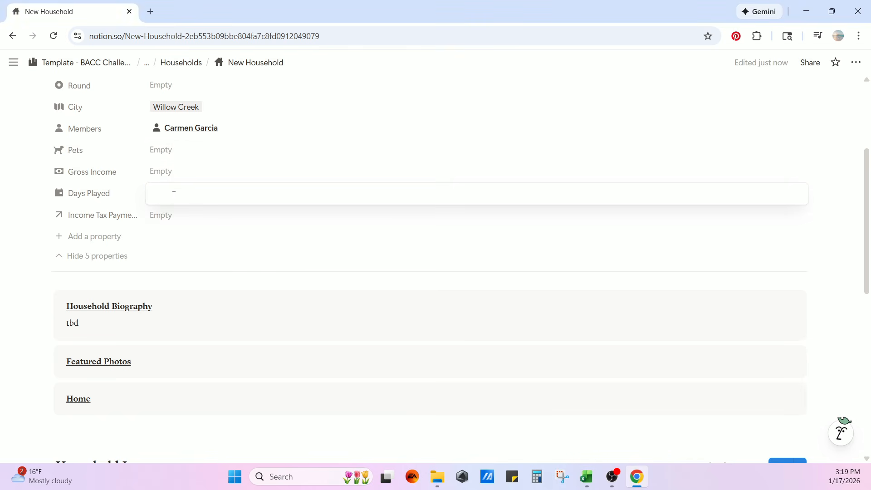
type("Thurs-Sat")
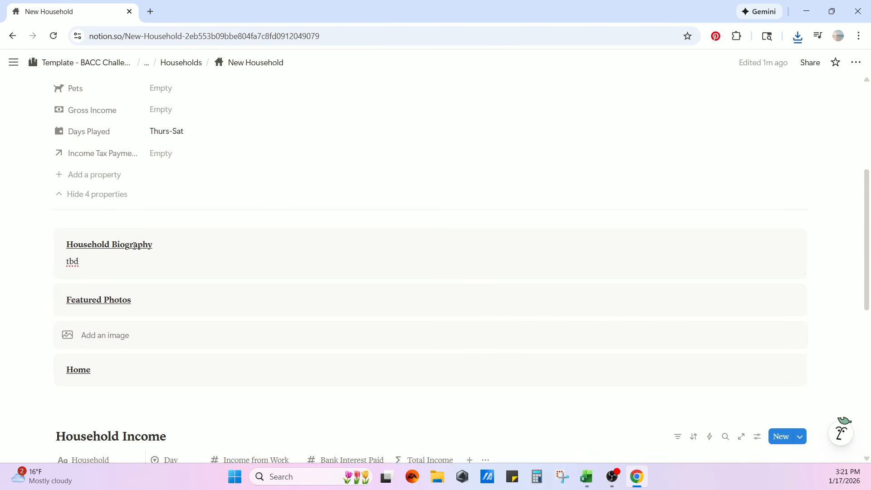
Upload the couple's portrait into the image block under Featured Photos
scroll(74, 235, "down", 2)
left_click(93, 226)
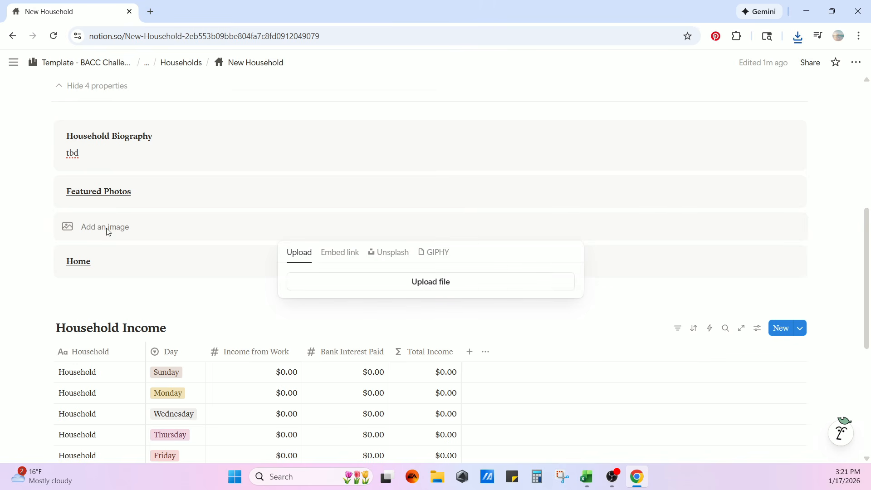
left_click(461, 277)
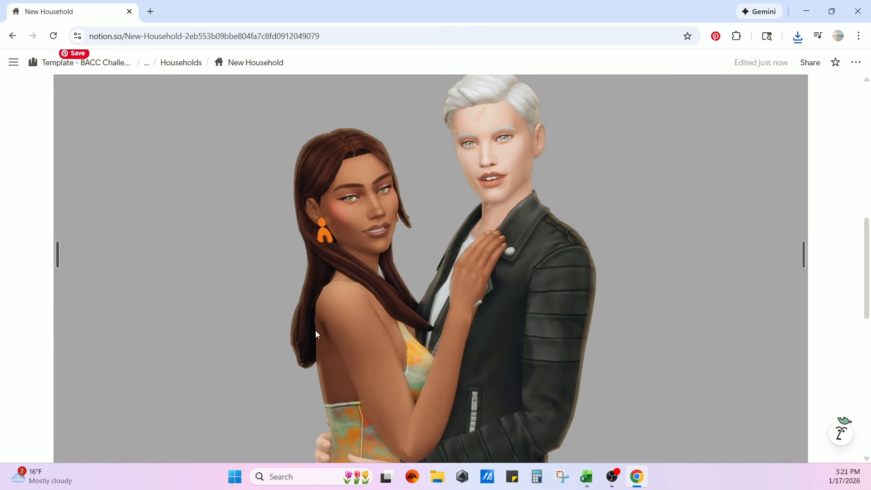
scroll(460, 313, "down", 4)
scroll(467, 310, "up", 4)
Insert an image block below the Home heading and add the picture of the household's house
scroll(818, 246, "down", 10)
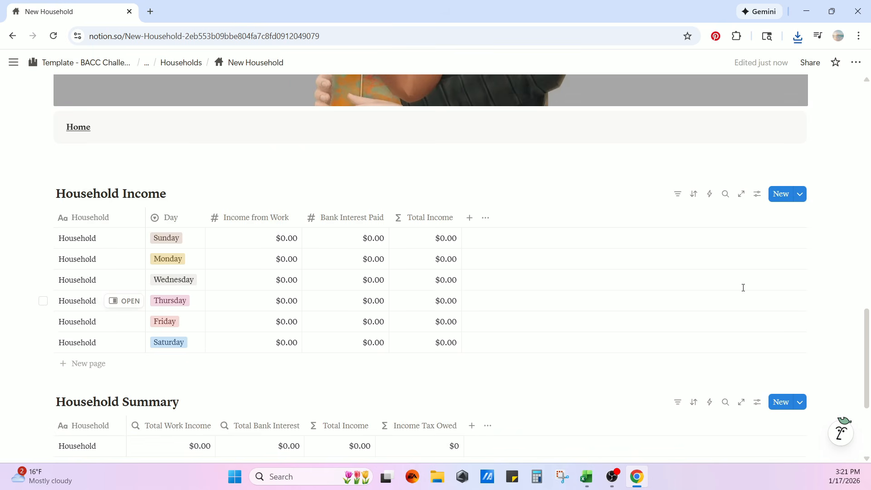
left_click(110, 135)
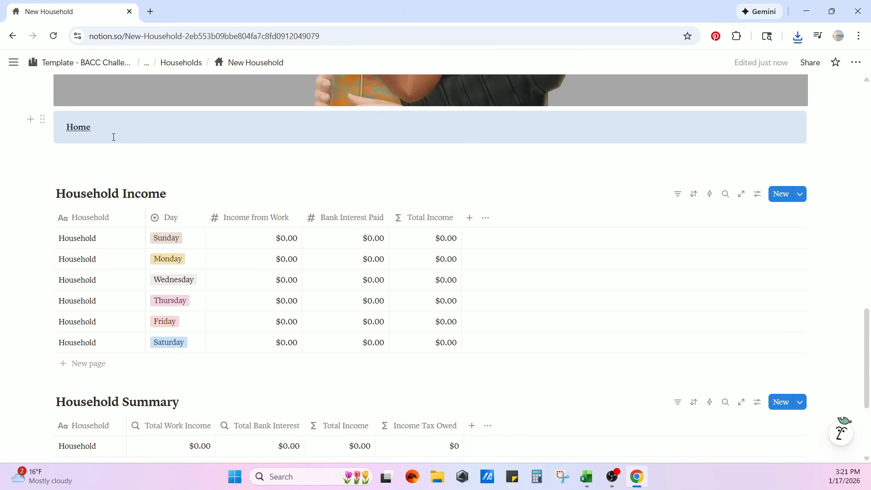
key("Return")
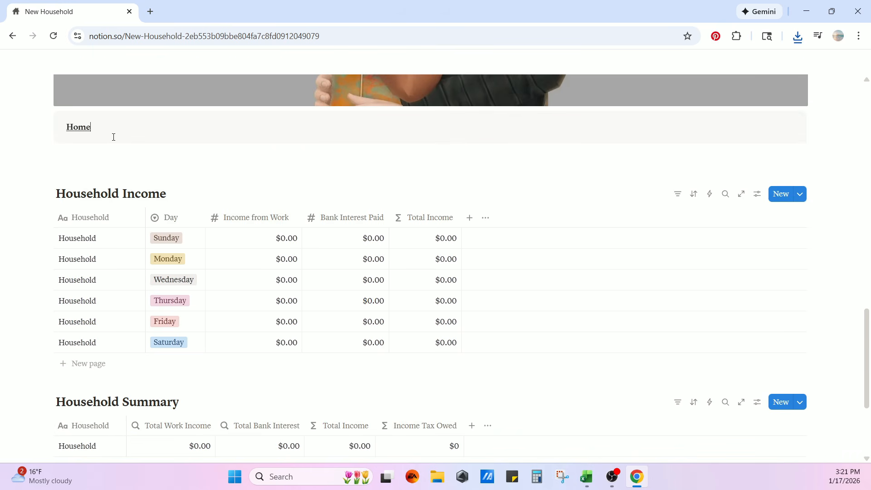
key("Return")
type("/ima")
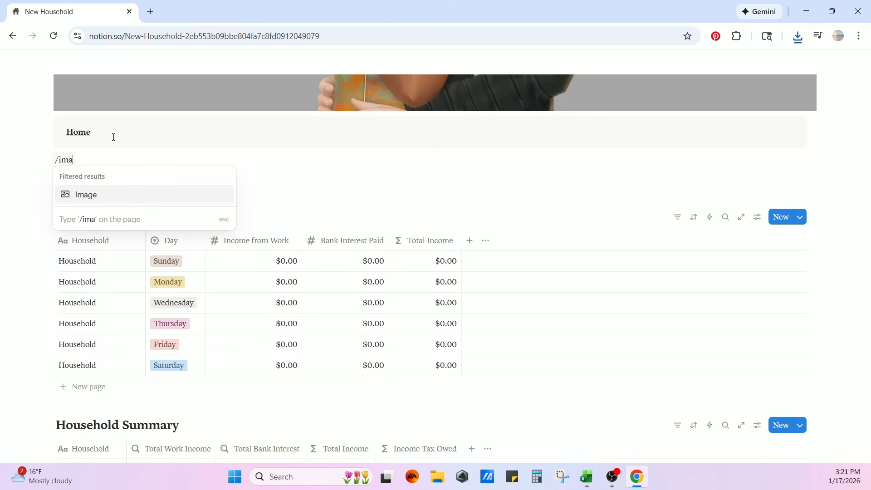
type("ge")
left_click(81, 195)
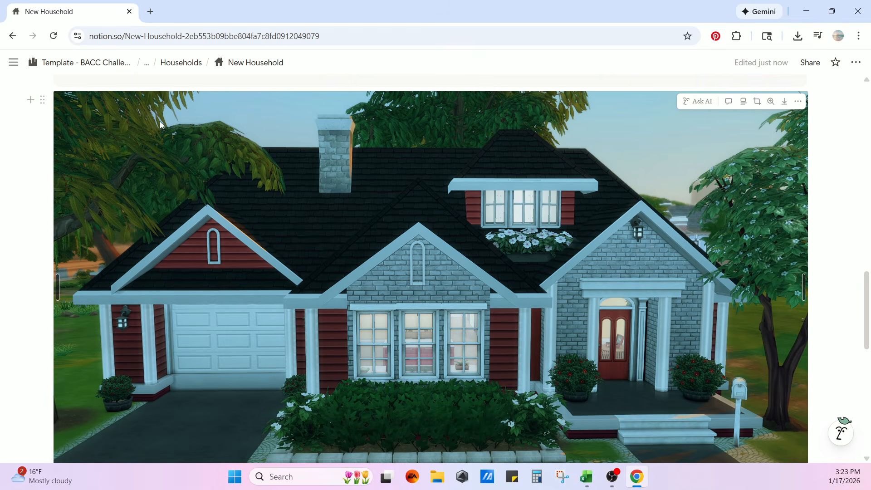
Examine the house picture and the Household Income and Household Summary tables on the household page
scroll(160, 122, "up", 1)
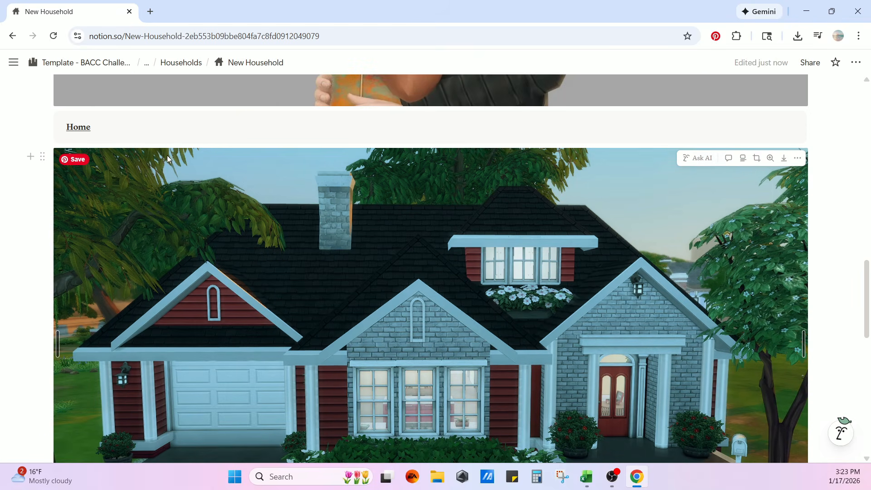
scroll(411, 279, "down", 2)
scroll(571, 304, "down", 1)
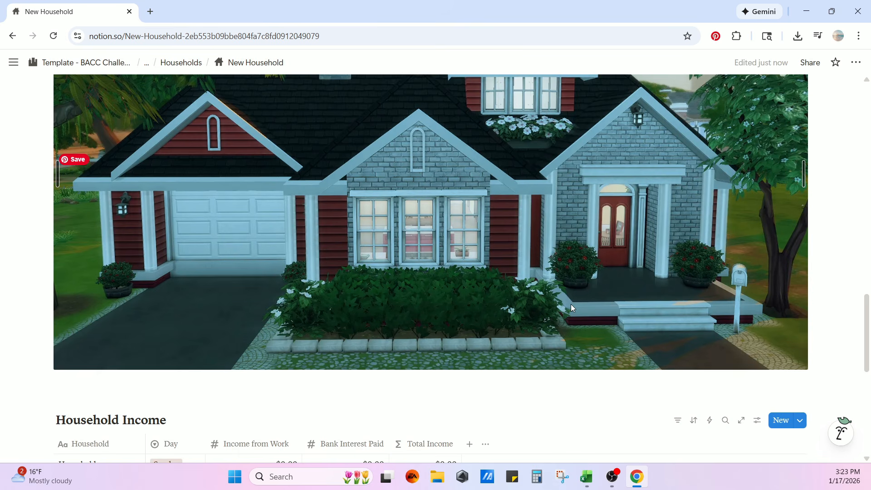
scroll(571, 304, "up", 1)
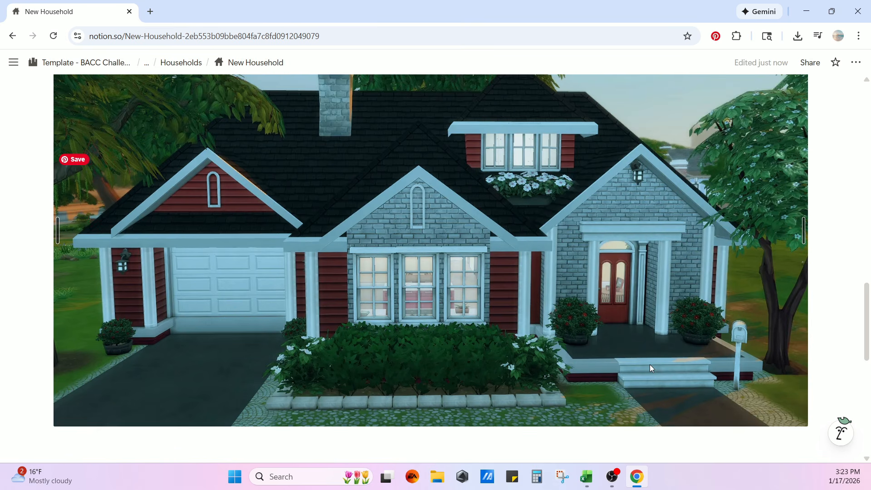
scroll(650, 369, "up", 1)
scroll(650, 368, "down", 5)
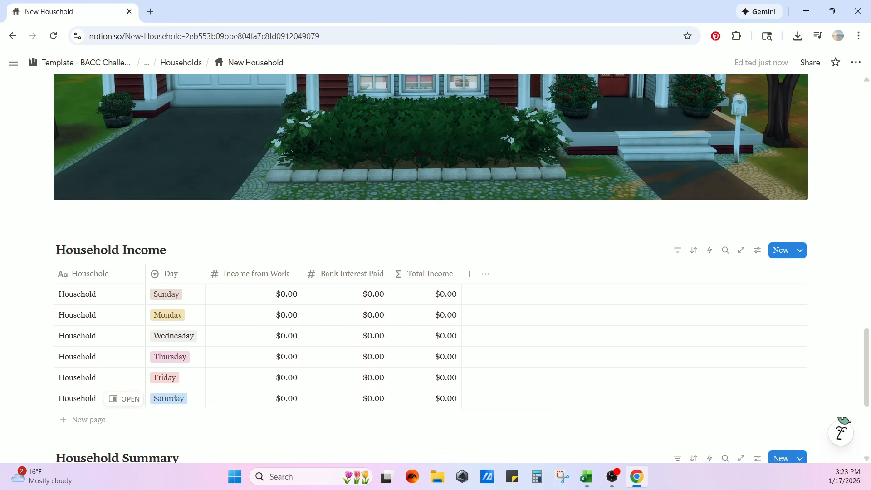
scroll(551, 408, "down", 1)
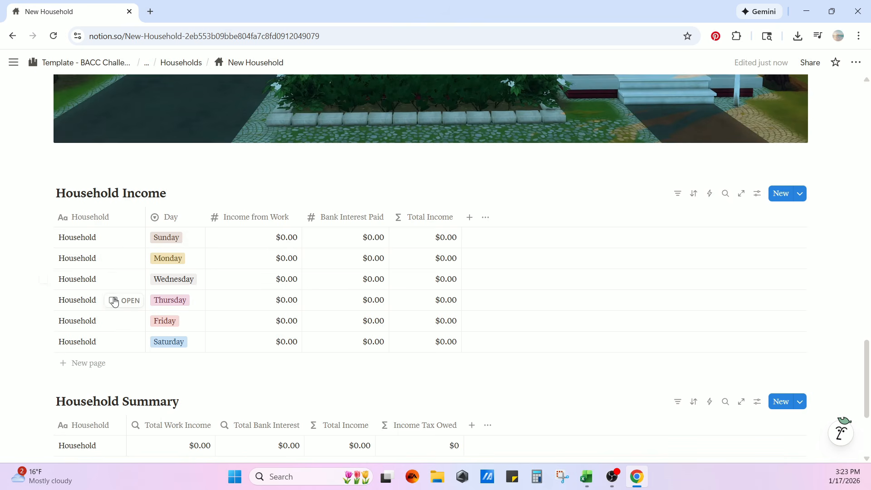
key("alt+Tab")
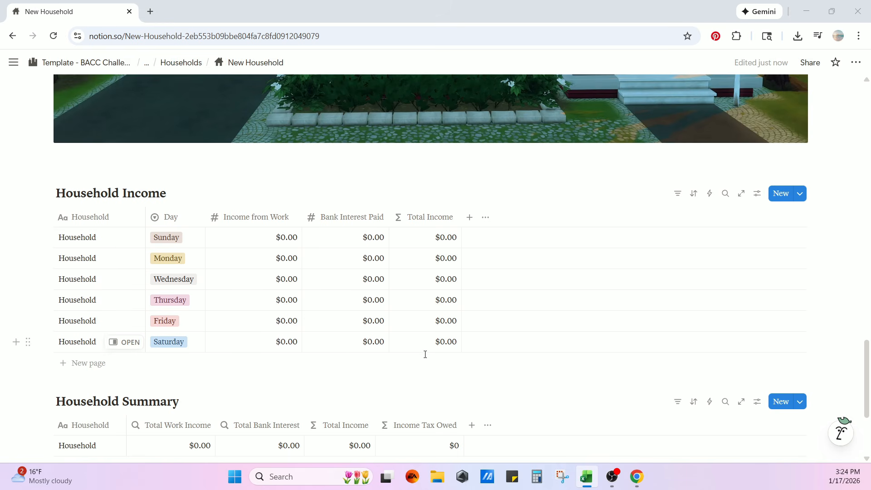
scroll(449, 363, "down", 2)
scroll(470, 375, "down", 1)
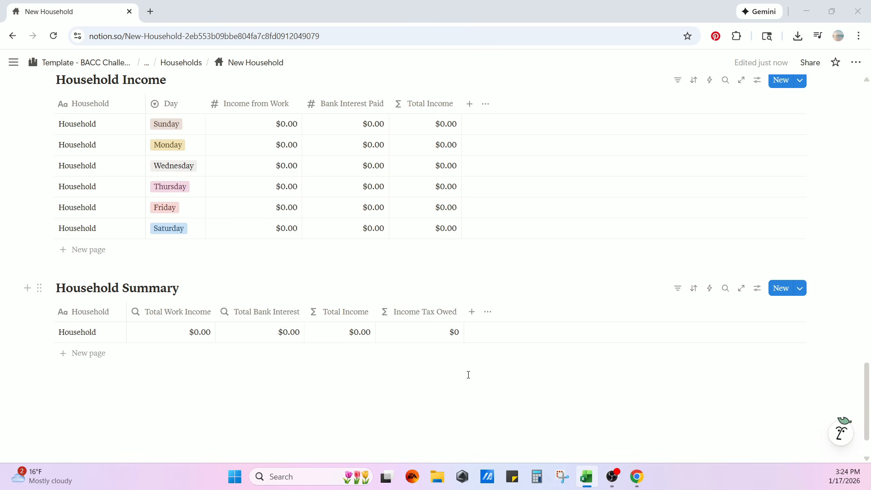
Return to the tracker page, reopen the new household and retitle it with the member Sim's surname
scroll(466, 373, "up", 15)
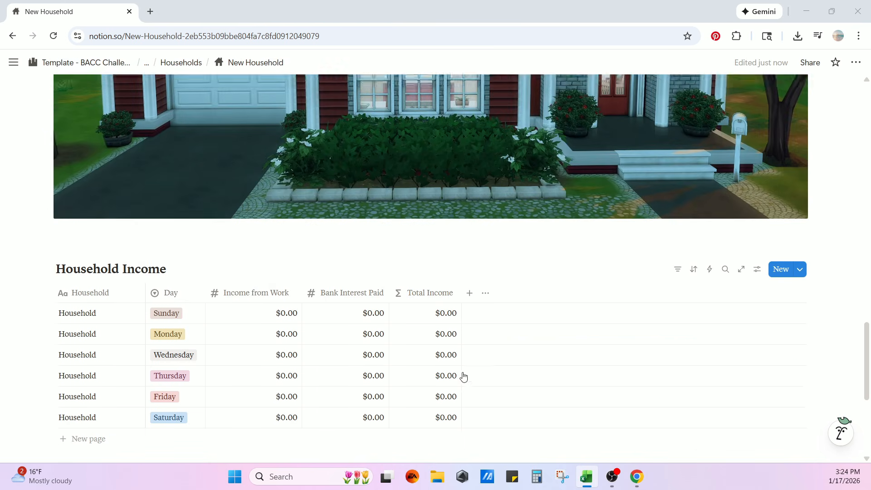
scroll(460, 375, "up", 4)
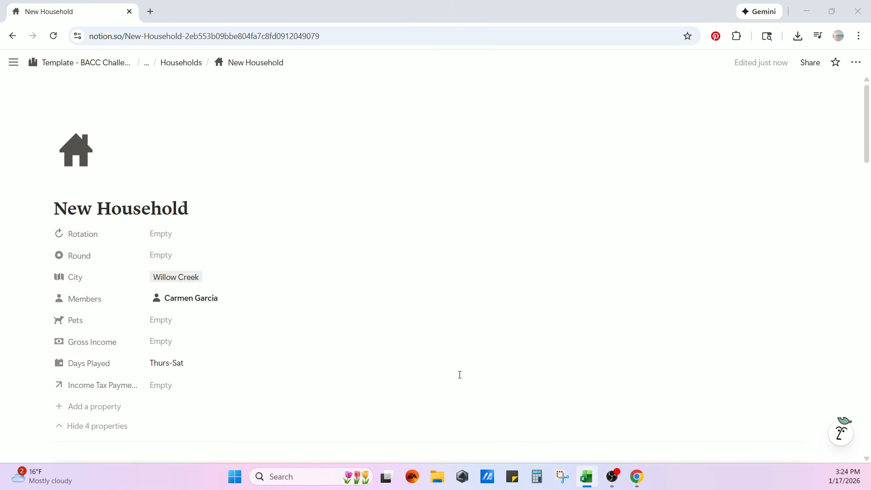
key("alt+Left")
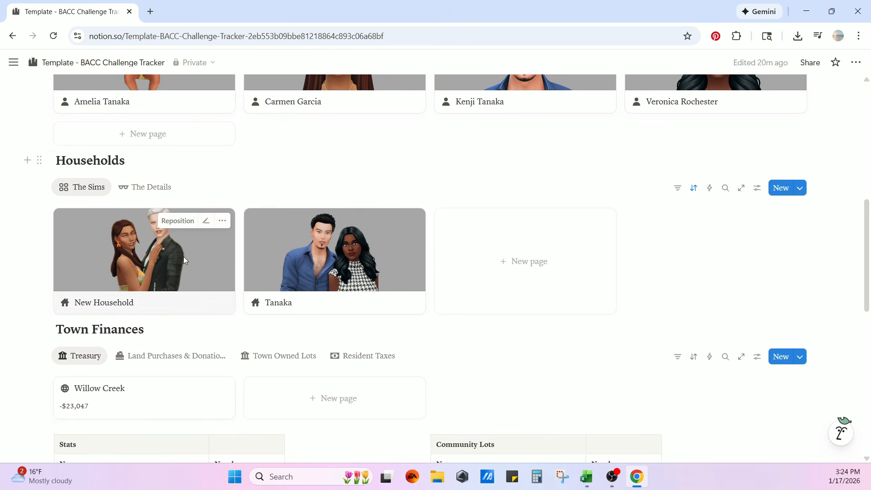
left_click(146, 263)
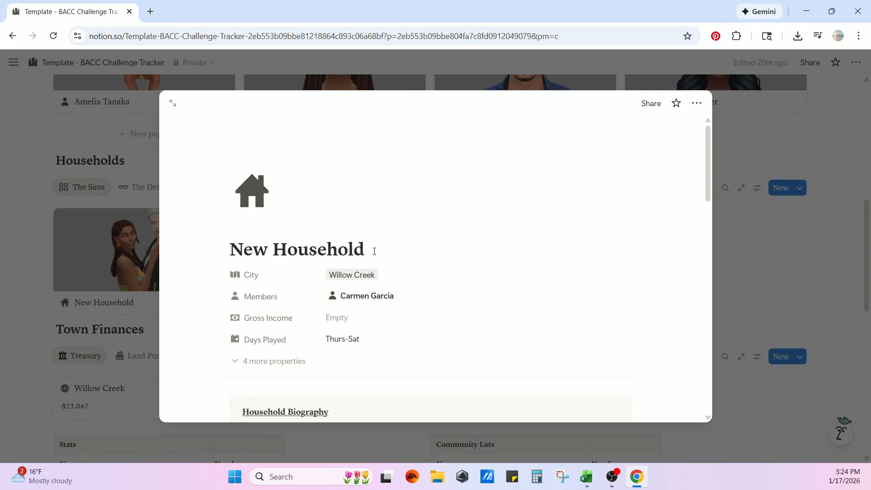
left_click_drag(375, 251, 169, 236)
type("Garci")
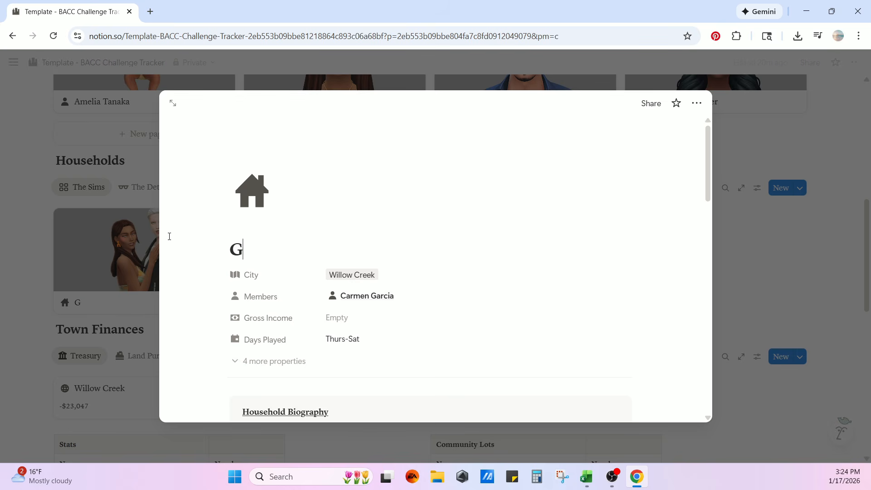
type("a Household")
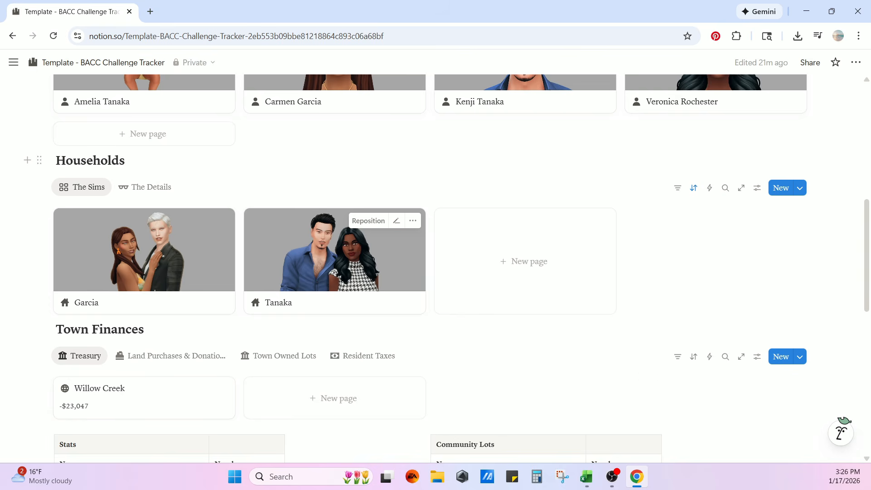
key("alt+Tab")
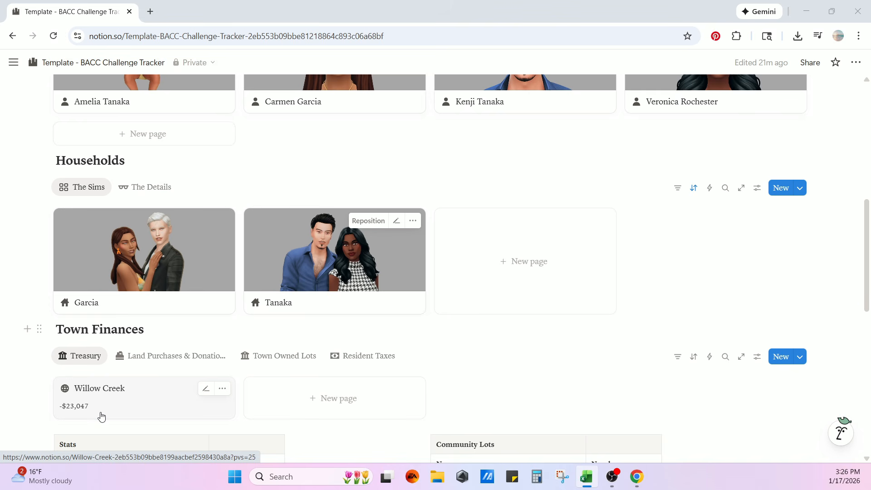
scroll(200, 393, "down", 3)
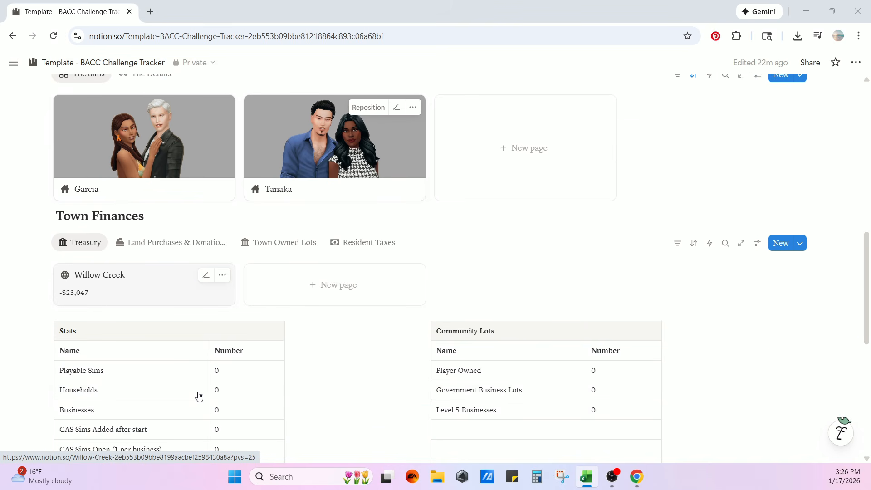
Add an entry to the town's Land Purchases & Donations, named with the new household's surname followed by "land cost"
left_click(161, 244)
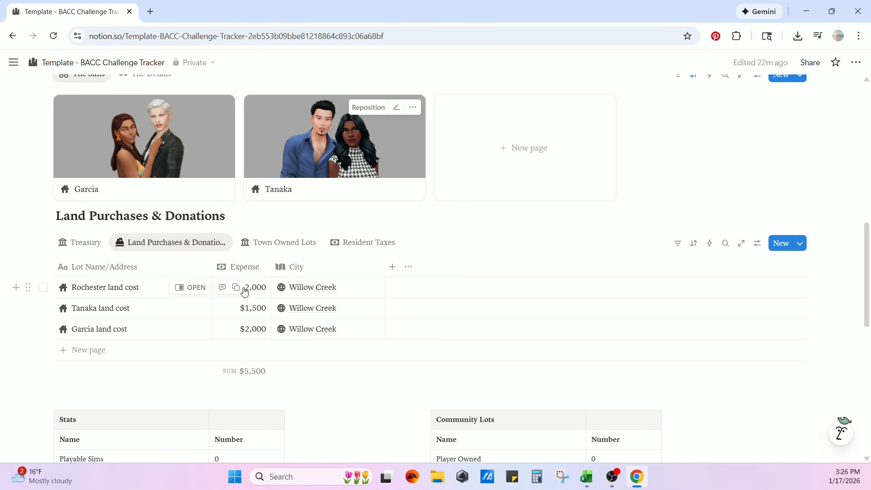
mouse_move(11, 308)
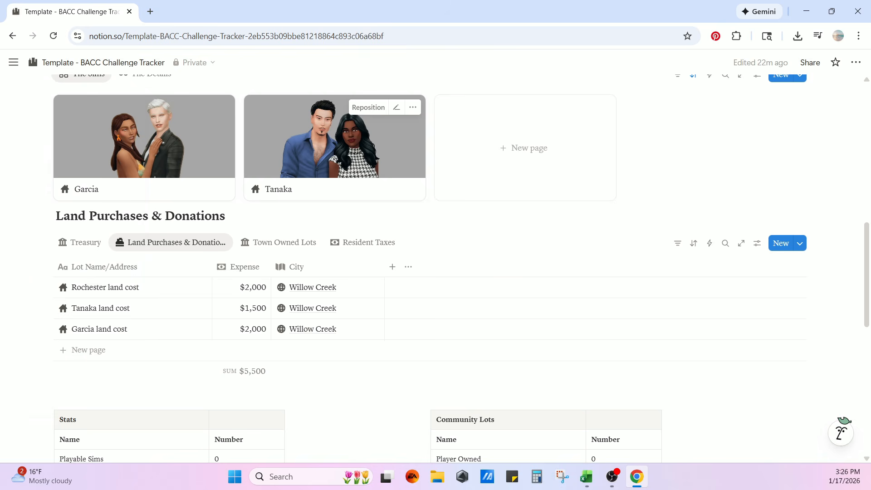
key("alt+Tab")
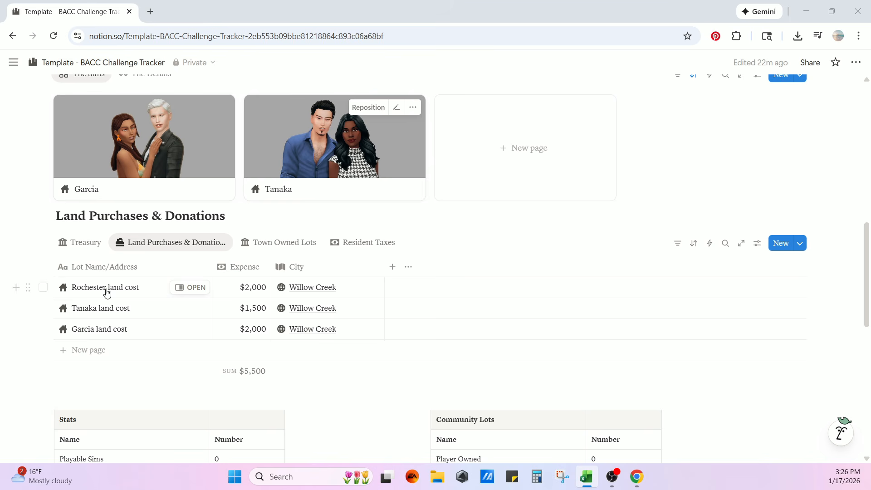
left_click(89, 350)
type("Lot Name")
key("ctrl+a")
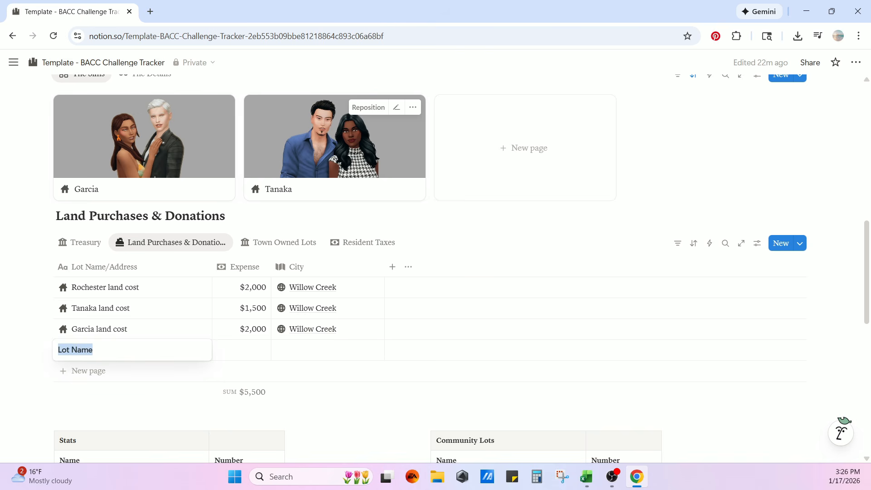
type("O")
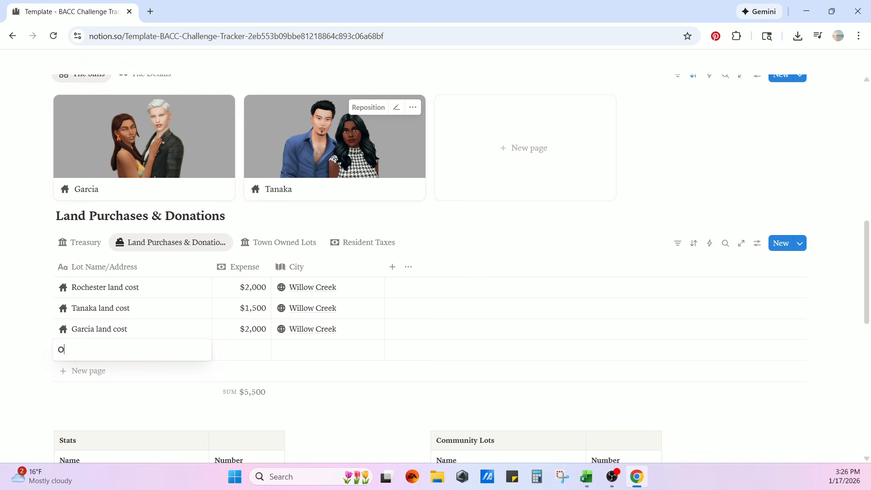
type("lsen land cost")
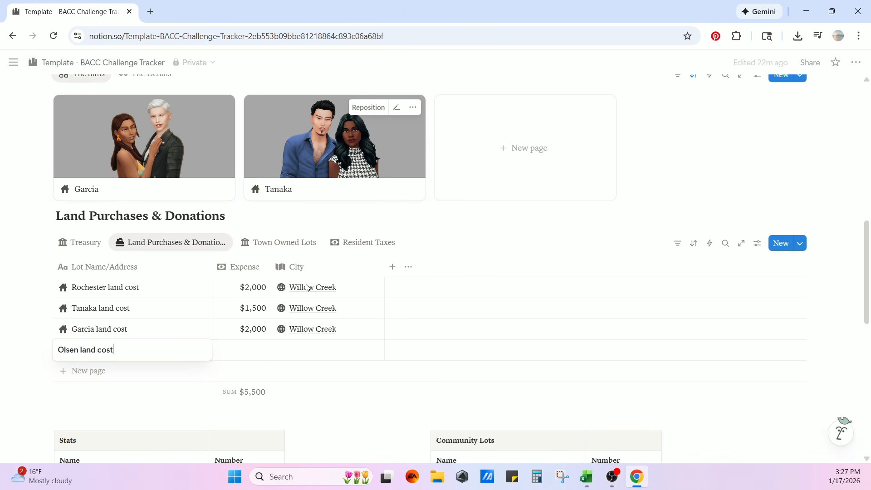
key("Return")
Set the new land cost entry's expense to $2,000 and link its city to Willow Creek
left_click(257, 348)
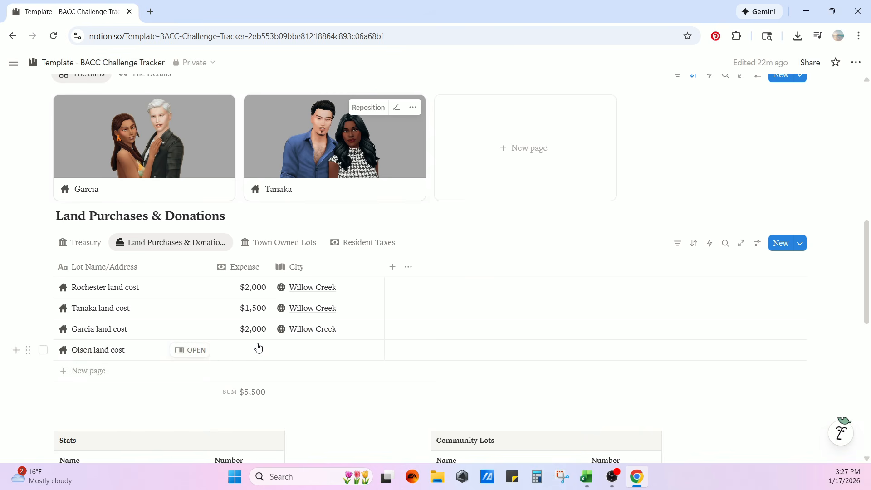
type("2000")
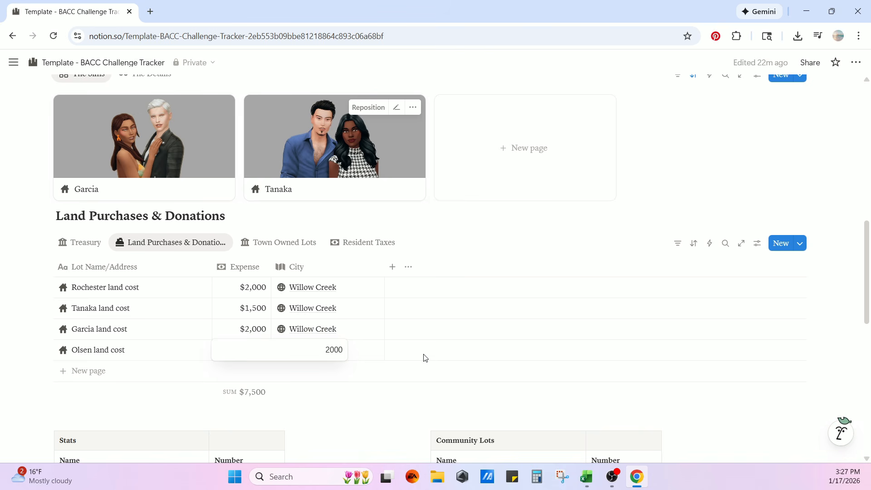
key("Return")
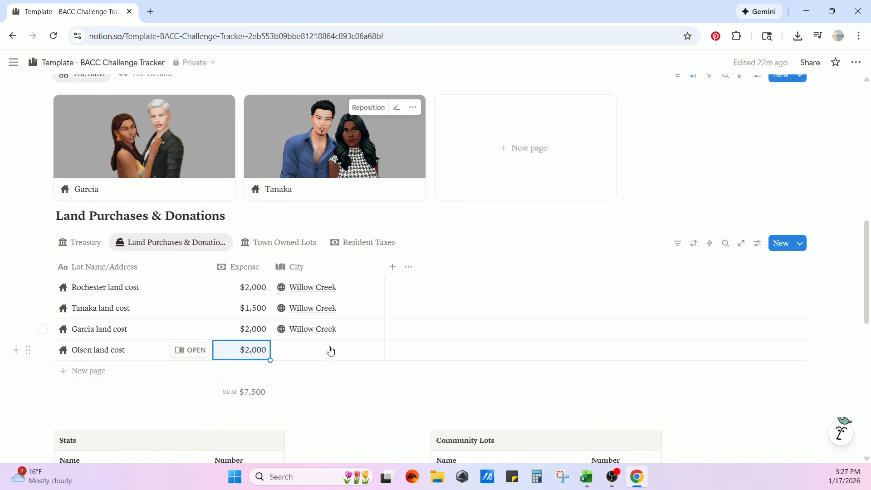
left_click(325, 356)
left_click(323, 331)
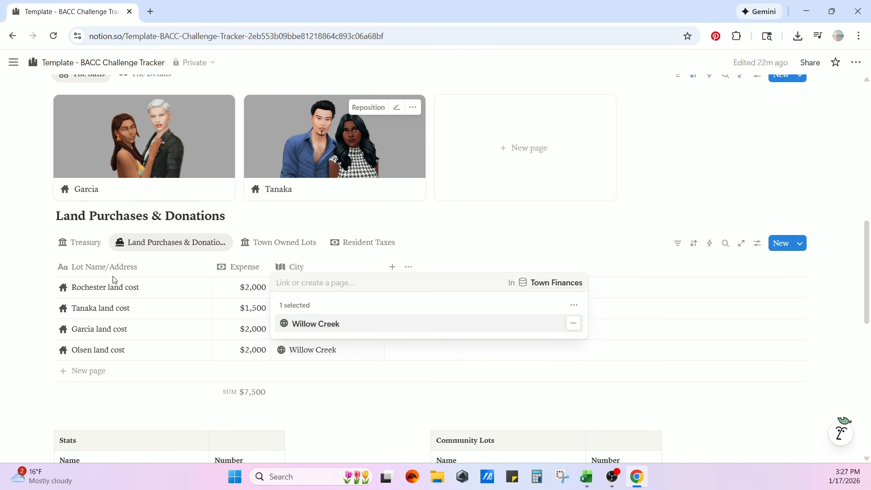
left_click(321, 331)
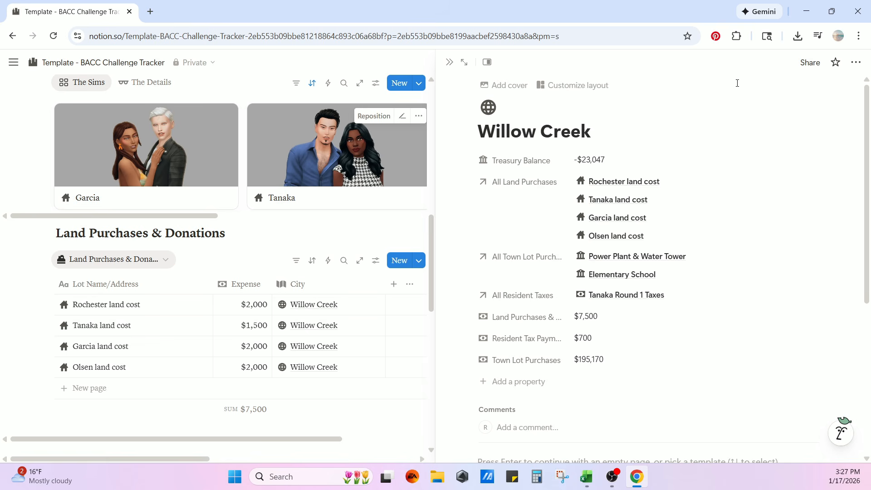
left_click(448, 63)
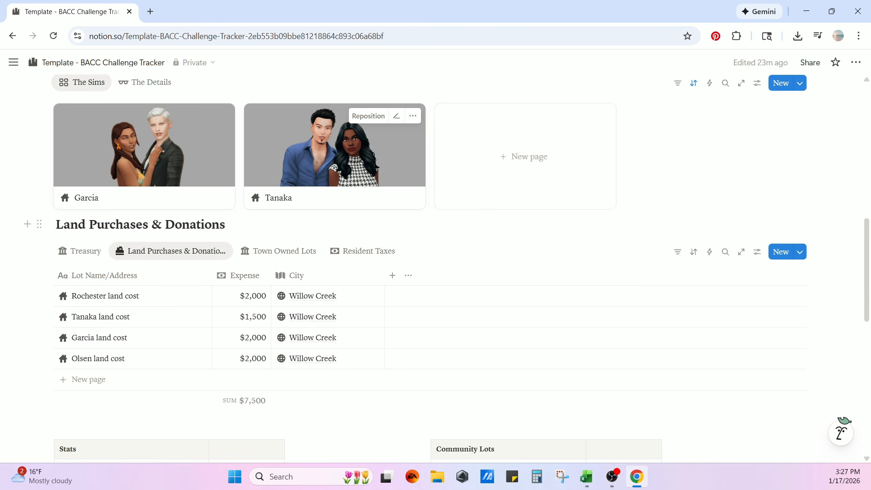
Add another Land Purchases & Donations entry, named with the same household's surname followed by "business registration fee"
key("alt+Tab")
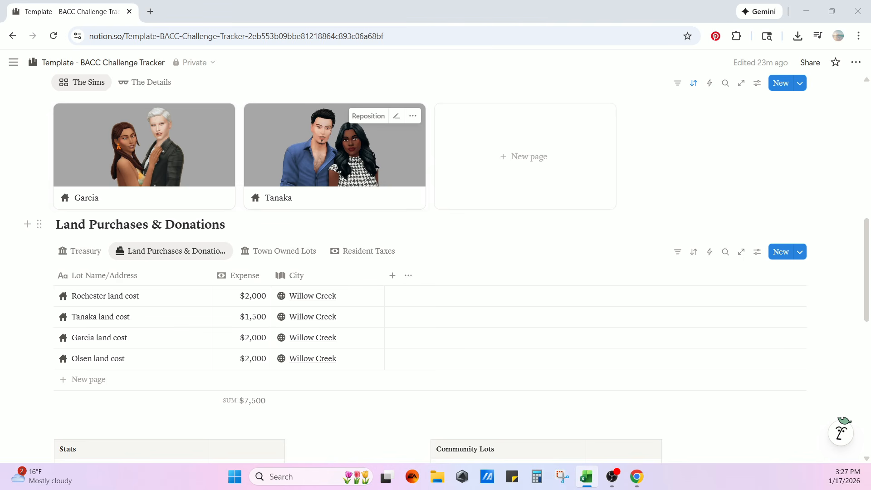
scroll(327, 251, "down", 3)
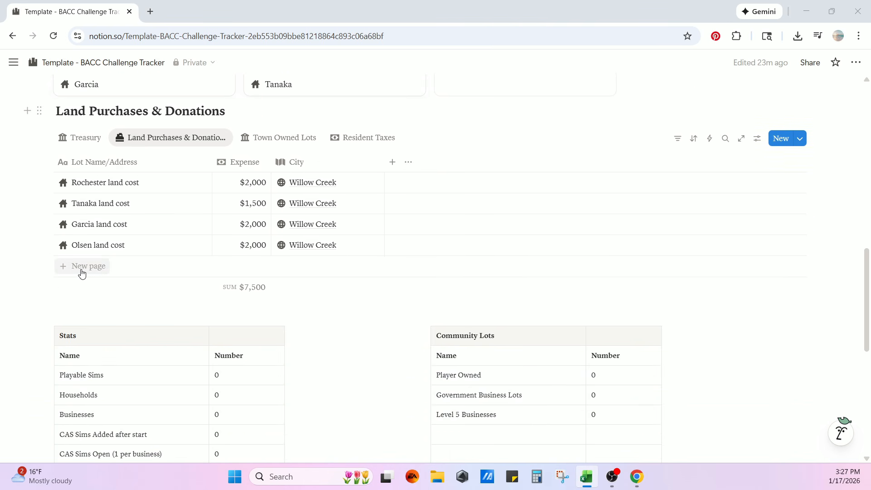
left_click(81, 273)
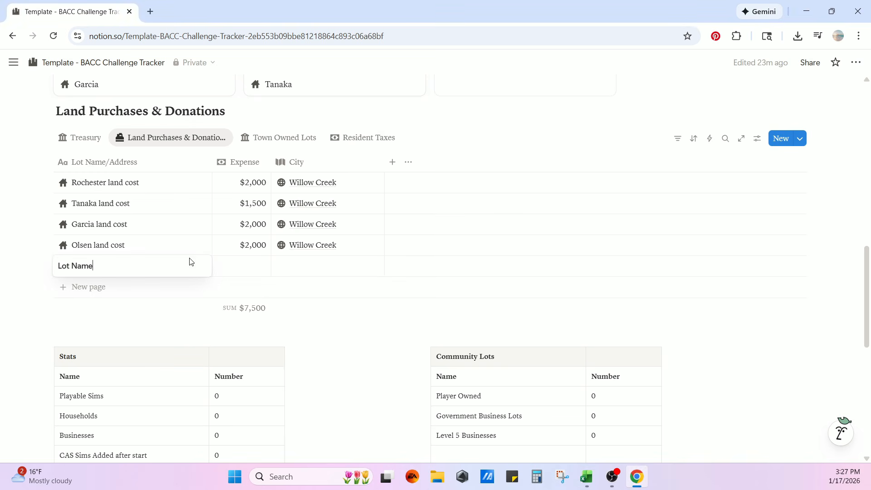
left_click_drag(113, 268, 26, 273)
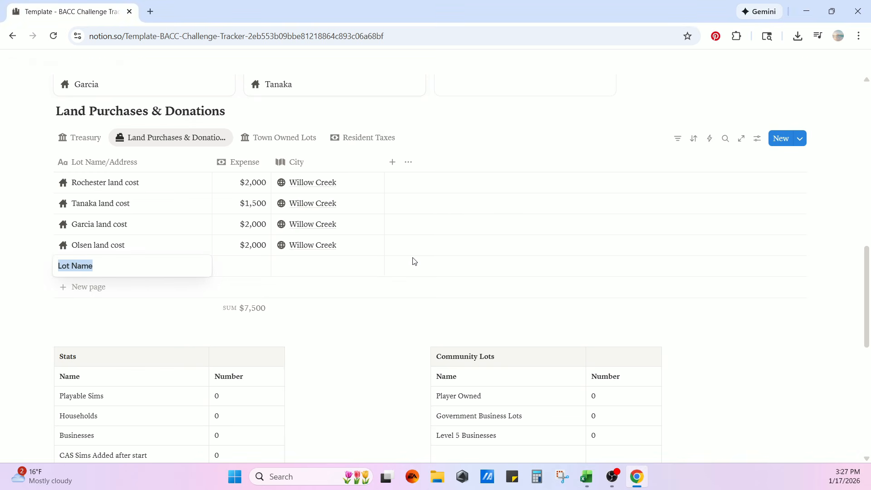
type("Olsen busi")
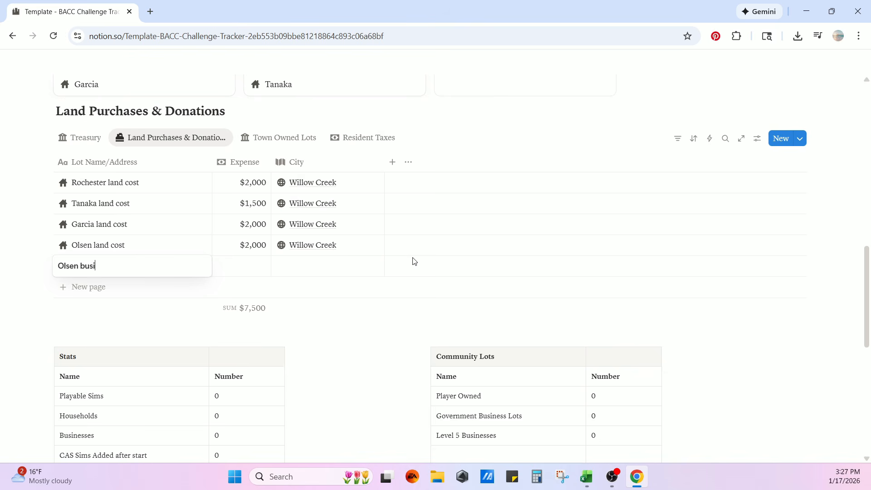
type("ness registration fee")
key("Return")
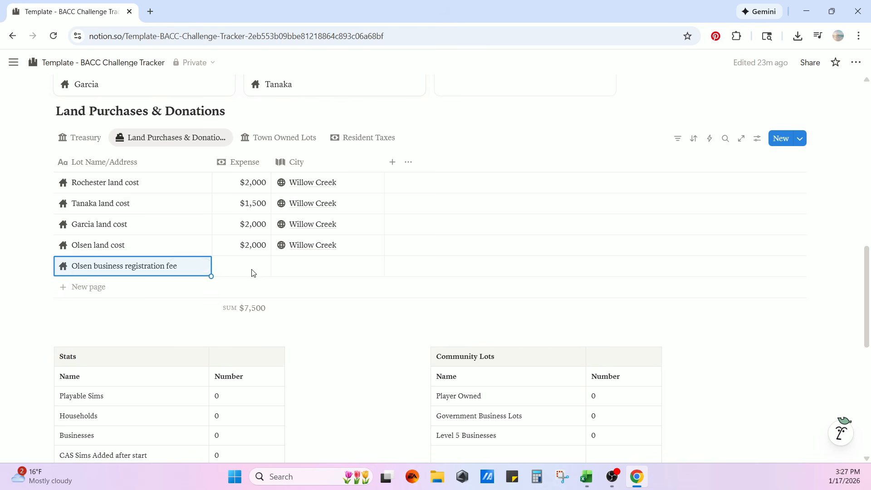
Set the business registration fee entry's expense to $750 and link its city to Willow Creek
left_click(253, 268)
type("750")
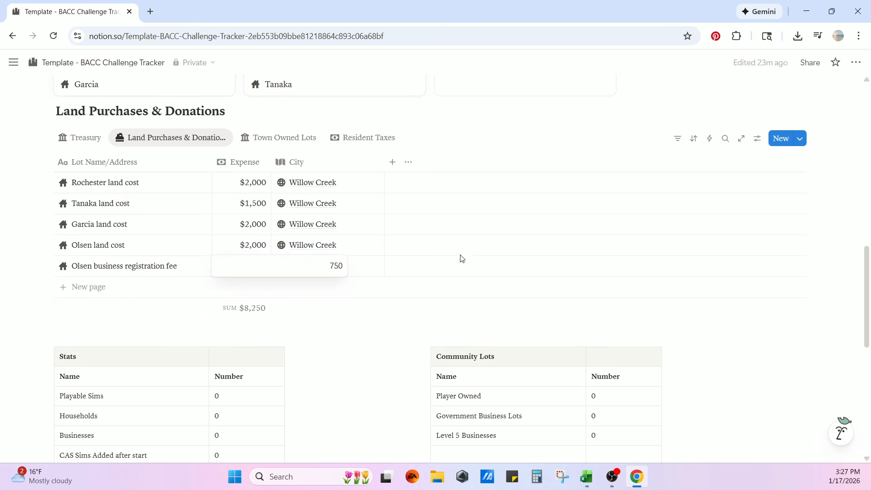
key("Return")
left_click(321, 276)
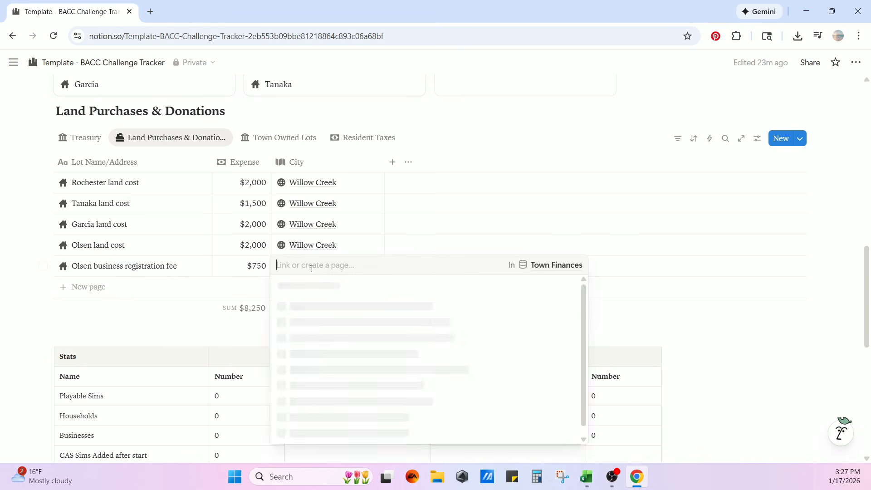
left_click(308, 309)
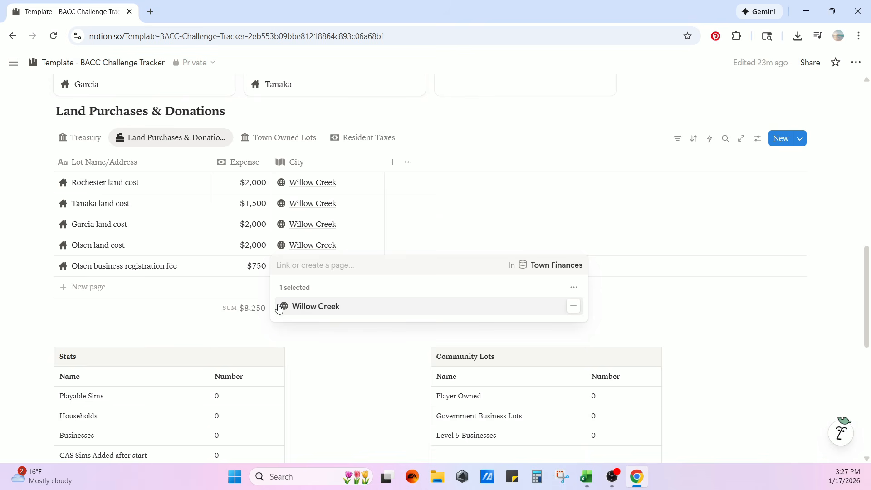
left_click(301, 307)
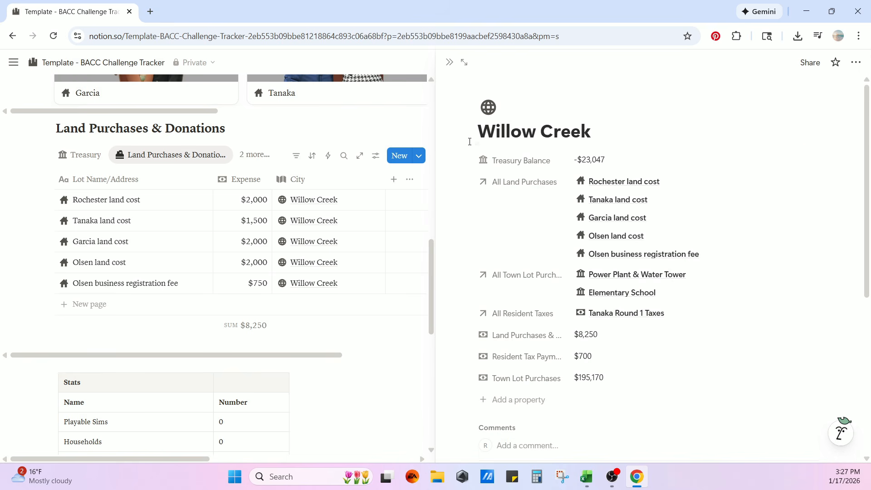
left_click(450, 62)
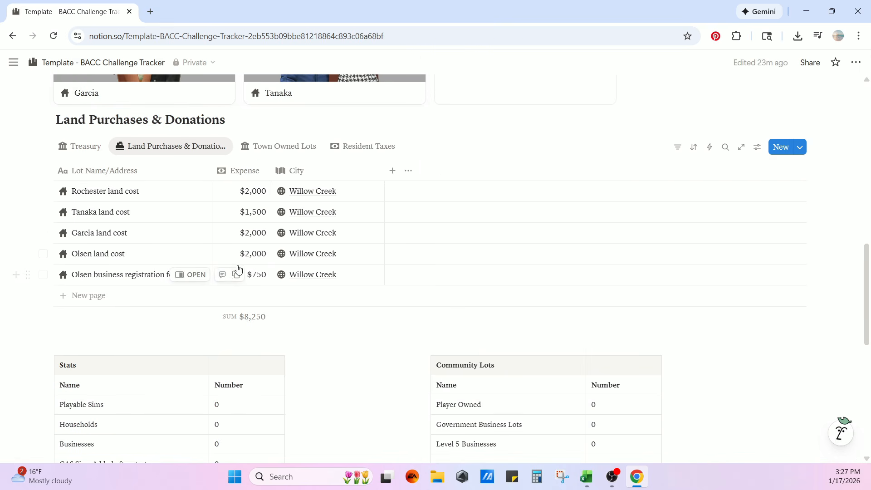
Examine the Misc. Fees & Taxes page for each fee's amount, description and whether it is required
scroll(272, 218, "up", 2)
scroll(307, 287, "up", 15)
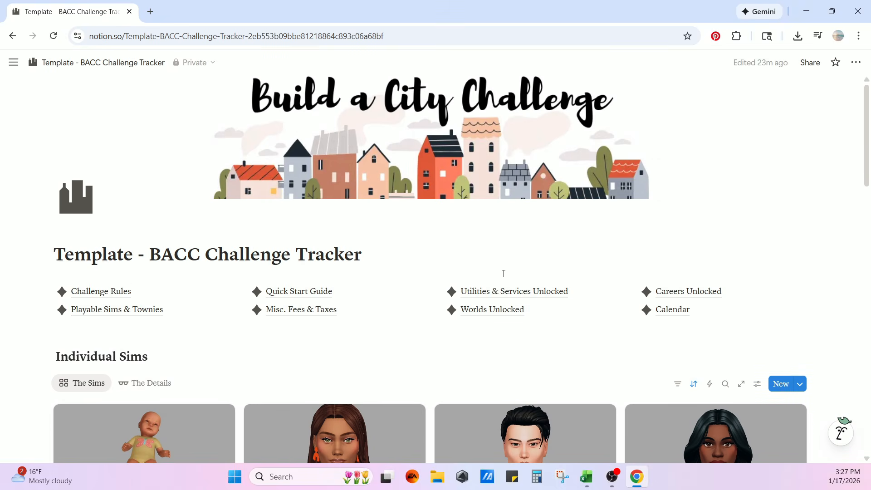
left_click(284, 310)
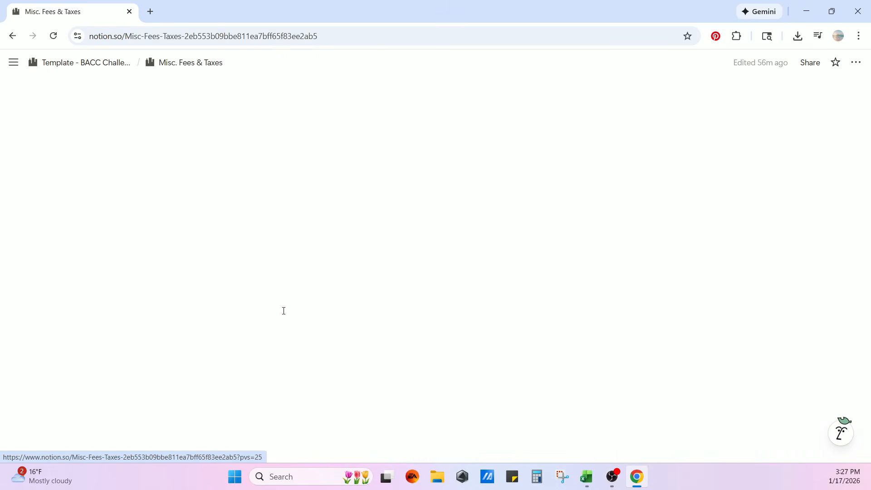
scroll(363, 299, "down", 4)
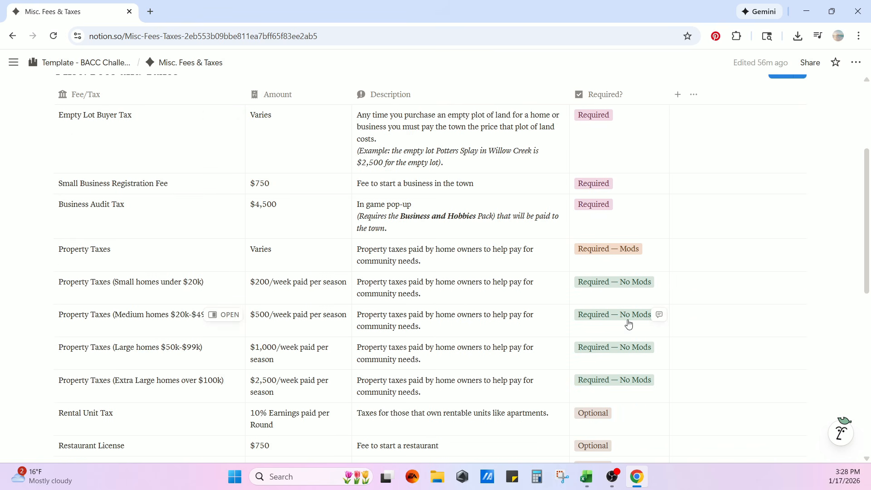
scroll(629, 323, "down", 1)
scroll(628, 324, "down", 3)
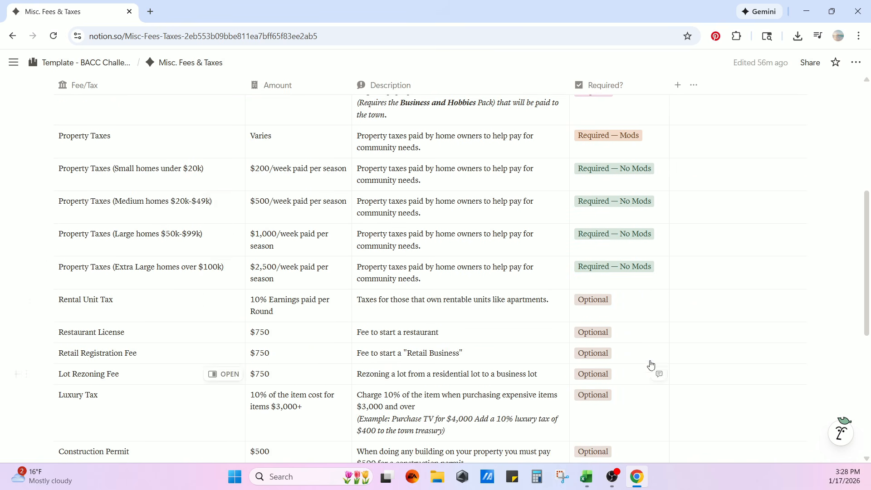
scroll(545, 317, "down", 4)
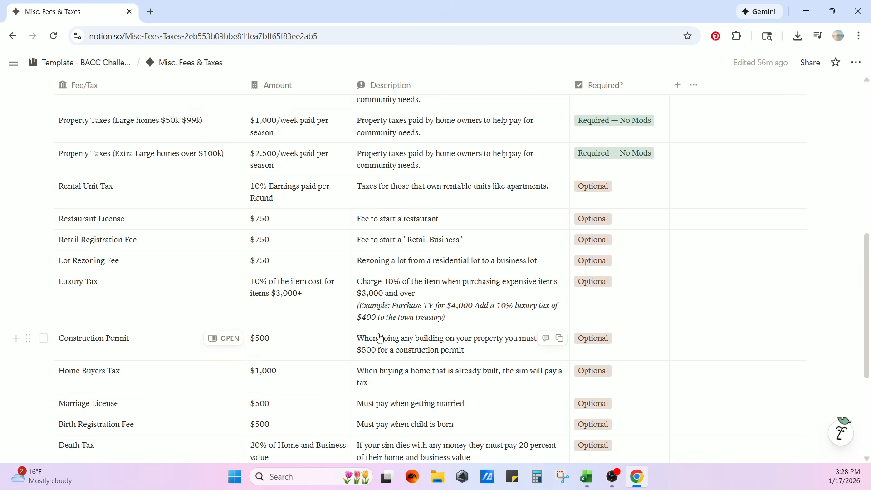
scroll(377, 345, "down", 3)
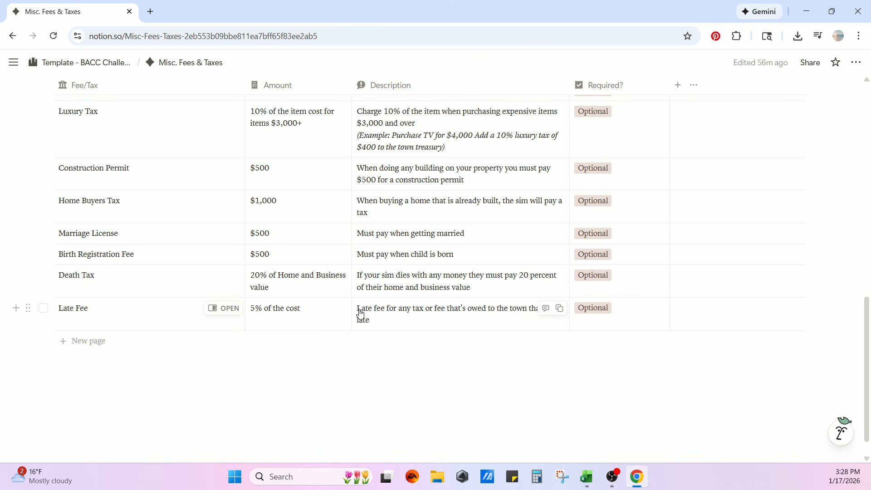
scroll(338, 363, "up", 15)
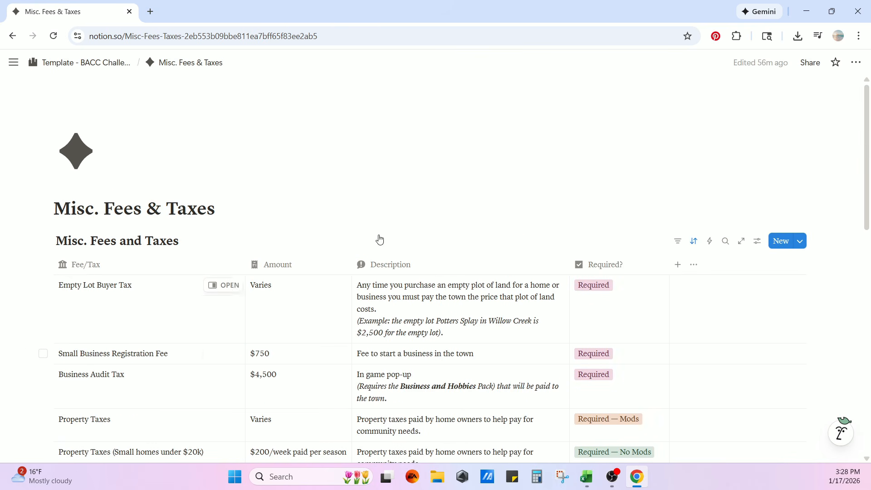
Return to the tracker and add a Land Purchases & Donations entry for the first listed household's "business registration fee"
left_click(68, 67)
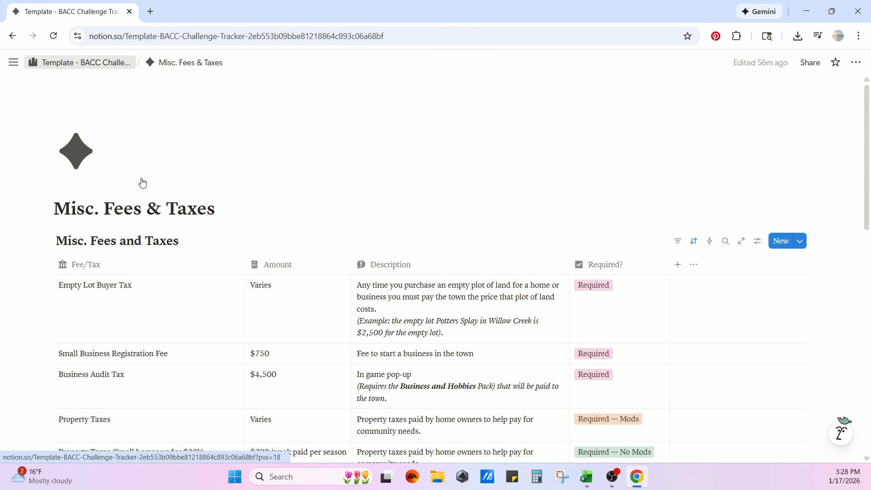
scroll(322, 290, "down", 15)
scroll(204, 284, "up", 1)
left_click(90, 278)
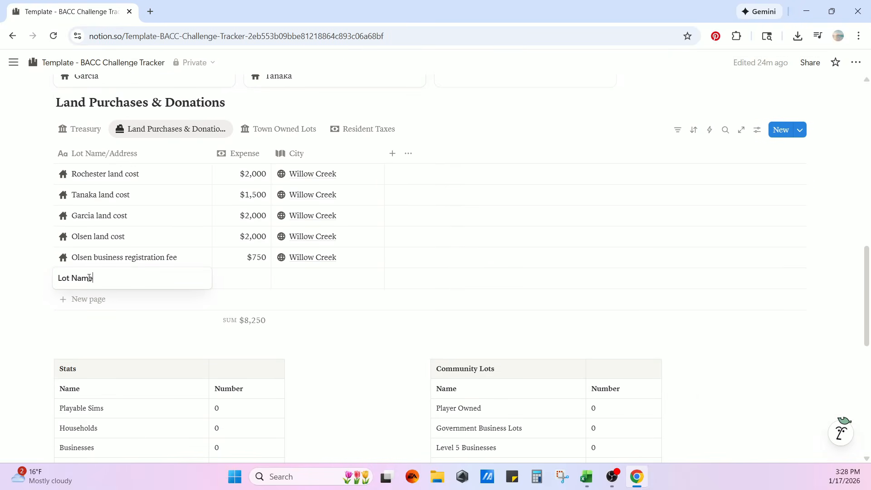
left_click_drag(93, 279, 13, 286)
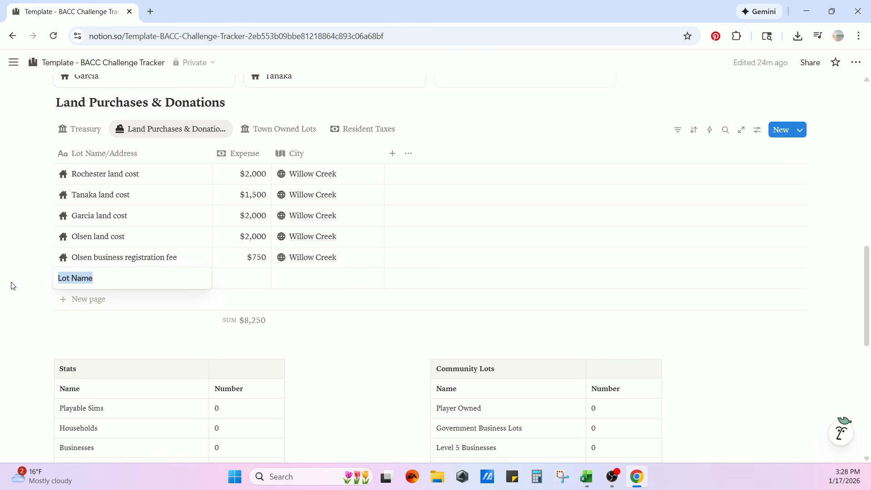
type("Garcia business registration fee")
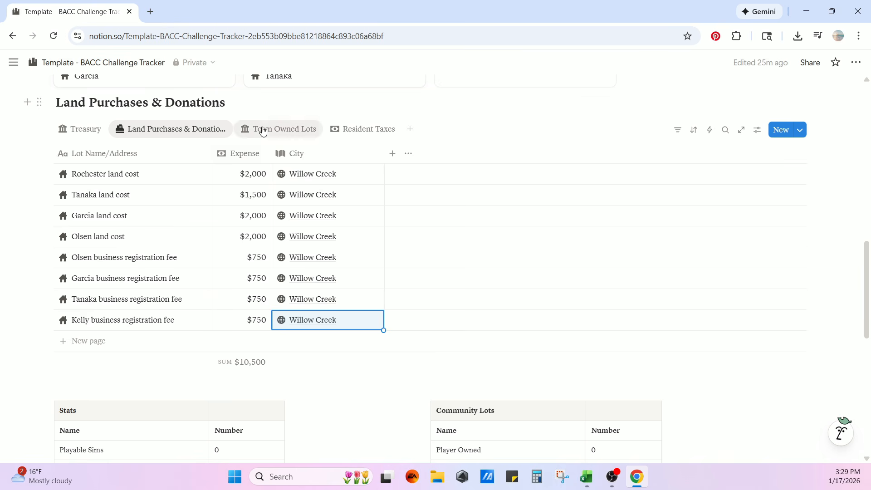
Clear the name and expense of the Elementary School entry in the Town Owned Lots table
left_click(262, 131)
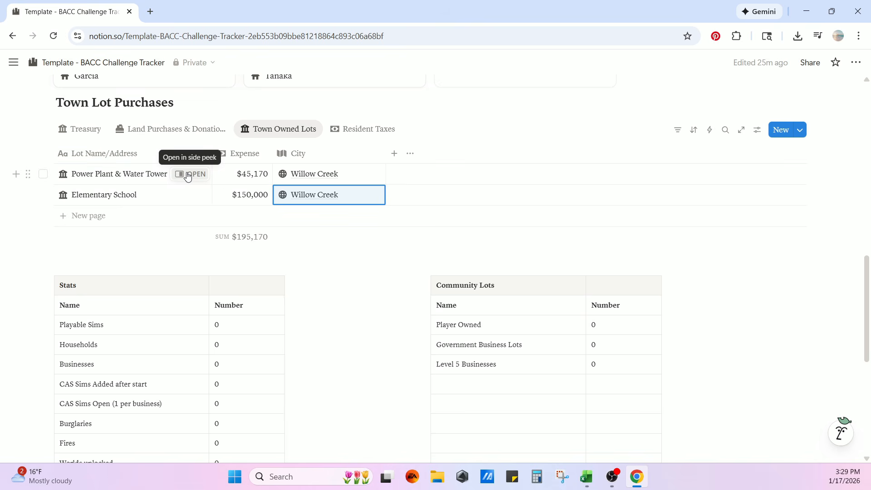
left_click(114, 196)
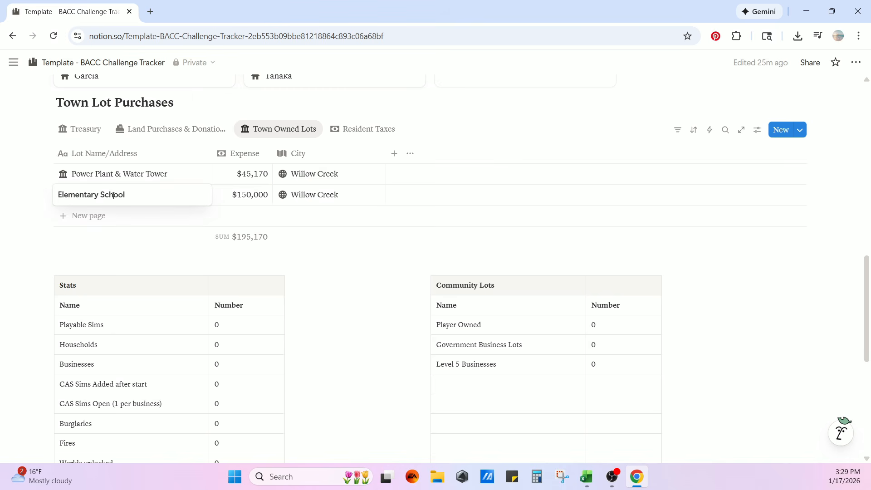
left_click_drag(138, 198, 26, 186)
key("BackSpace")
left_click(257, 202)
left_click(265, 198)
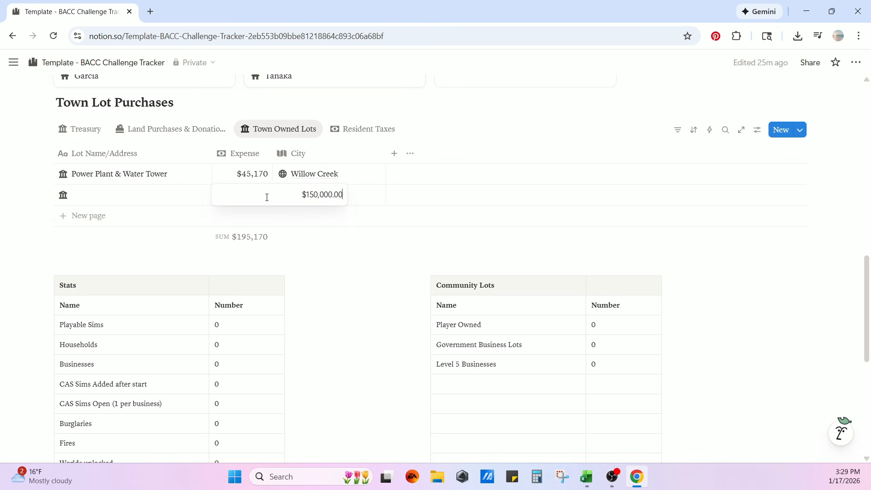
left_click_drag(292, 196, 362, 197)
key("BackSpace")
key("Return")
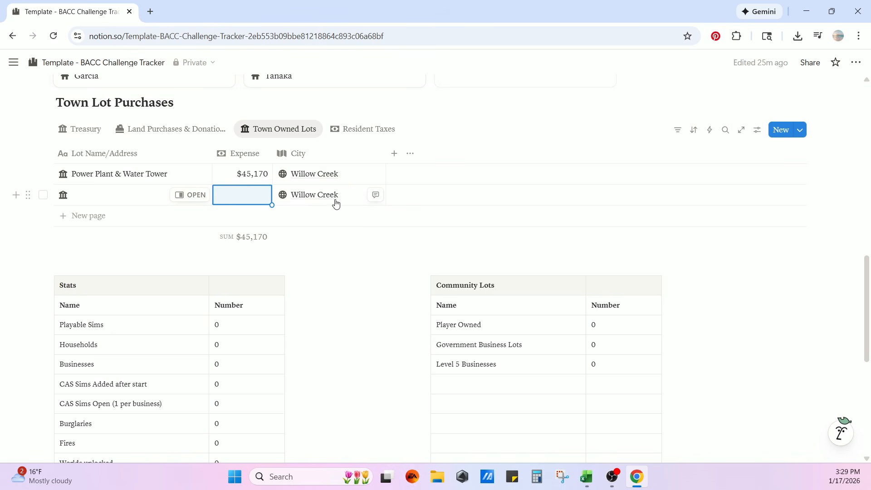
Delete the blank entry below Power Plant & Water Tower from the town-owned lots
left_click(352, 196)
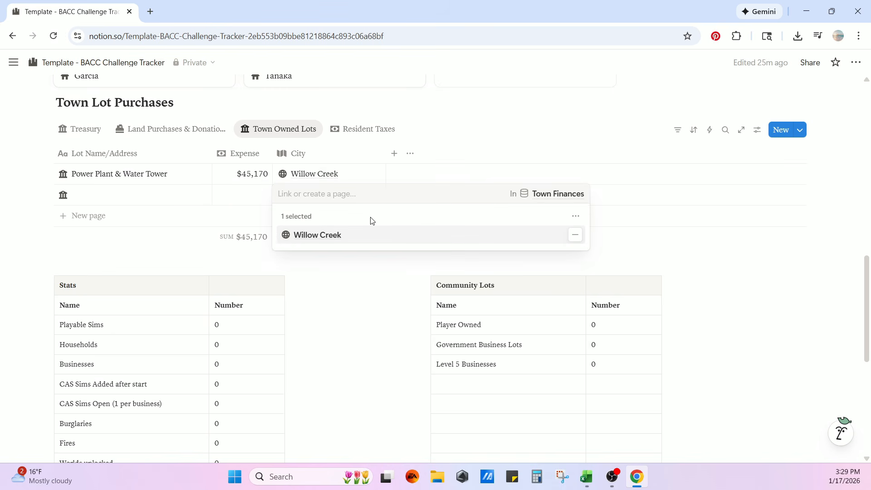
key("Escape")
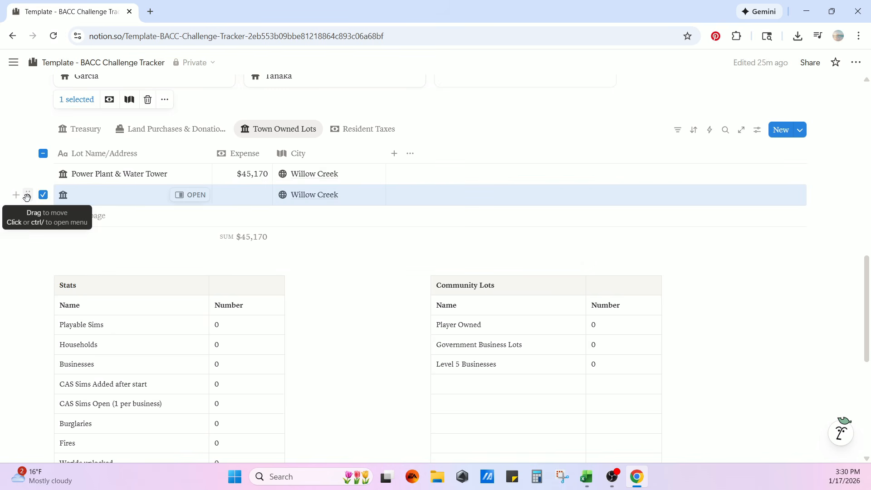
left_click(43, 195)
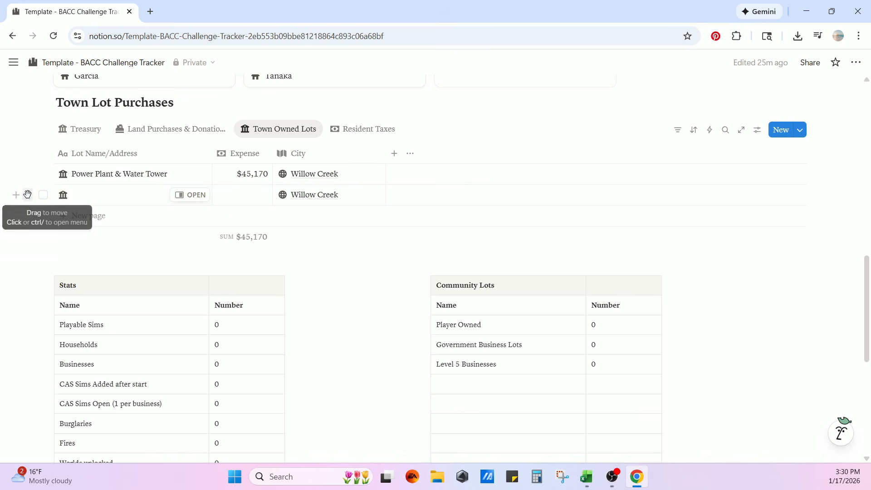
left_click(28, 196)
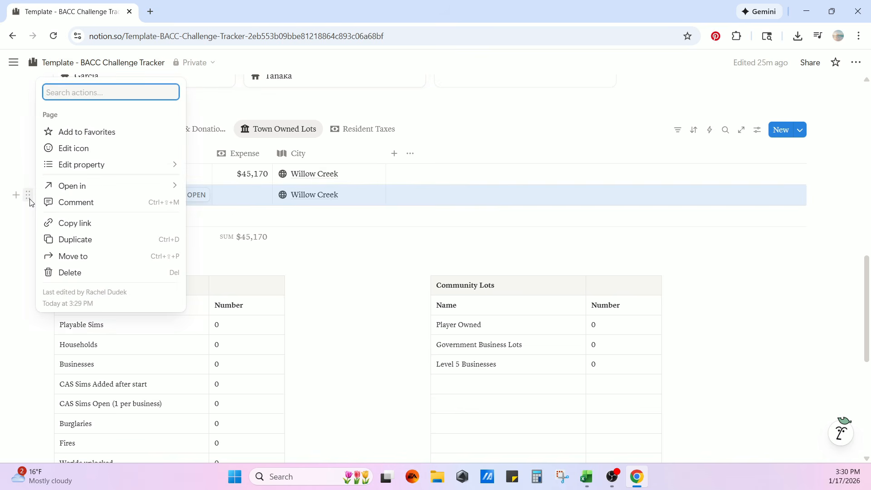
left_click(69, 272)
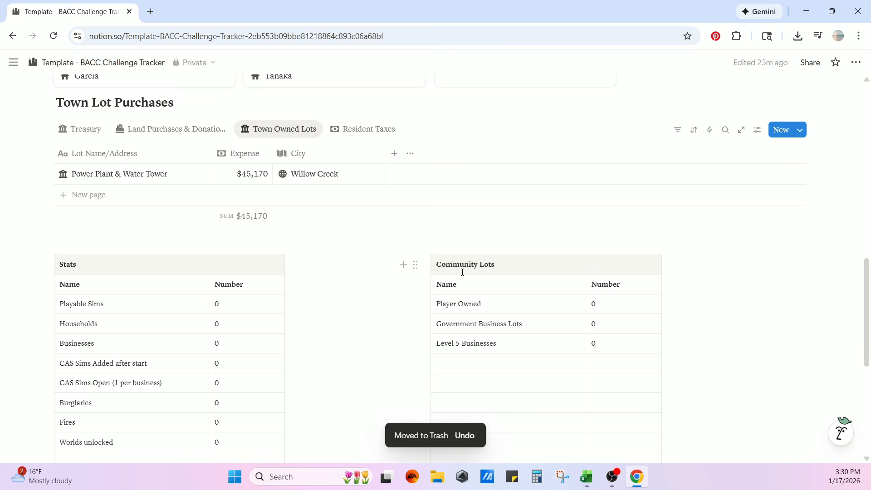
Show the Resident Taxes table and open the household named in its Round 1 tax entry as a full page
left_click(361, 132)
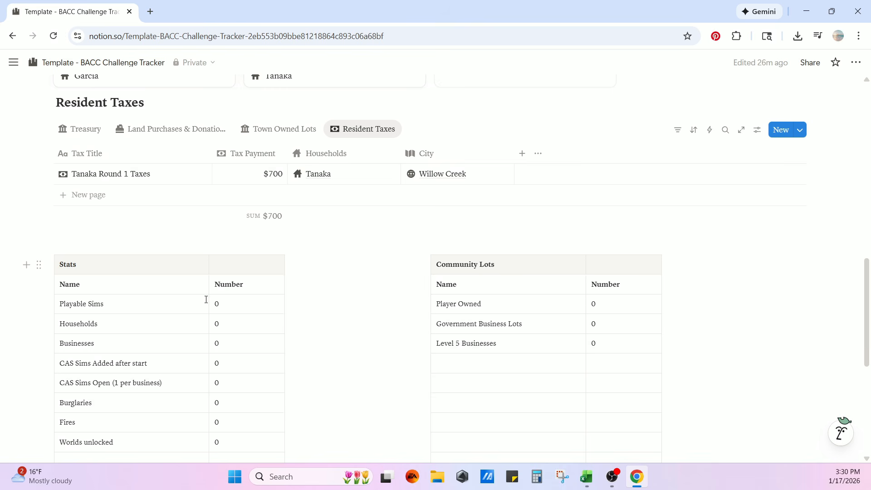
scroll(206, 300, "up", 8)
scroll(206, 300, "down", 3)
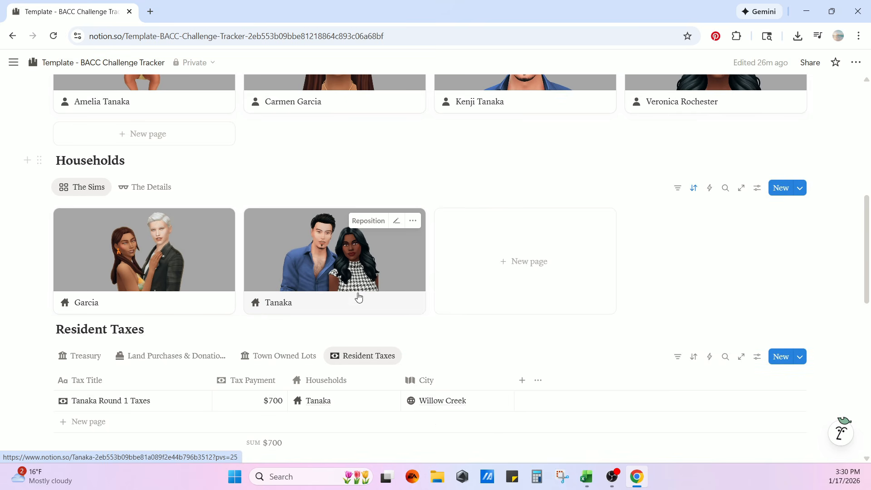
left_click(327, 272)
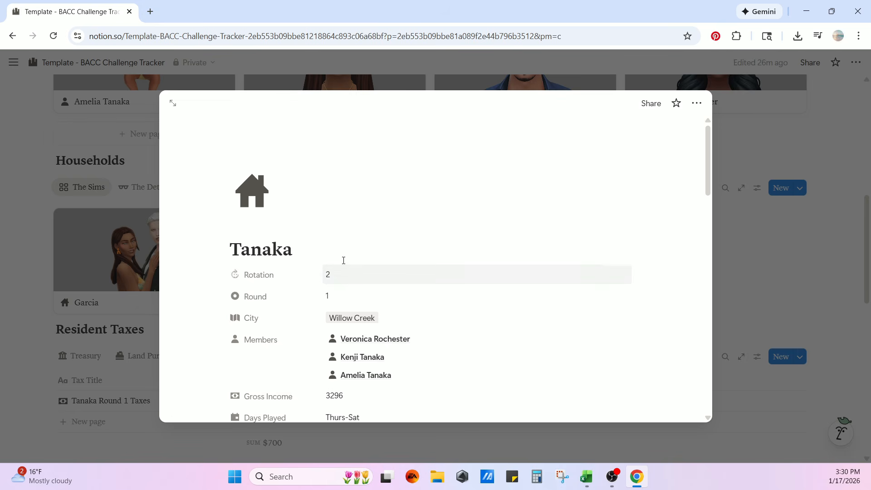
left_click(172, 107)
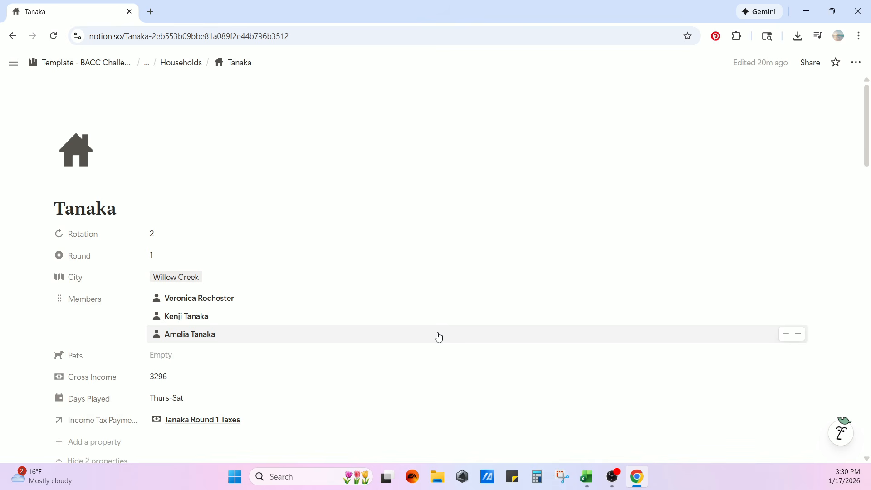
Set Thursday's Income from Work to $2,196 in the Household Income table
scroll(454, 290, "down", 2)
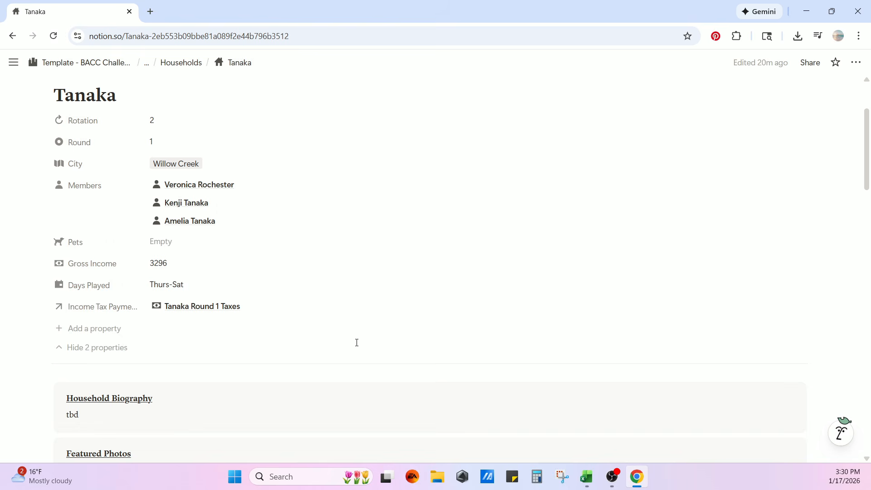
scroll(318, 347, "down", 15)
scroll(318, 347, "up", 5)
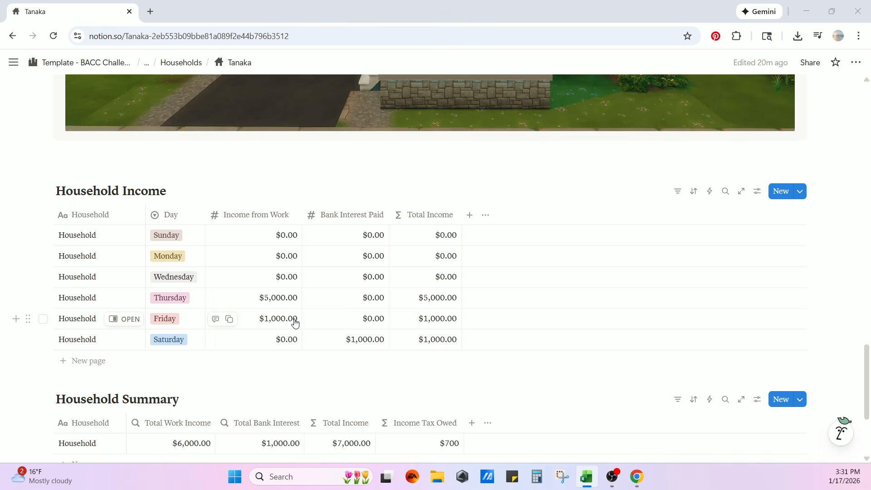
left_click(281, 296)
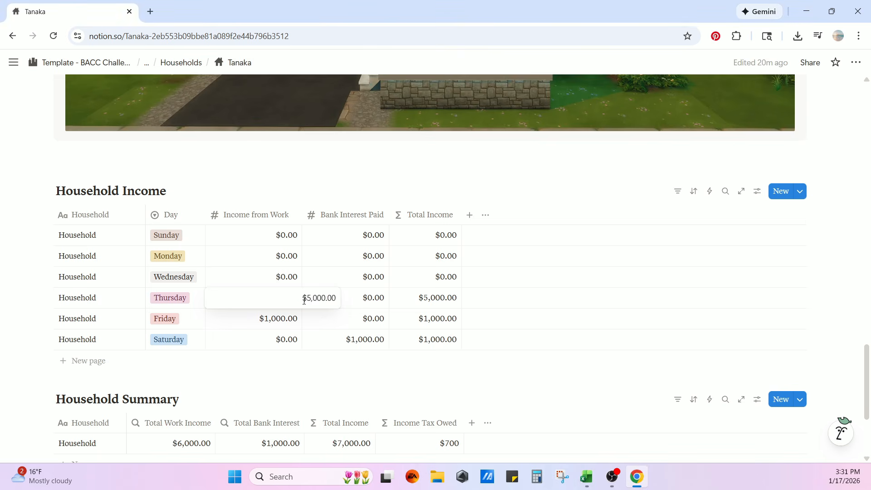
left_click_drag(304, 299, 361, 301)
type("2196")
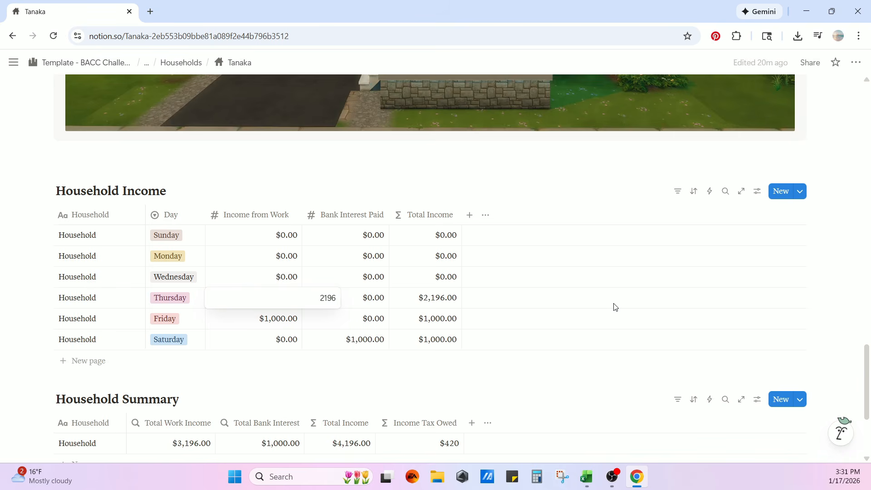
key("Return")
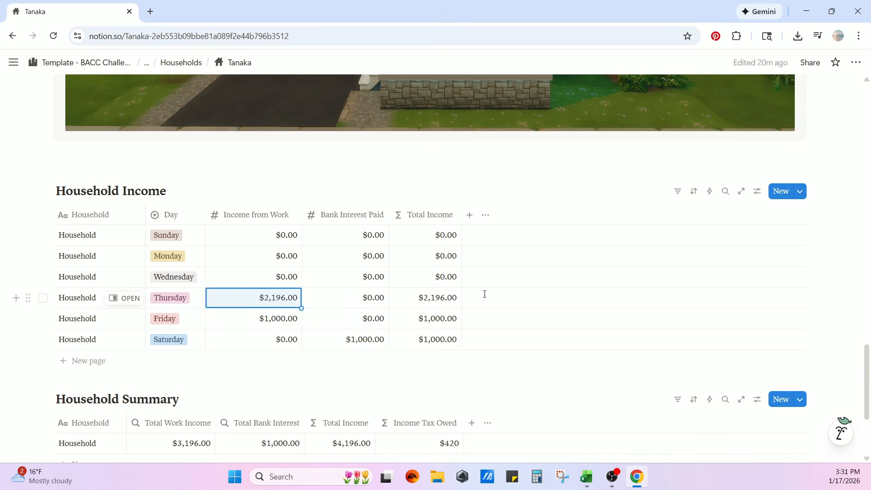
Set Friday's Income from Work and Saturday's Bank Interest Paid to $0 in the Household Income table
left_click(279, 324)
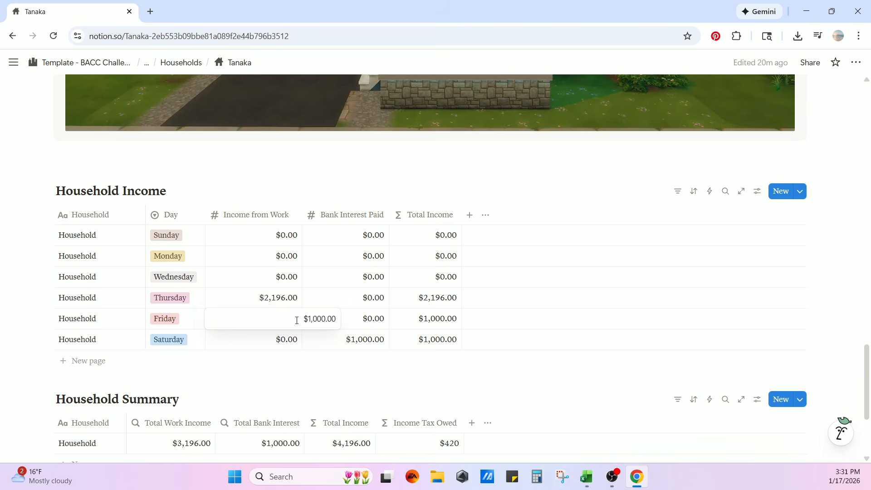
key("ctrl+a")
type("0")
key("Return")
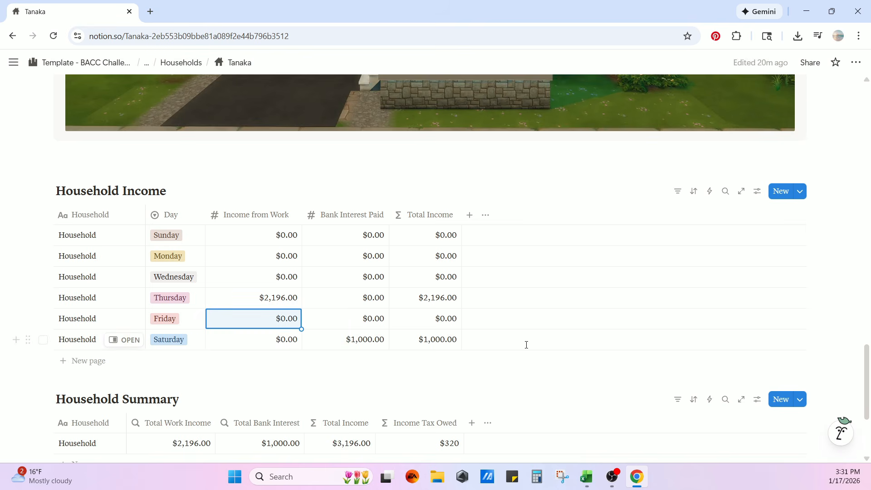
left_click(361, 342)
key("ctrl+a")
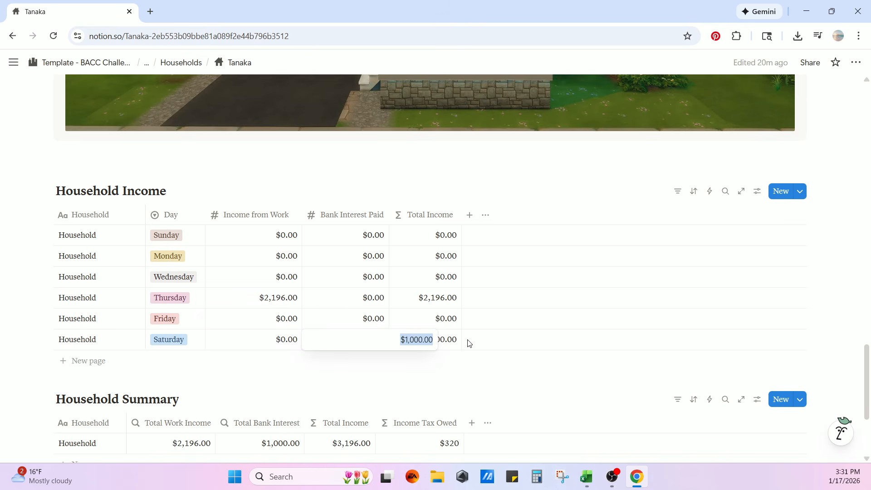
key("BackSpace")
type("0")
key("Return")
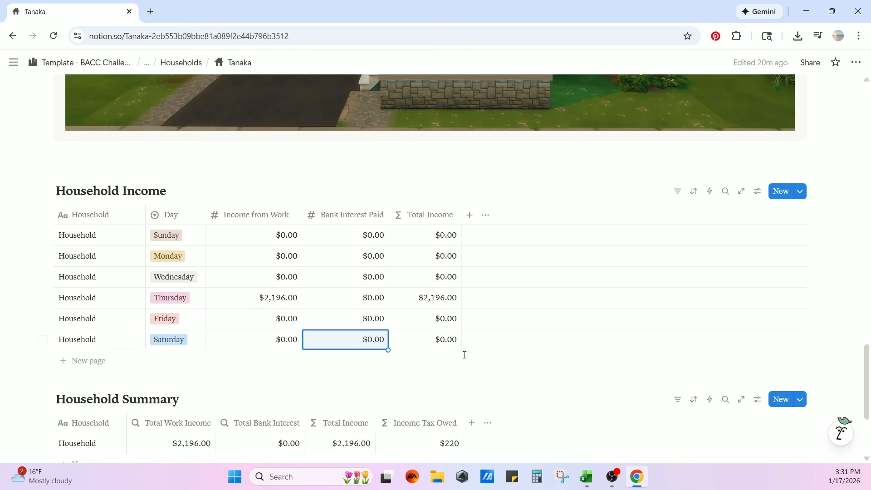
Open the household's linked Round 1 Taxes entry and set its Tax Payment to $220
scroll(512, 353, "down", 2)
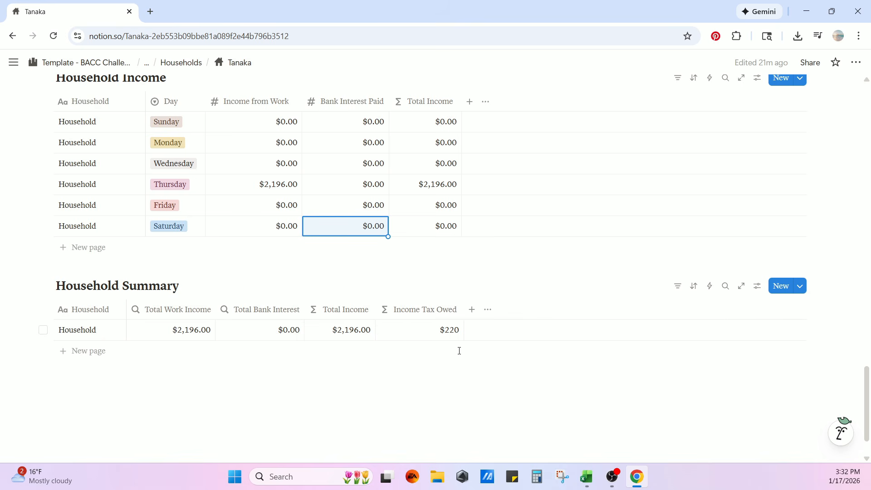
scroll(458, 390, "up", 1)
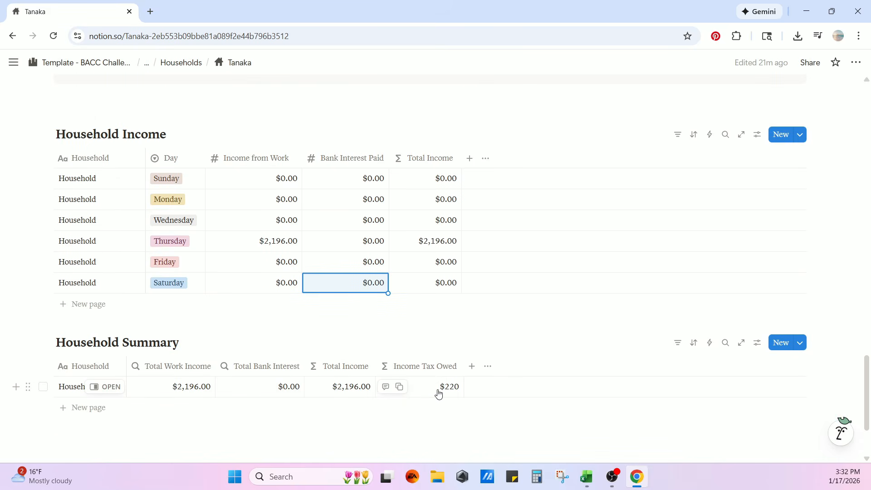
scroll(442, 397, "up", 6)
scroll(430, 400, "up", 10)
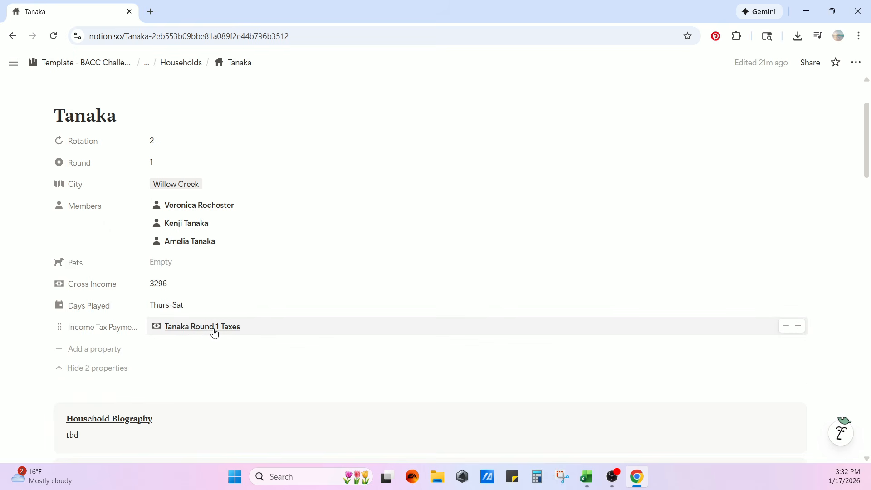
left_click(200, 328)
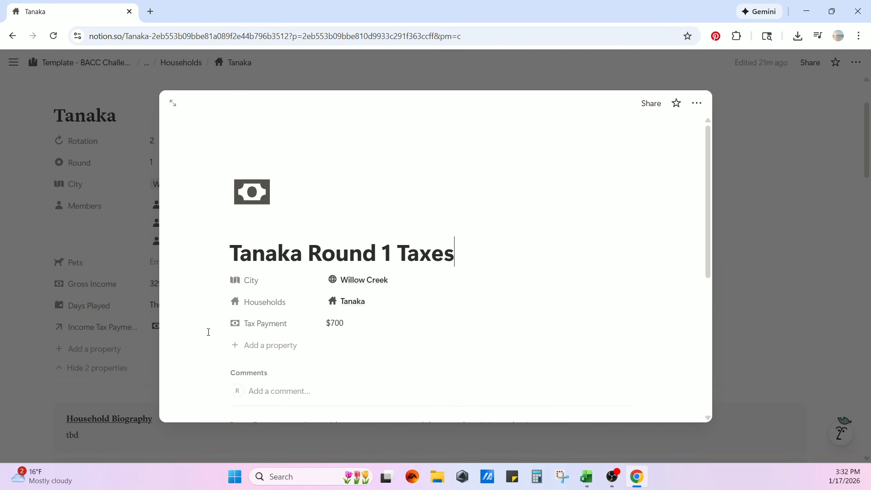
left_click(349, 322)
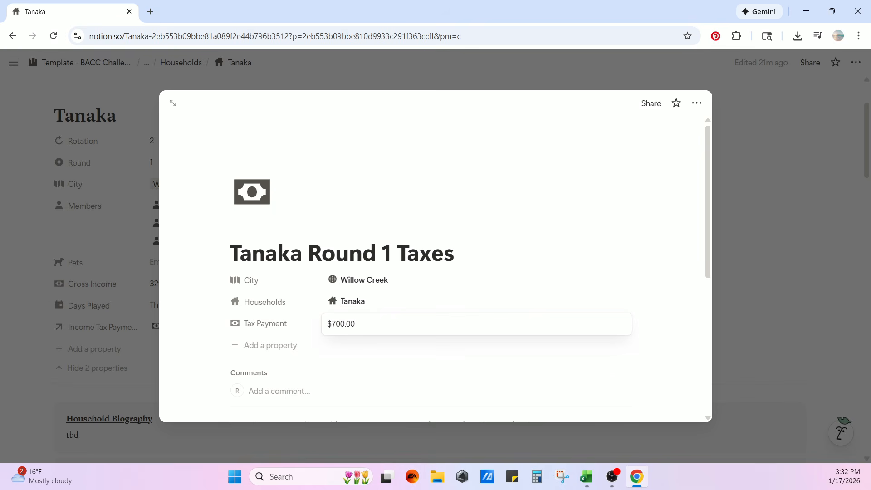
type("220")
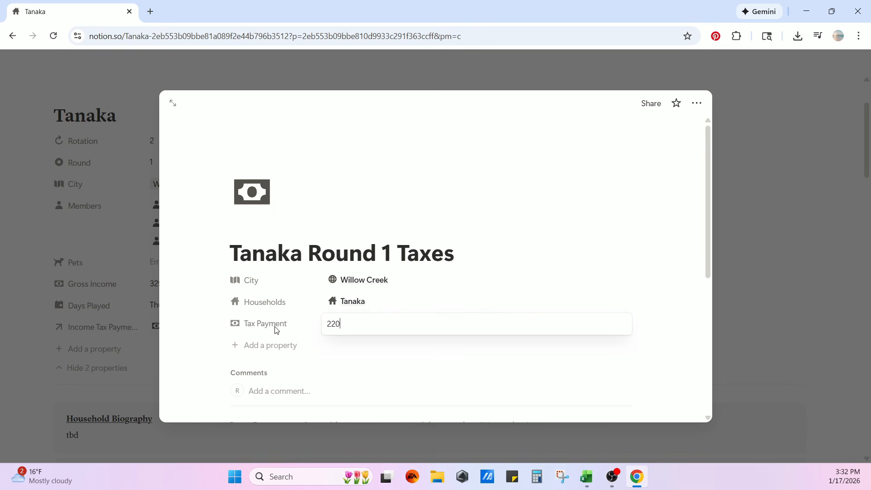
left_click(745, 355)
left_click(783, 280)
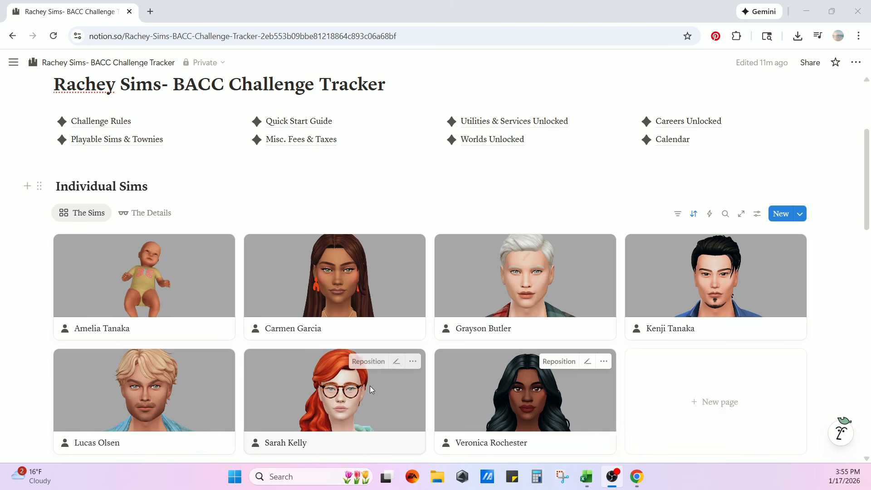
Open the page of the red-haired Sim with glasses in full view and show its Traits property
left_click(297, 400)
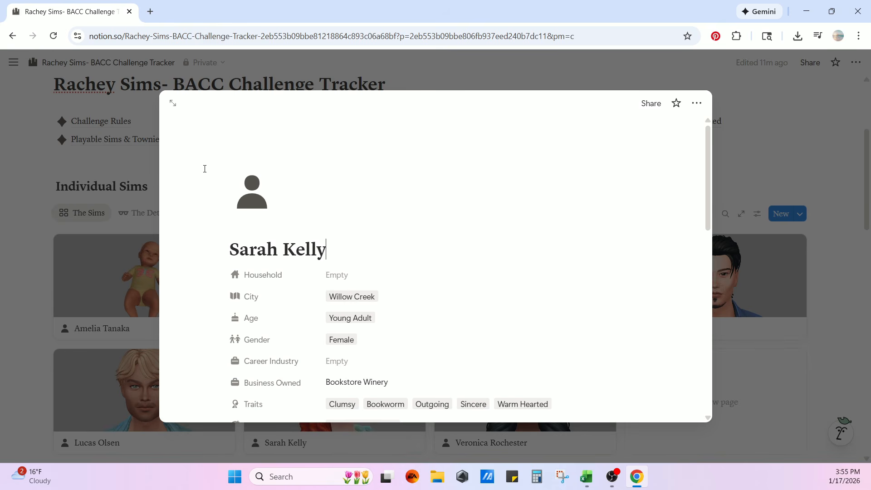
left_click(173, 103)
scroll(356, 265, "down", 5)
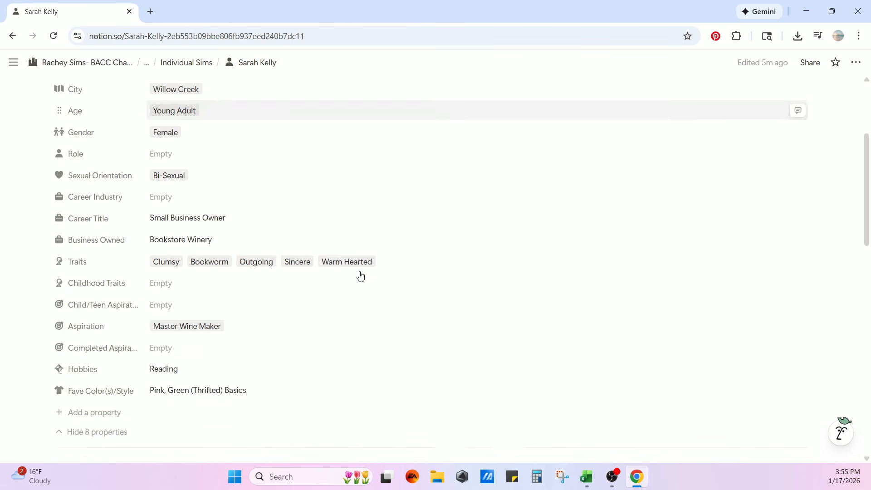
scroll(388, 294, "up", 1)
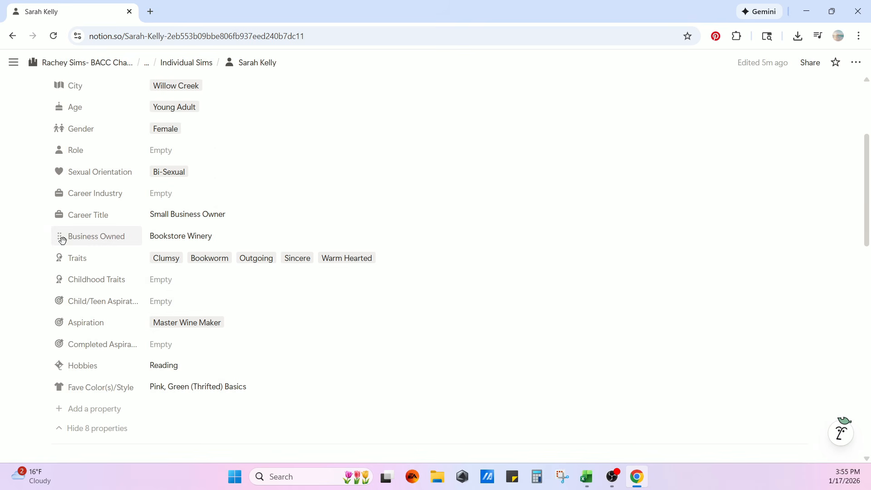
Try adding the existing Alluring option to the Sim's Traits
left_click(391, 264)
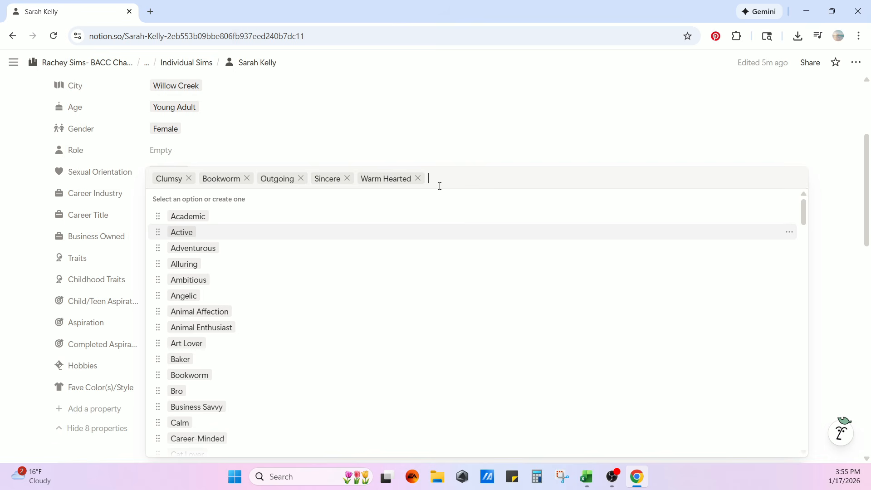
type("A")
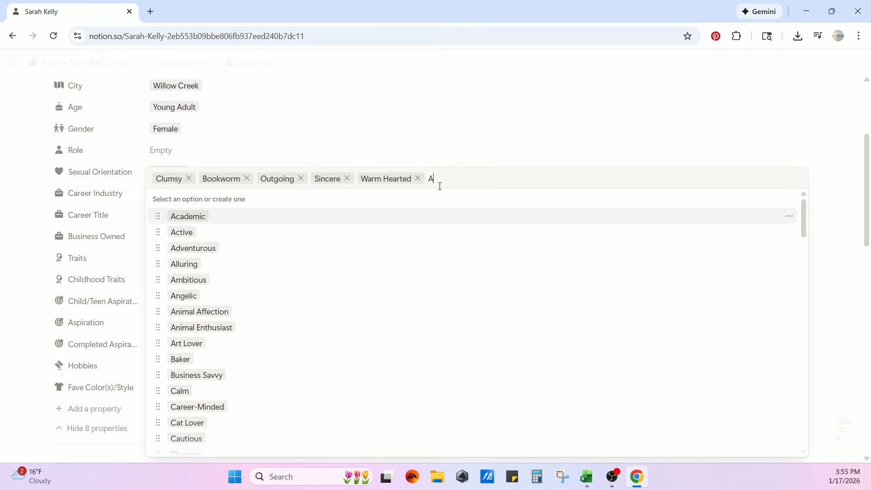
type("llur")
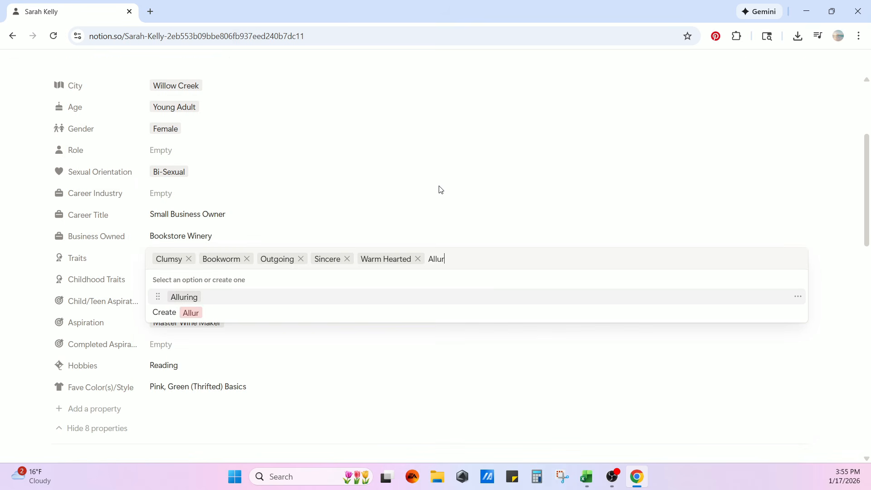
left_click(191, 300)
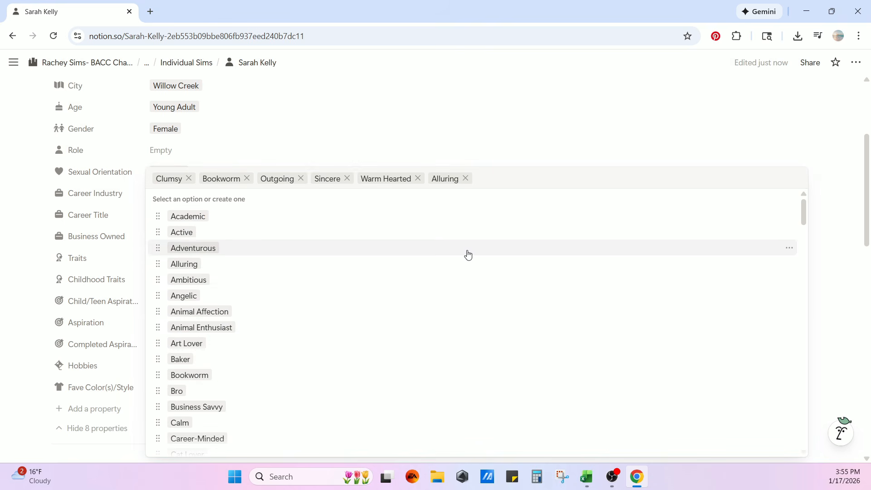
left_click(466, 179)
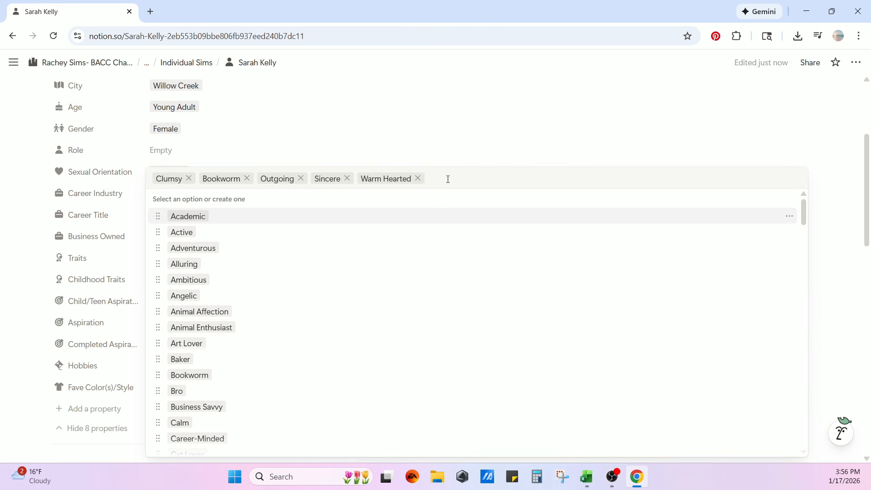
Create a new trait option named Romance Obsessed and add it to the Sim's Traits
type("Roma")
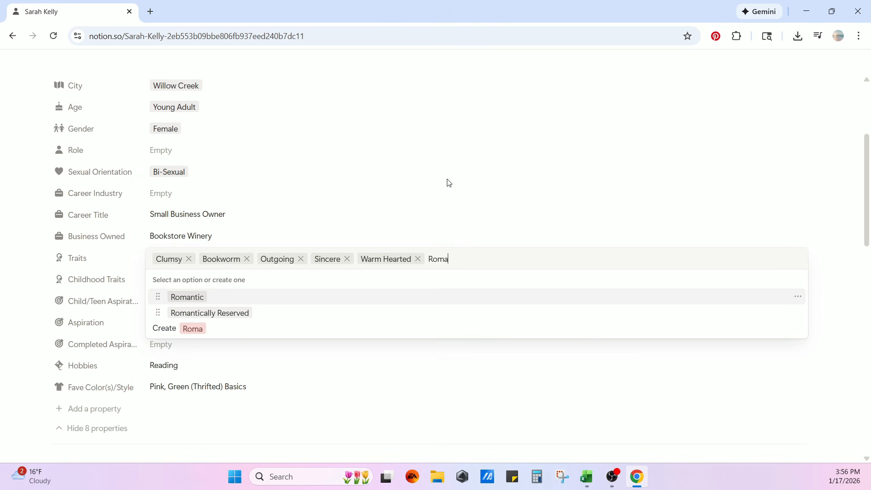
type("nce Obses")
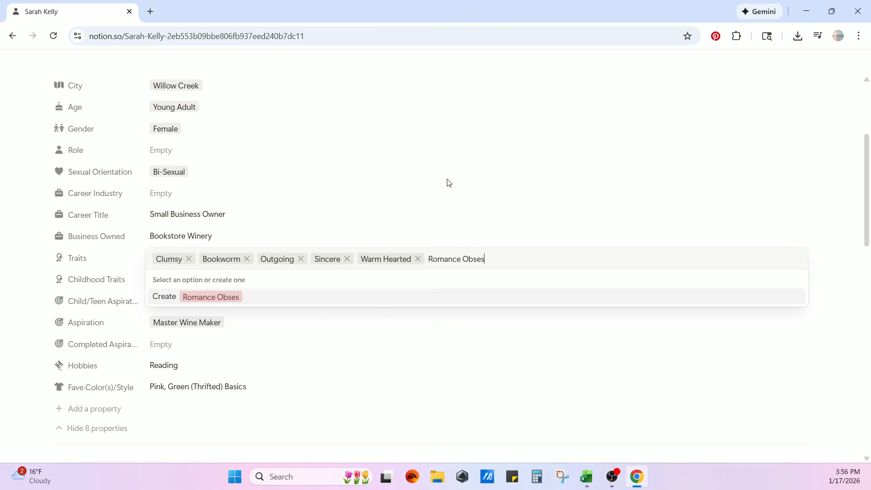
type("sed")
key("Return")
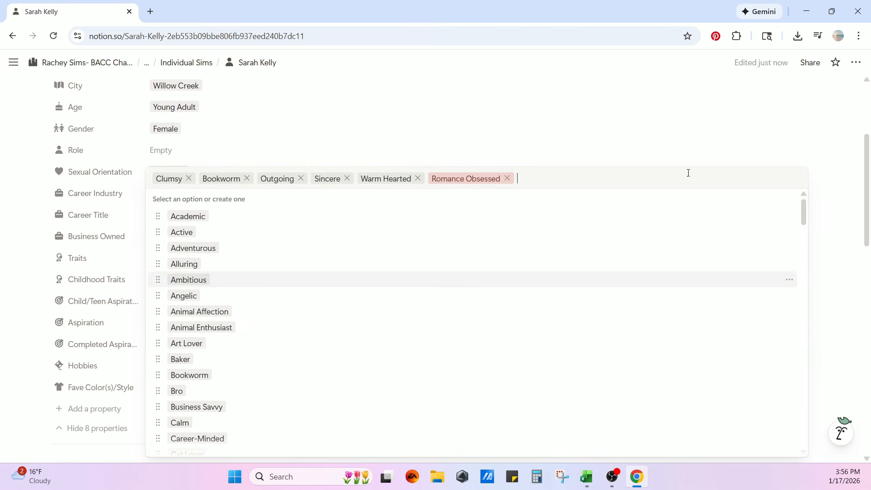
Change the color of the Romance Obsessed trait option to Default
left_click_drag(802, 208, 790, 412)
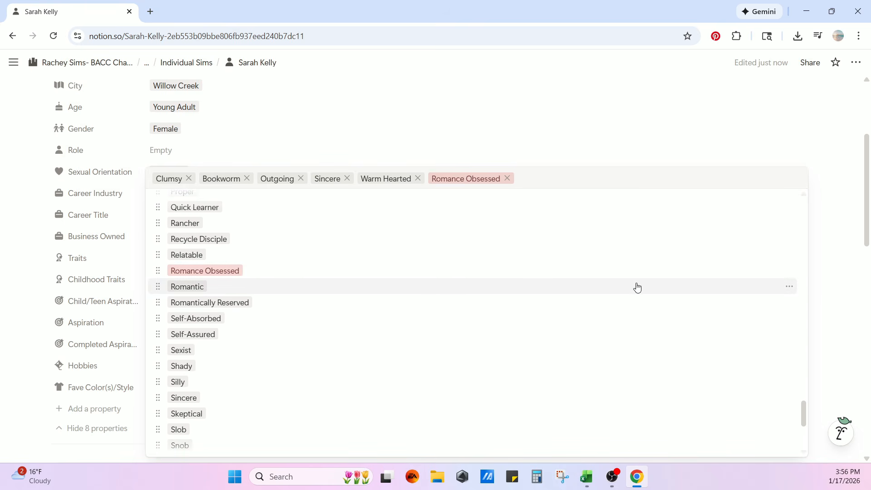
left_click(790, 287)
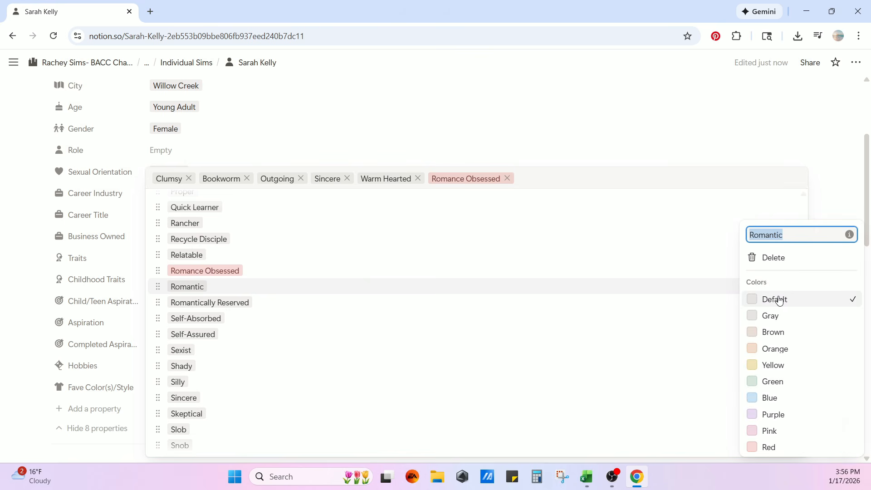
left_click(764, 301)
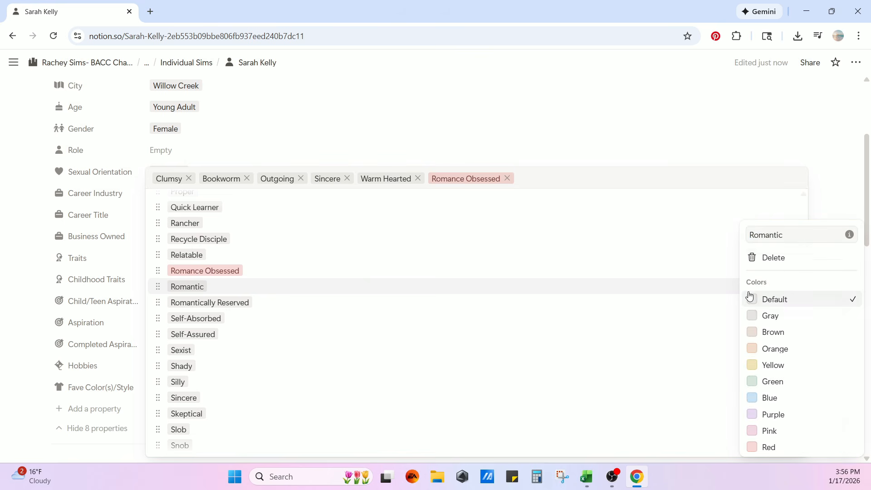
left_click(664, 222)
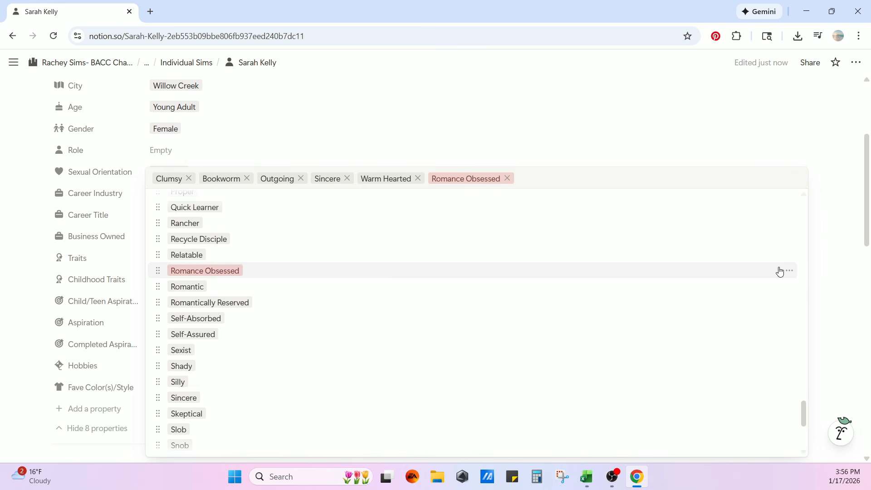
left_click(789, 271)
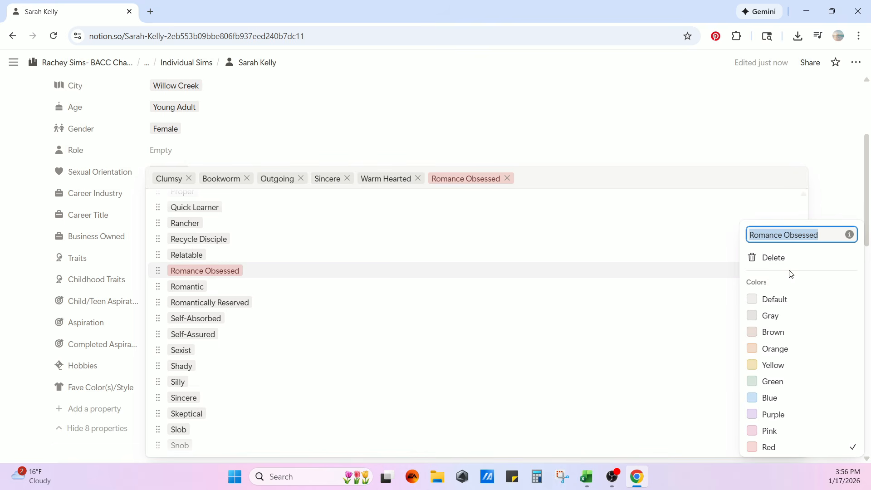
left_click(757, 304)
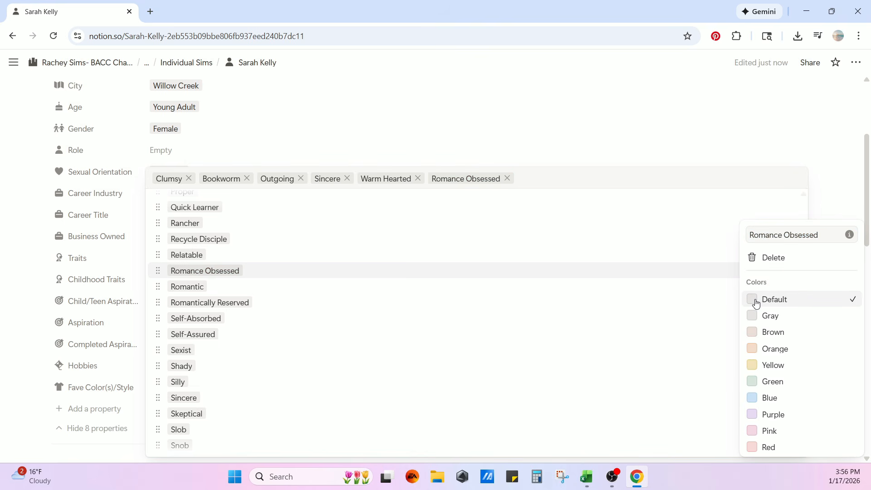
left_click(467, 161)
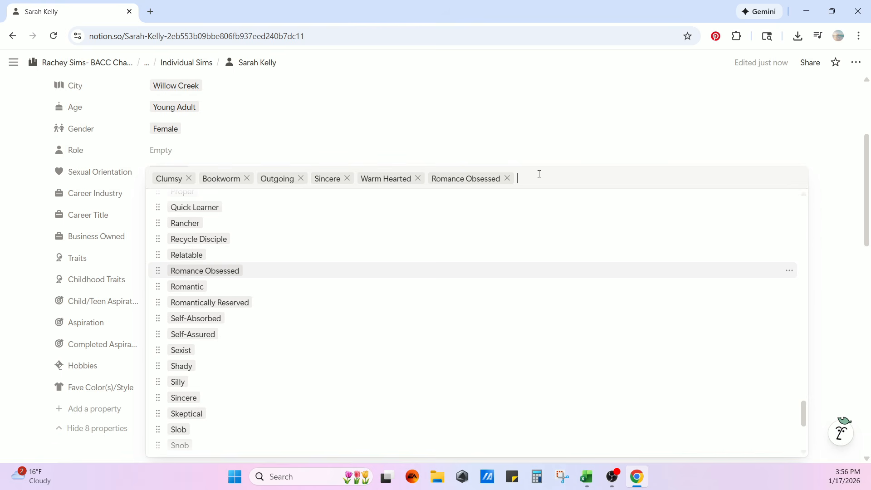
left_click(614, 164)
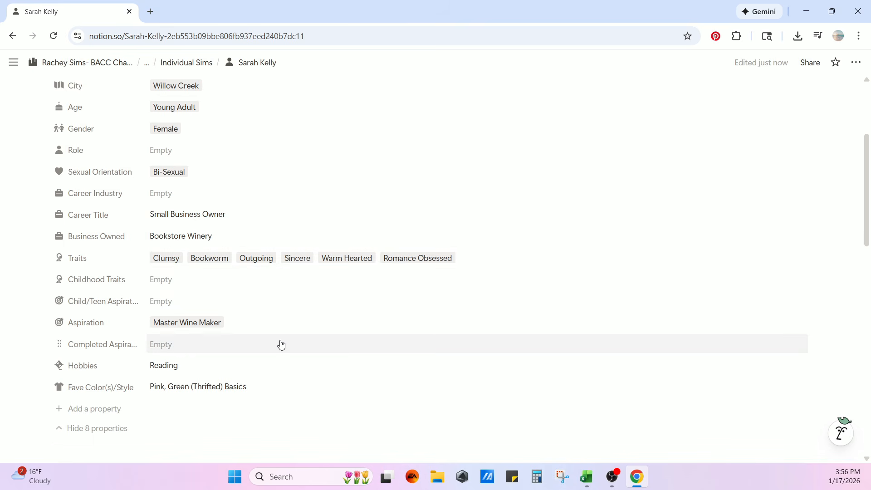
Remove Romance Obsessed from the Sim's Traits while keeping the option in the list
left_click(432, 268)
left_click(508, 179)
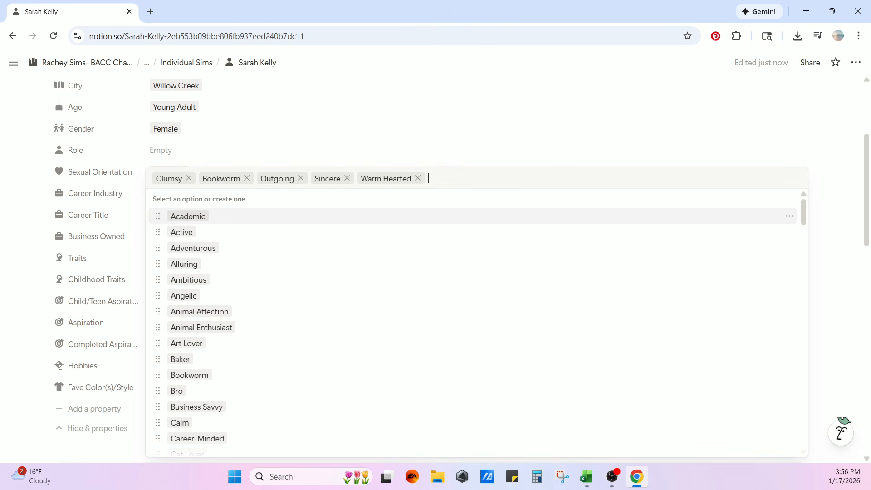
left_click(833, 236)
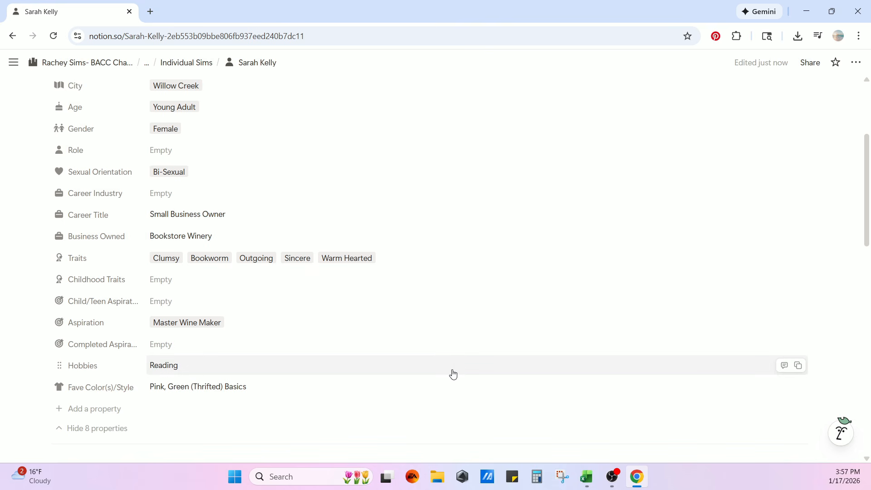
Return to the BACC Challenge Tracker and create a new household entry, opened as a full page
scroll(453, 374, "up", 4)
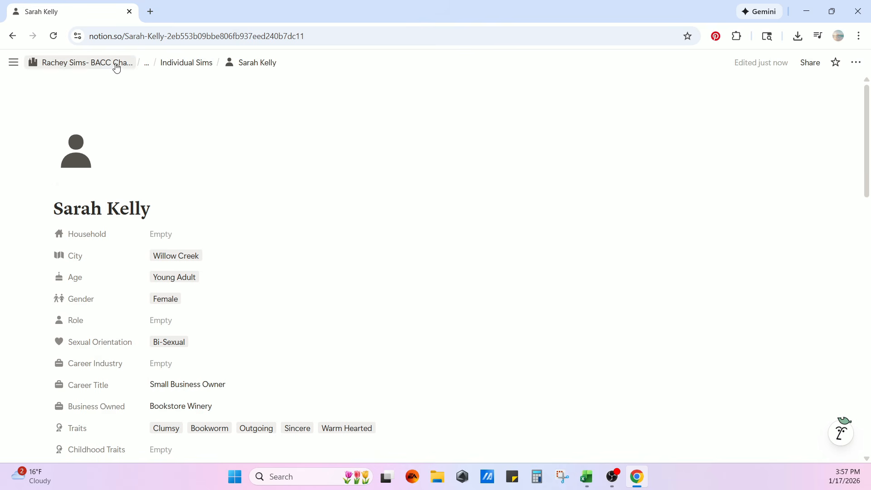
left_click(81, 65)
scroll(486, 287, "down", 6)
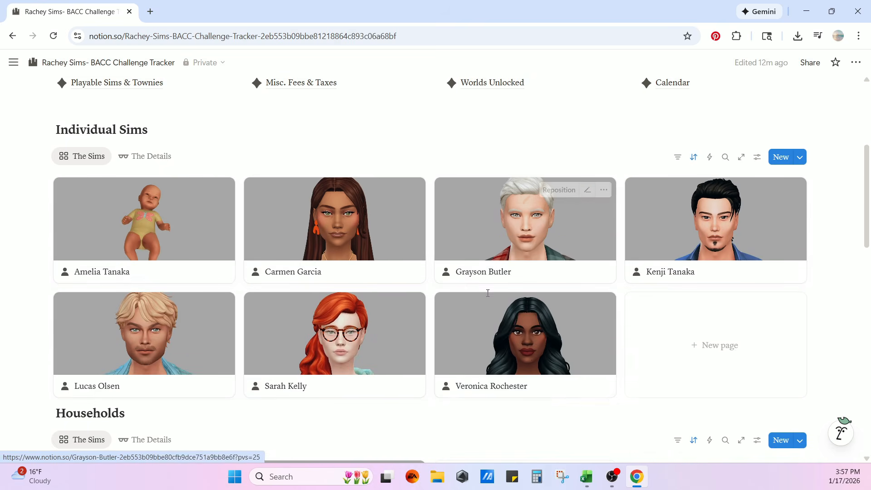
scroll(488, 296, "down", 2)
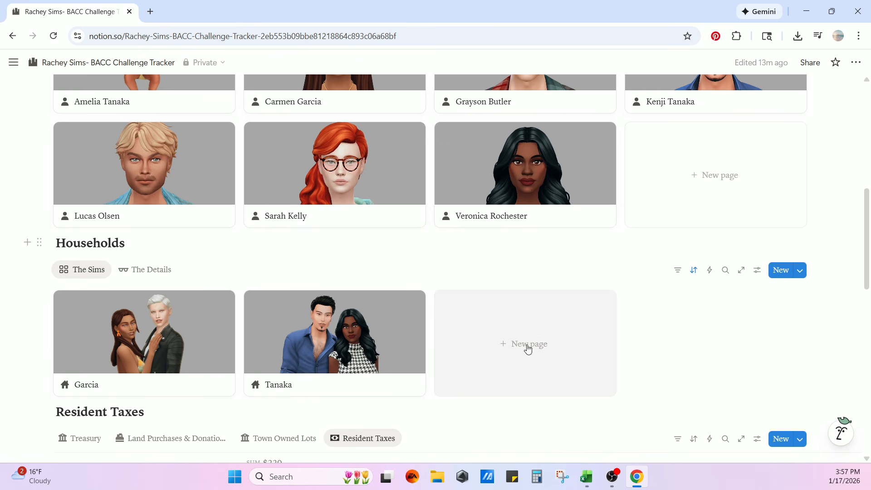
scroll(709, 329, "up", 5)
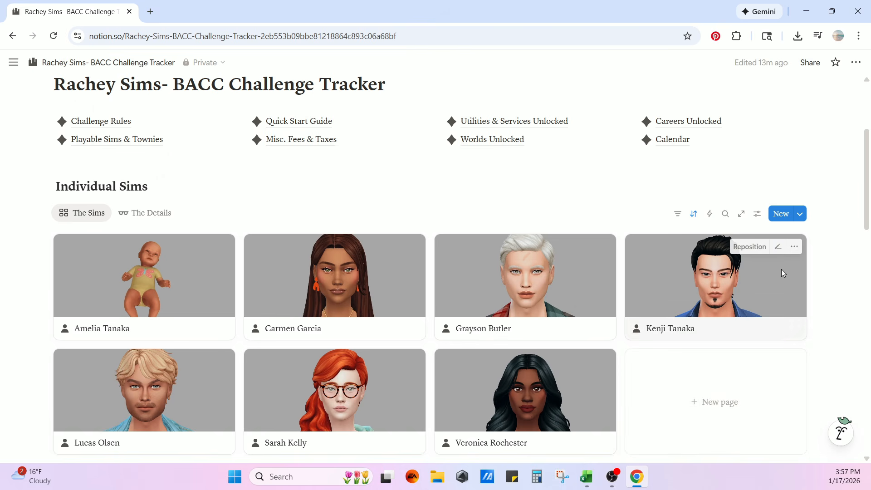
scroll(717, 404, "down", 6)
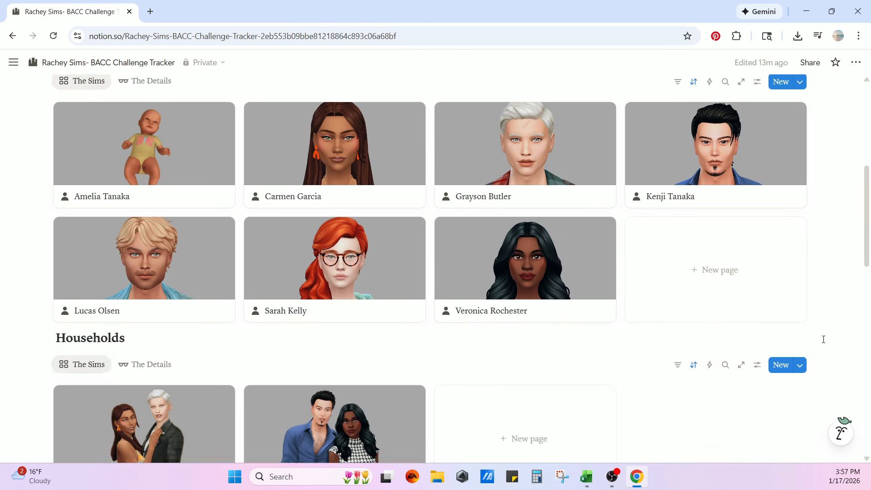
left_click(782, 218)
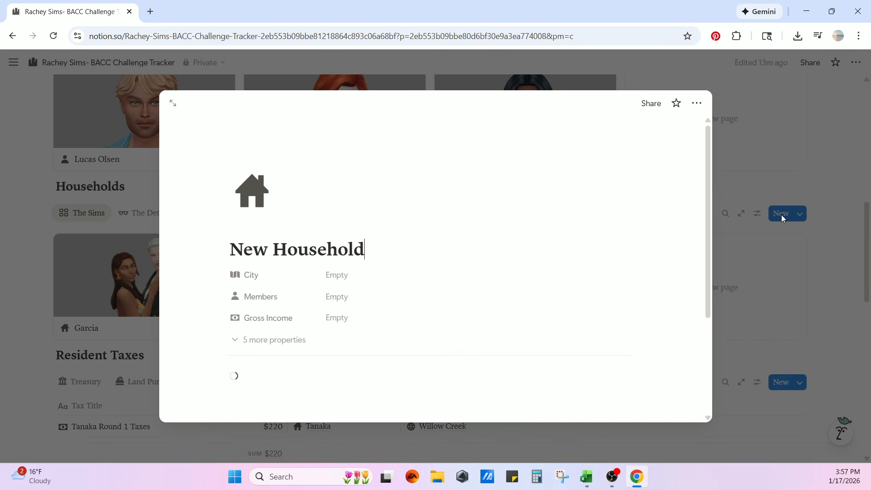
left_click(173, 104)
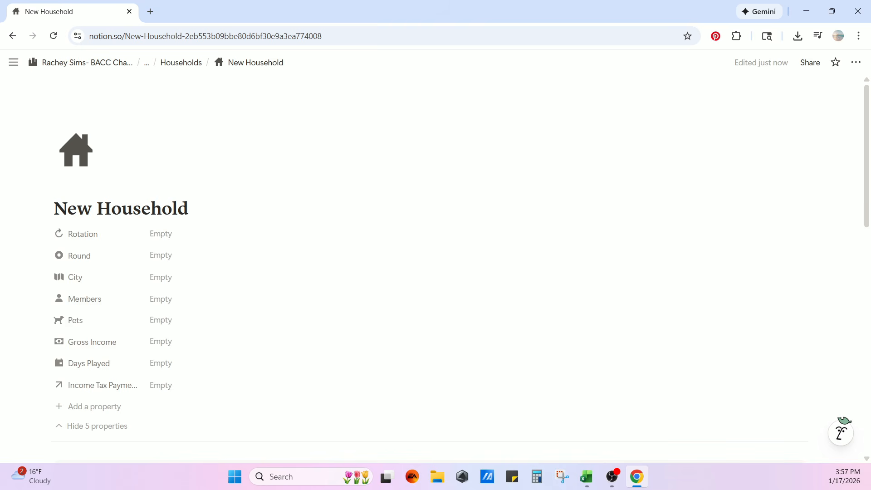
Fill in the new household's Rotation as 2, Round as 1 and City as Willow Creek
key("alt+Tab")
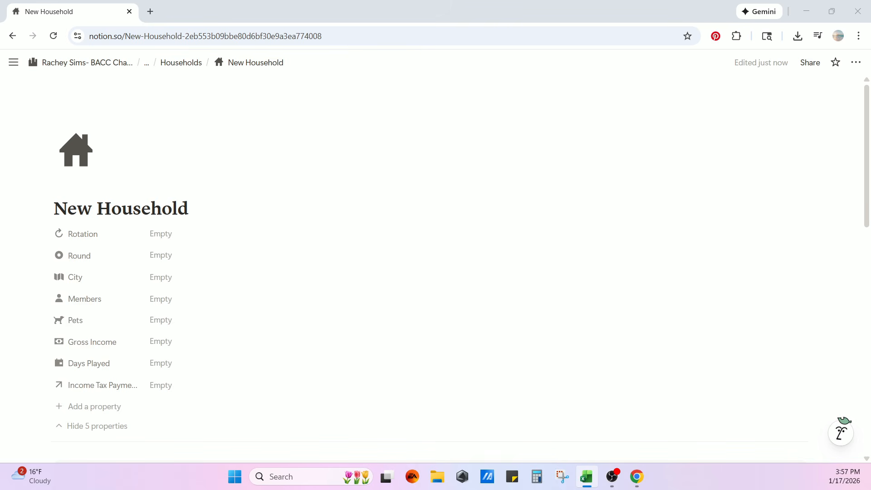
left_click(162, 235)
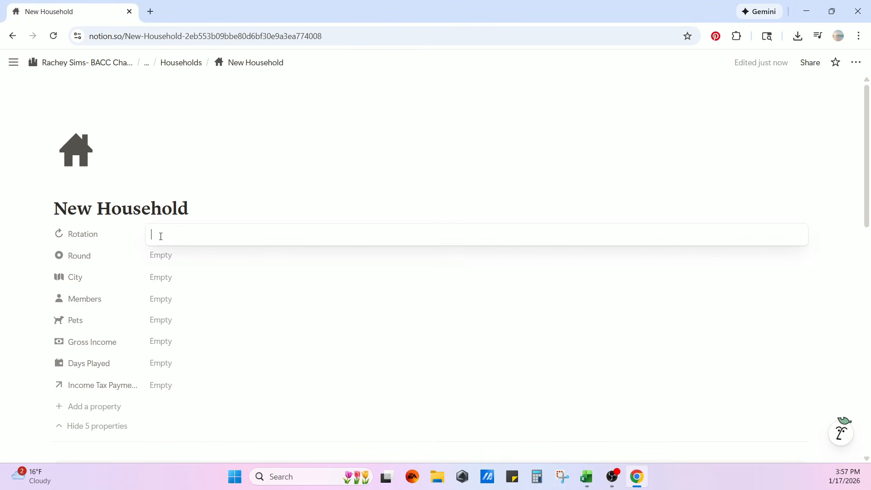
type("2")
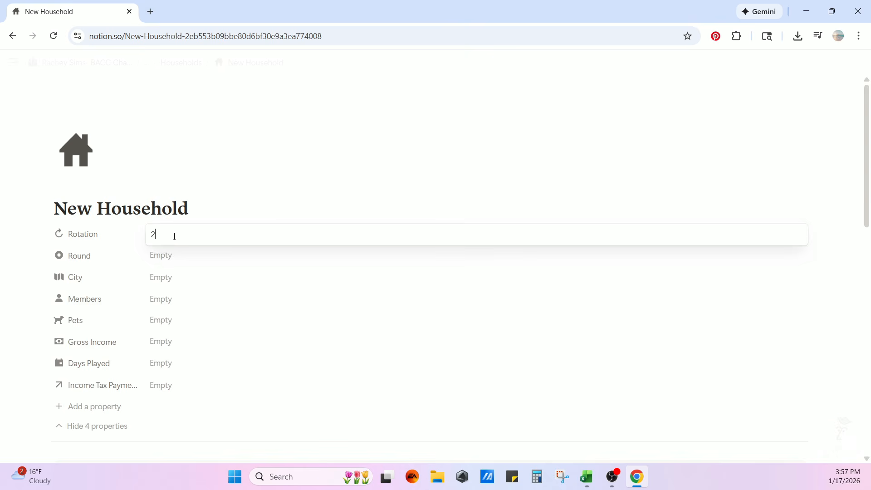
key("Return")
left_click(166, 257)
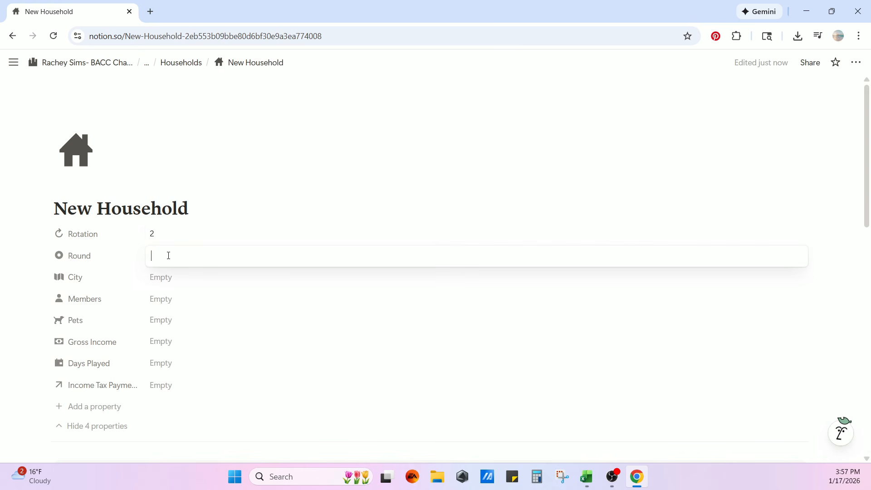
type("1")
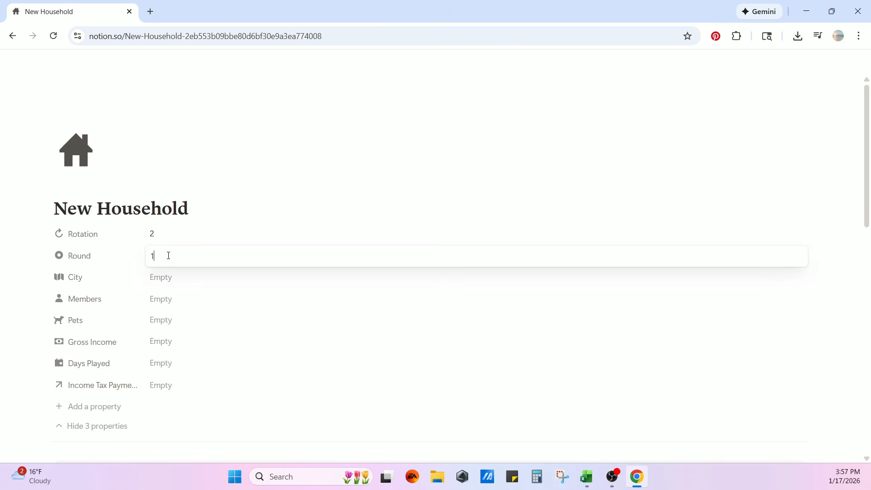
key("Return")
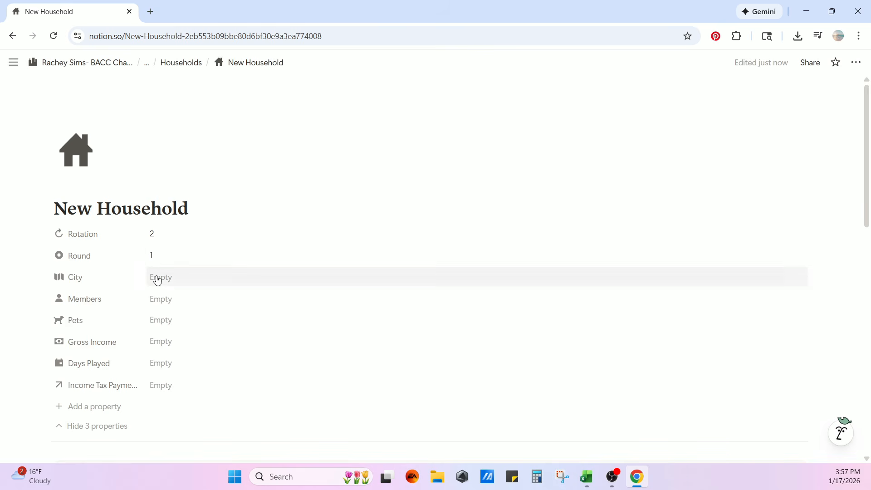
left_click(167, 285)
left_click(194, 318)
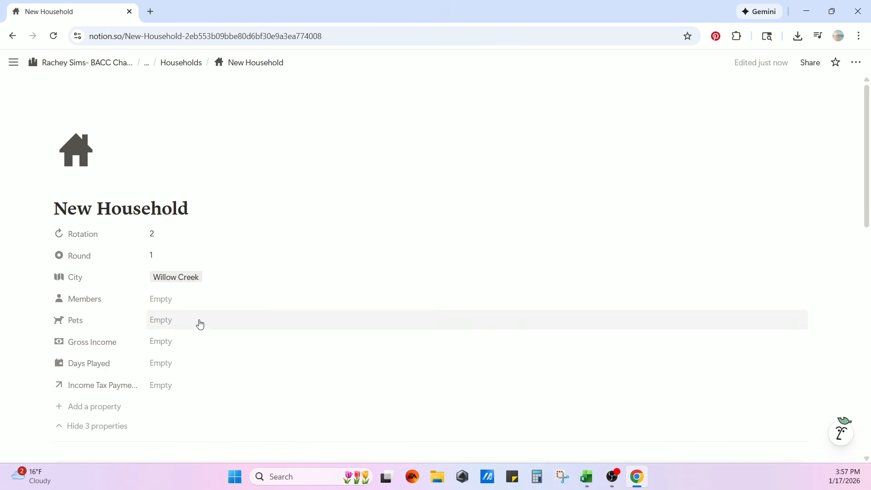
Link the red-haired Sim as the new household's member and set Days Played to Sun-Weds
left_click(157, 302)
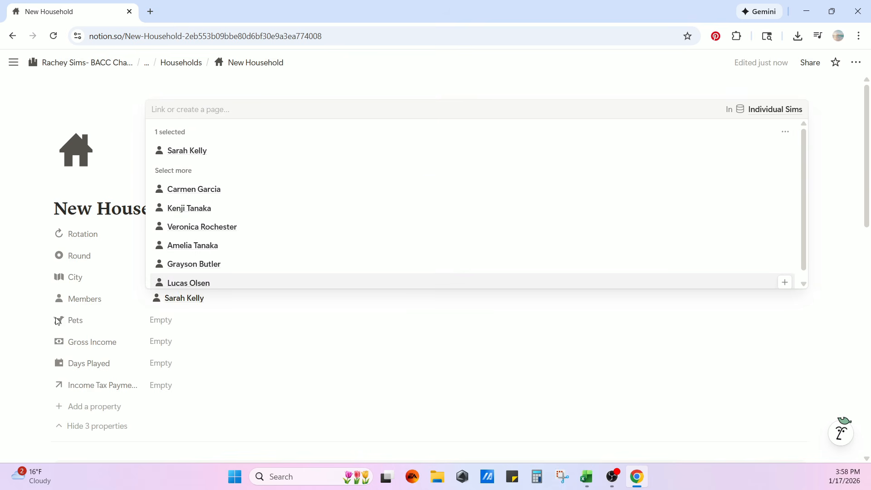
left_click(31, 315)
scroll(227, 304, "down", 2)
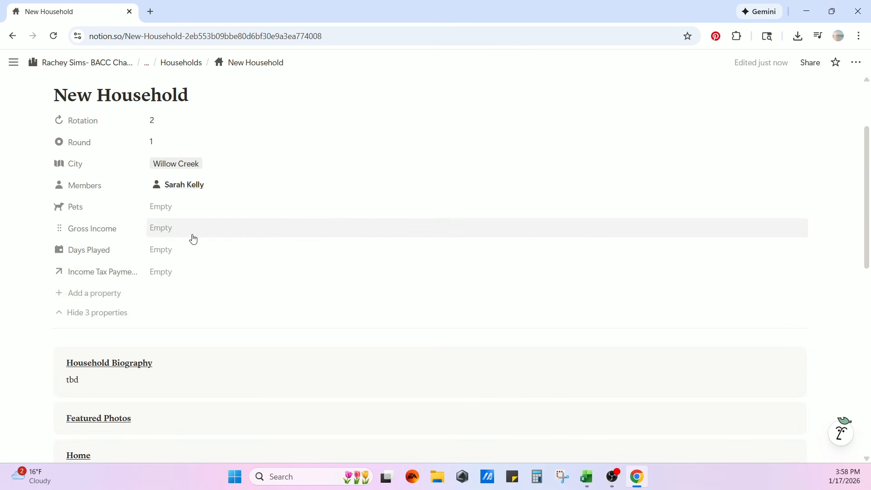
left_click(160, 251)
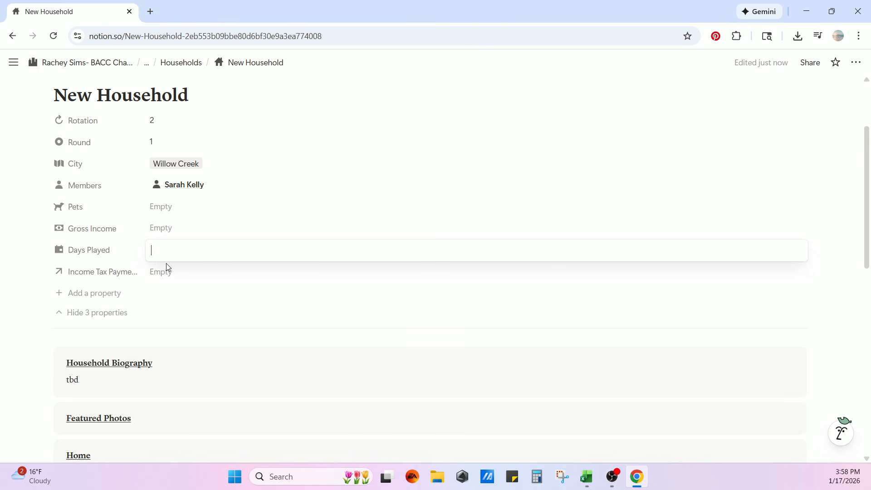
type("Sun-Weds")
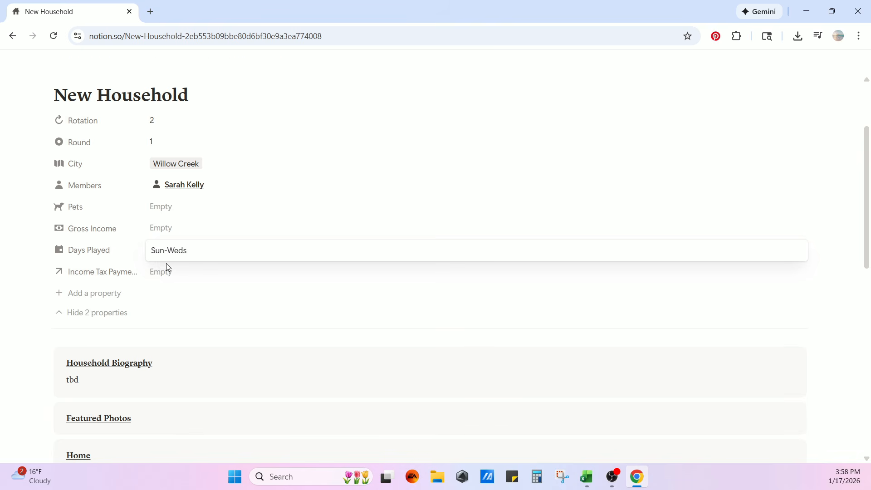
left_click(32, 330)
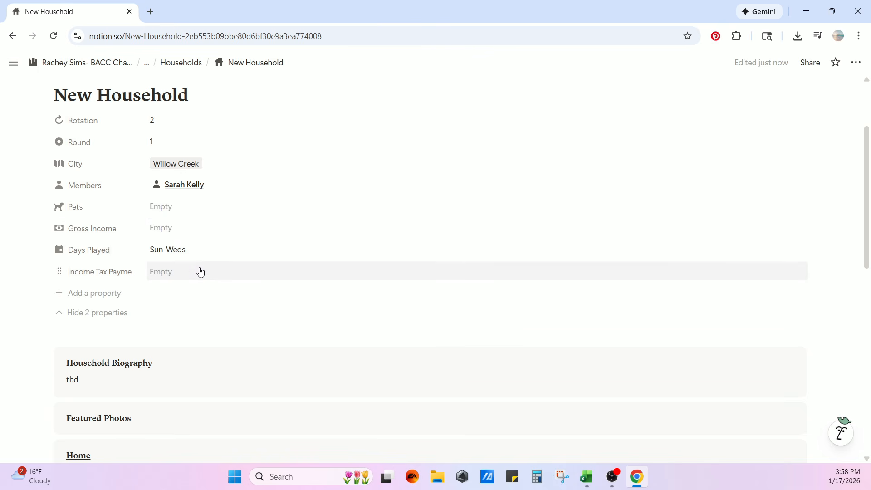
Insert an image block below Featured Photos with the photo of the red-haired Sim holding a yellow book
scroll(136, 272, "down", 3)
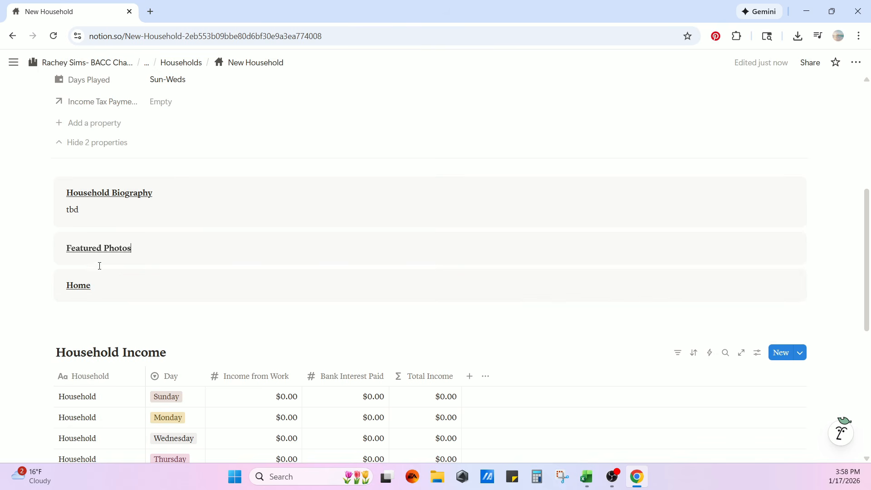
key("Return")
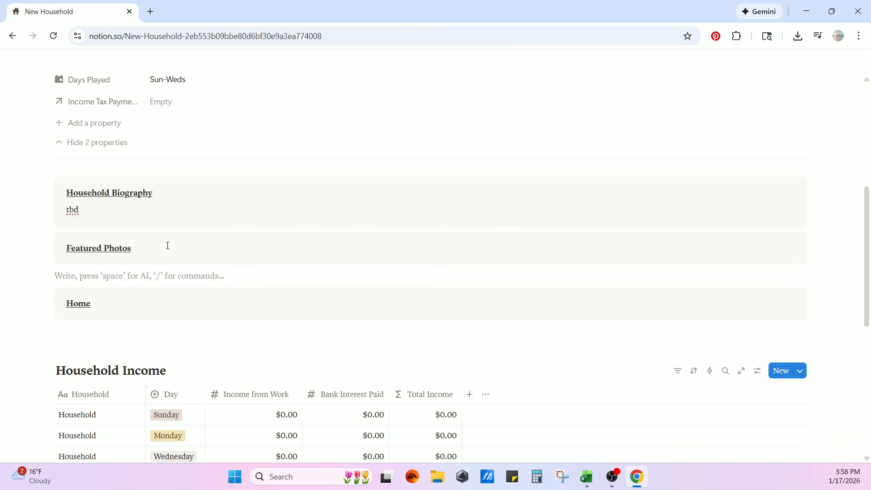
type("/image")
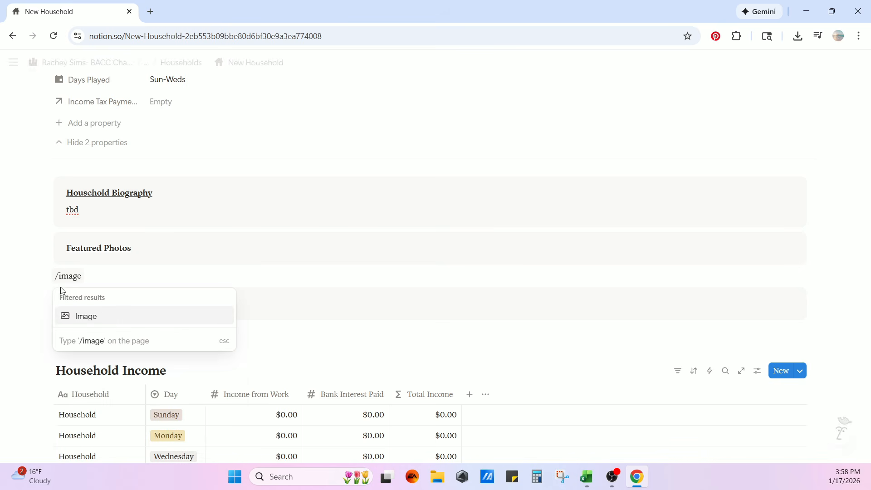
left_click(64, 314)
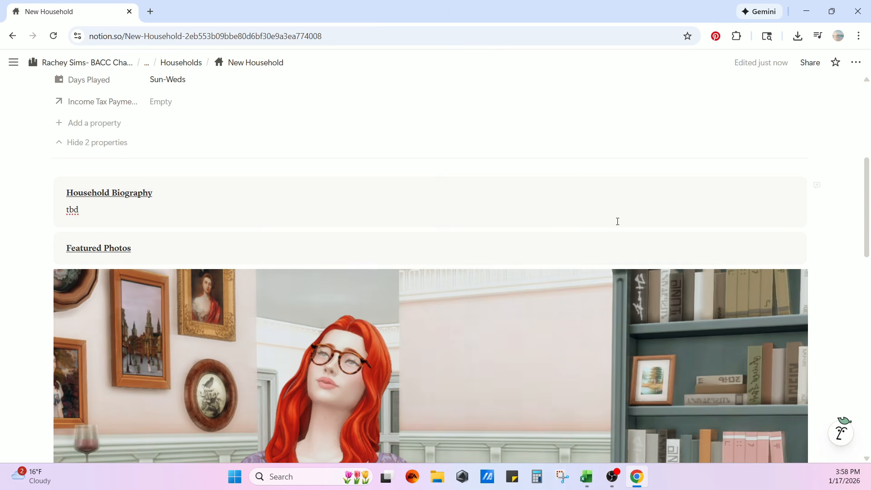
Paste the copied house exterior picture on a new line below the Home heading
scroll(644, 279, "down", 10)
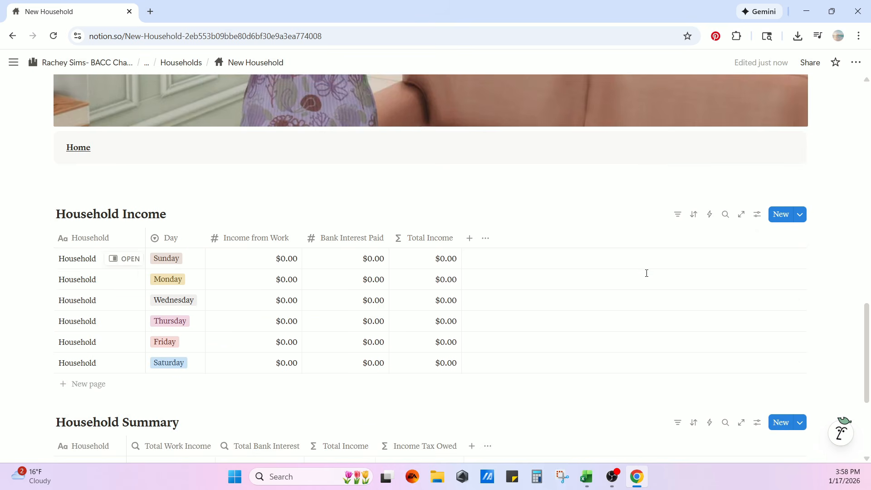
scroll(434, 243, "up", 6)
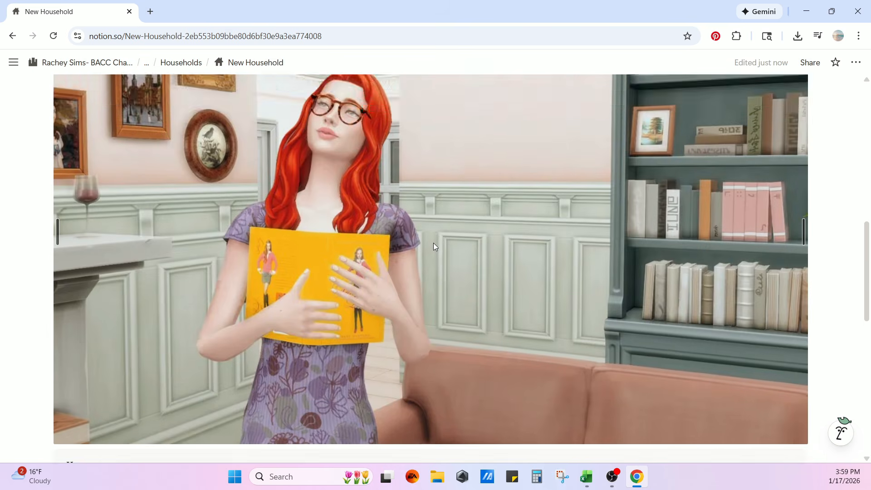
scroll(249, 197, "down", 5)
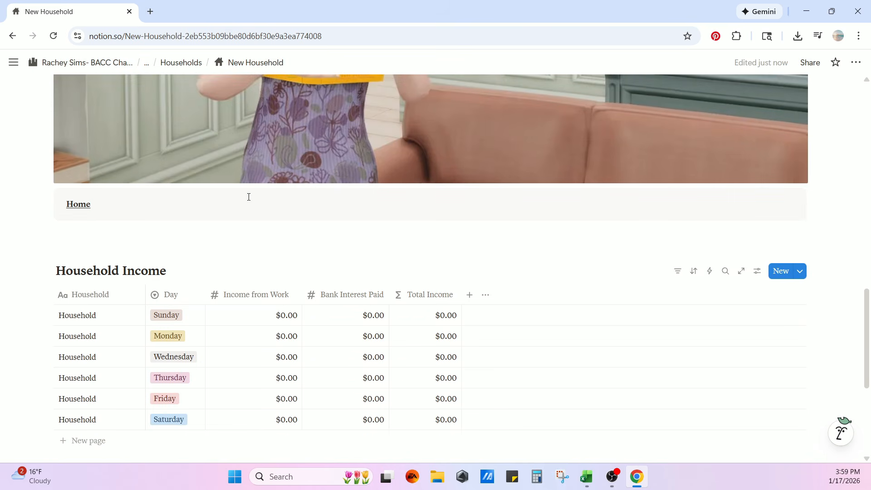
left_click(166, 211)
key("Return")
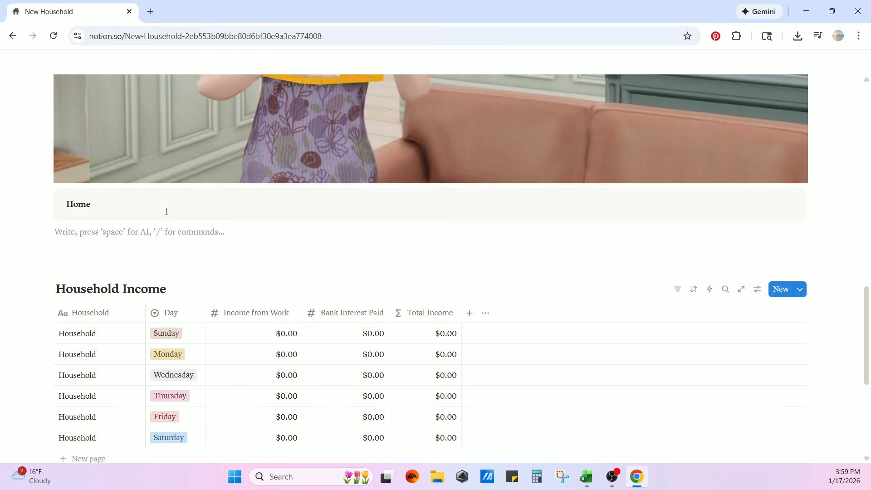
key("ctrl+v")
scroll(462, 258, "up", 3)
scroll(362, 372, "down", 3)
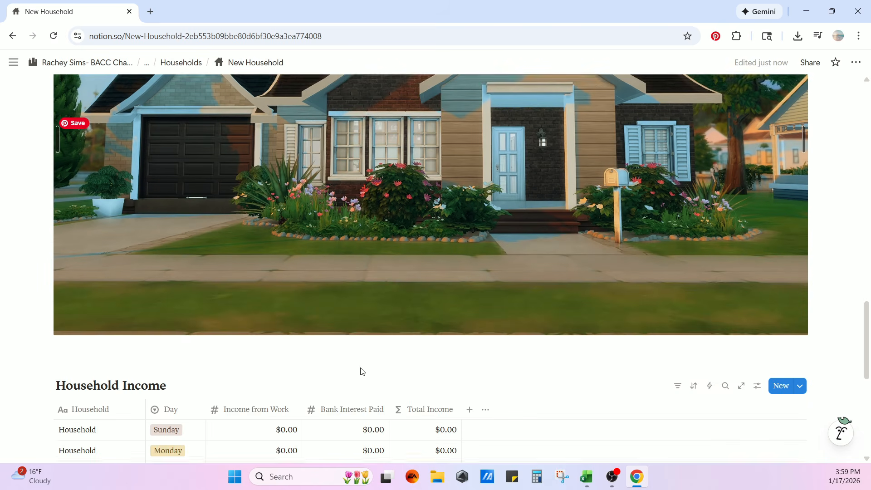
Set Wednesday's Income from Work to 517 in the Household Income table
scroll(362, 371, "down", 5)
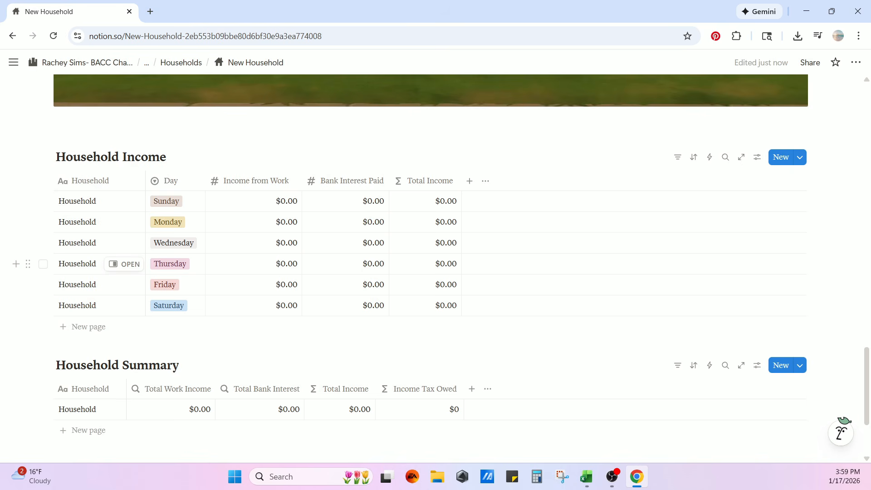
key("alt+Tab")
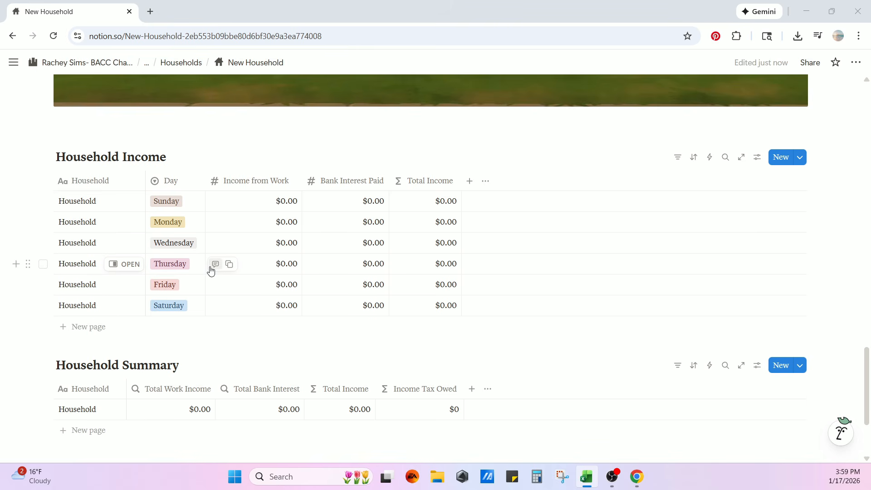
left_click(291, 245)
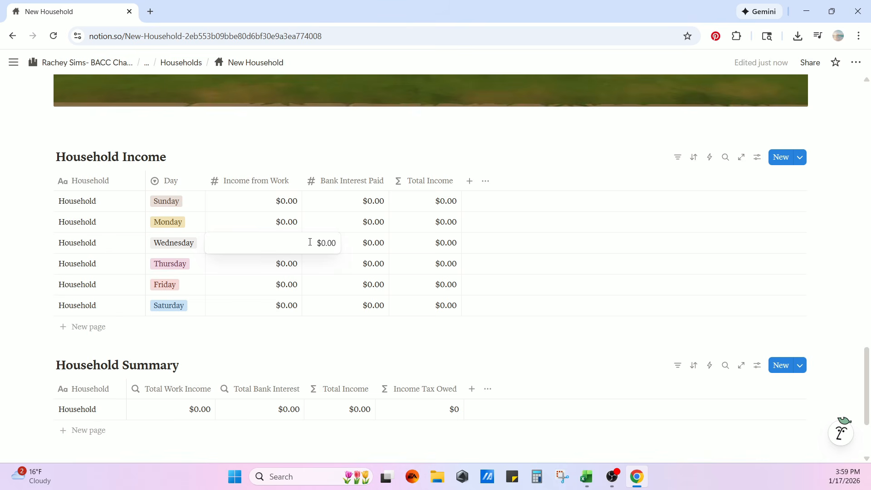
left_click_drag(310, 242, 374, 248)
type("517")
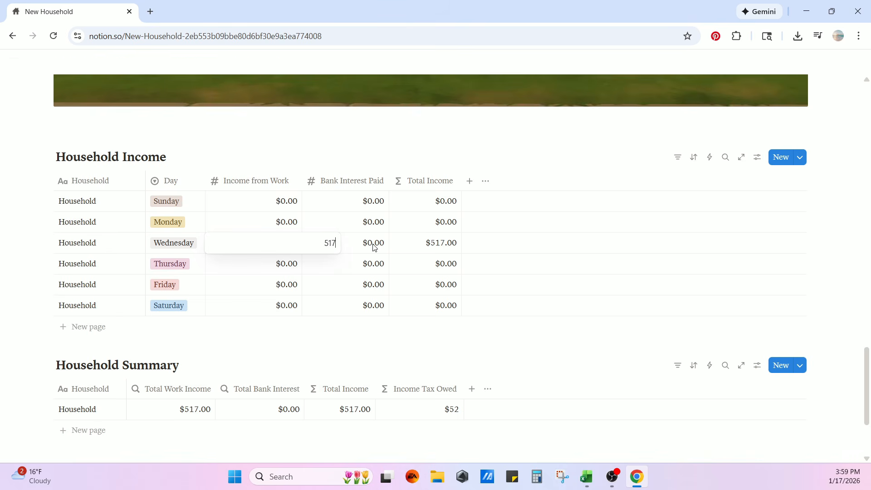
key("Return")
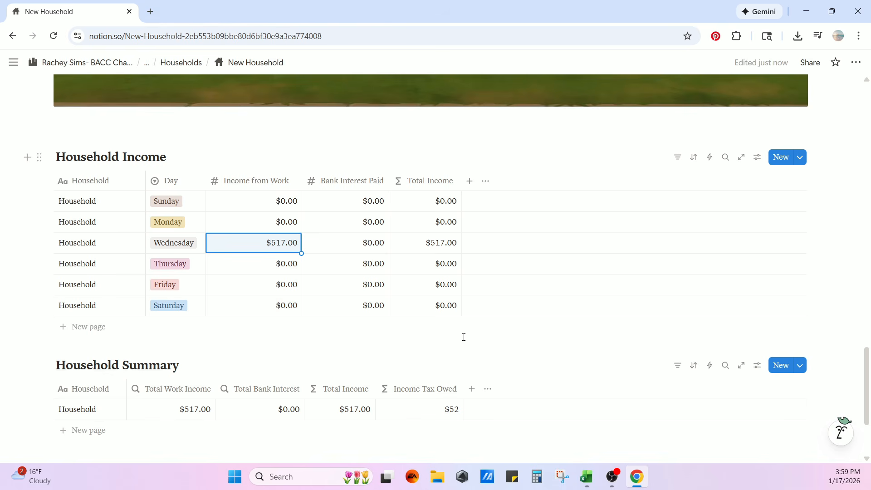
Set Thursday's Income from Work to 1652 in the Household Income table
left_click(275, 264)
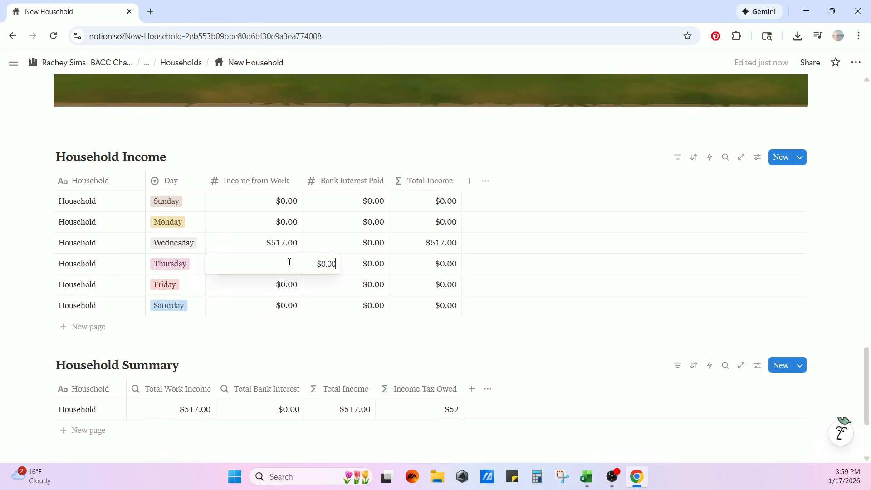
key("BackSpace")
key("BackSpace")
key("BackSpace")
key("BackSpace")
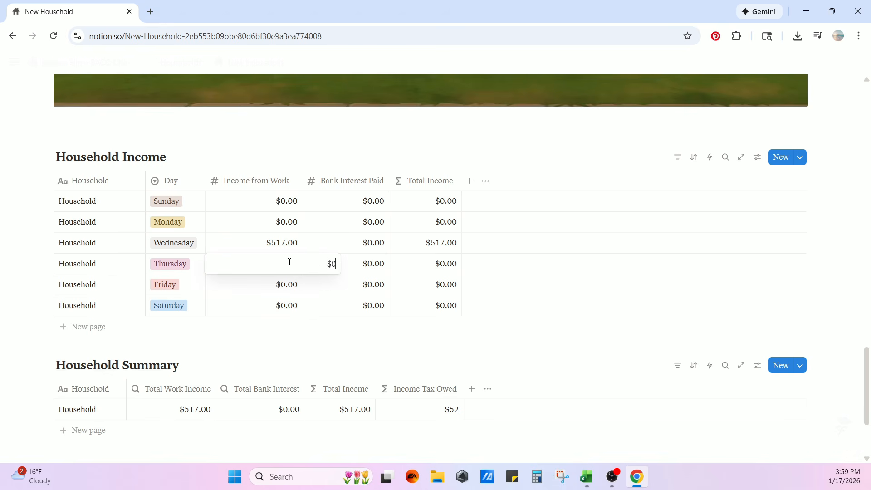
type("1652")
key("Return")
Check the Income Tax Owed in the Household Summary and the pages available to link as the household's income tax payment
scroll(302, 295, "down", 1)
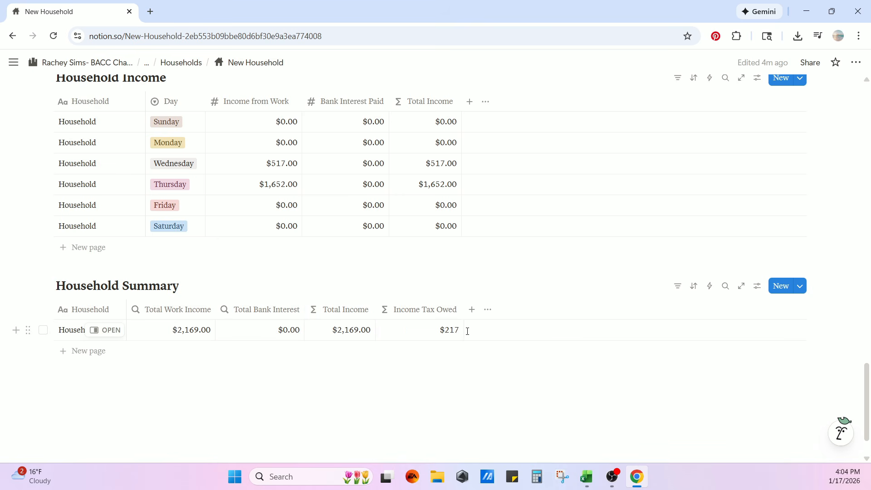
scroll(457, 334, "up", 15)
scroll(450, 345, "up", 2)
scroll(452, 346, "down", 3)
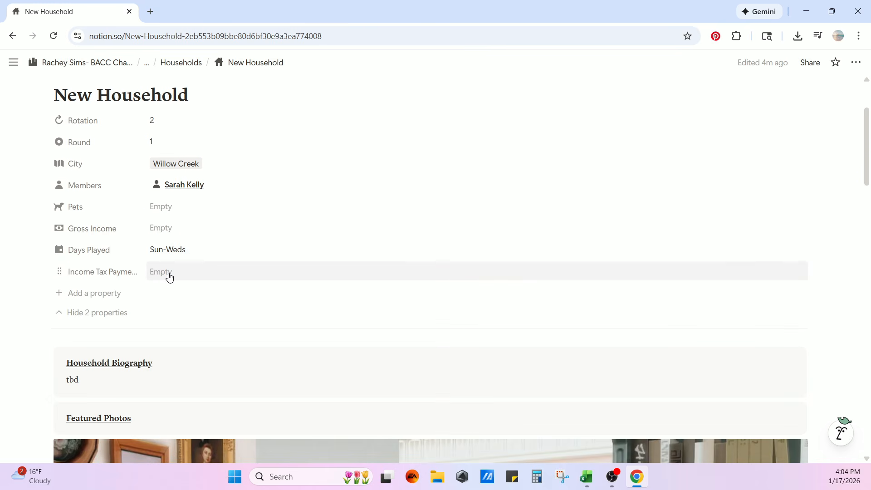
left_click(167, 275)
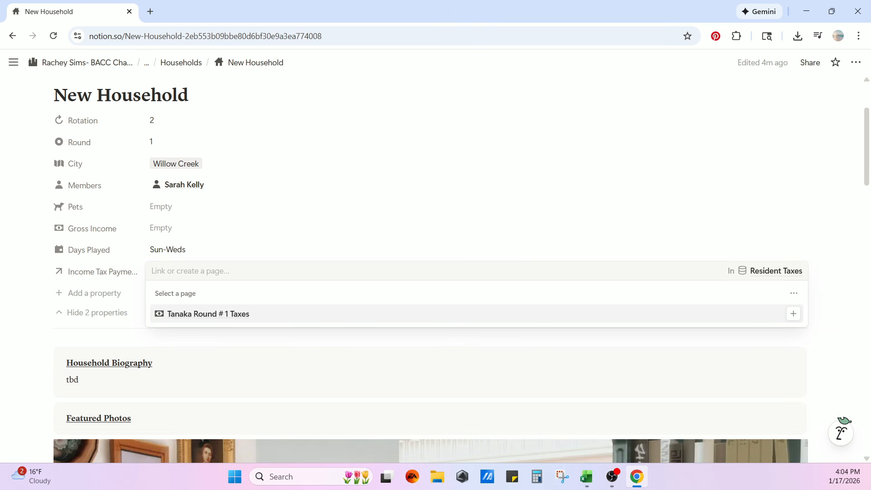
left_click(14, 288)
scroll(220, 217, "up", 2)
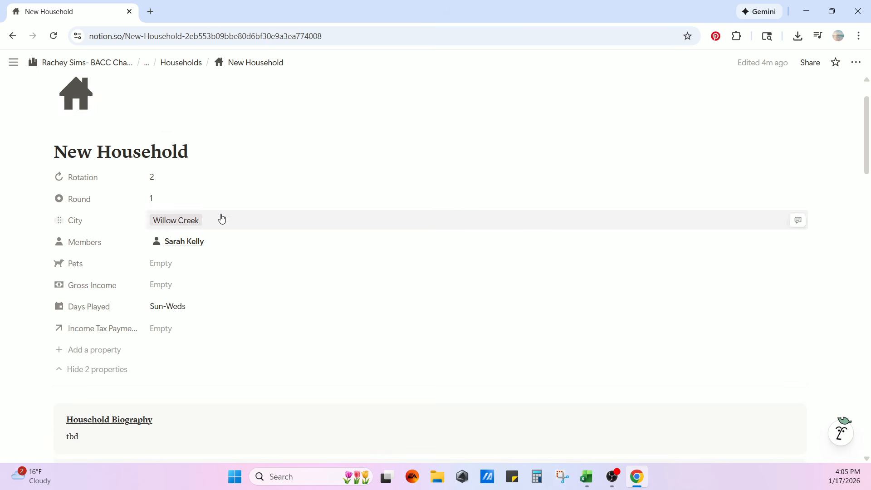
Return to the BACC Challenge Tracker and go to its Resident Taxes table
left_click(61, 63)
scroll(405, 257, "down", 8)
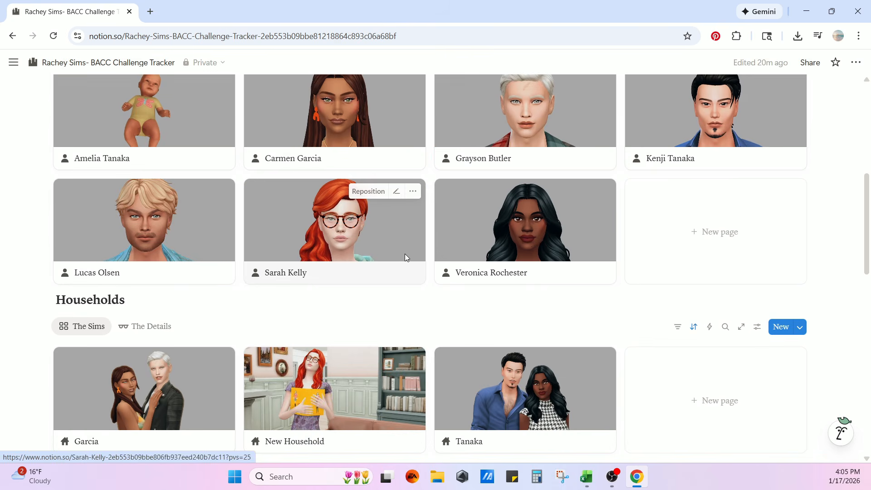
scroll(405, 254, "down", 6)
scroll(408, 255, "up", 2)
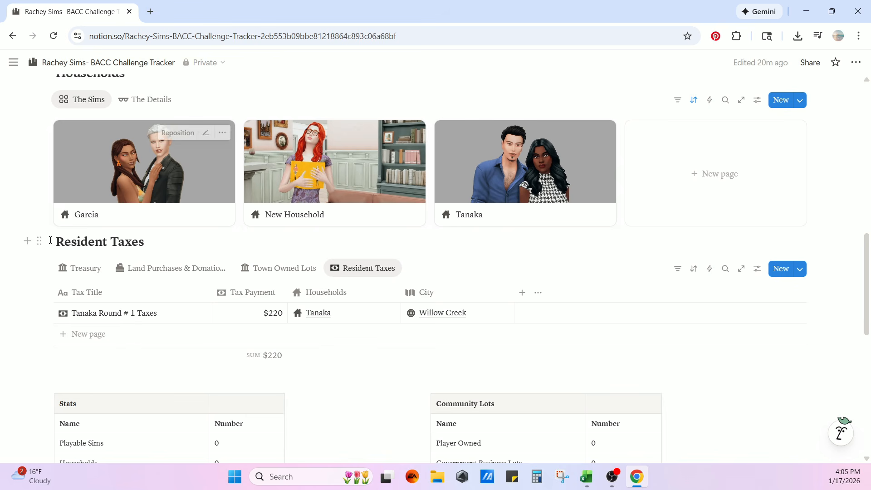
Look through the Treasury, Land Purchases & Donations and Town Owned Lots views, ending on Resident Taxes
left_click(360, 268)
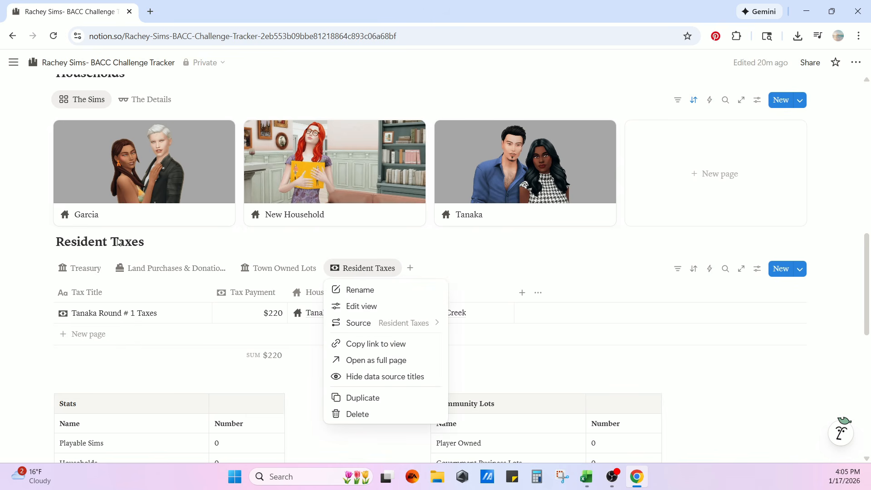
left_click(70, 270)
left_click(84, 270)
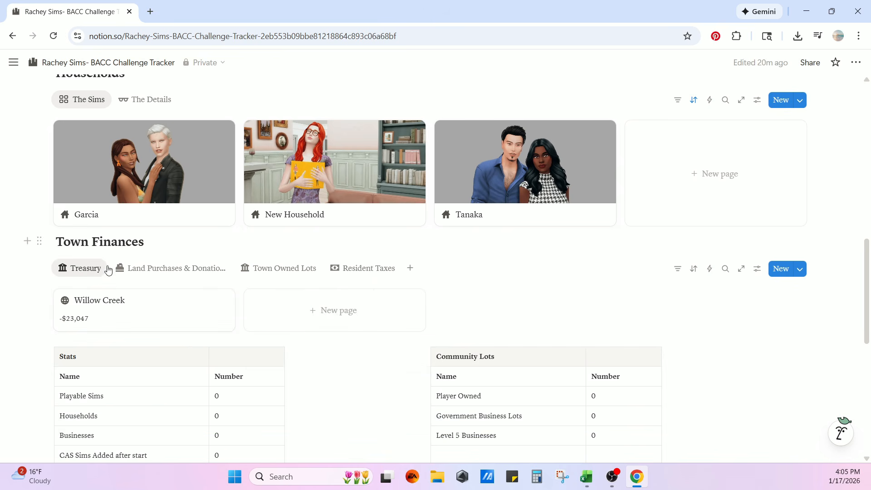
left_click(140, 271)
left_click(279, 268)
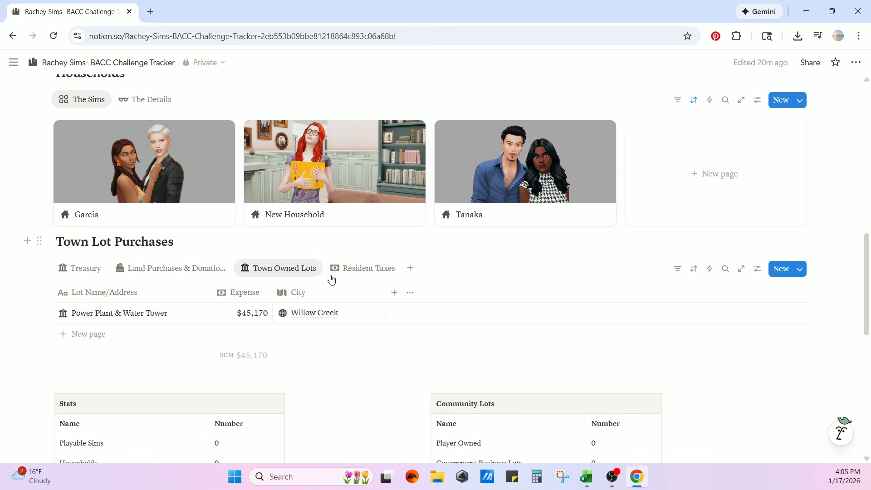
left_click(370, 270)
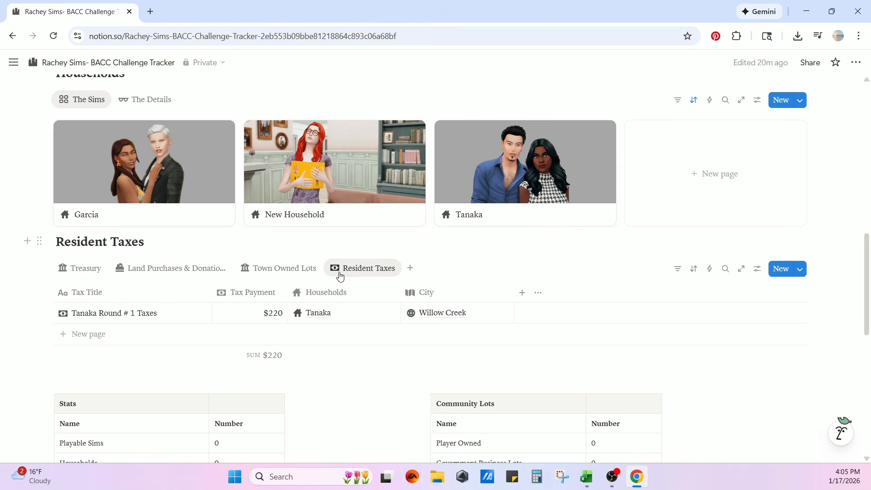
Add a Resident Taxes entry titled with the new household's surname before "Round #" and the round number 1
left_click(94, 335)
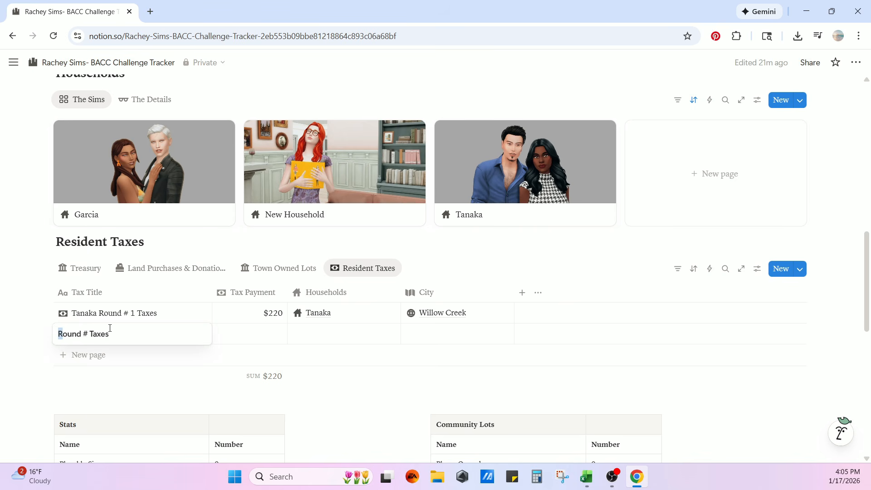
type("Kelly")
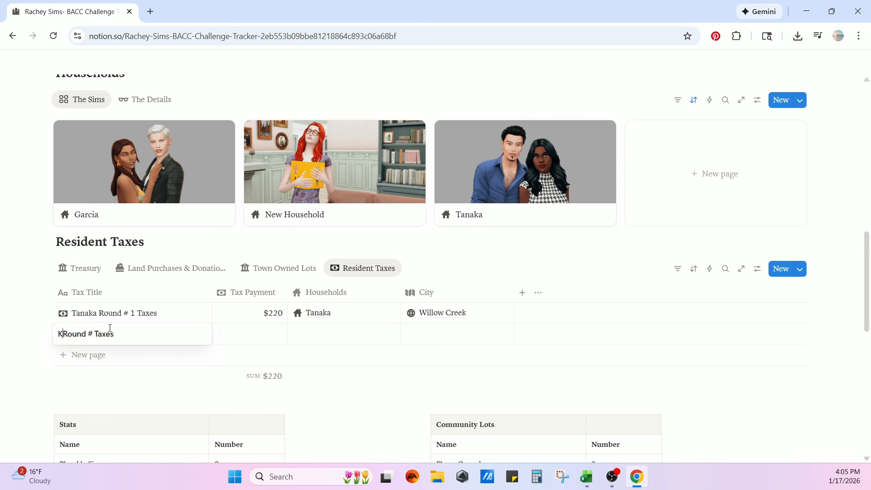
left_click(110, 328)
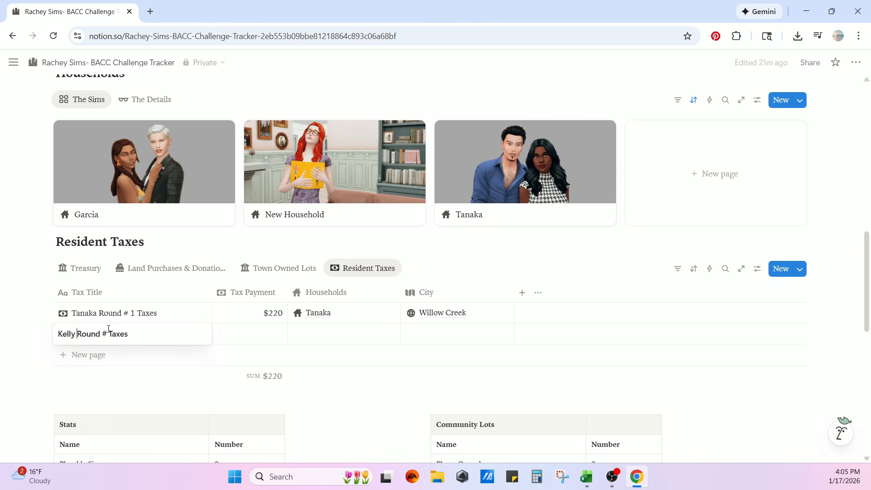
type("1")
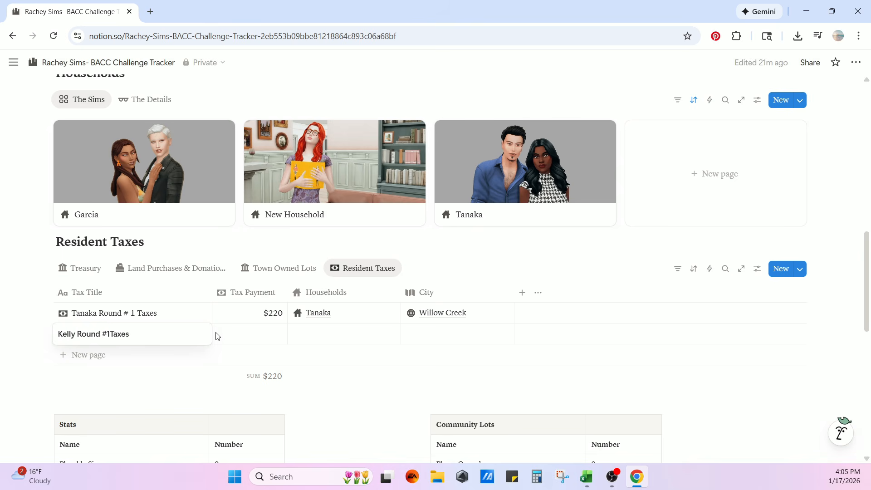
Link the new Round #1 Resident Taxes entry to the New Household page and to the city Willow Creek
key("Escape")
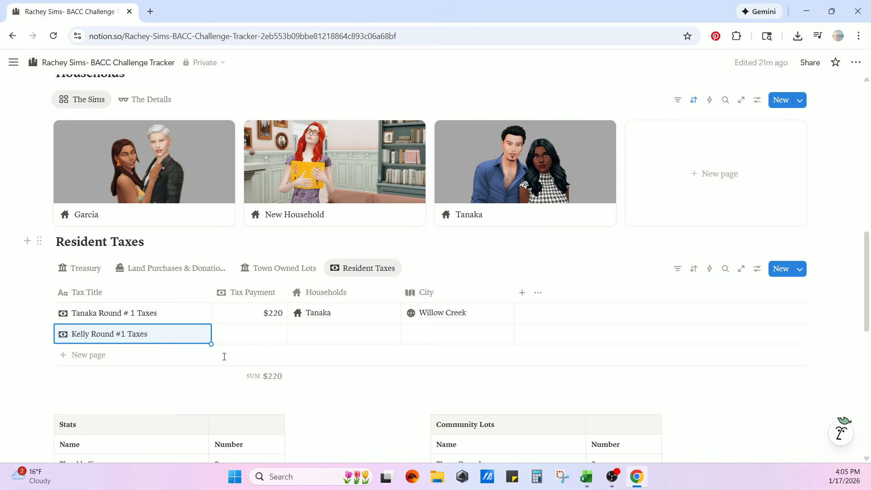
left_click(345, 338)
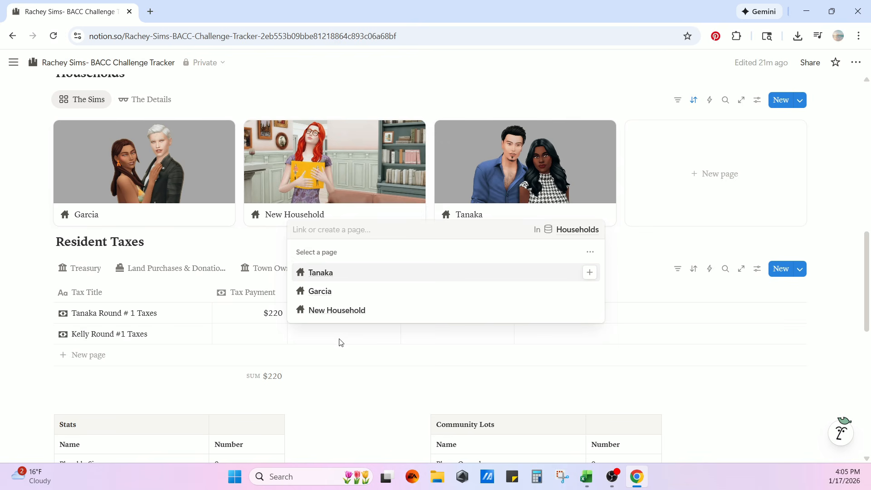
left_click(331, 311)
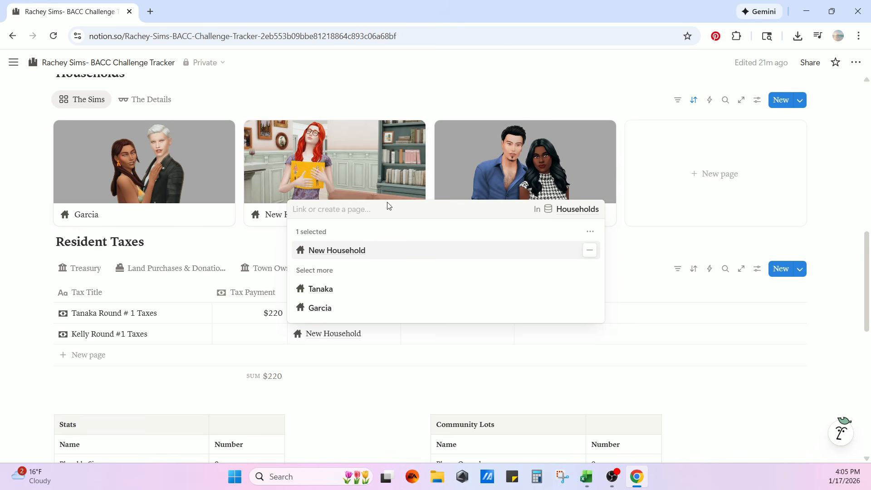
key("Escape")
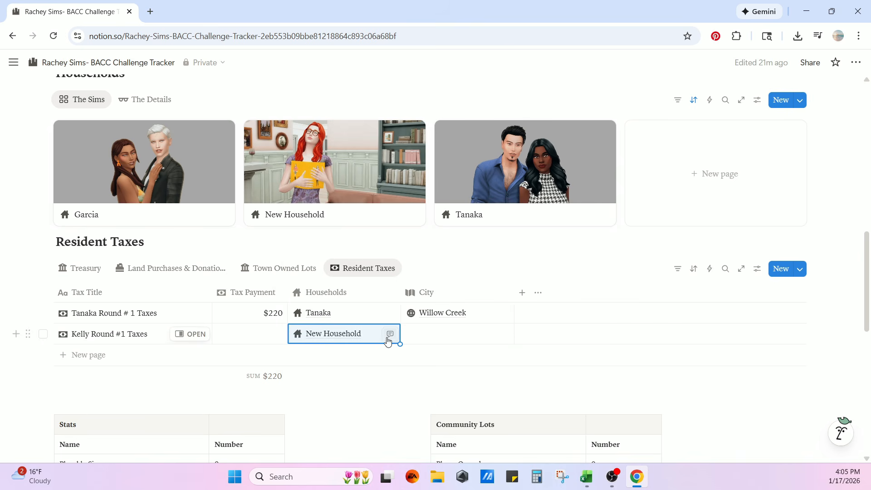
left_click(456, 338)
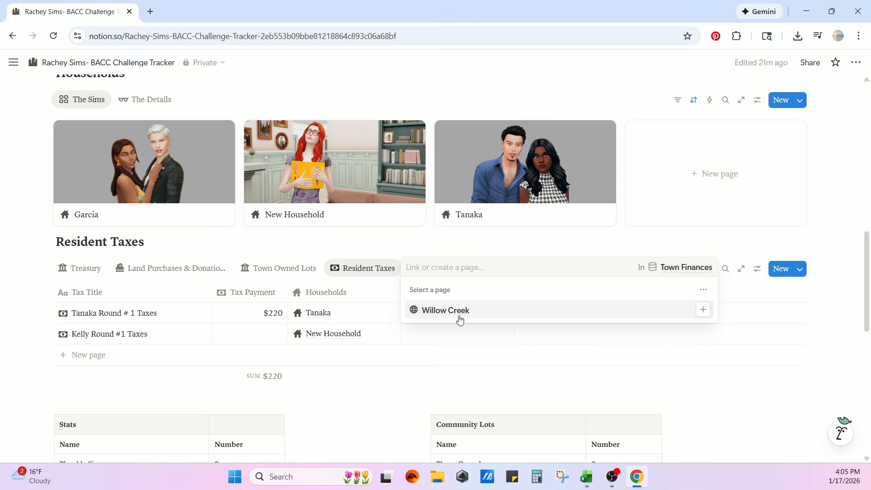
left_click(458, 313)
key("Escape")
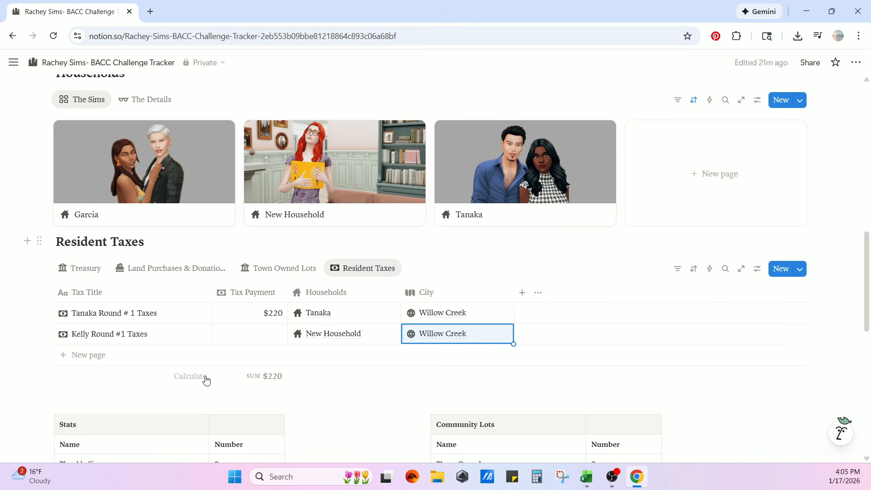
Open the New Household page in full view and retitle it with the household's surname
left_click(292, 178)
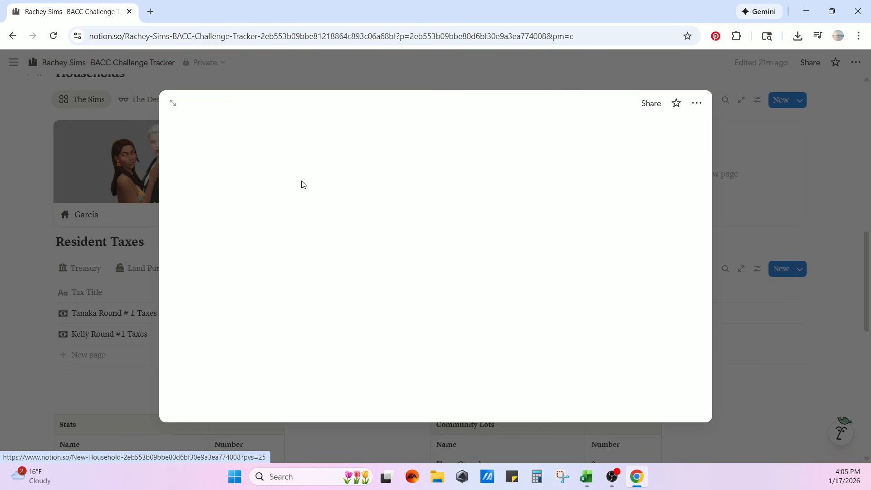
left_click(172, 103)
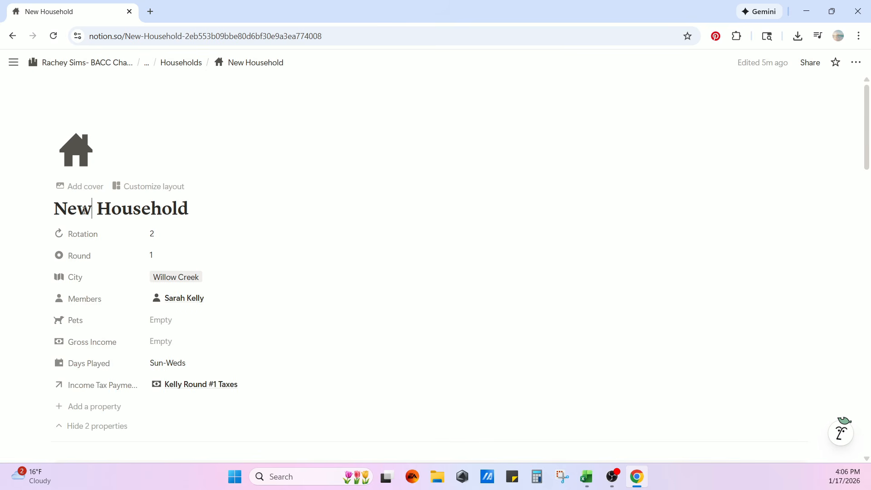
left_click(199, 210)
key("ctrl+a")
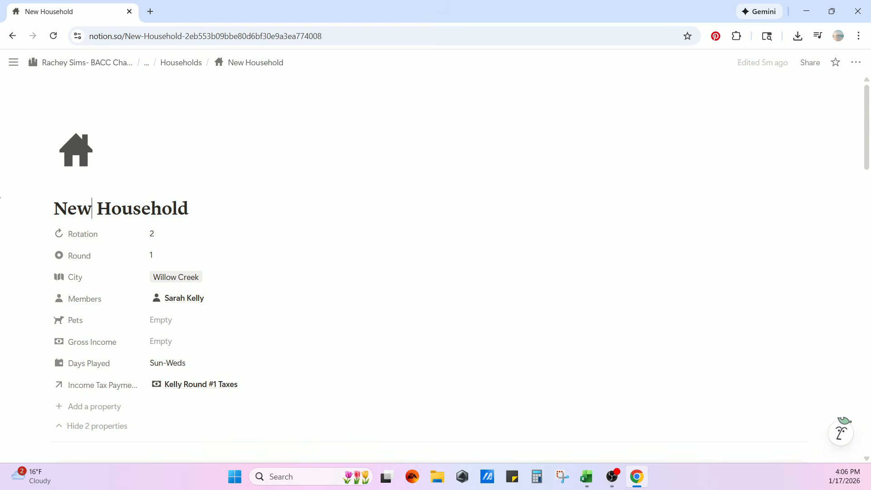
type("Kel")
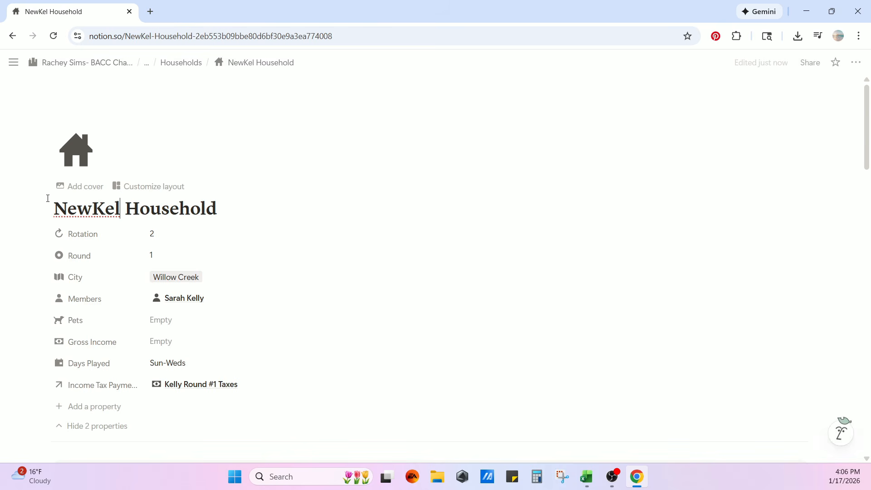
triple_click(87, 210)
type("Kelly")
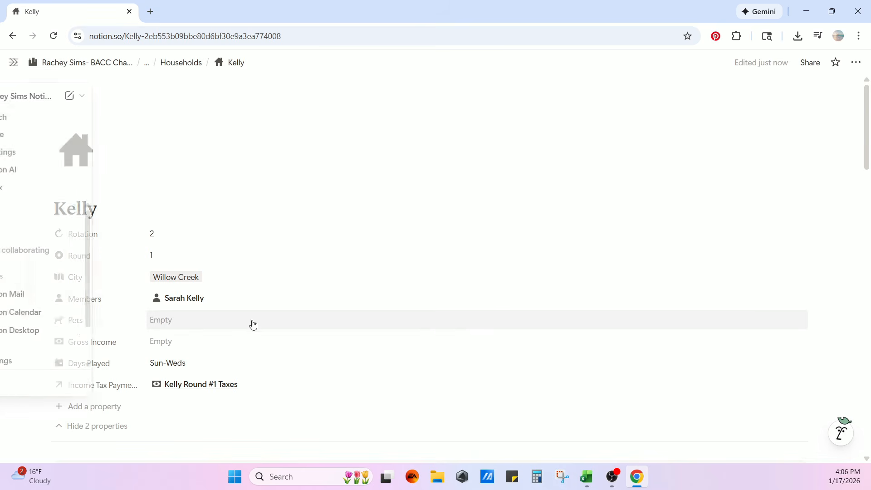
Set the Tax Payment of the household's linked Round #1 taxes entry to 217
scroll(453, 345, "down", 4)
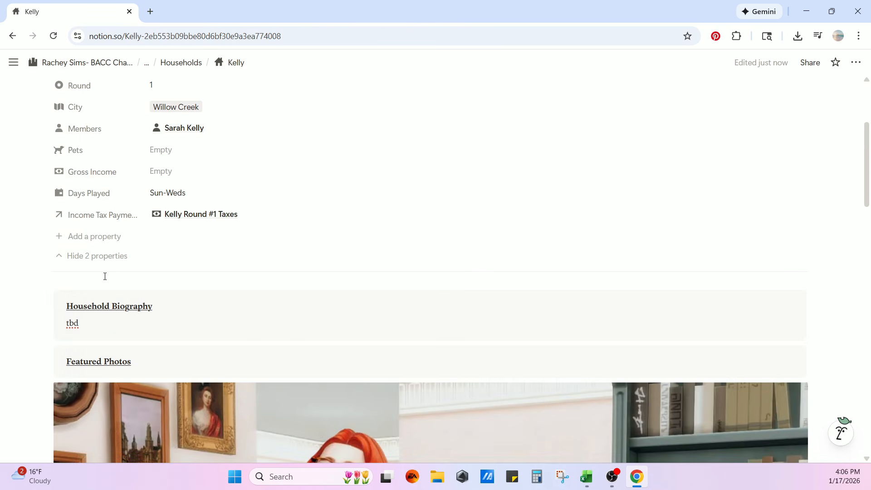
left_click(191, 217)
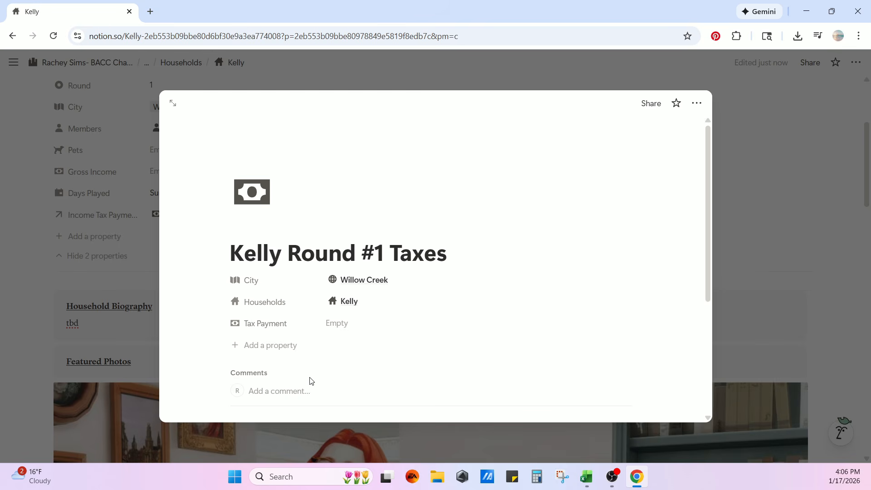
scroll(316, 380, "down", 3)
scroll(316, 380, "up", 3)
left_click(332, 322)
key("Escape")
left_click(349, 325)
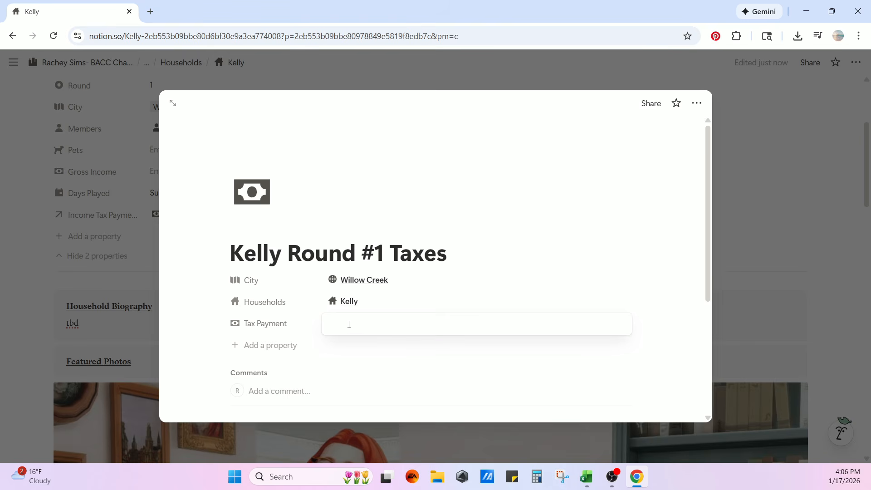
type("217")
left_click(45, 298)
left_click(29, 305)
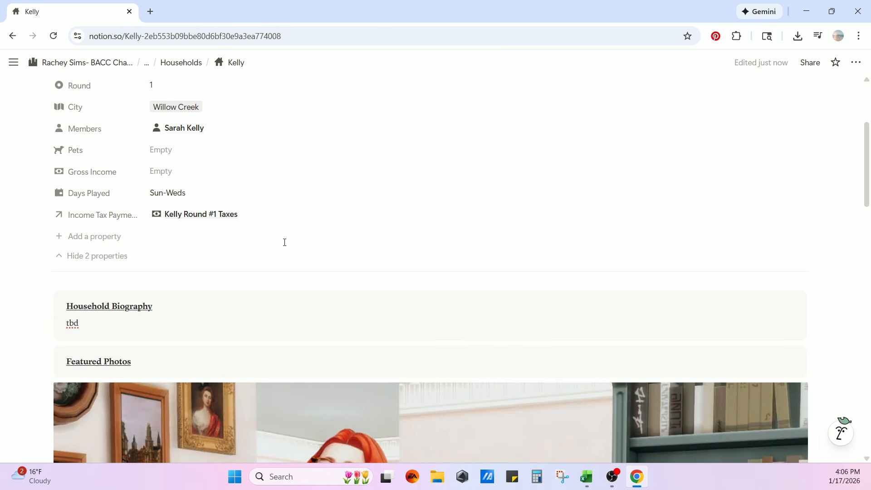
Check the Income Tax Owed in the Household Summary against the household's recorded tax payment
scroll(284, 242, "down", 20)
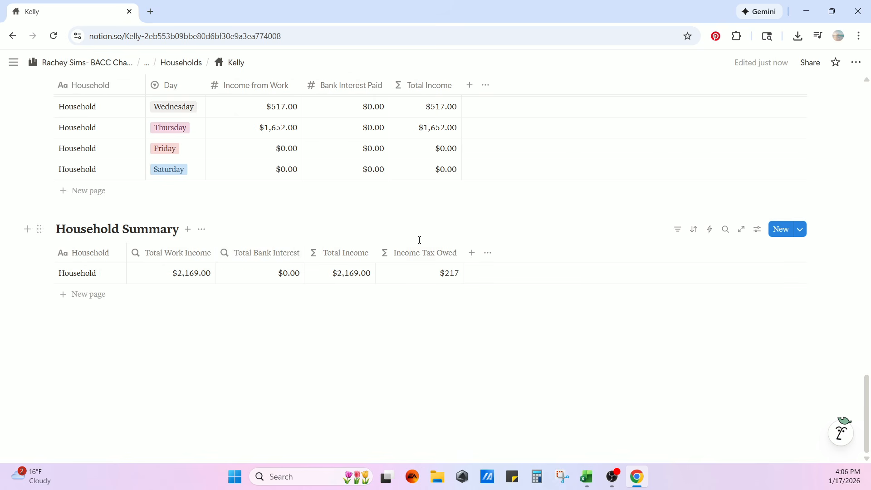
scroll(451, 278, "up", 20)
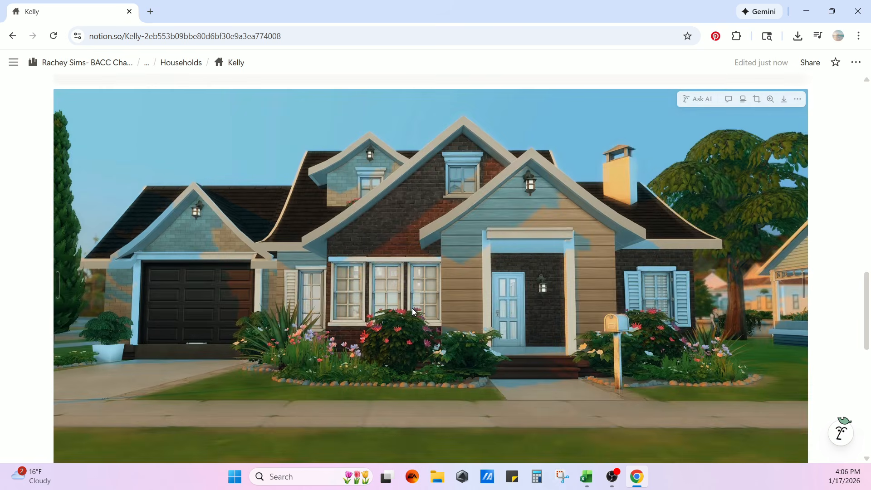
scroll(392, 326, "down", 2)
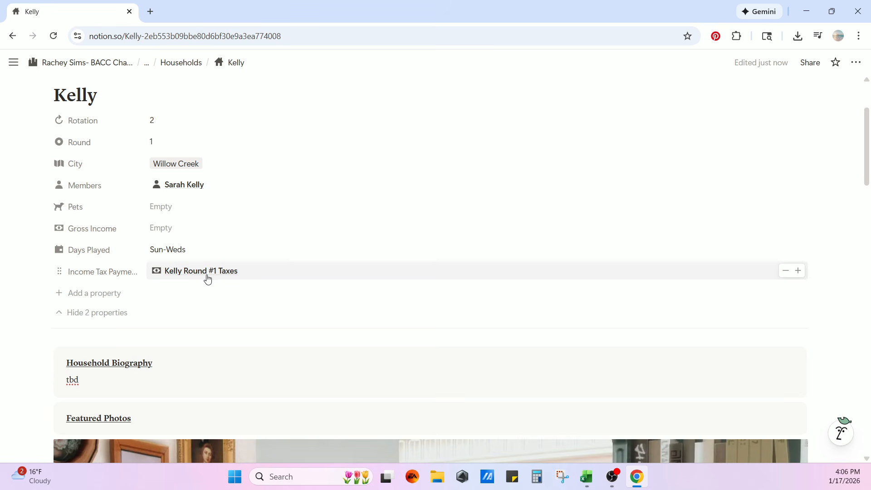
Return to the BACC Challenge Tracker and review the payments in its Resident Taxes table
left_click(75, 63)
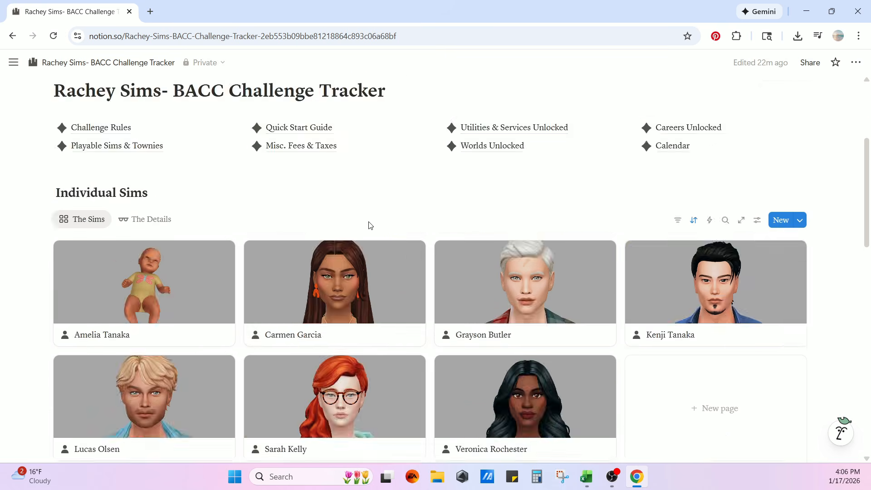
scroll(371, 225, "down", 10)
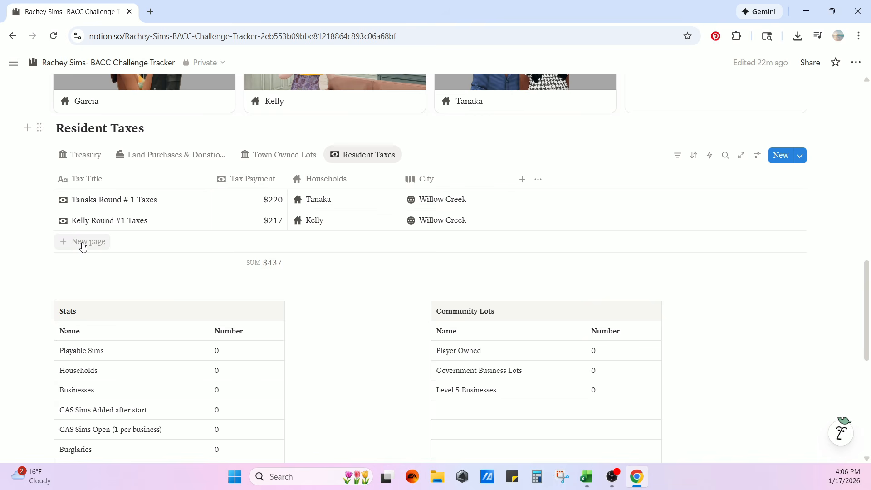
scroll(78, 250, "up", 1)
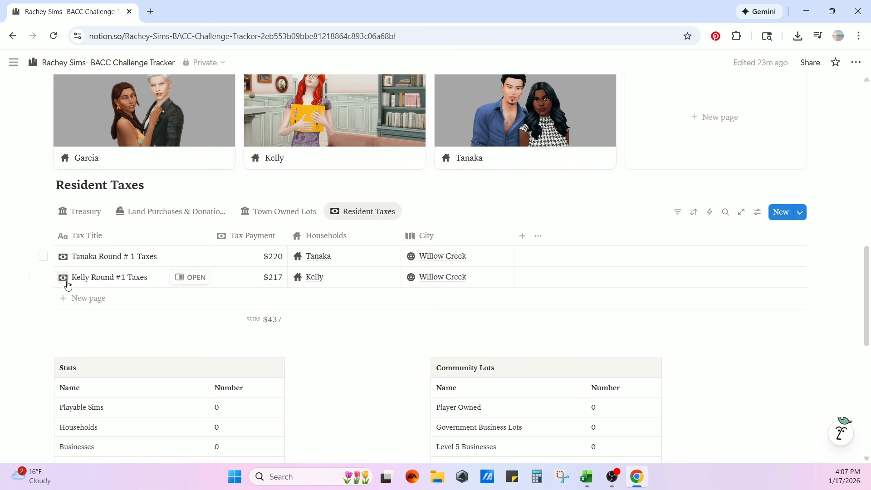
scroll(108, 302, "up", 1)
scroll(114, 295, "up", 1)
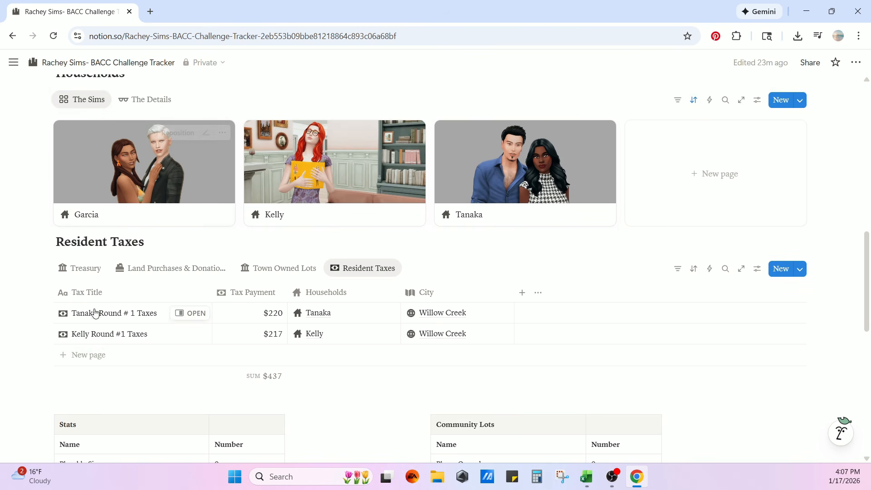
Add another Resident Taxes entry titled with the same household's surname and Round #2 Taxes
left_click(92, 357)
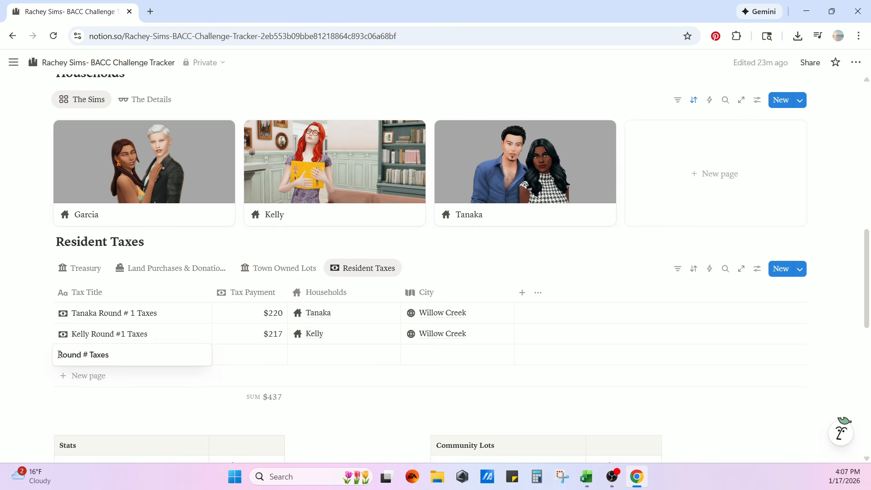
type("Kelly Round #2")
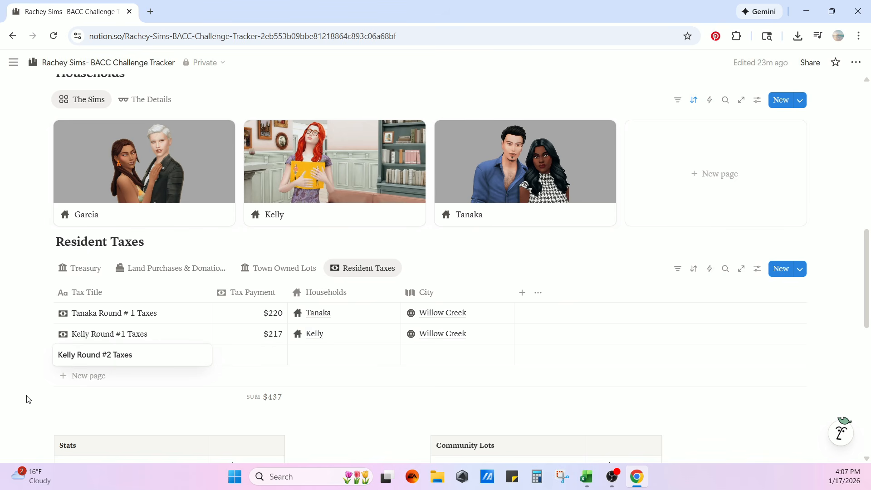
key("Escape")
Link the Round #2 taxes entry to the same household as the Round #1 entry and to the city Willow Creek
left_click(325, 359)
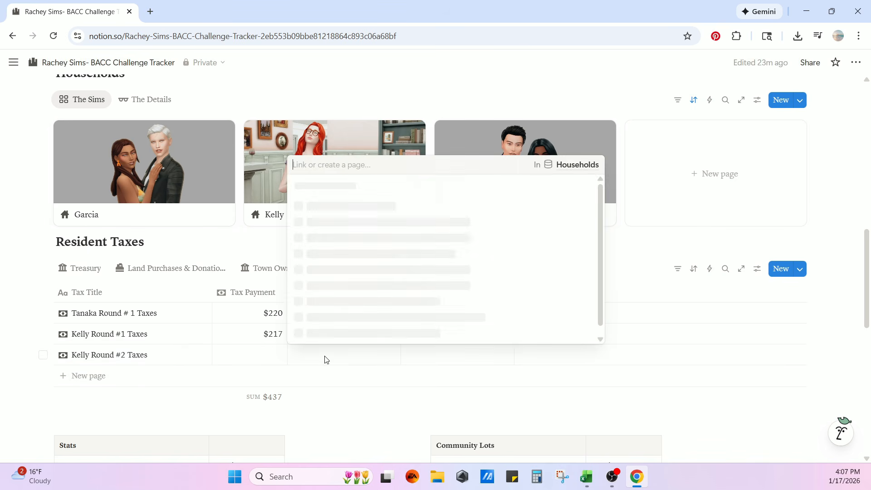
left_click(331, 296)
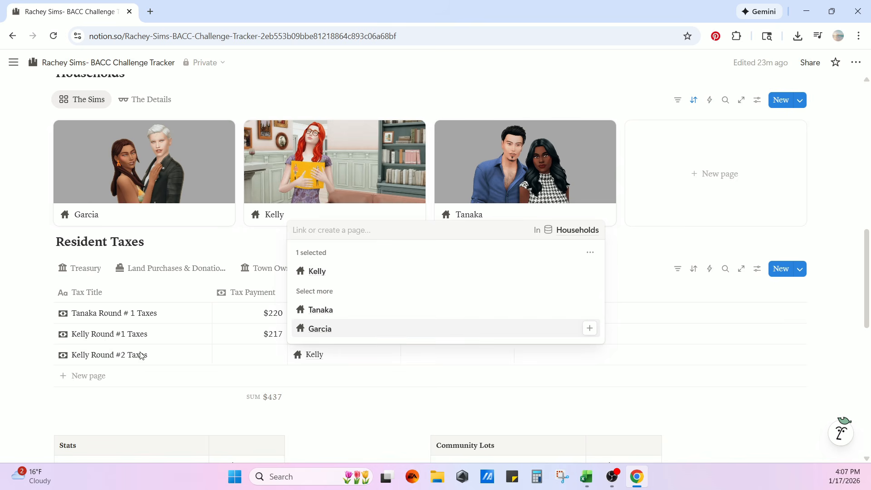
left_click(39, 354)
left_click(432, 358)
left_click(441, 335)
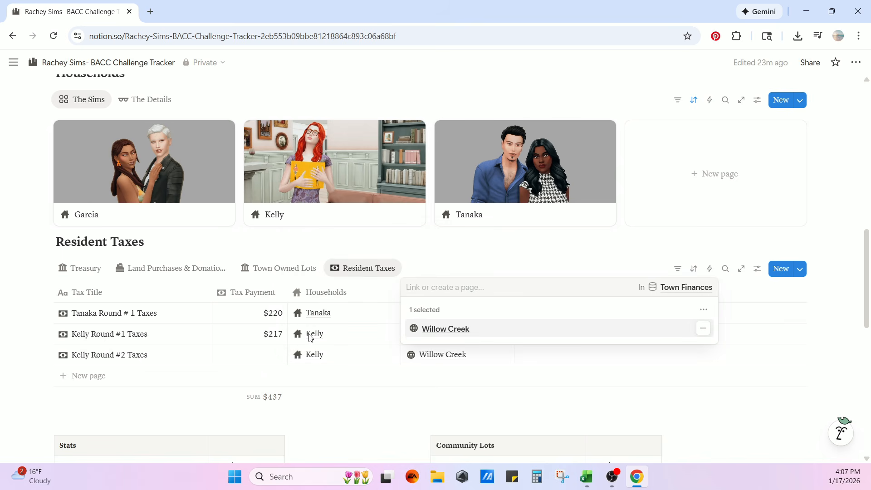
left_click(14, 336)
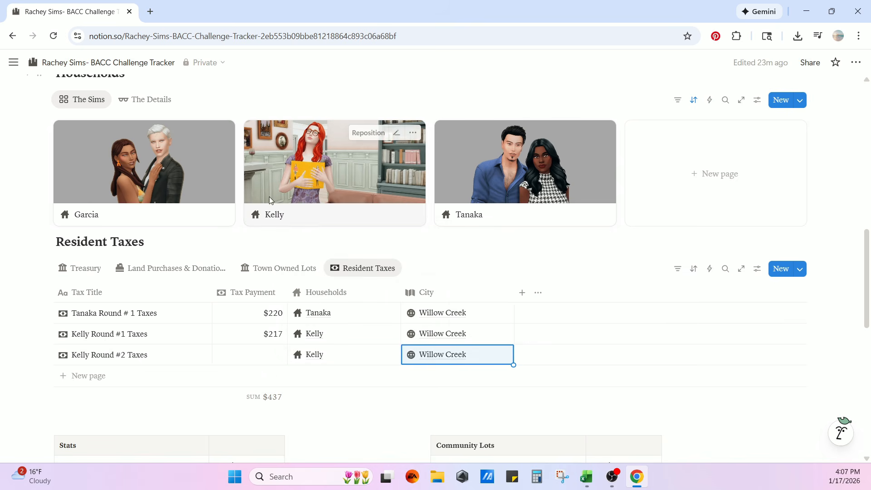
Open the red-haired Sim's household page in full view and go to its Household Income table
left_click(296, 175)
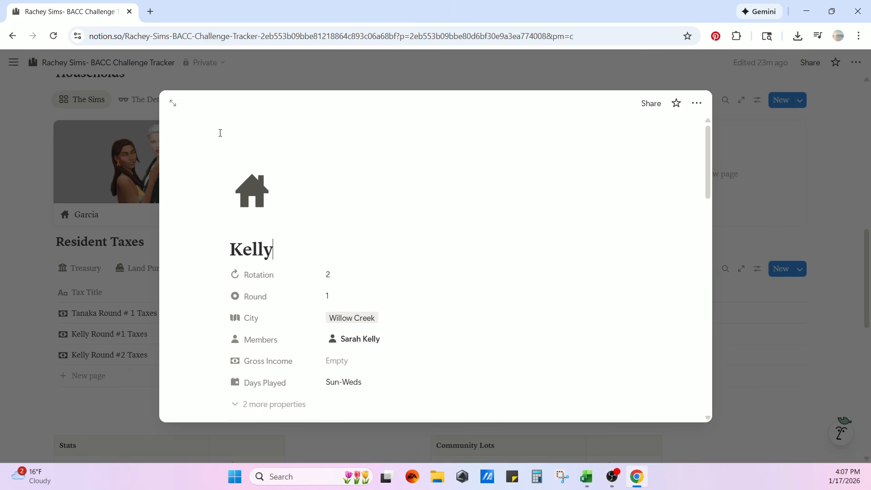
left_click(173, 104)
scroll(429, 290, "down", 15)
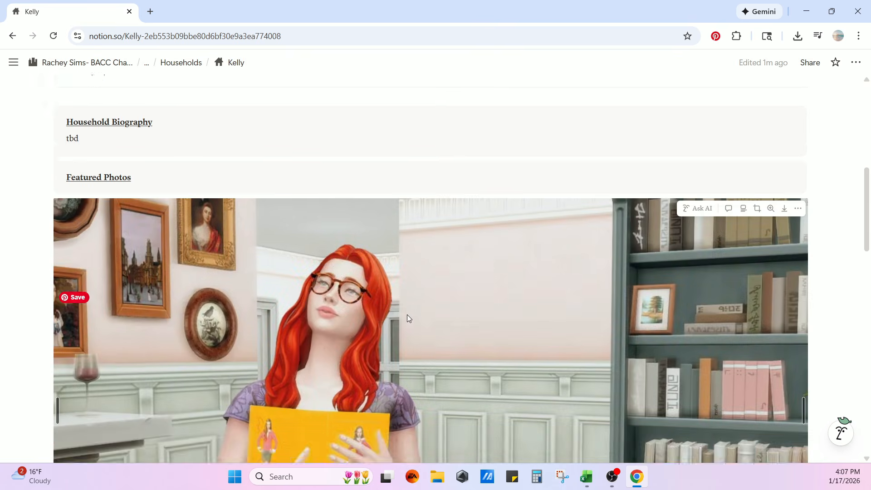
scroll(336, 340, "up", 4)
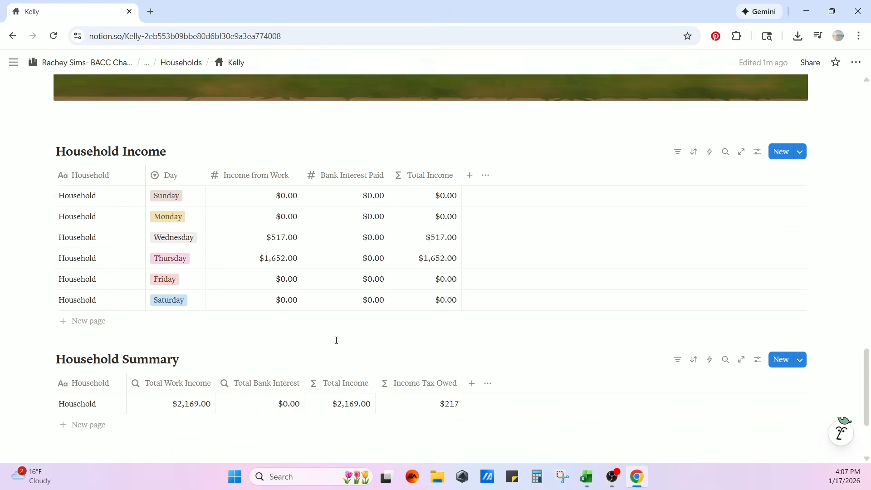
Set Saturday's Income from Work to 10000 in the Household Income table and check the Household Summary
left_click(286, 339)
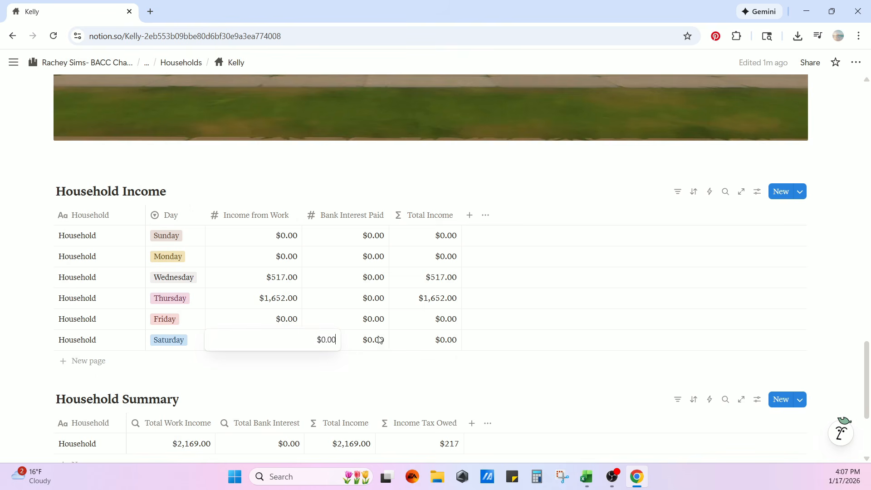
type("100")
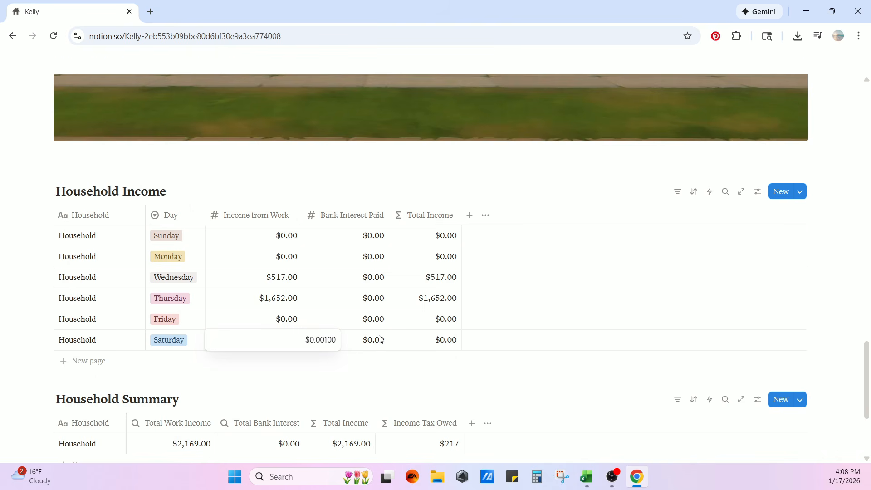
key("BackSpace")
key("BackSpace")
key("BackSpace")
key("BackSpace")
key("BackSpace")
key("BackSpace")
key("BackSpace")
key("BackSpace")
type("10000")
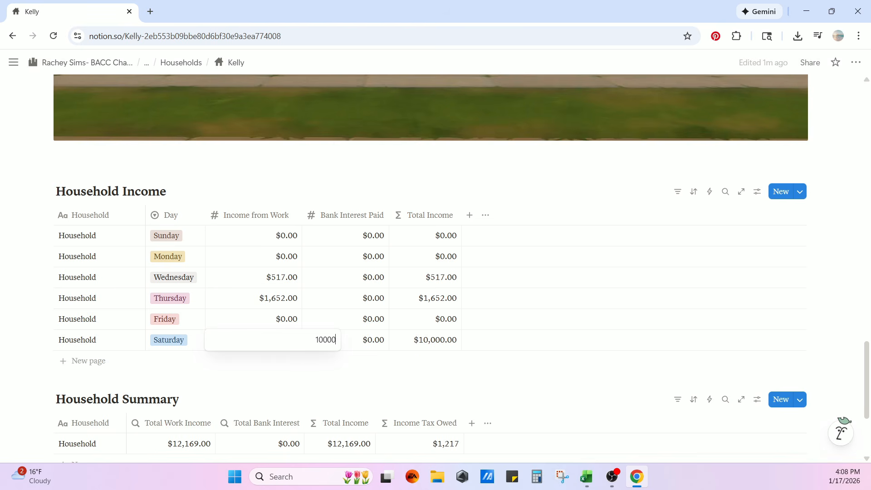
key("Return")
scroll(425, 404, "down", 2)
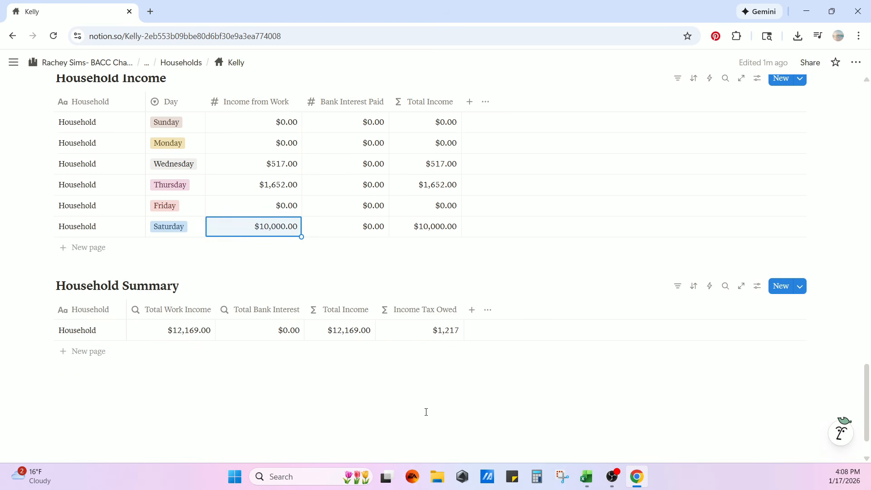
Set the Tax Payment of the household's linked Round #2 Taxes entry to 1217
left_click(374, 411)
scroll(458, 363, "up", 15)
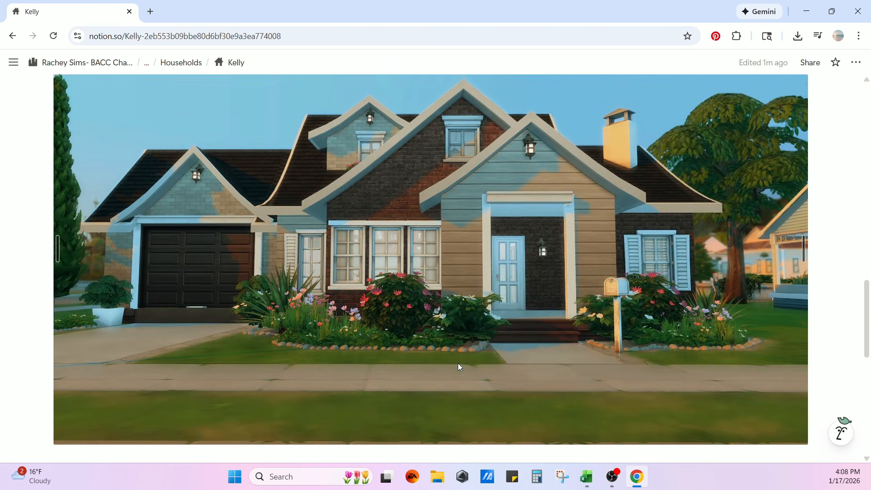
scroll(458, 363, "down", 2)
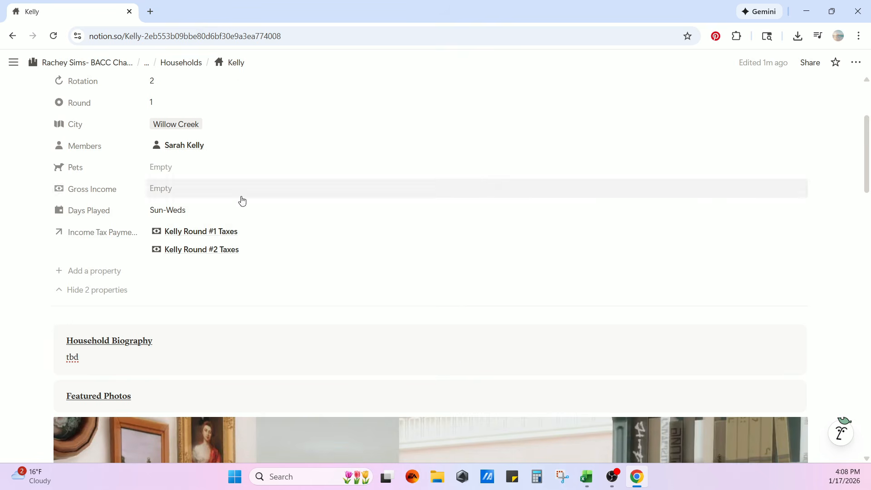
left_click(195, 251)
scroll(402, 337, "down", 3)
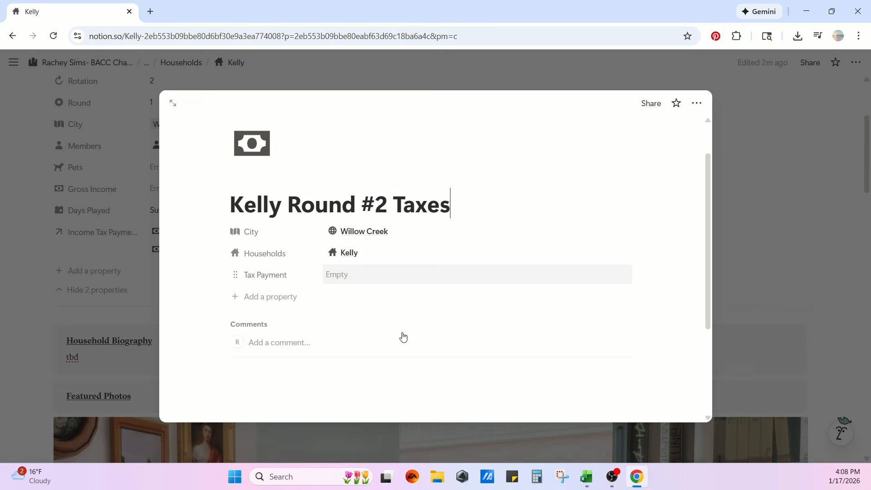
left_click(352, 208)
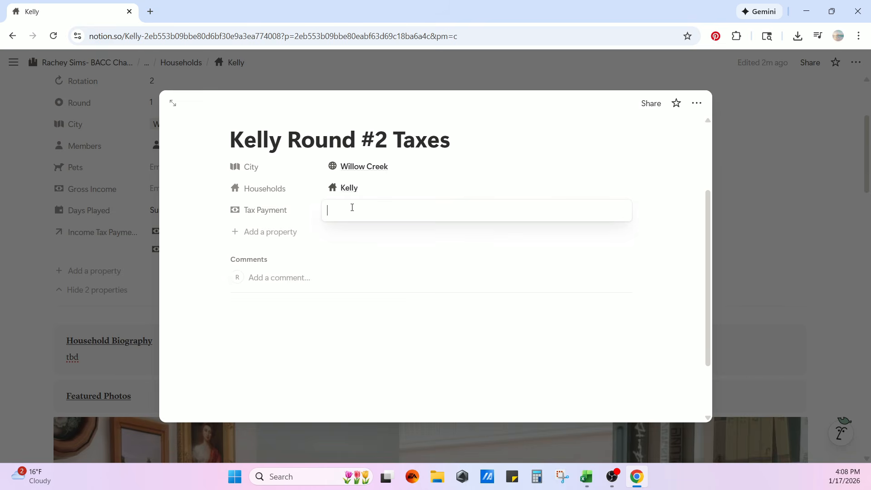
type("1217")
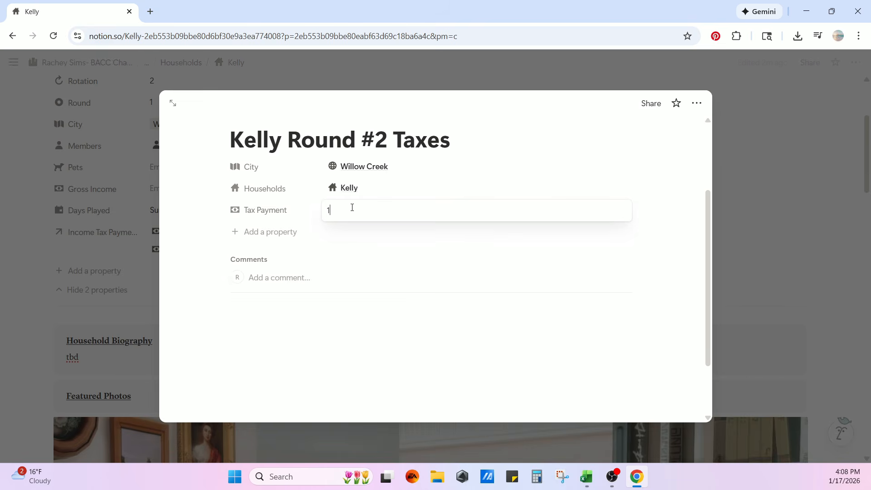
left_click(29, 322)
left_click(29, 303)
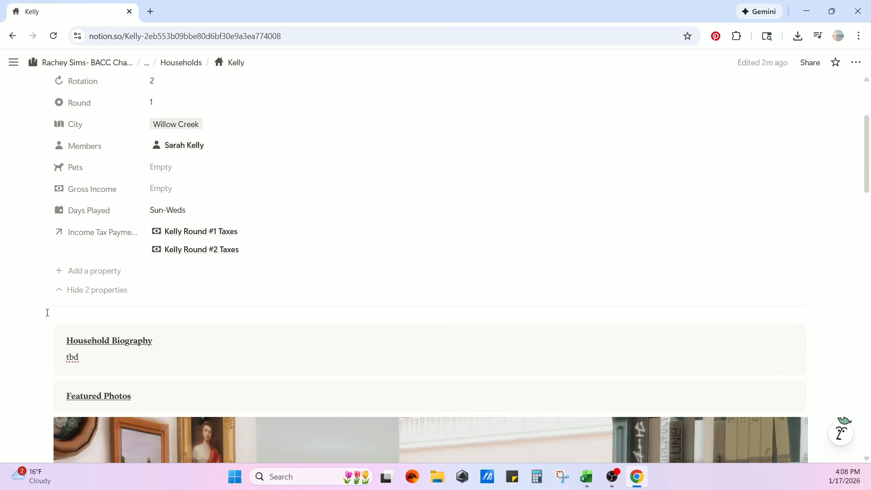
Return to the main BACC Challenge Tracker page and review the entries in the Resident Taxes table
scroll(432, 360, "down", 5)
scroll(426, 368, "up", 10)
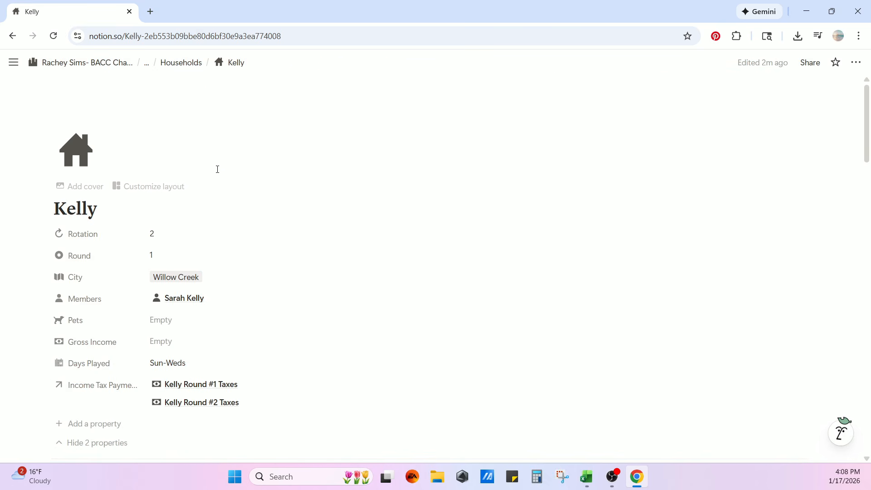
left_click(86, 63)
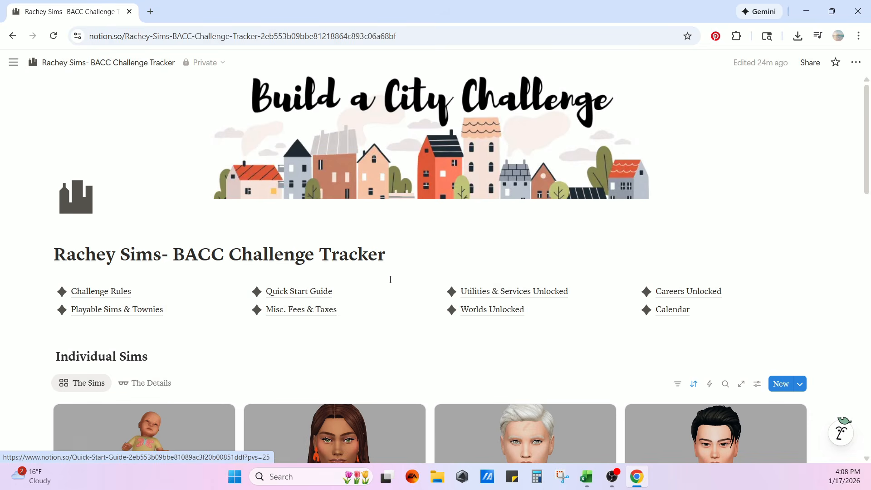
scroll(389, 286, "down", 7)
scroll(389, 293, "down", 7)
scroll(391, 289, "up", 3)
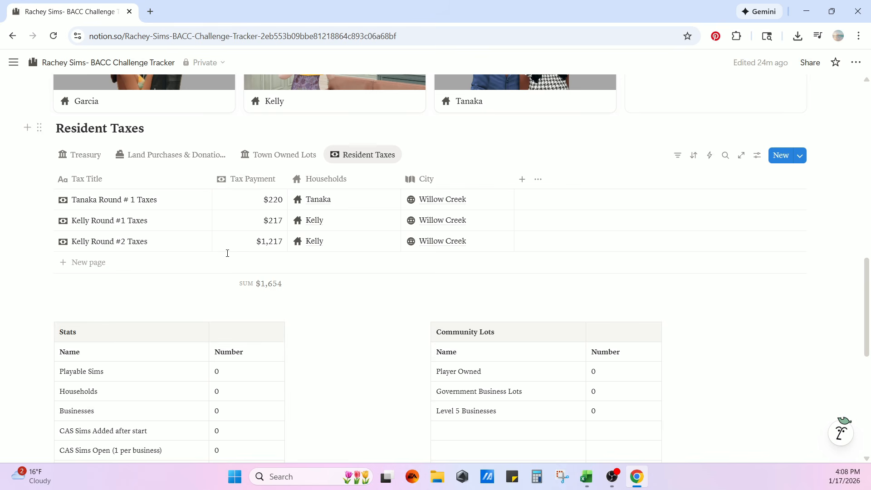
scroll(228, 254, "up", 3)
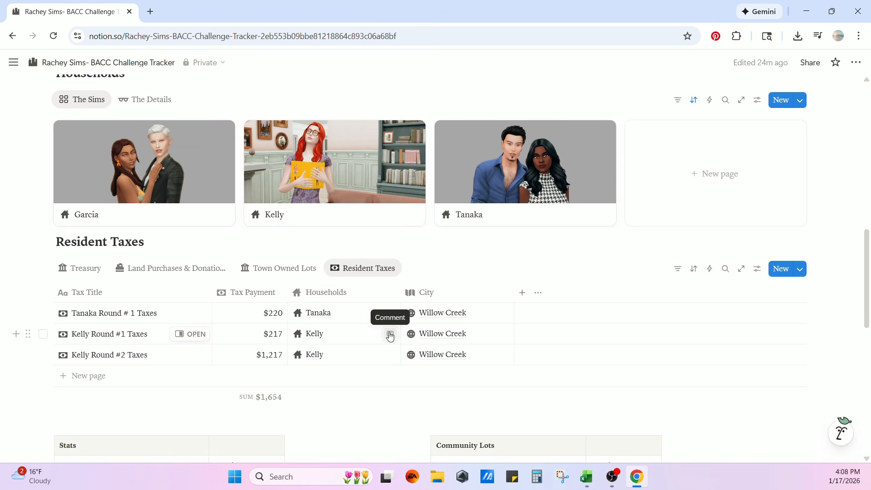
scroll(434, 336, "up", 5)
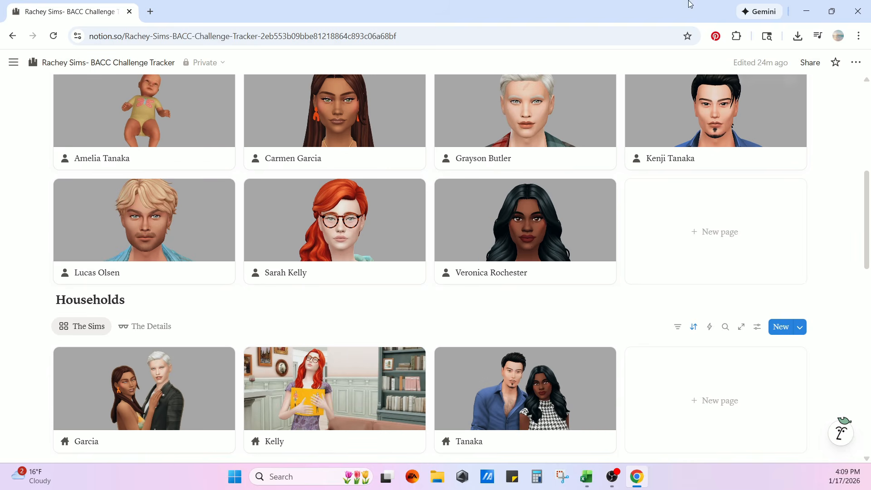
Add a new household page titled with the blond Sim's surname and show it in full view
scroll(714, 381, "down", 1)
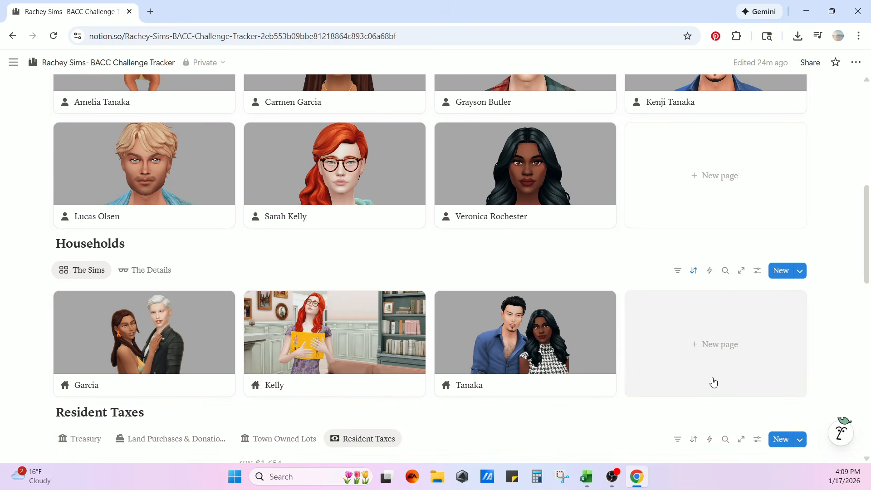
left_click(779, 271)
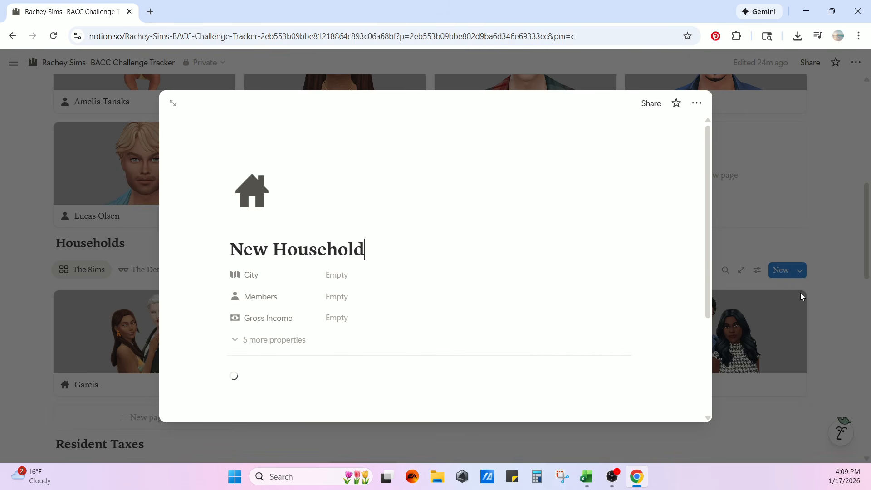
left_click_drag(387, 252, 167, 252)
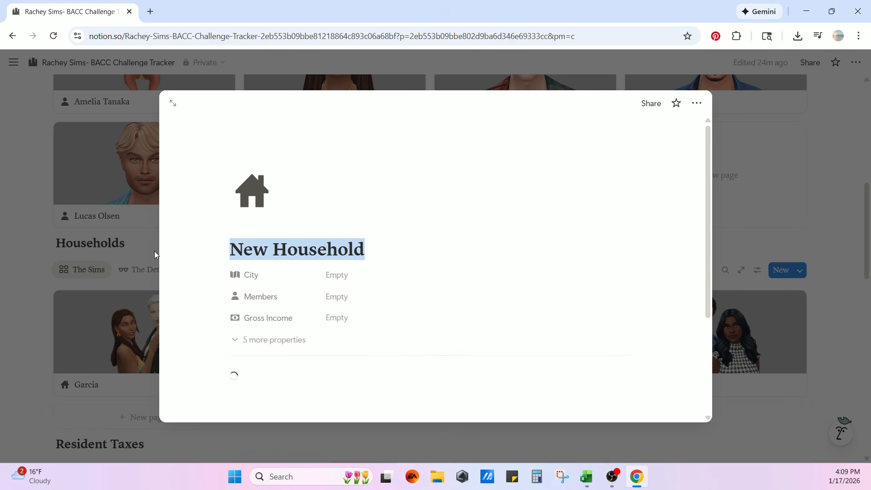
type("Olsen")
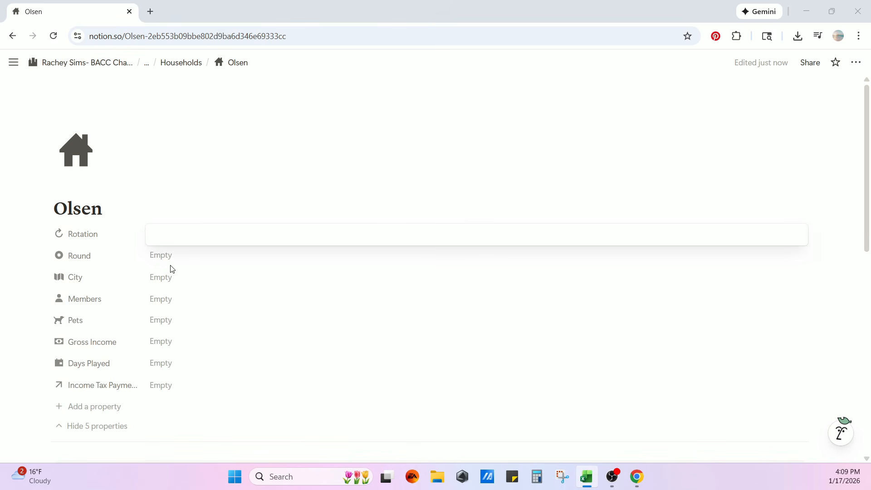
Set the new household's Rotation to 2, Round to 1 and City to Willow Creek
left_click(154, 231)
type("2")
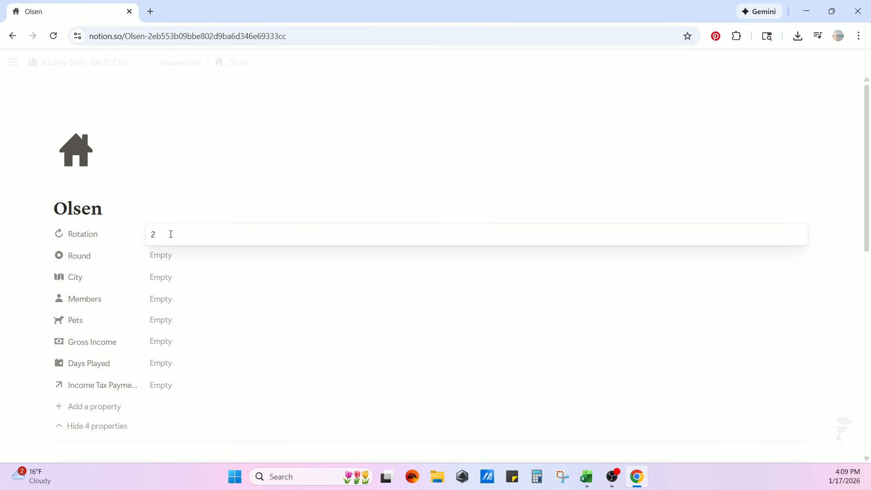
left_click(176, 258)
left_click(174, 258)
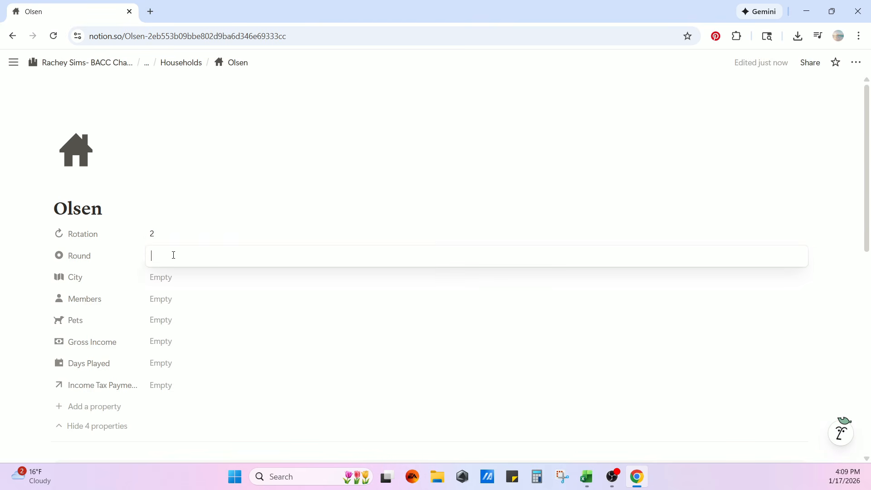
type("1")
key("Return")
left_click(163, 284)
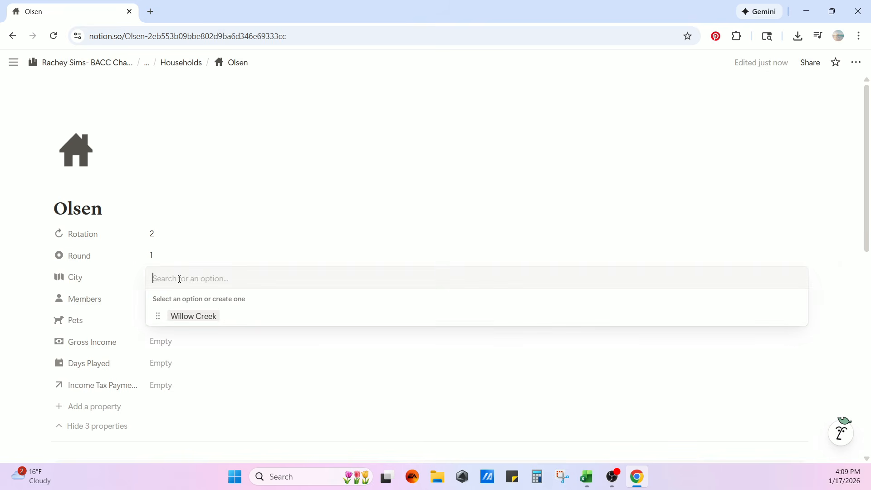
left_click(196, 317)
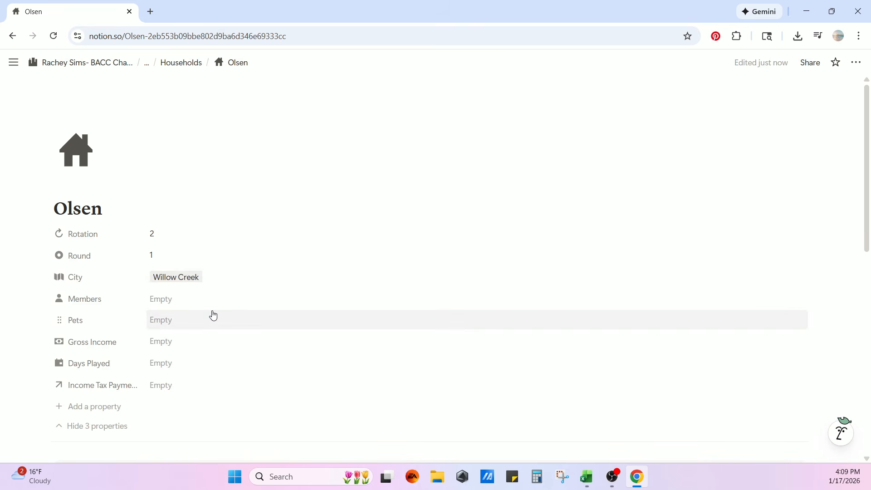
Set the new household's Days Played to Sun-Weds
scroll(206, 263, "down", 2)
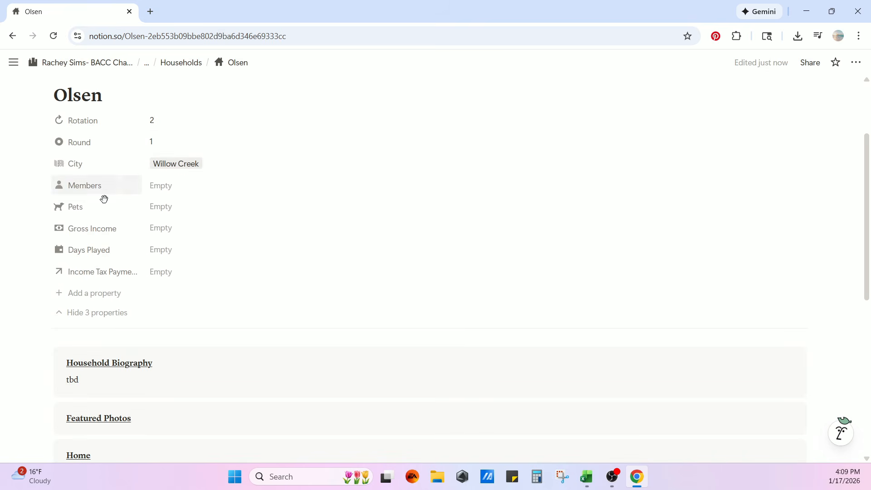
left_click(167, 253)
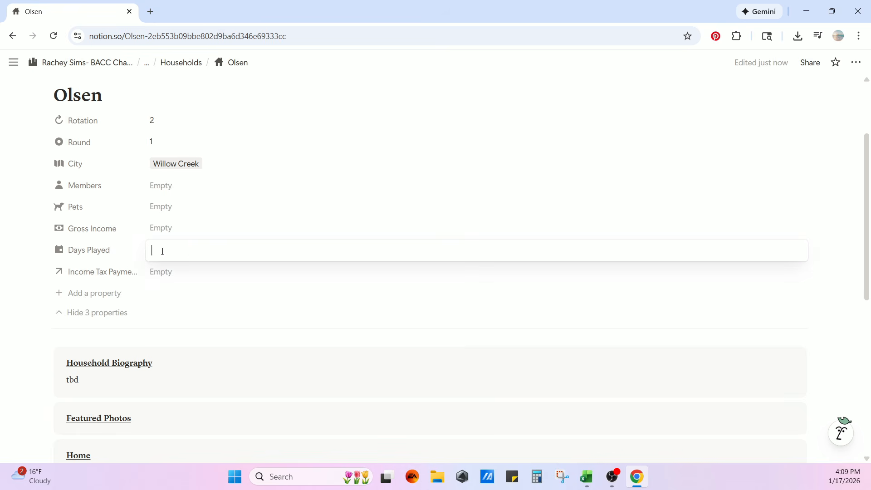
type("Sun-Weds")
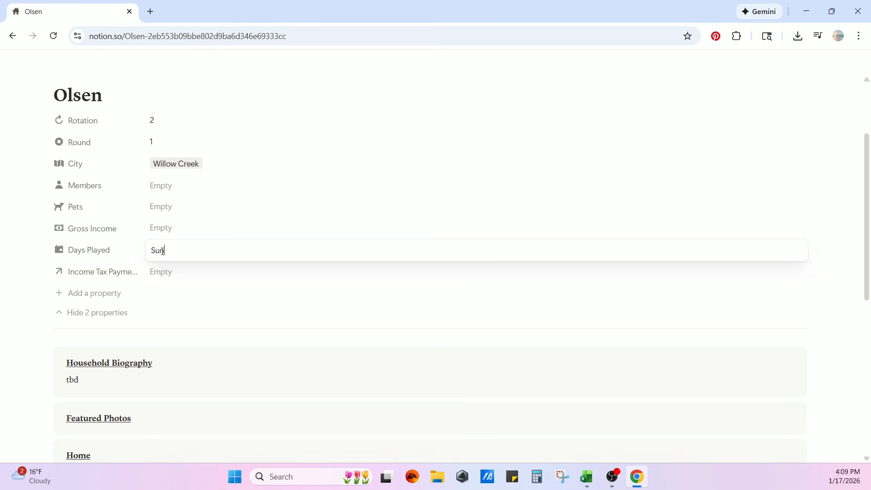
key("Return")
Paste the photo of the blond Sim in carrot-patterned overalls below the Featured Photos heading
scroll(217, 351, "down", 3)
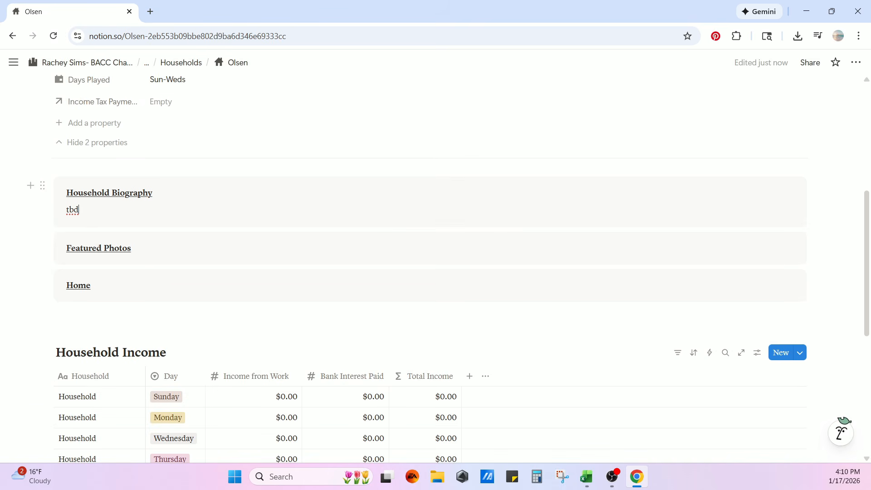
left_click(114, 262)
left_click(148, 249)
key("Return")
key("ctrl+v")
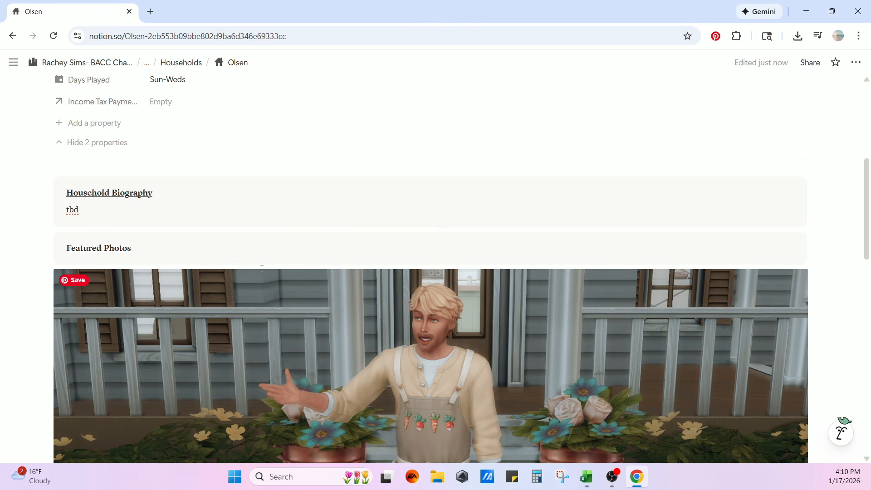
Paste the picture of the light blue house below the Home heading and look over the Household Income and Household Summary tables
scroll(335, 220, "down", 10)
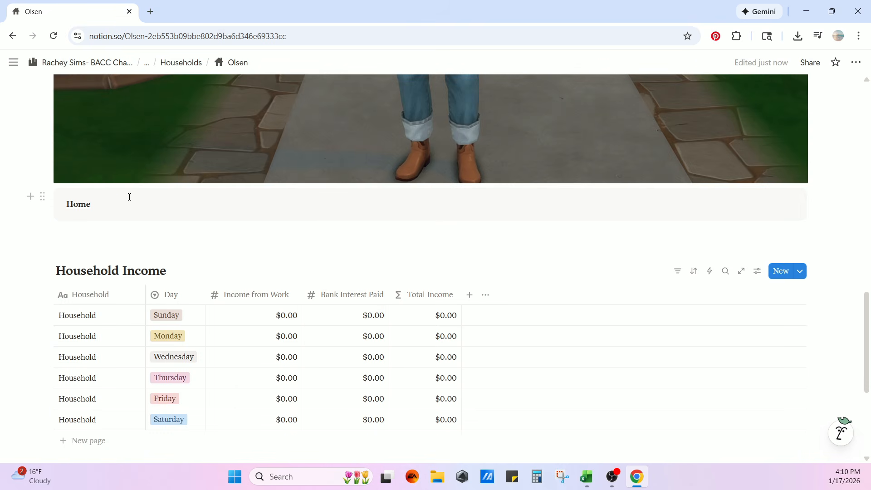
left_click(105, 219)
key("Return")
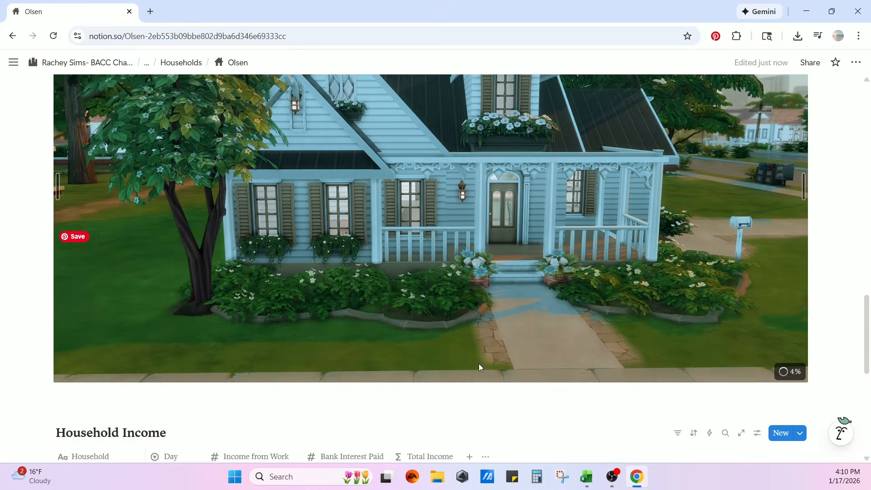
scroll(480, 368, "down", 2)
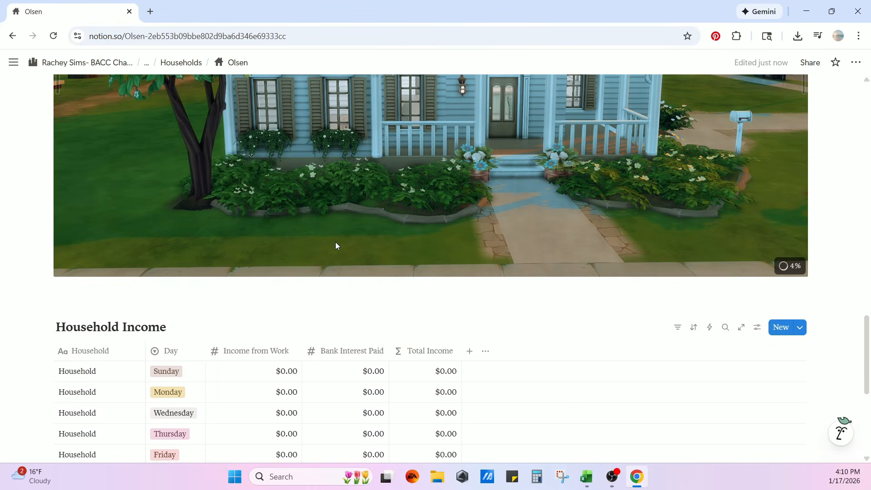
scroll(511, 402, "down", 4)
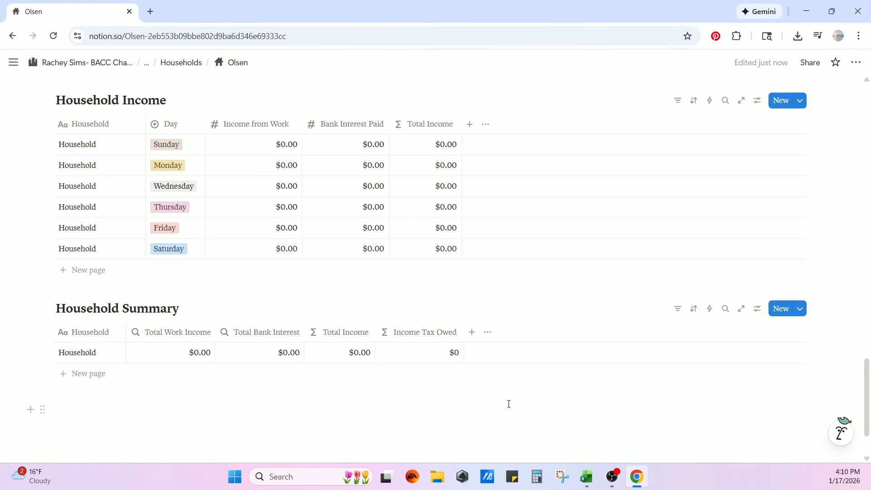
scroll(509, 404, "up", 1)
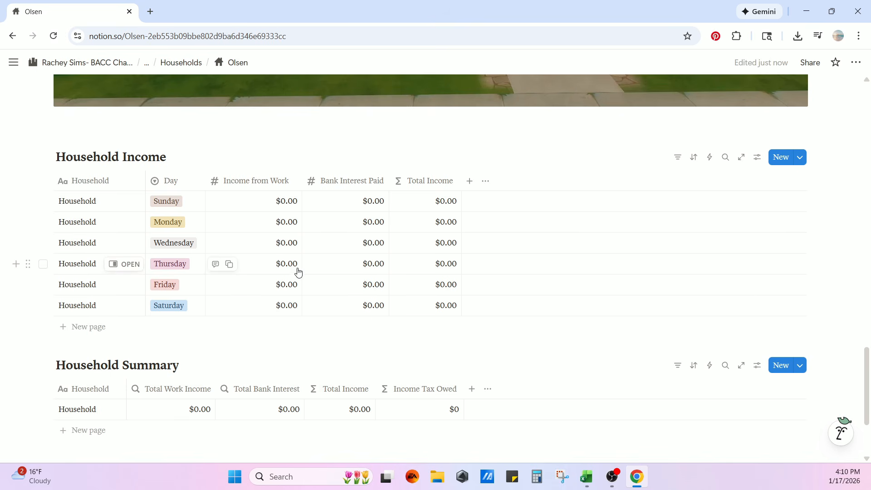
scroll(529, 374, "down", 3)
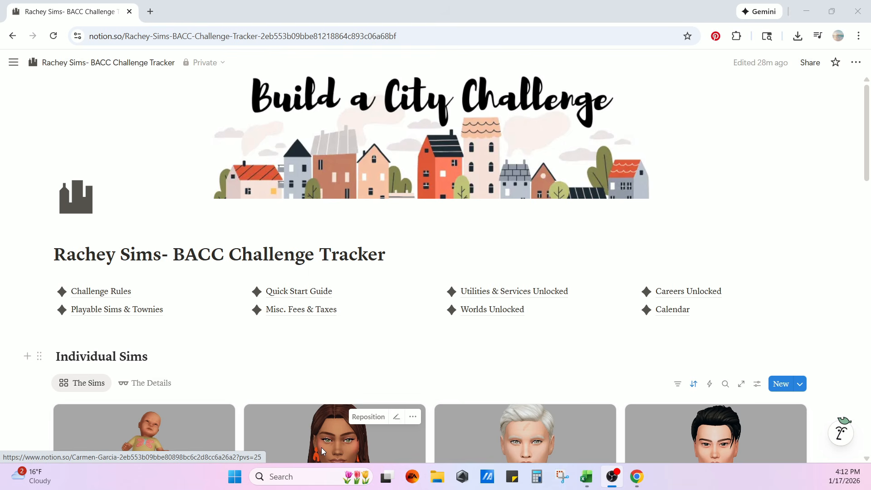
Mark the Business Owner career as unlocked in the Careers Unlocked table and return to the main tracker page
left_click(688, 293)
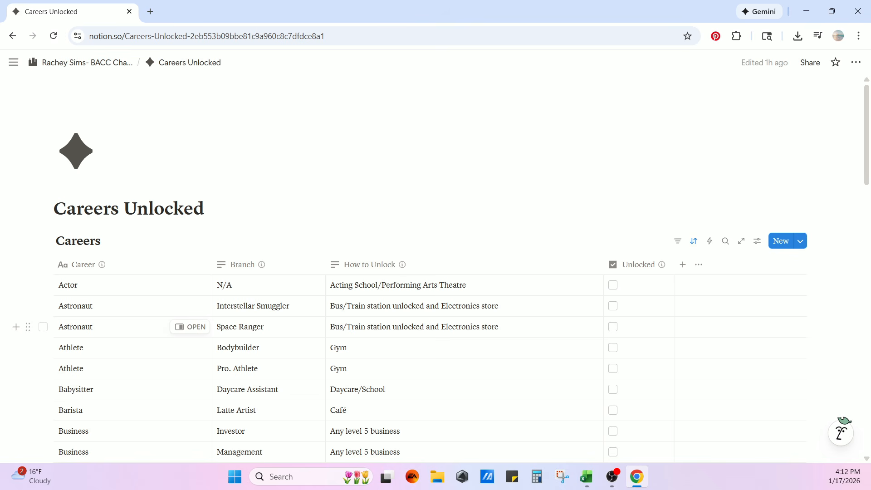
scroll(408, 396, "down", 6)
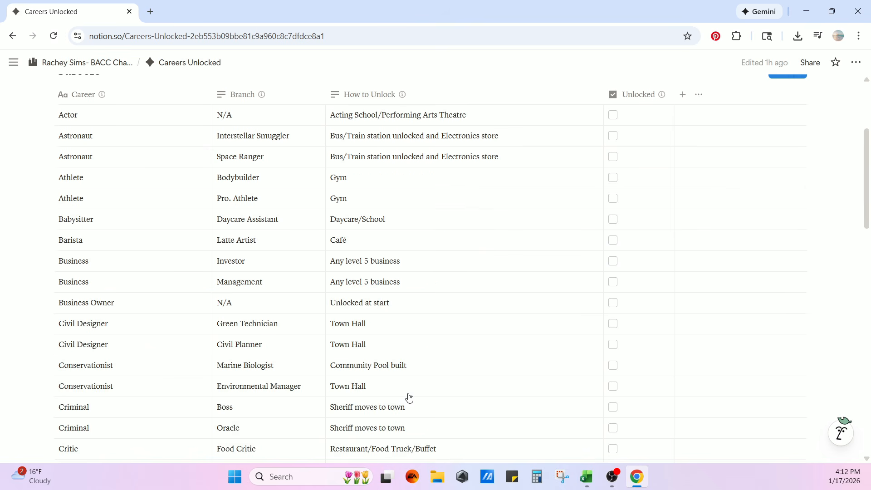
scroll(411, 397, "down", 2)
scroll(410, 397, "up", 4)
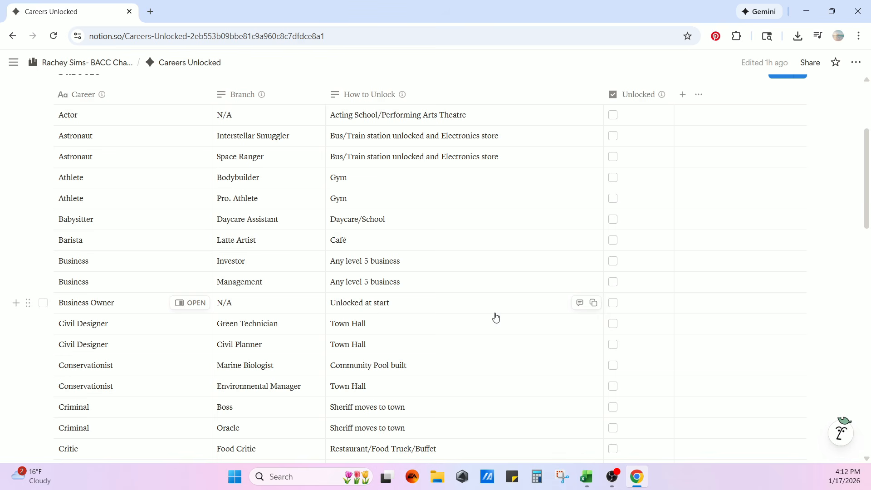
left_click(614, 304)
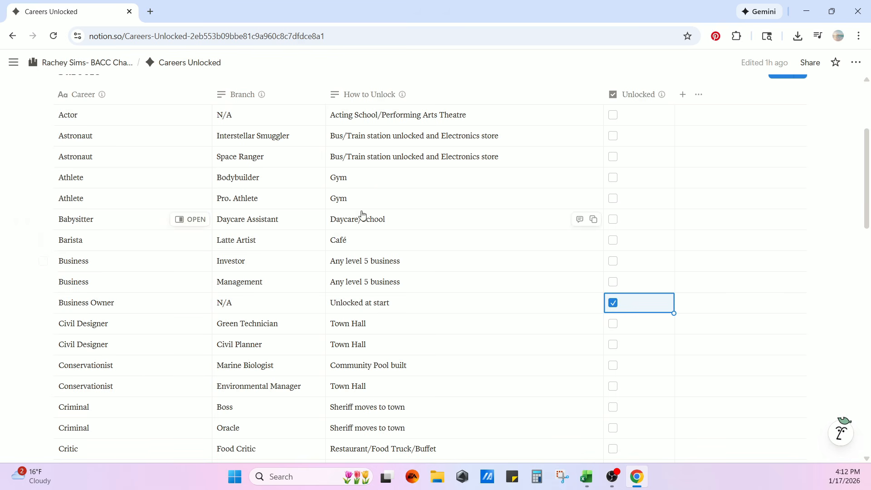
scroll(152, 173, "up", 4)
left_click(87, 63)
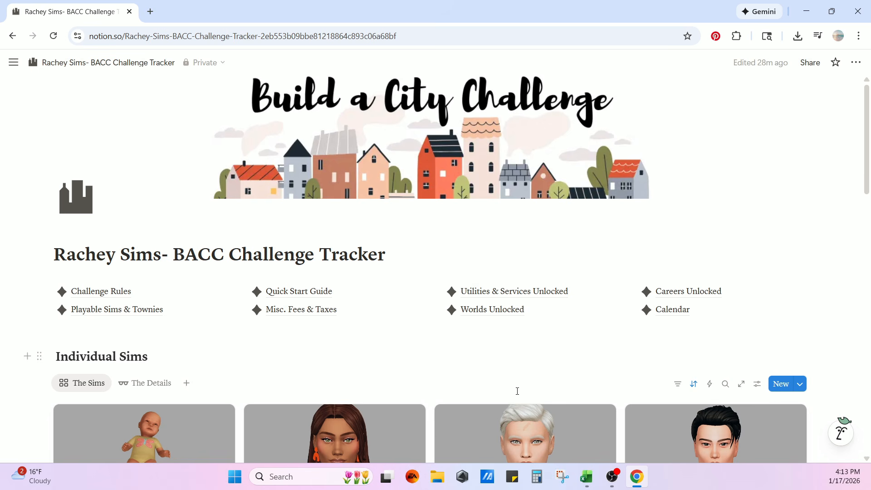
Open the Utilities & Services Unlocked page and mark Electricity, Water and Garbage Collection as unlocked
mouse_move(486, 295)
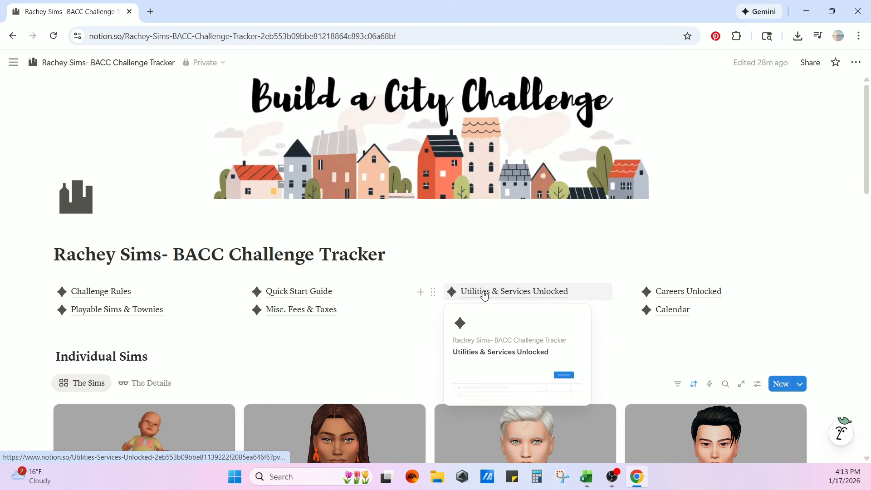
left_click(484, 295)
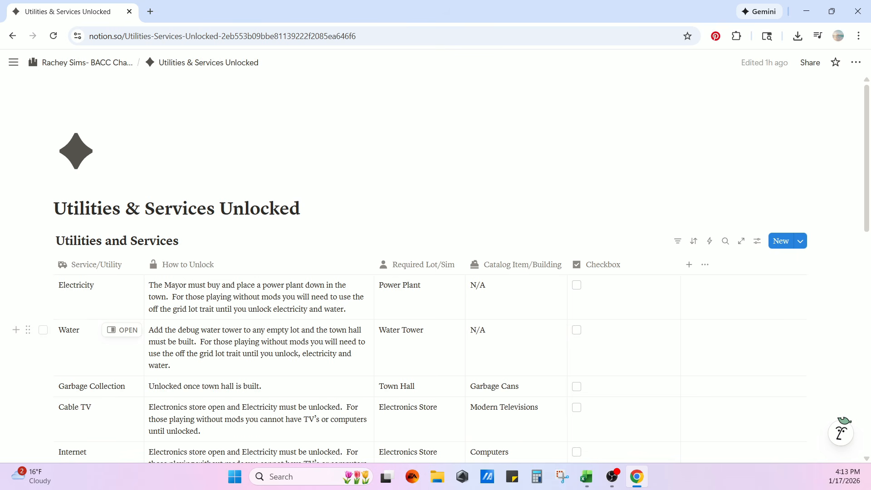
left_click(577, 285)
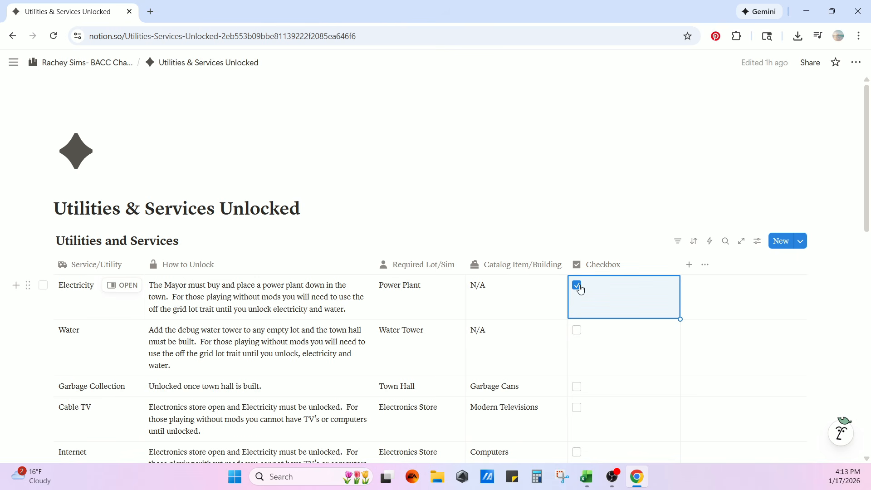
left_click(578, 330)
scroll(623, 346, "down", 3)
left_click(576, 274)
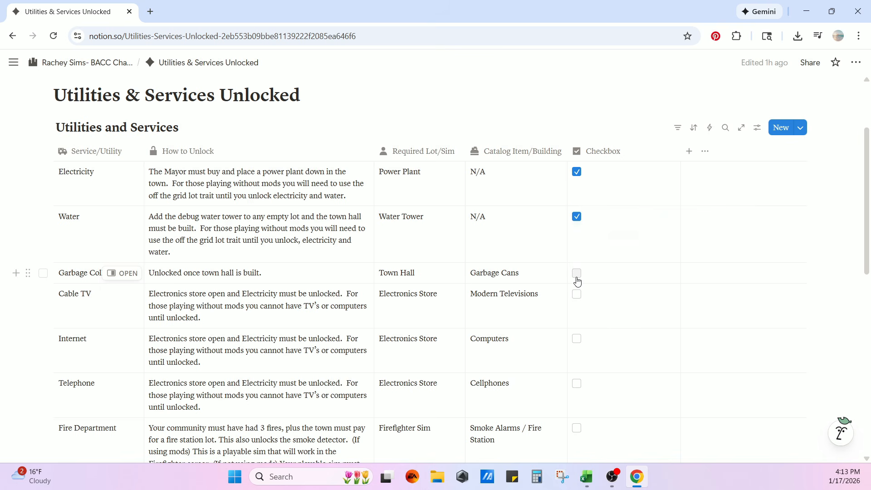
Mark Cable TV, Internet, Telephone and Banking as unlocked in the Utilities and Services table
scroll(595, 357, "down", 1)
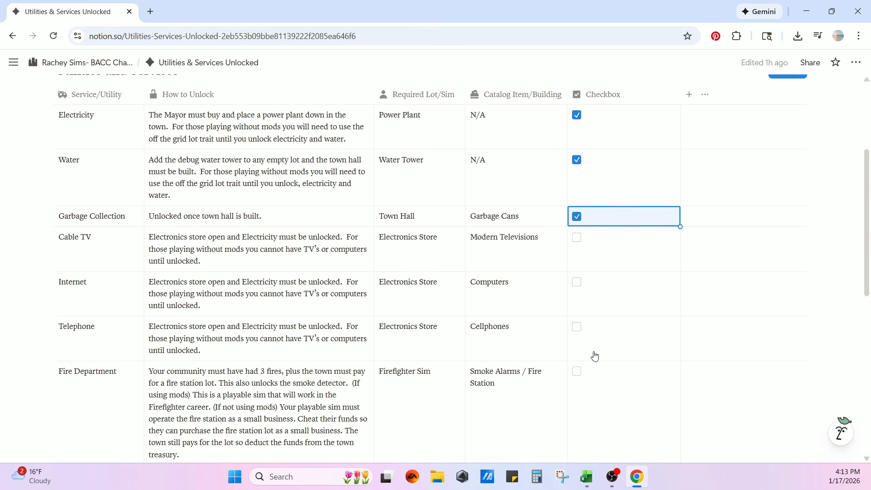
left_click(578, 238)
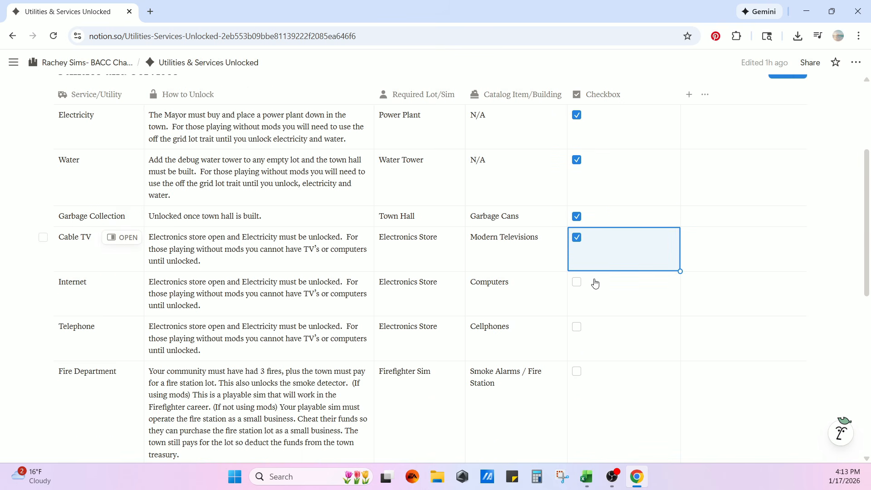
scroll(587, 351, "down", 1)
scroll(586, 352, "down", 2)
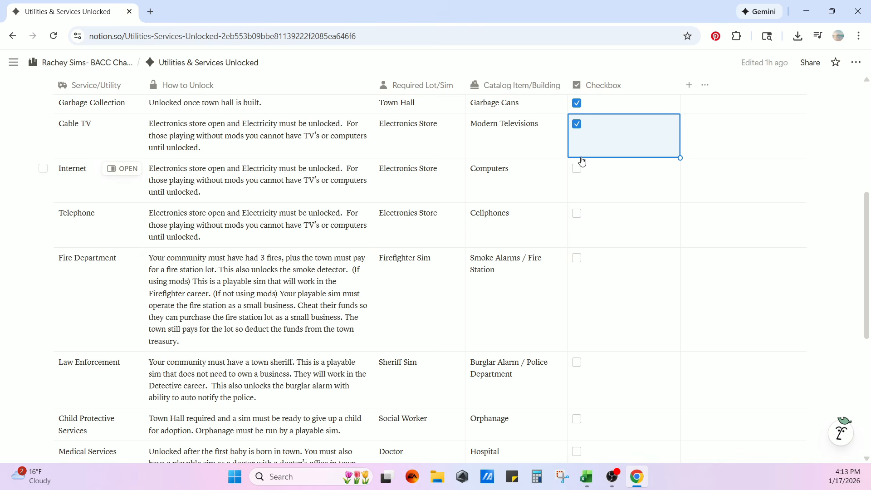
left_click(577, 170)
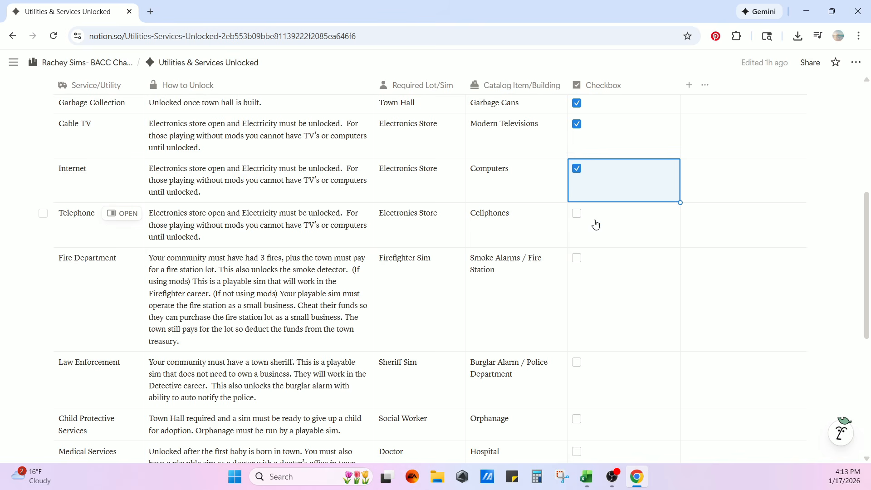
scroll(554, 240, "down", 1)
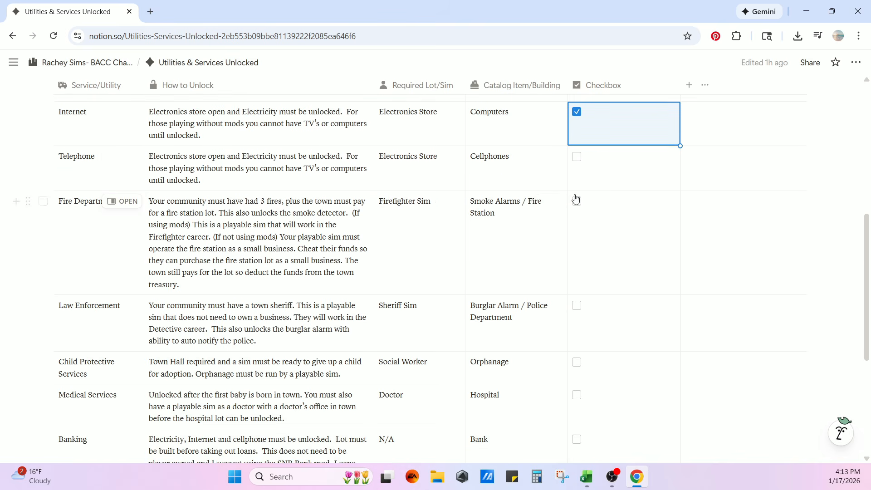
left_click(579, 164)
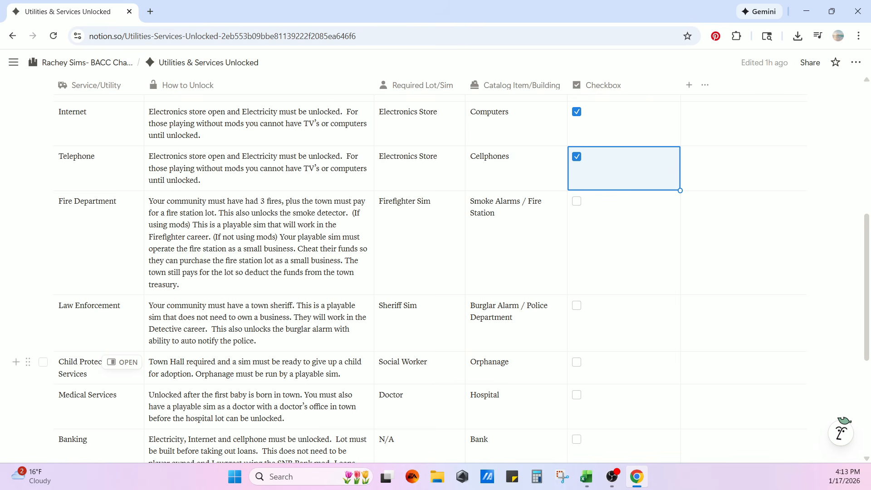
scroll(390, 347, "down", 5)
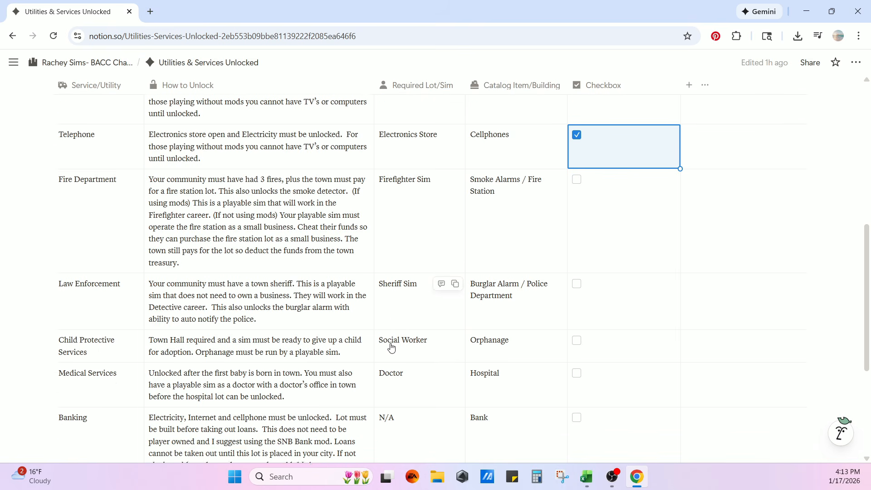
left_click(582, 217)
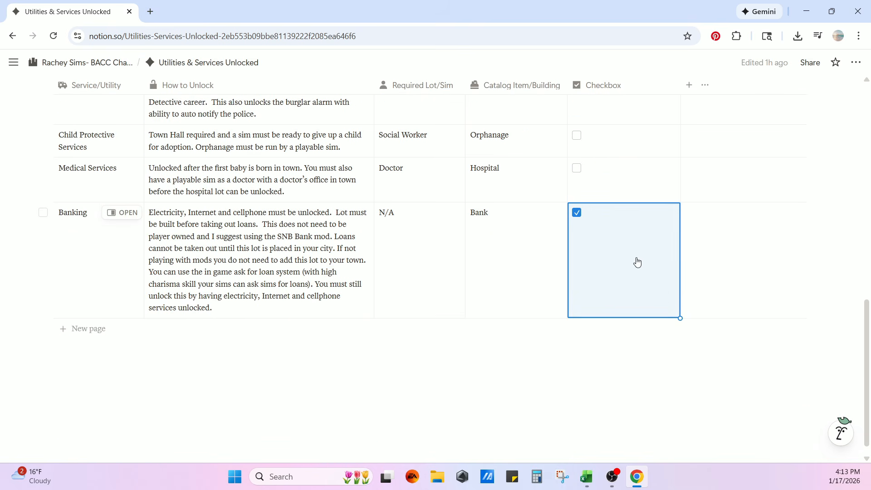
scroll(728, 282, "up", 10)
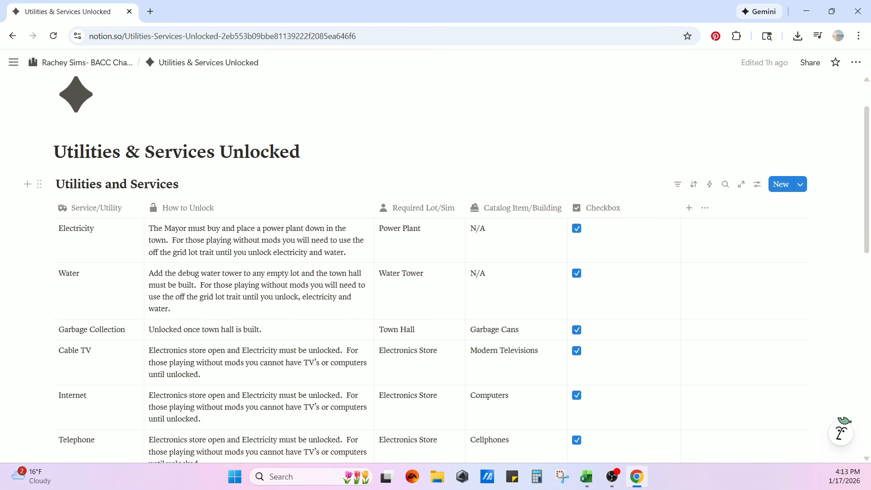
Mark Interacting with Townies as unlocked on the Playable Sims & Townies page and return to the main tracker page
key("alt+Left")
left_click(108, 312)
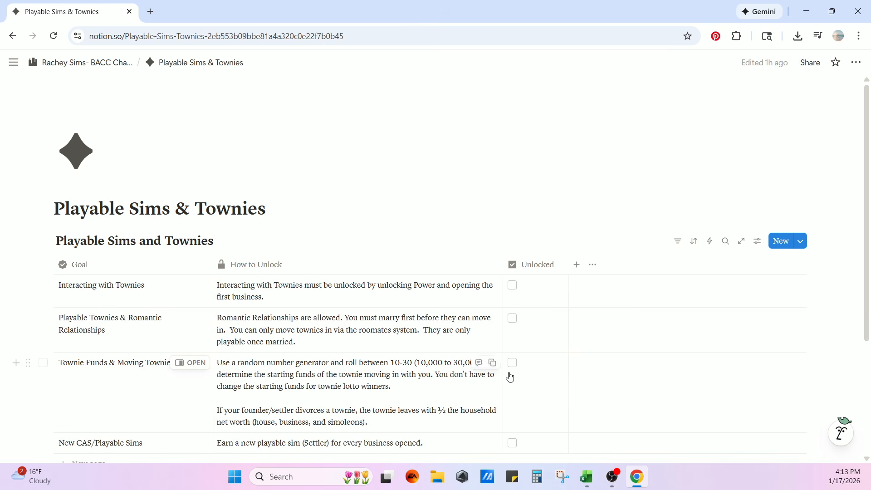
left_click(513, 286)
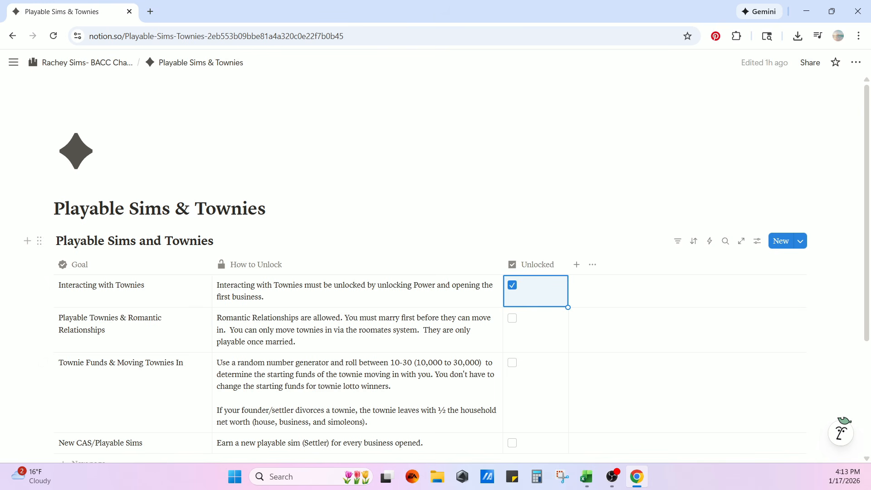
key("alt+Left")
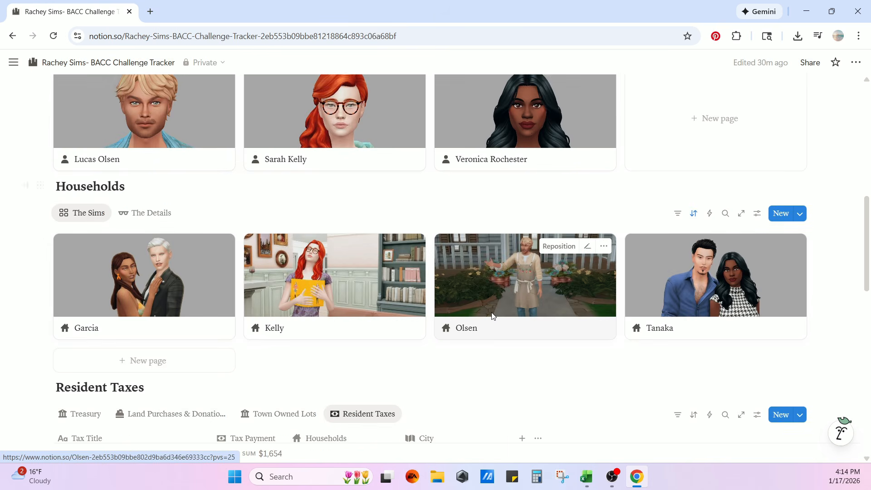
In the Community Lots table, set Player Owned to 4 and Government Business Lots to 1
scroll(490, 311, "down", 5)
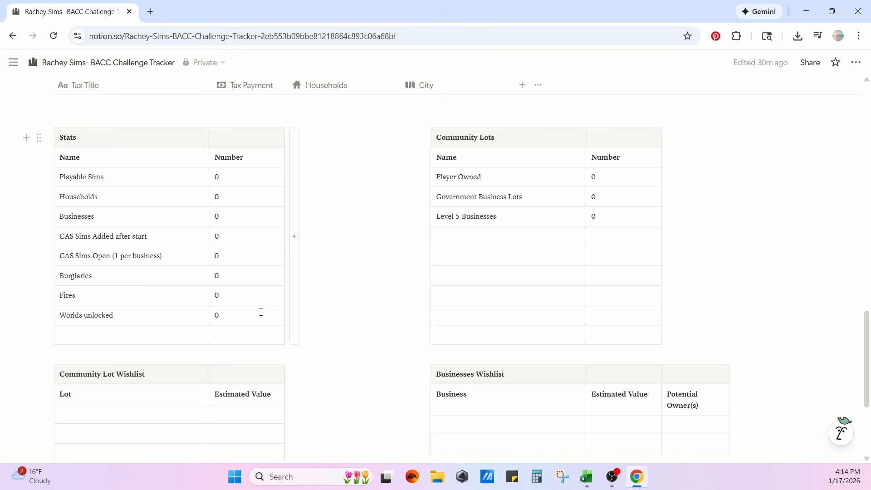
left_click(607, 174)
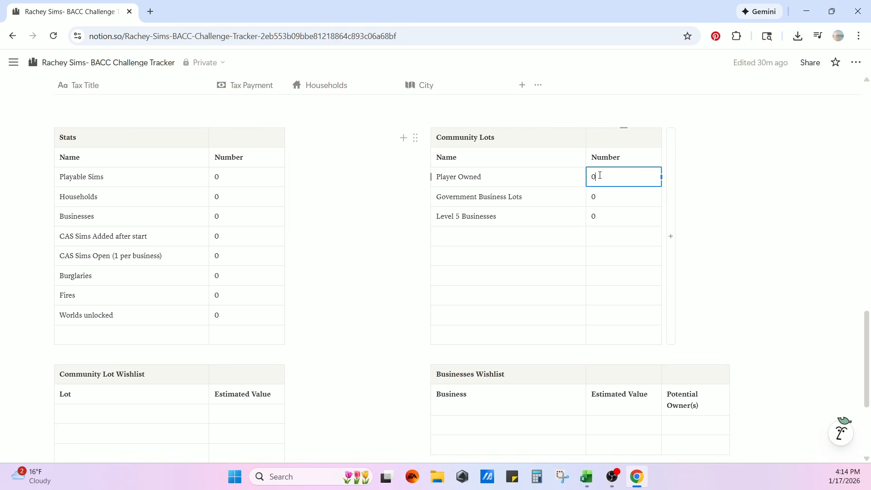
key("BackSpace")
type("4")
left_click(608, 201)
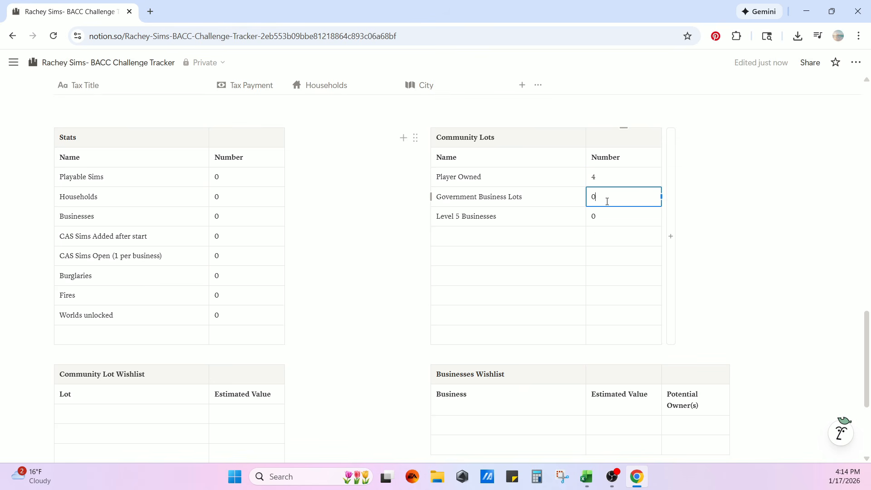
key("BackSpace")
type("1")
Set the number of Playable Sims in the Stats table to 7
scroll(318, 227, "up", 2)
left_click_drag(222, 233, 210, 233)
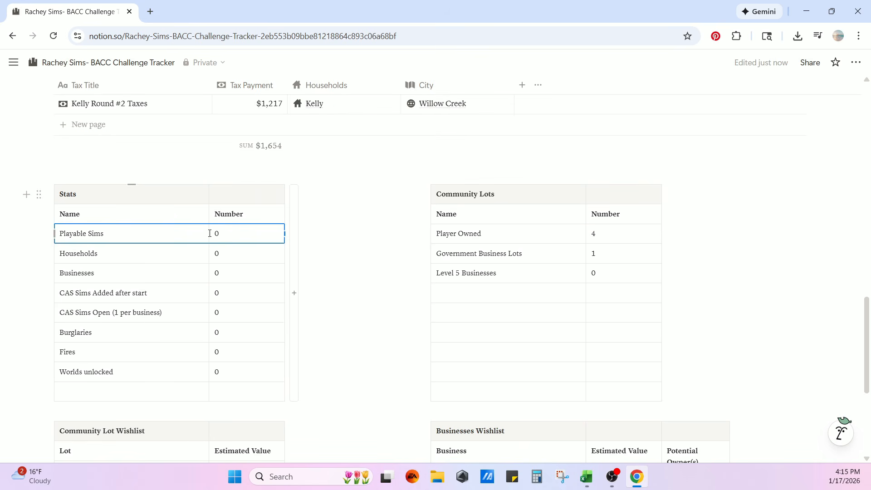
left_click(243, 234)
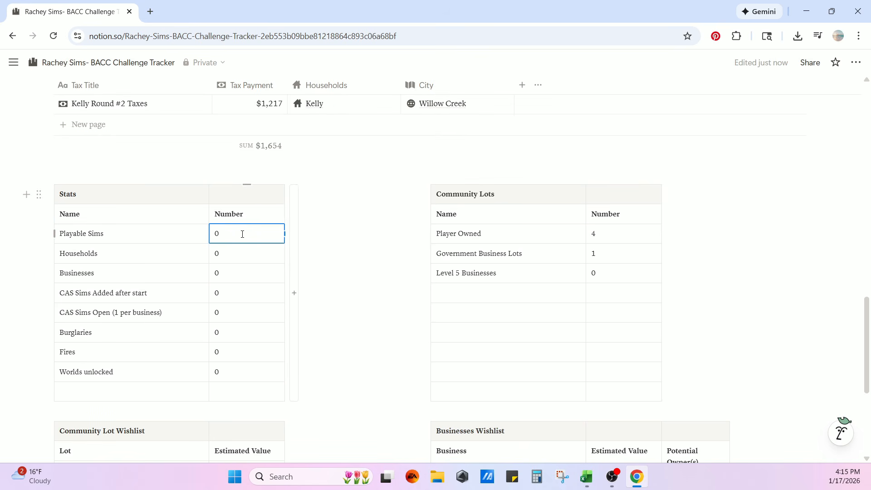
key("BackSpace")
type("7")
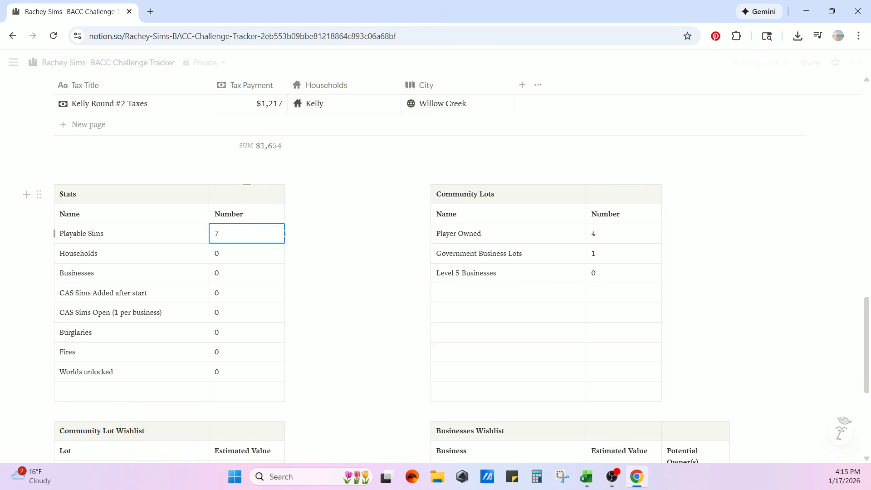
Check the household gallery, and set Households to 4 and Businesses to 5 in the Stats table
scroll(273, 227, "up", 7)
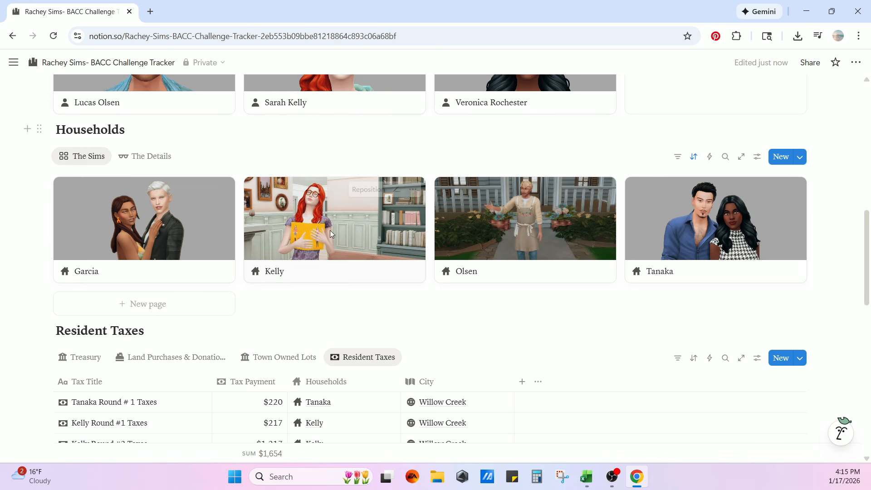
scroll(331, 365, "down", 8)
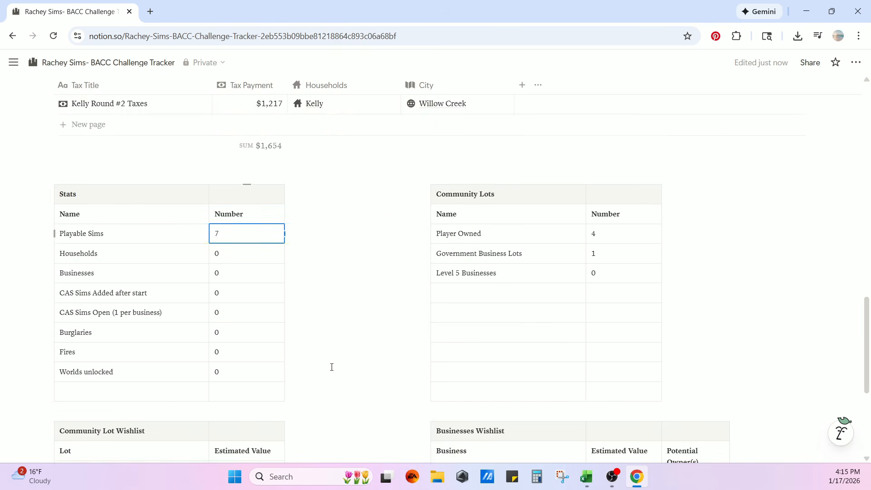
scroll(331, 365, "up", 2)
left_click(246, 253)
key("BackSpace")
type("4")
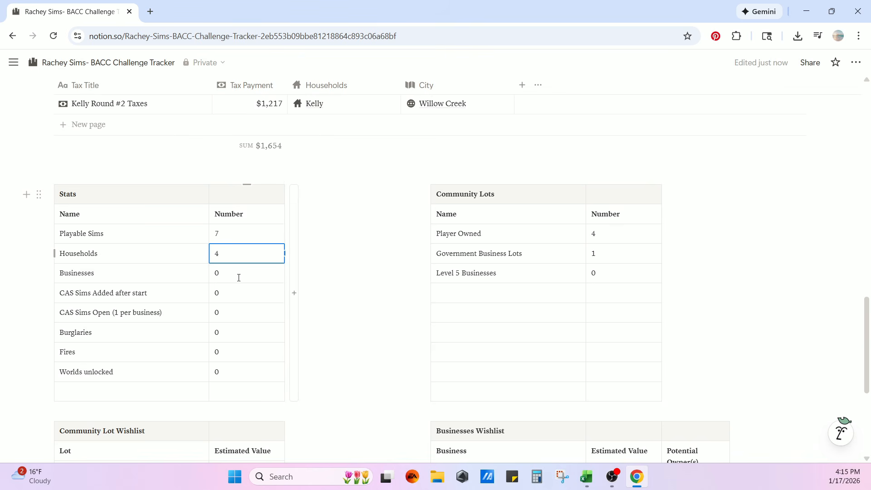
left_click(241, 275)
key("BackSpace")
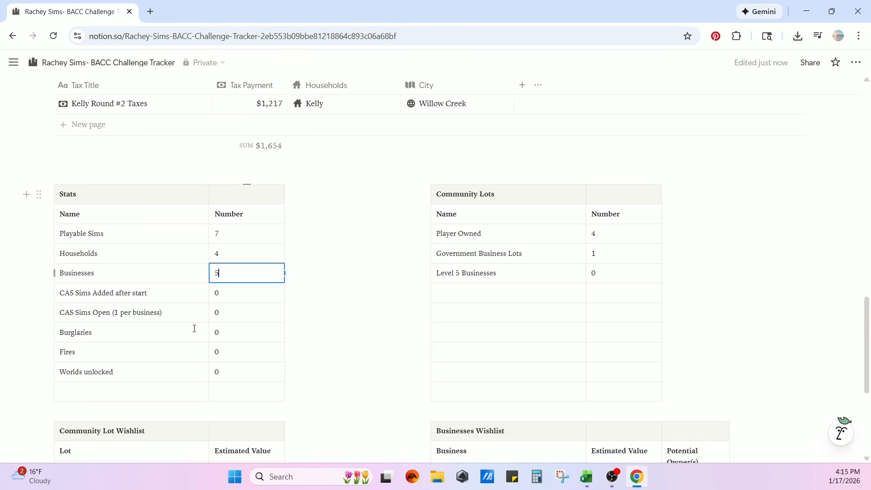
In the Stats table, set CAS Sims Added after start to 1 and CAS Sims Open (1 per business) to 4
left_click(223, 291)
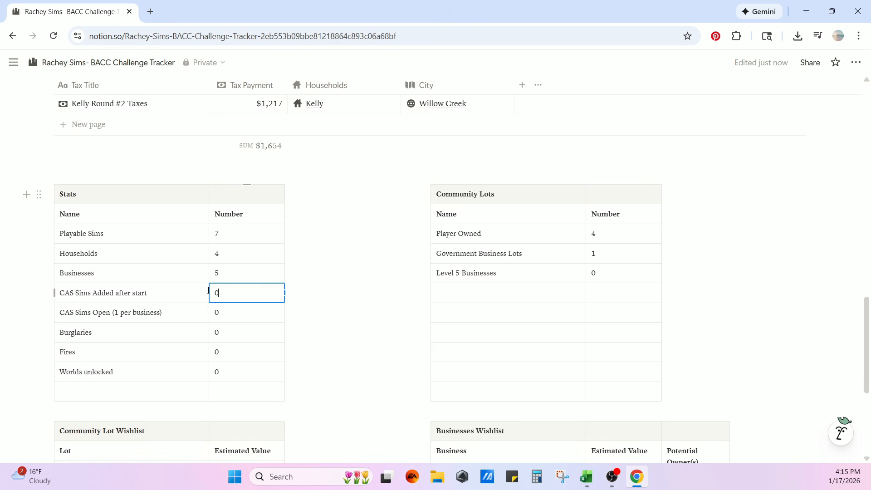
key("BackSpace")
type("1")
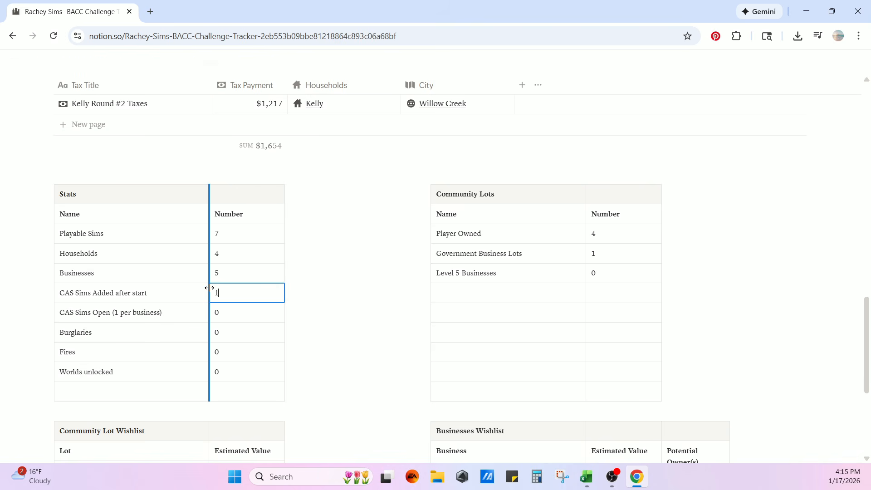
left_click(229, 312)
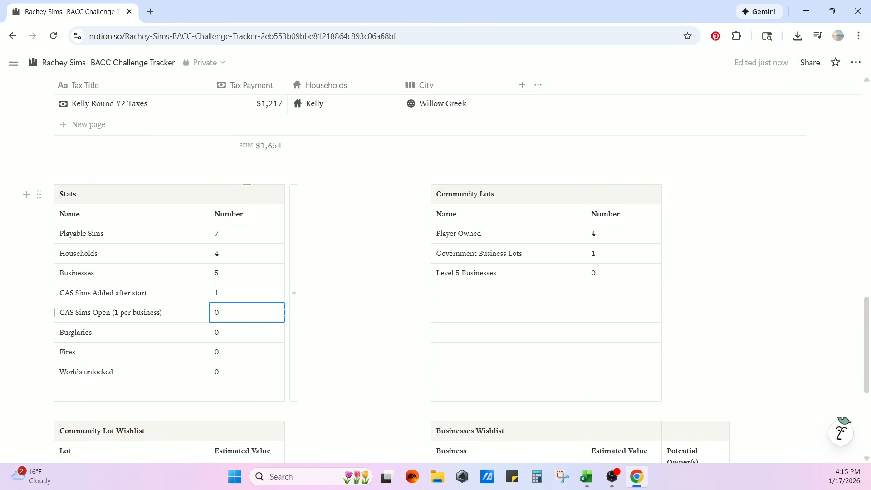
key("BackSpace")
type("4")
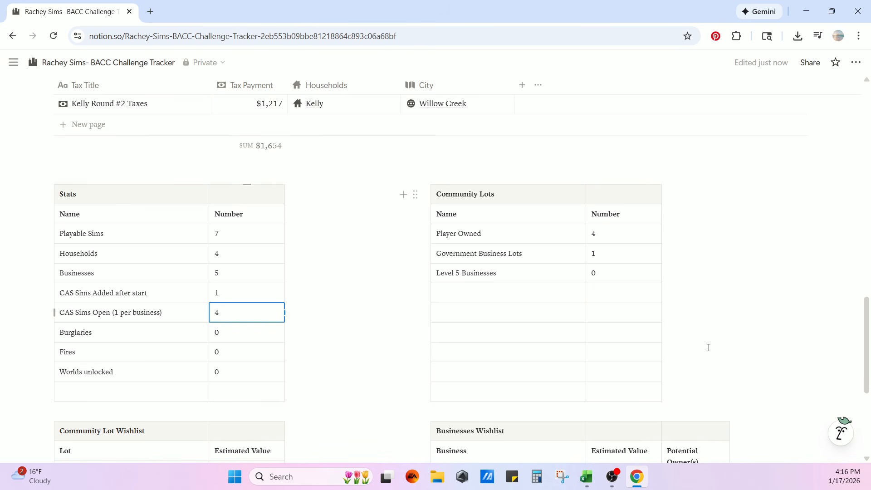
left_click(740, 338)
Look over the wishlist tables and the Town Owned Lots and Land Purchases & Donations records
scroll(679, 291, "down", 1)
scroll(678, 291, "down", 3)
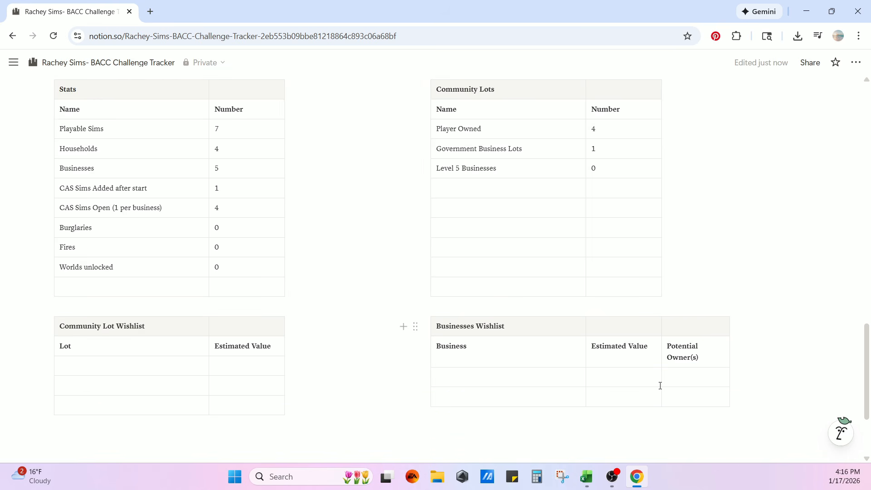
scroll(660, 370, "up", 3)
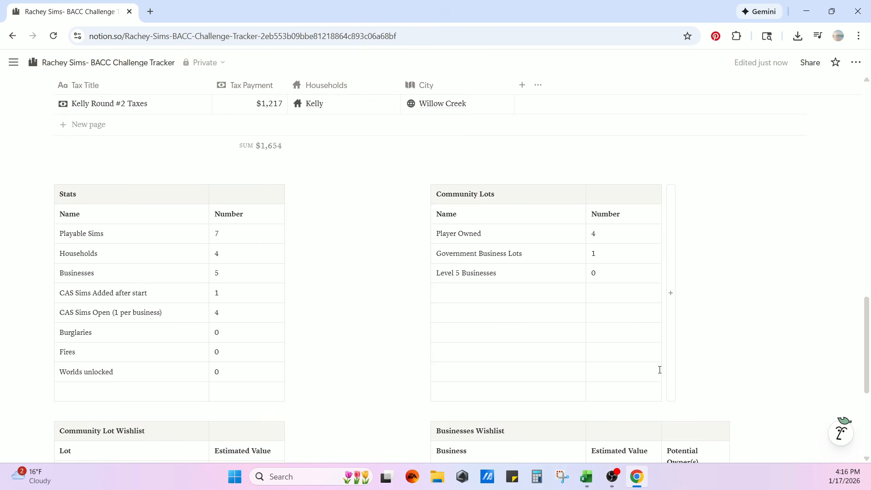
scroll(660, 370, "up", 4)
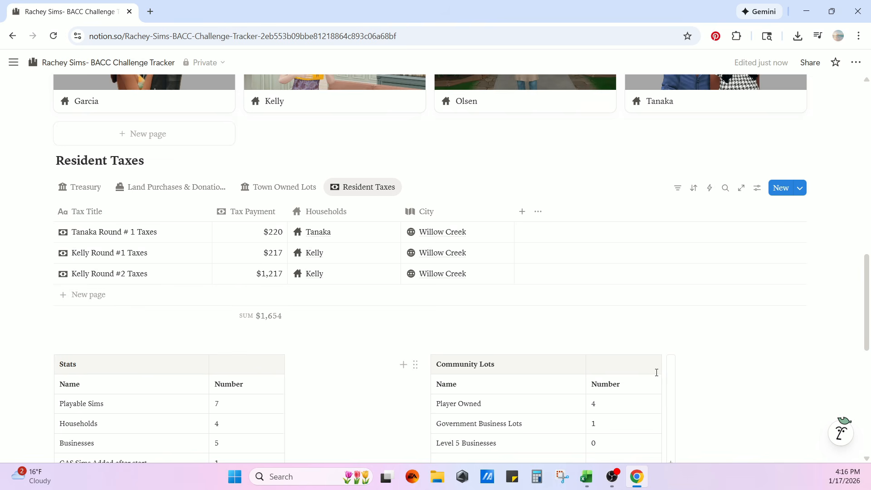
left_click(261, 187)
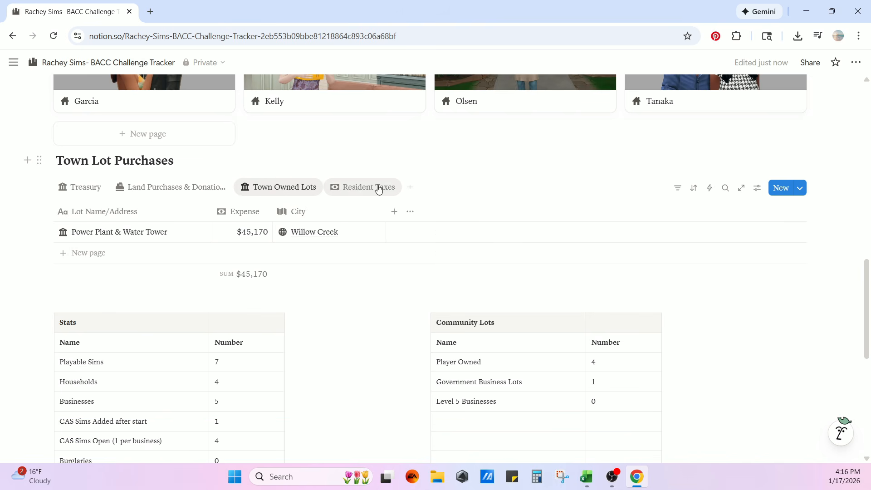
left_click(154, 191)
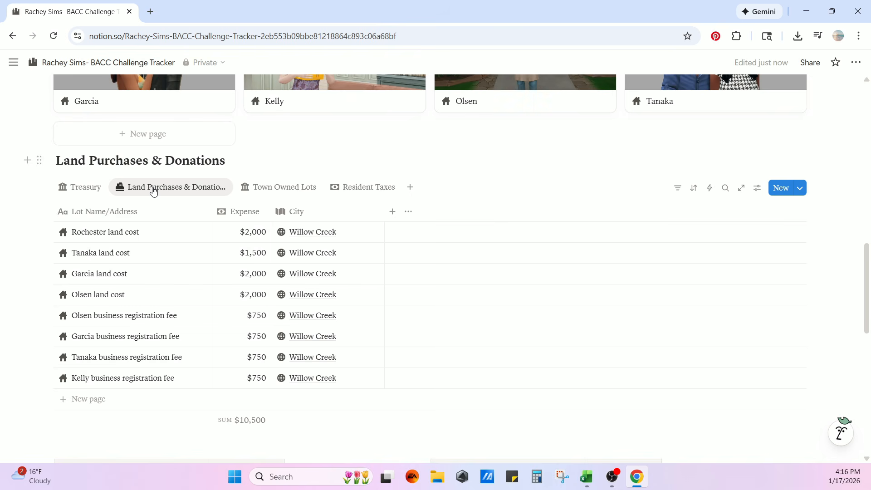
Show the Treasury view of Town Finances and return to the beginning of the tracker page
left_click(76, 190)
scroll(395, 342, "up", 6)
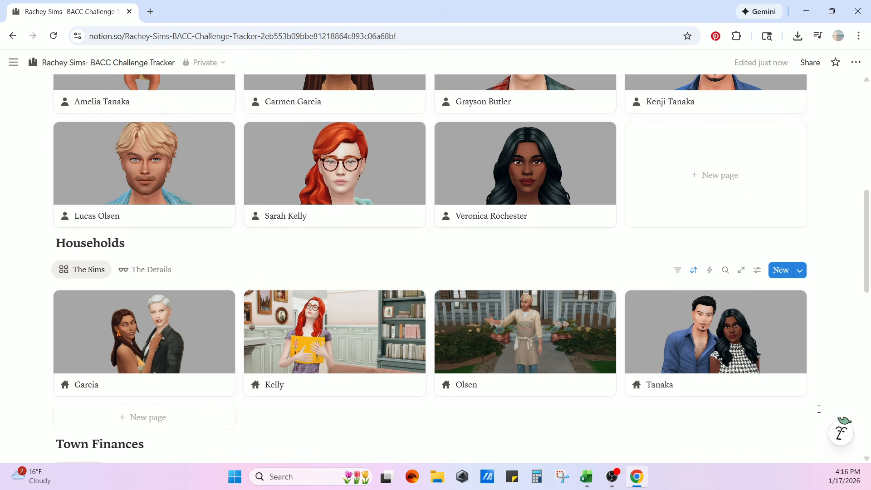
scroll(819, 410, "up", 9)
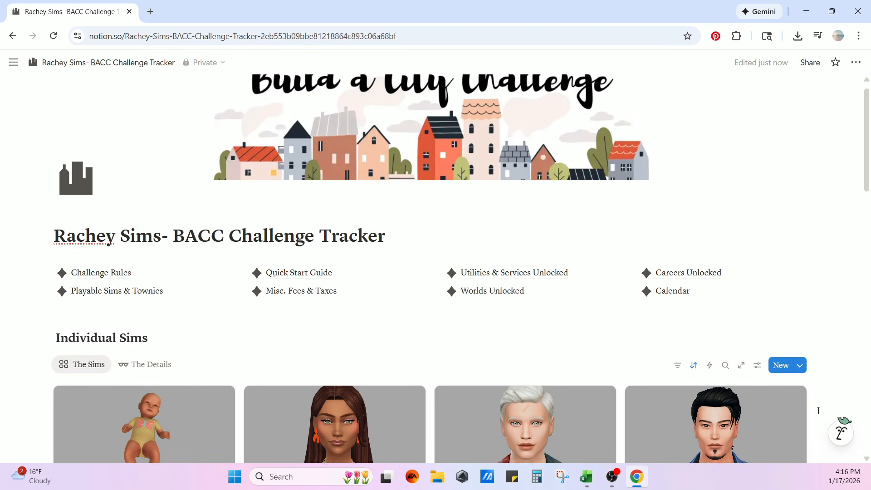
scroll(821, 400, "up", 1)
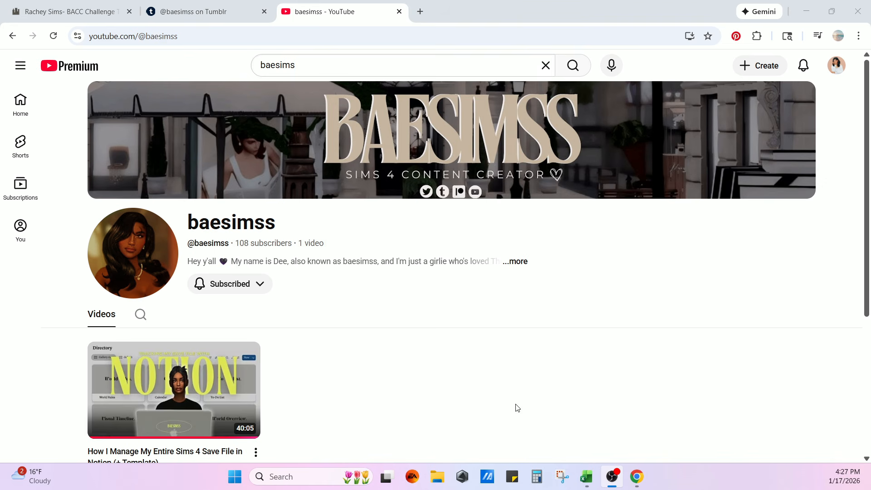
Look at the baesimss Tumblr blog and the baesimss YouTube channel in Chrome
left_click(209, 10)
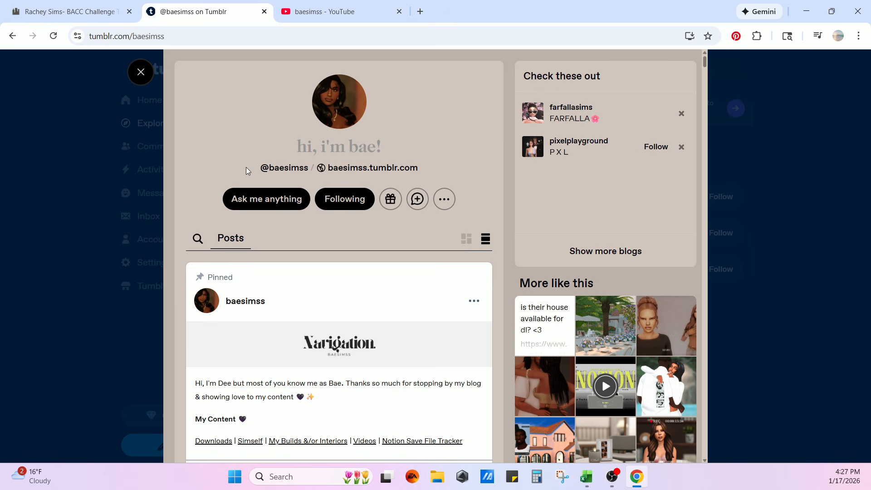
left_click(344, 10)
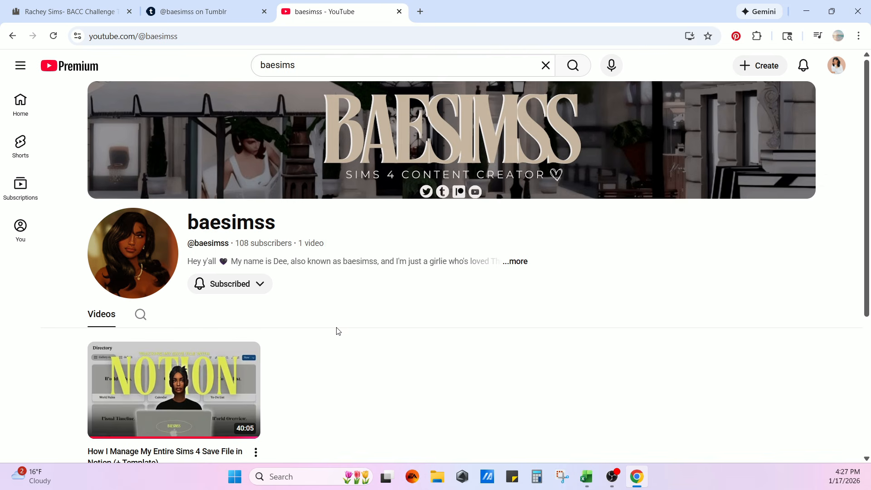
mouse_move(195, 14)
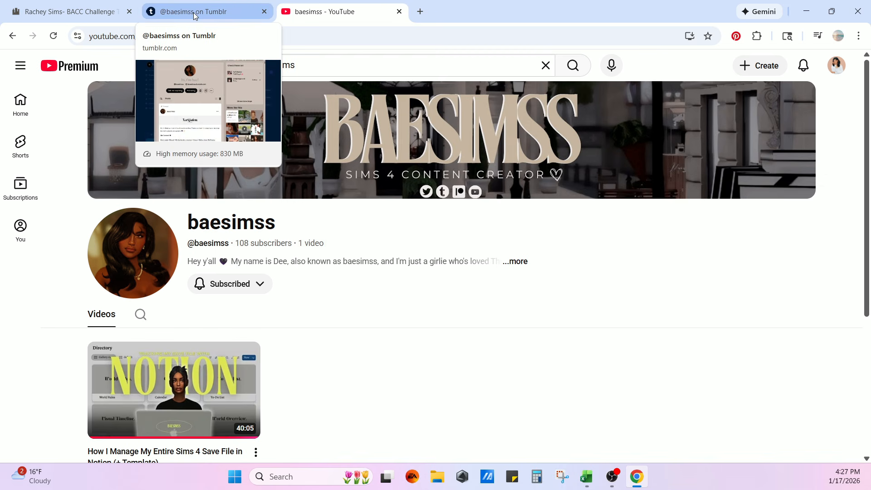
left_click(193, 12)
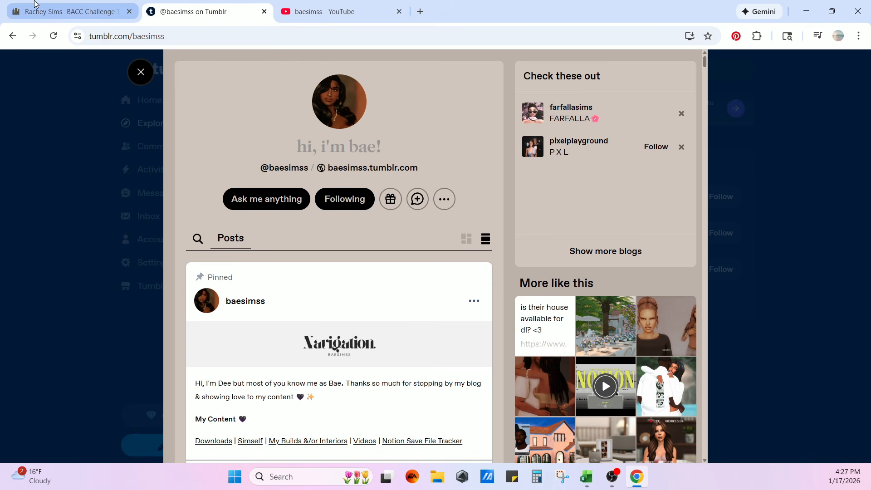
Go back to the BACC Challenge Tracker in Notion and review its Sims and household galleries, Town Finances, Stats, Community Lots and wishlist tables
left_click(44, 11)
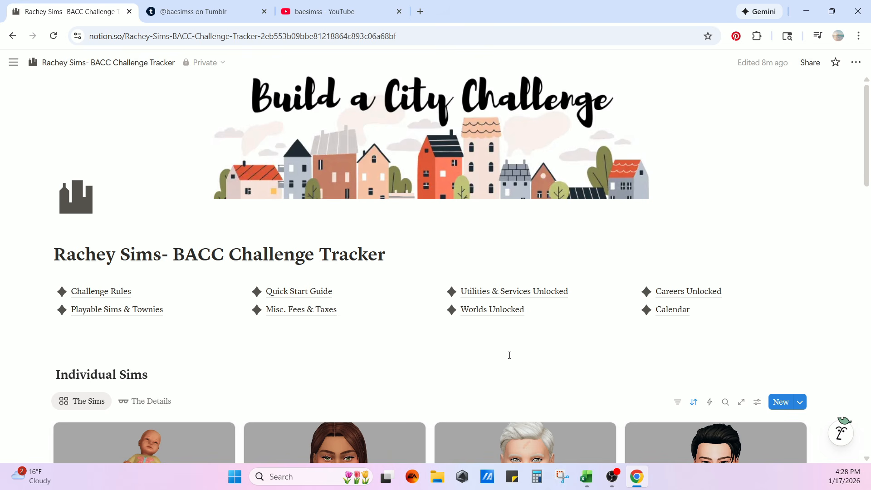
scroll(630, 347, "down", 10)
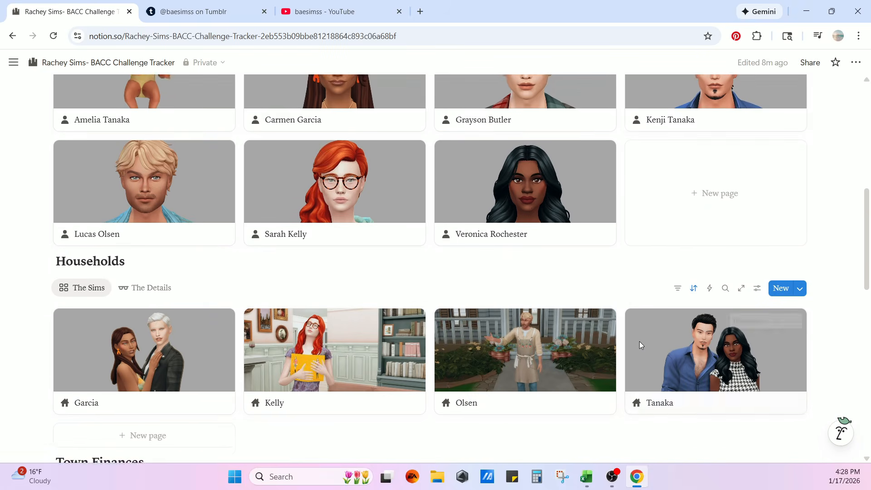
scroll(642, 343, "down", 12)
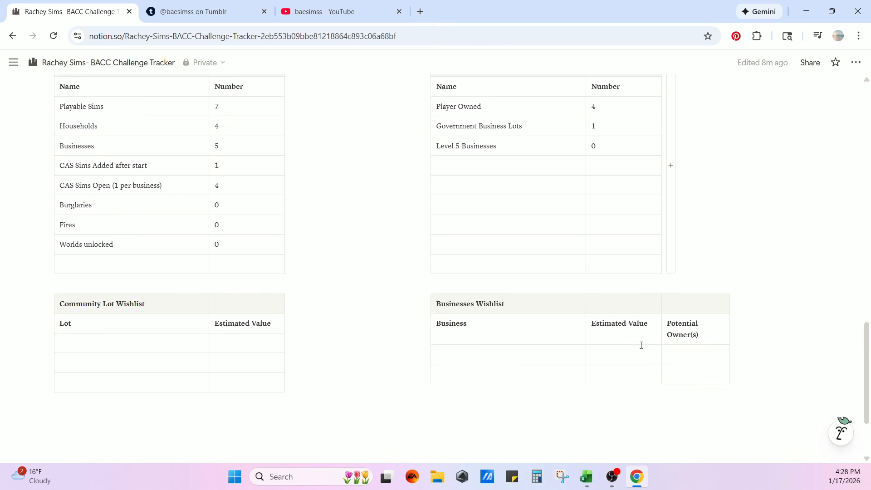
scroll(641, 345, "up", 10)
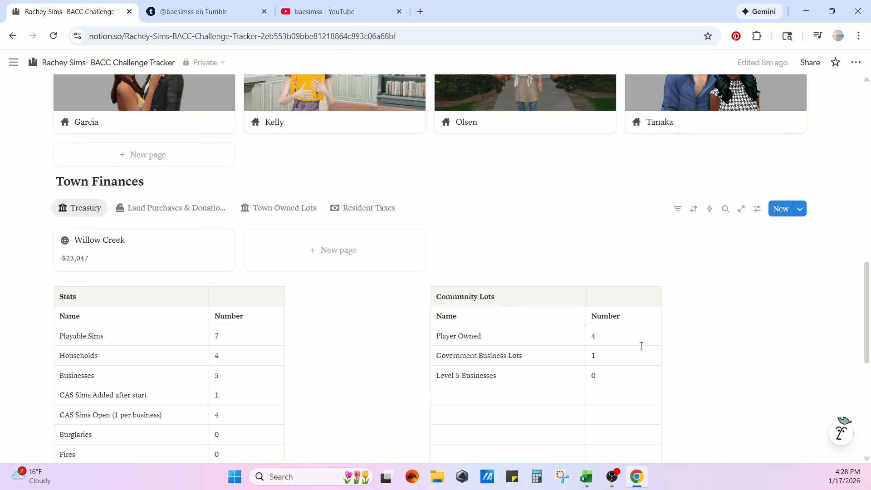
scroll(639, 347, "up", 10)
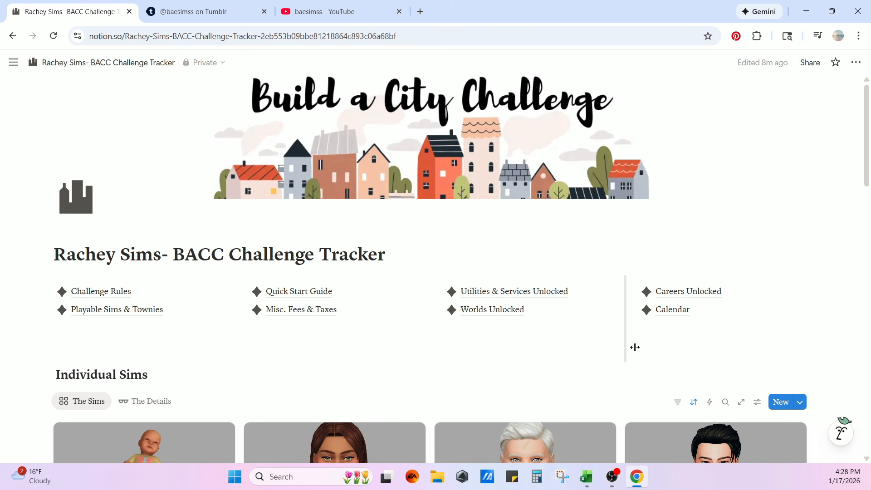
scroll(635, 348, "down", 4)
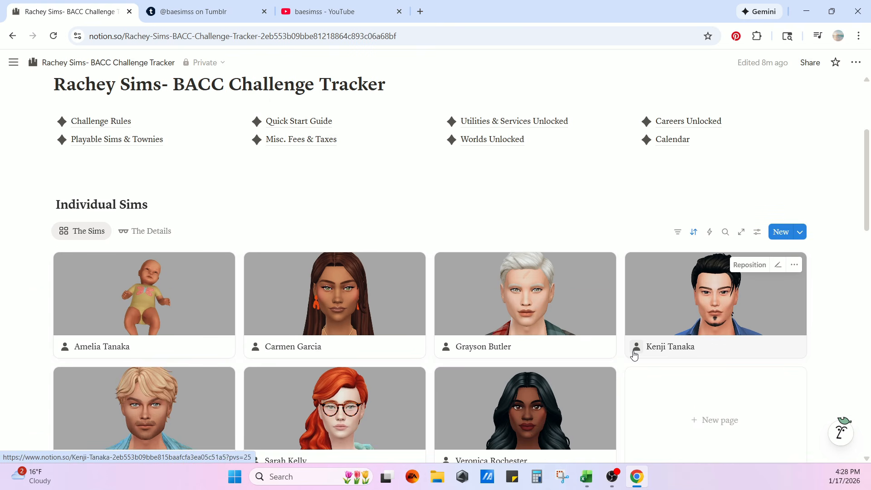
scroll(633, 355, "down", 5)
scroll(632, 357, "down", 10)
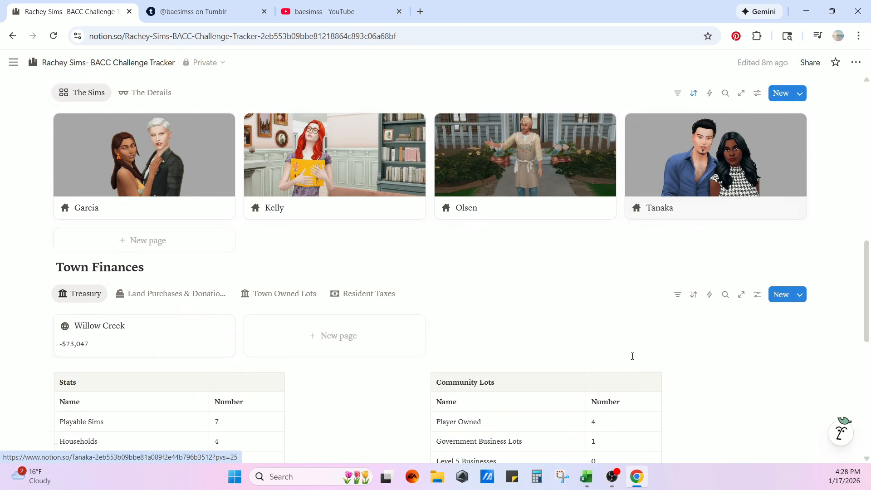
scroll(633, 356, "down", 3)
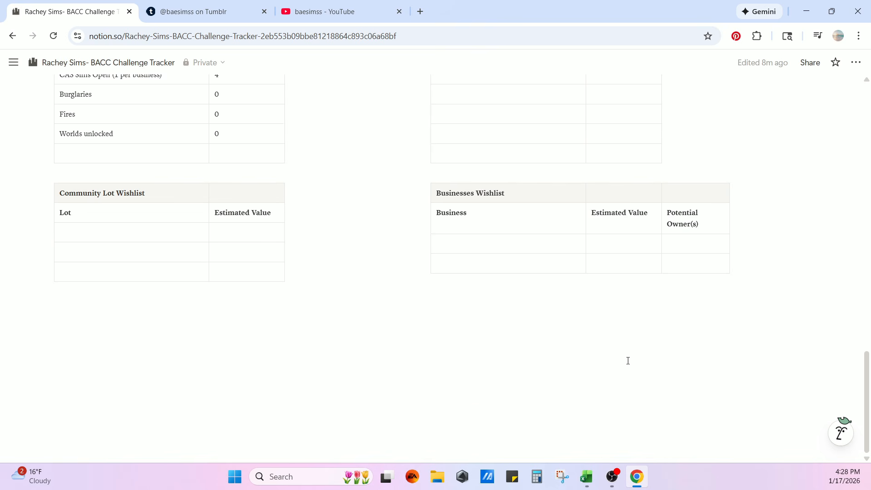
scroll(617, 366, "up", 14)
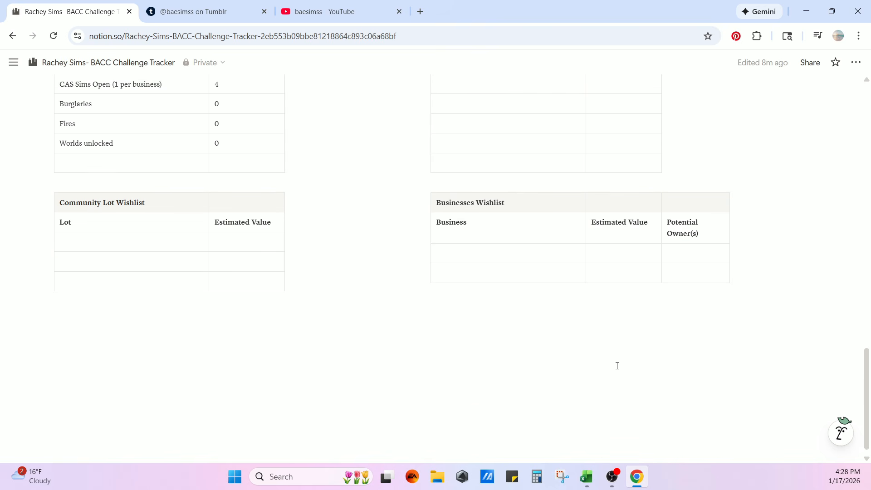
scroll(617, 366, "up", 9)
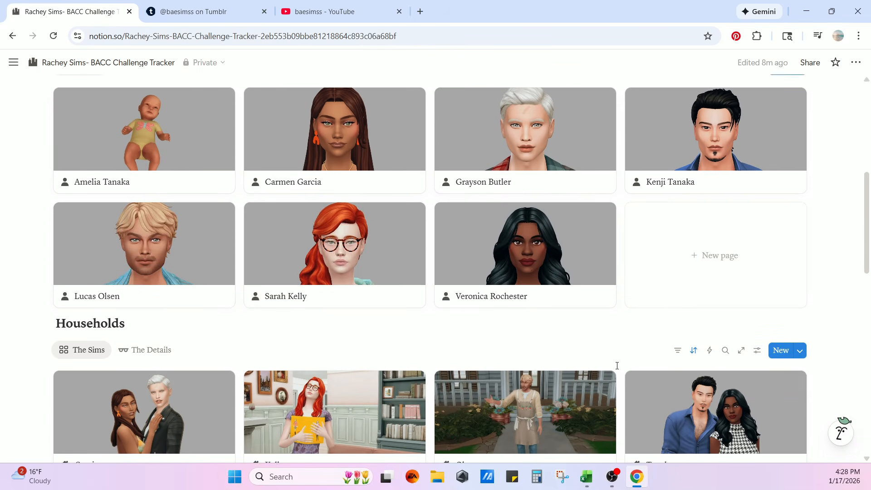
scroll(617, 366, "down", 5)
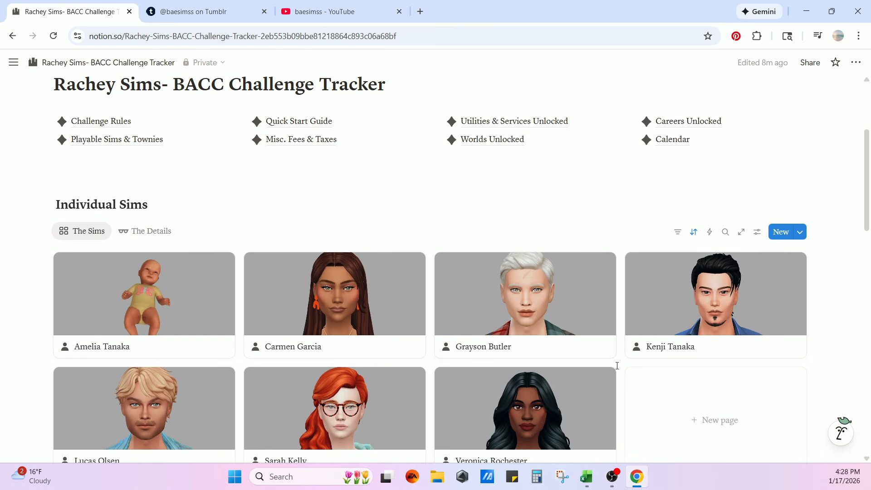
scroll(617, 368, "down", 10)
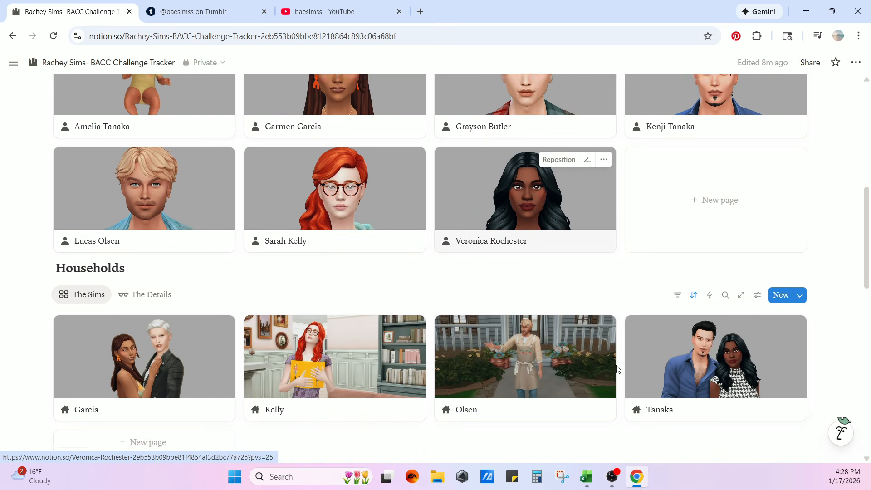
scroll(641, 404, "down", 6)
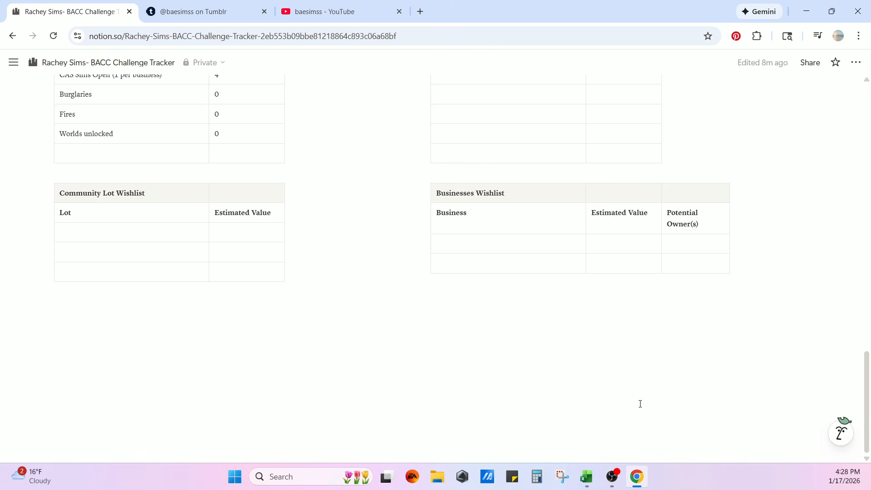
scroll(639, 404, "up", 10)
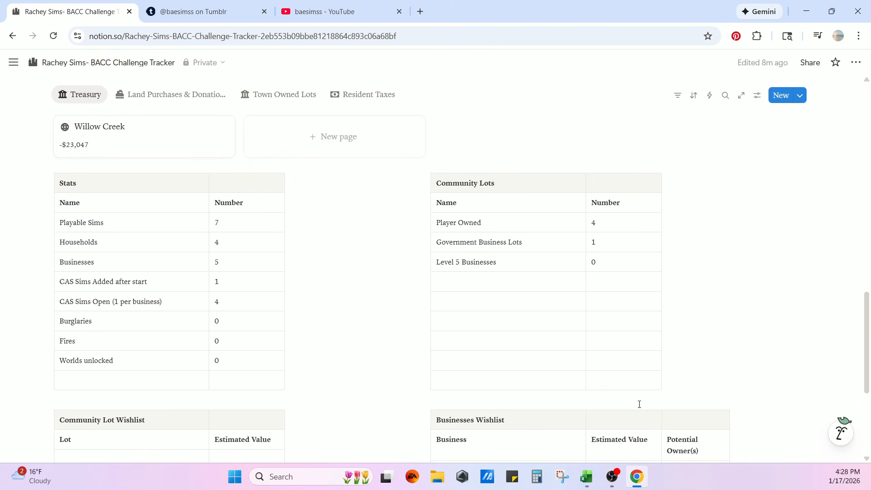
scroll(640, 407, "up", 10)
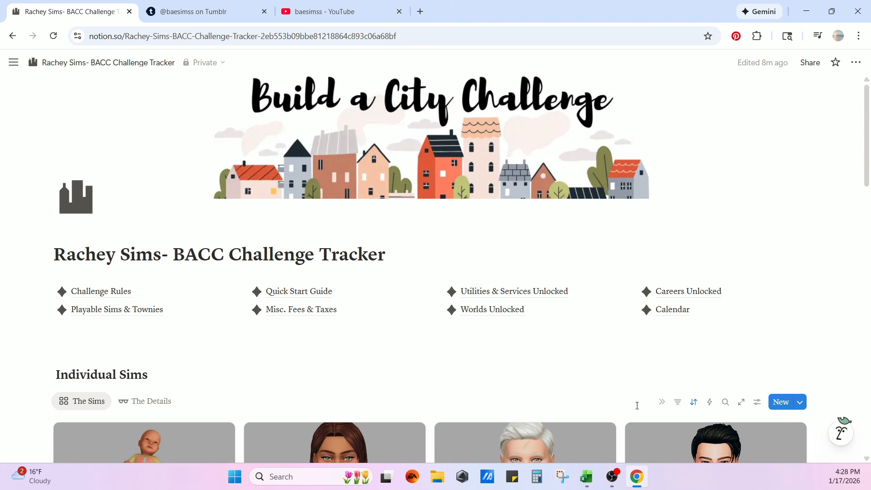
scroll(636, 406, "down", 7)
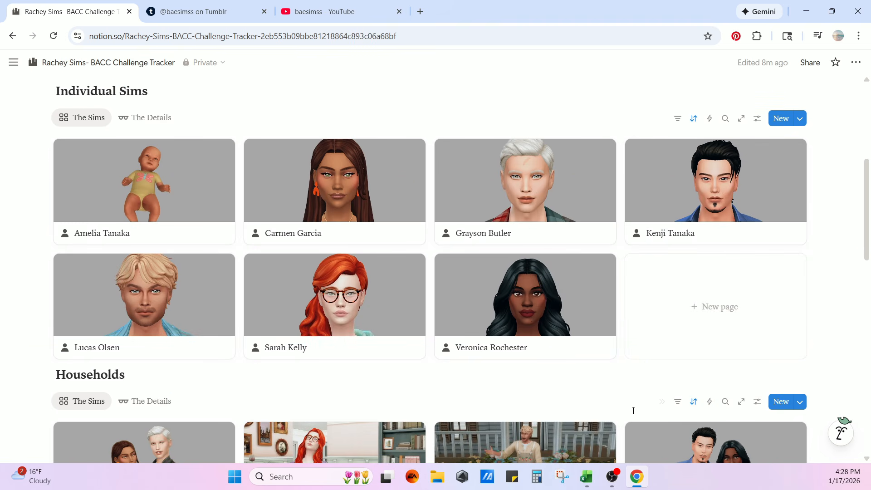
scroll(634, 412, "down", 3)
scroll(634, 412, "down", 4)
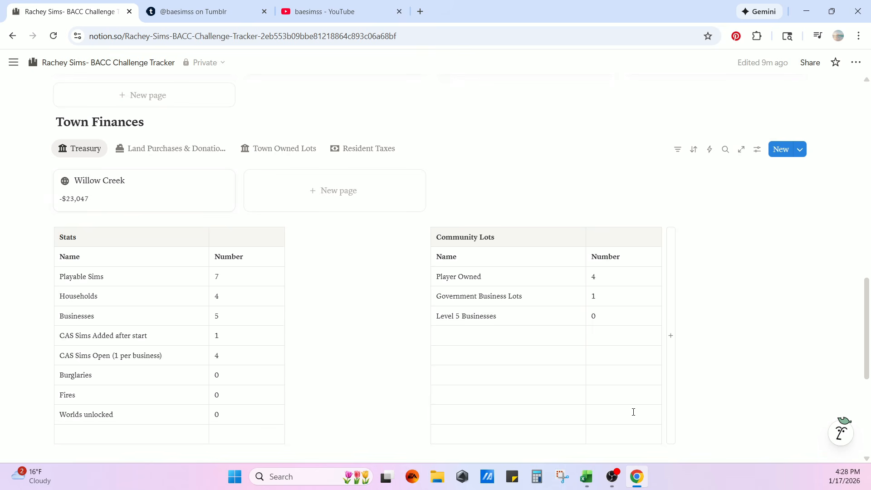
scroll(634, 412, "down", 5)
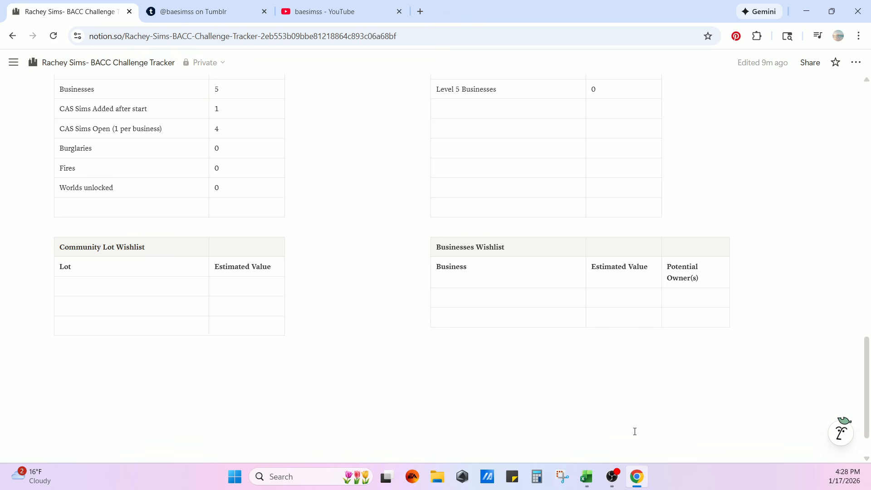
scroll(635, 431, "up", 7)
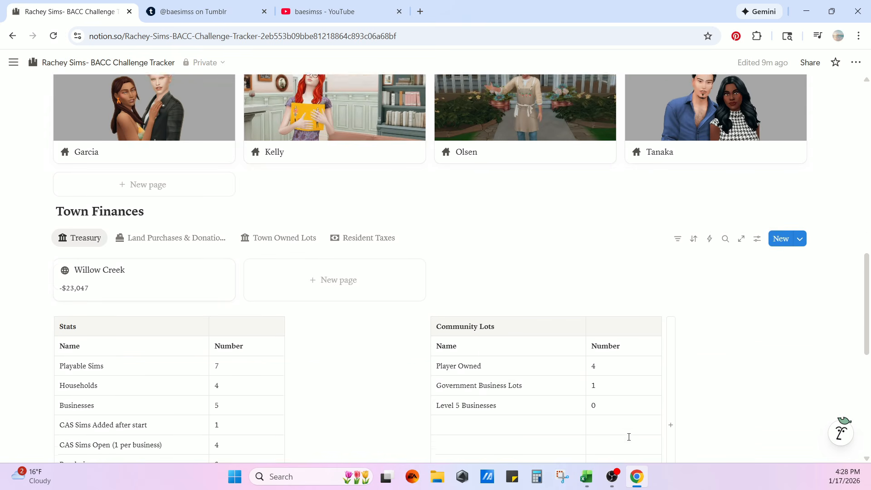
scroll(629, 437, "up", 12)
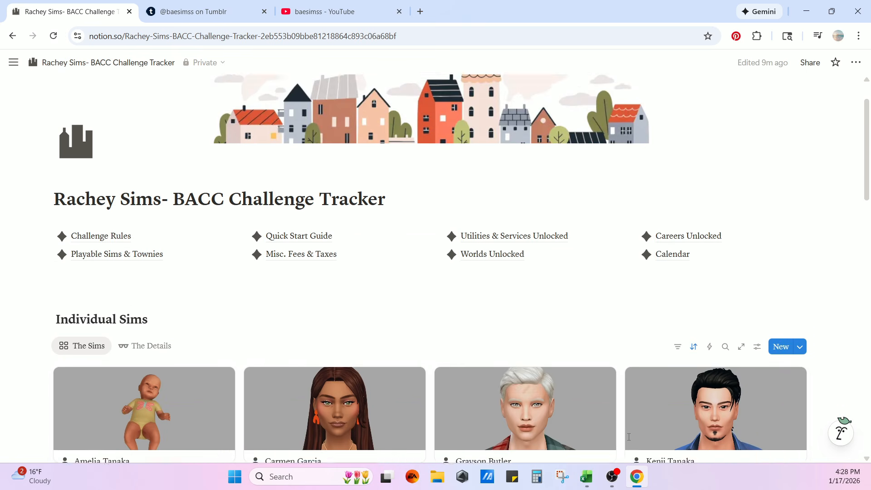
scroll(629, 437, "up", 1)
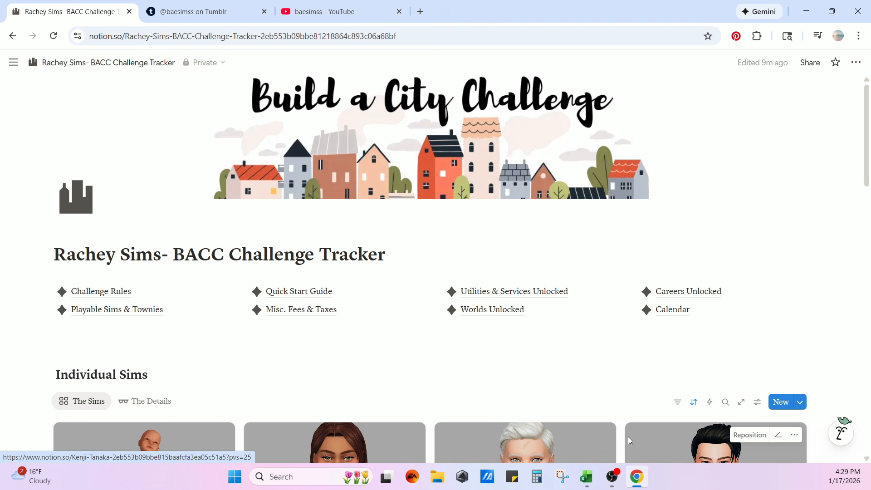
scroll(629, 437, "down", 1)
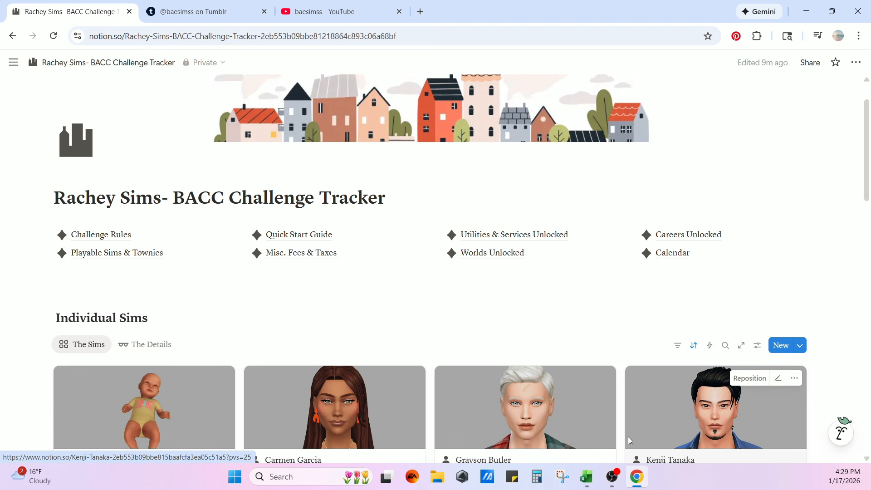
scroll(627, 437, "down", 5)
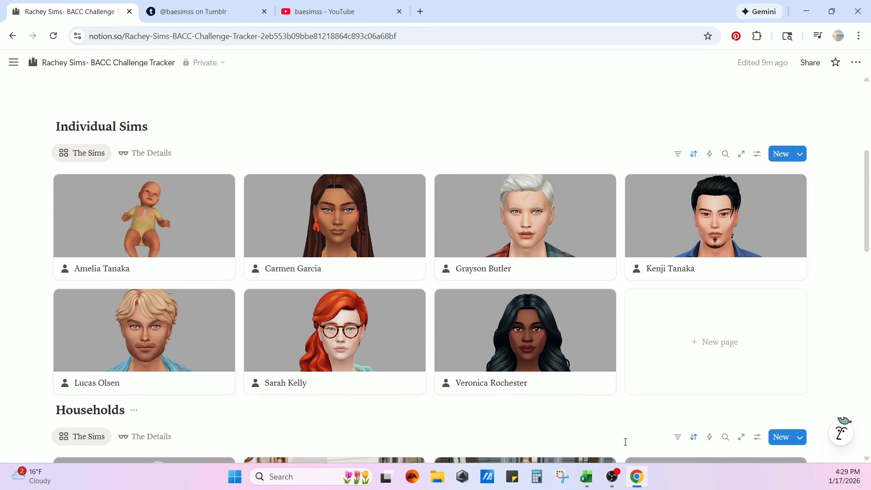
scroll(588, 454, "down", 4)
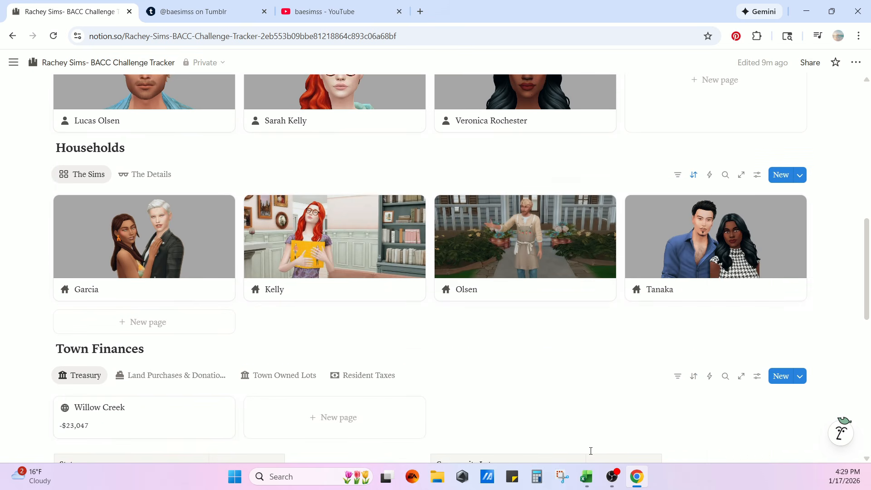
scroll(588, 456, "down", 5)
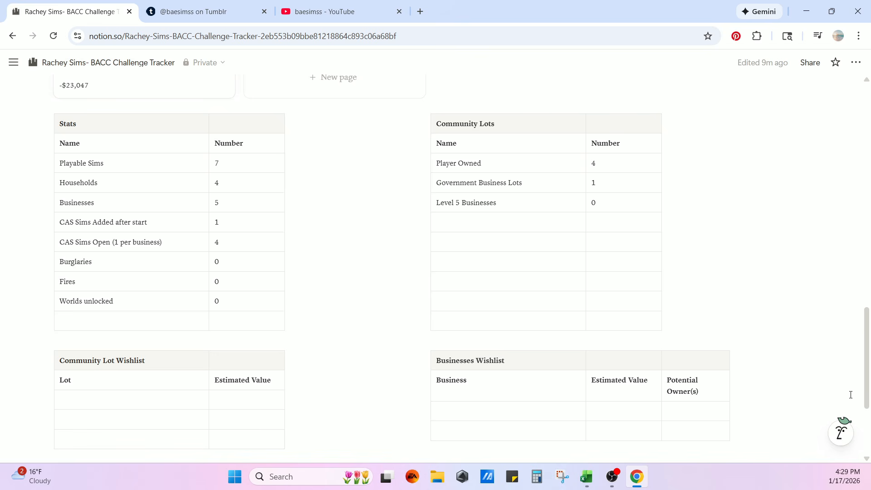
scroll(816, 387, "down", 3)
scroll(817, 387, "down", 1)
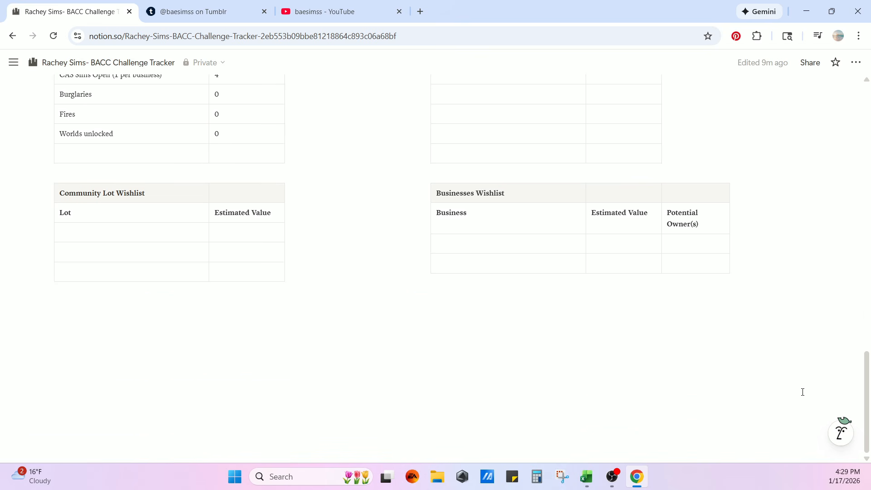
scroll(801, 393, "up", 4)
scroll(800, 394, "up", 5)
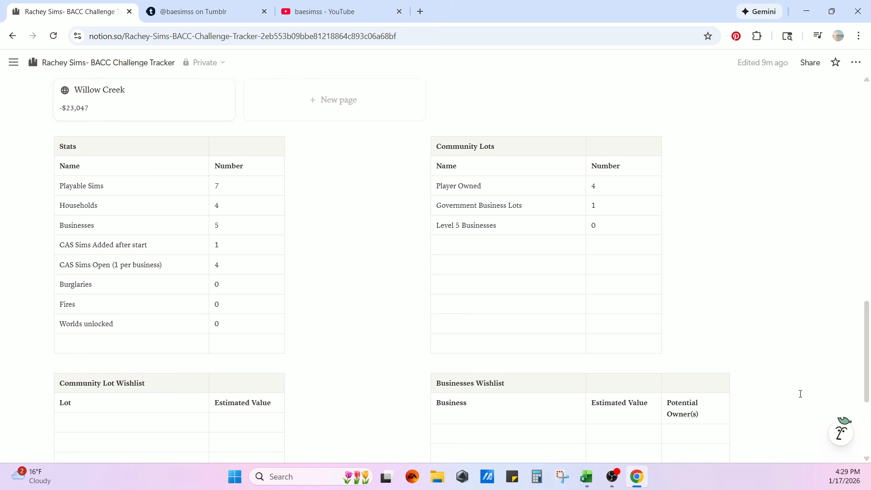
scroll(801, 396, "up", 7)
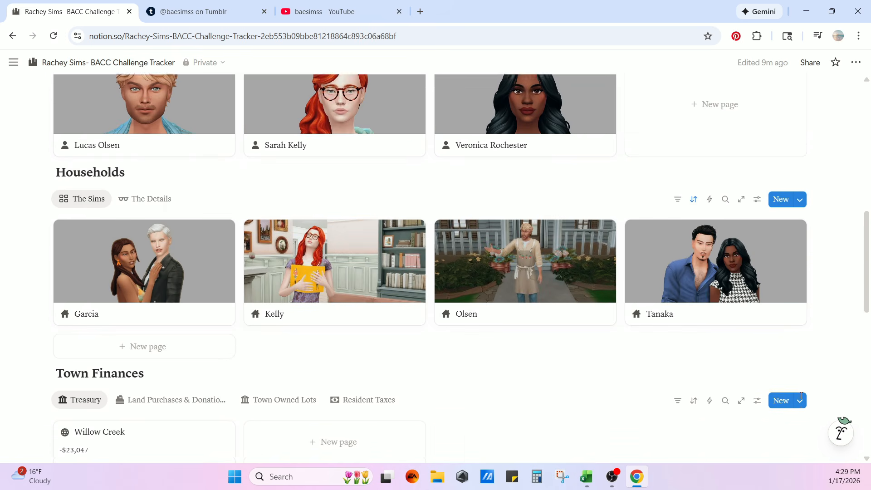